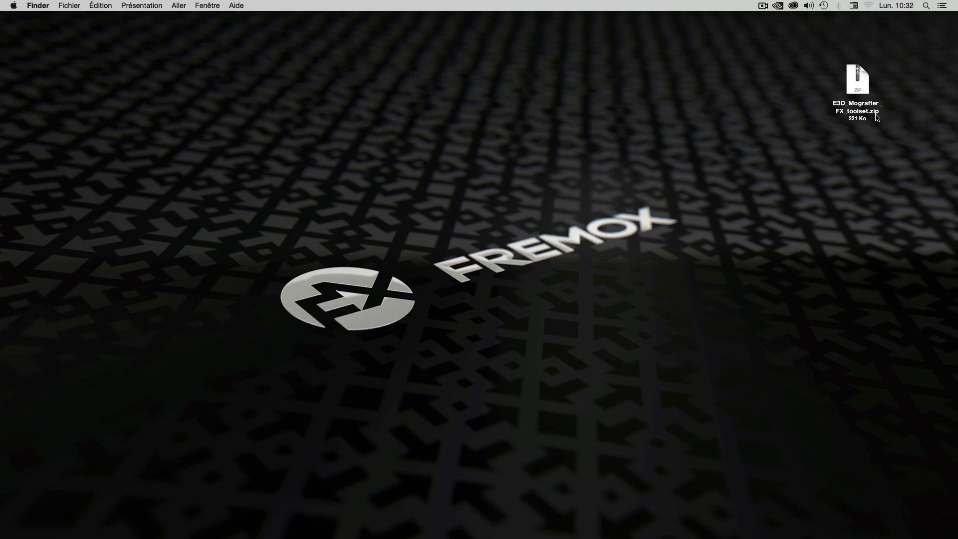
Extract the E3D Mografter FX toolset zip and open the extracted folder in an enlarged window
double_click(854, 83)
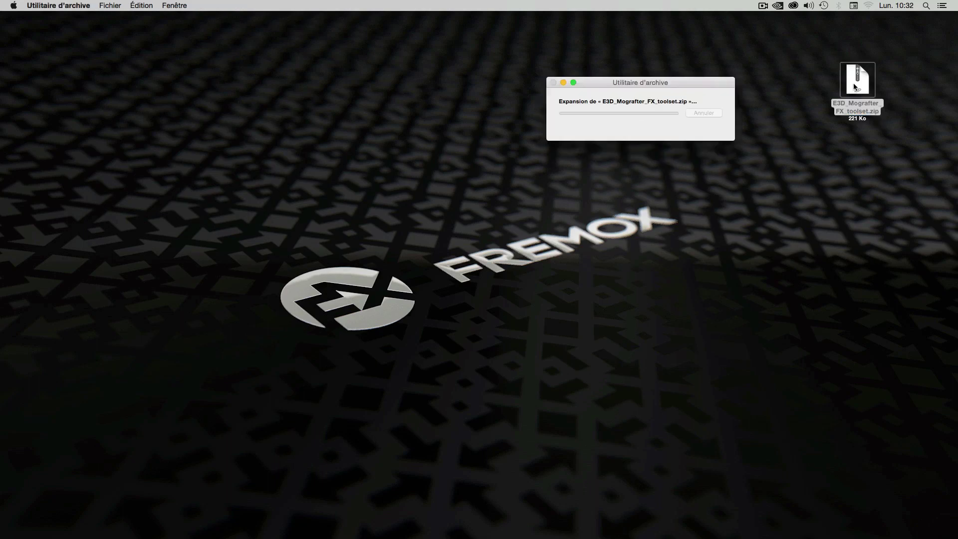
left_click_drag(867, 85, 865, 157)
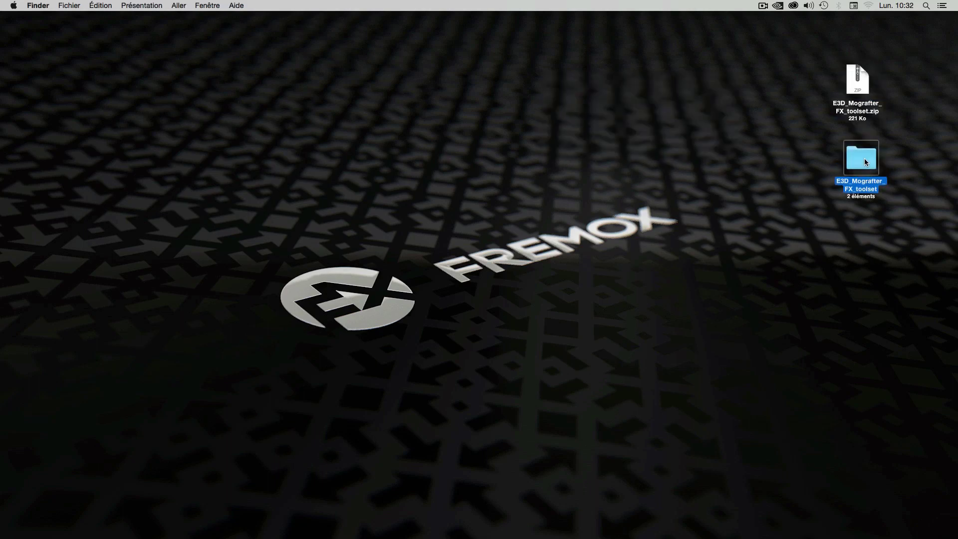
double_click(865, 158)
left_click_drag(555, 94, 491, 118)
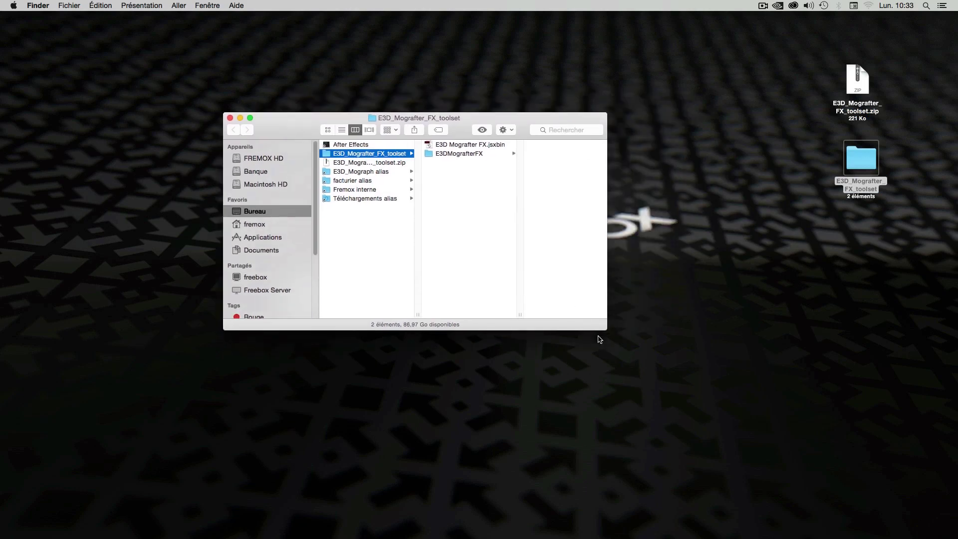
left_click_drag(604, 331, 718, 407)
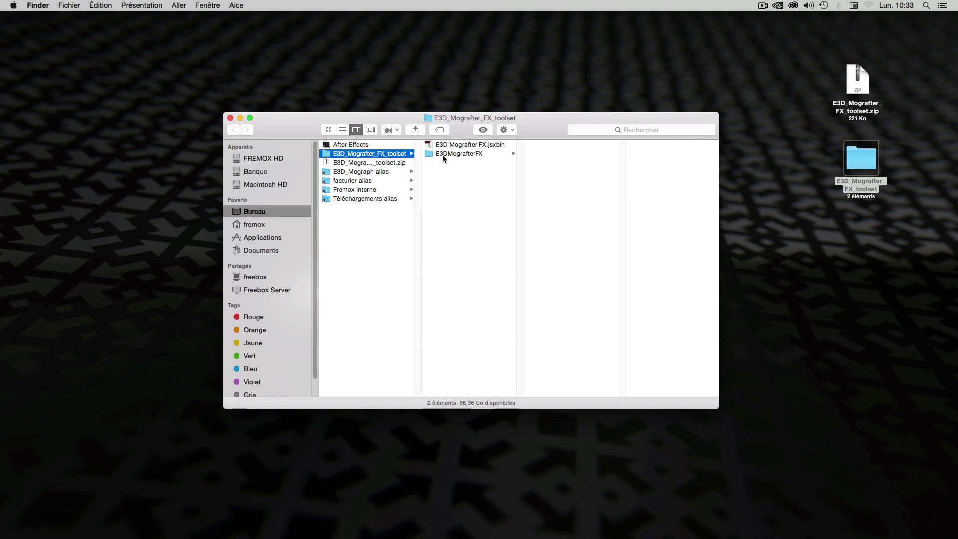
Select E3D Mografter FX.jsxbin and the E3DMografterFX folder and copy both items
left_click(471, 154)
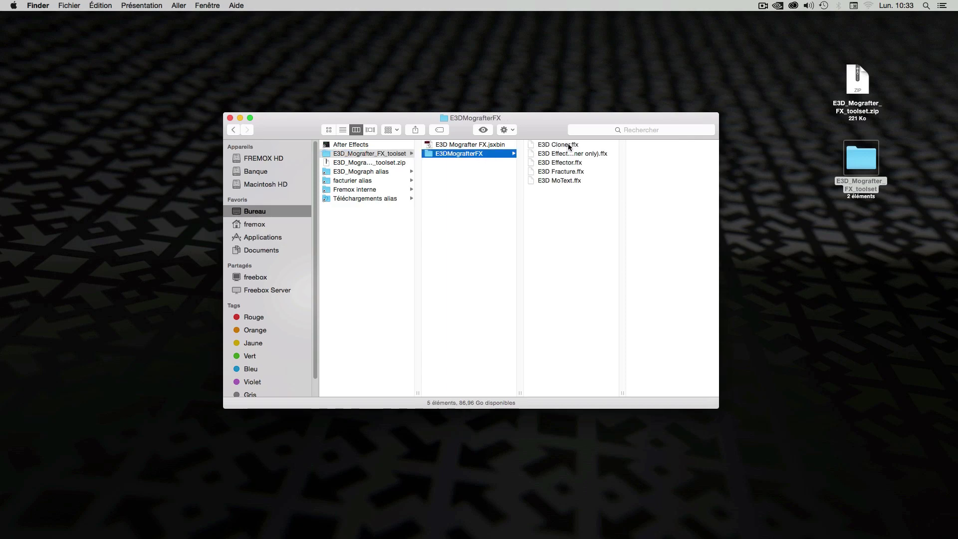
left_click(474, 184)
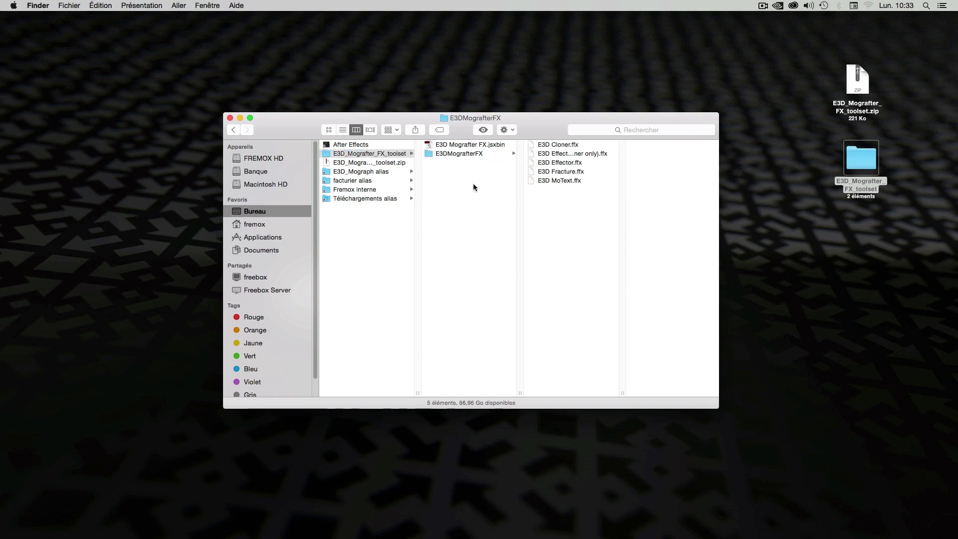
left_click(458, 146)
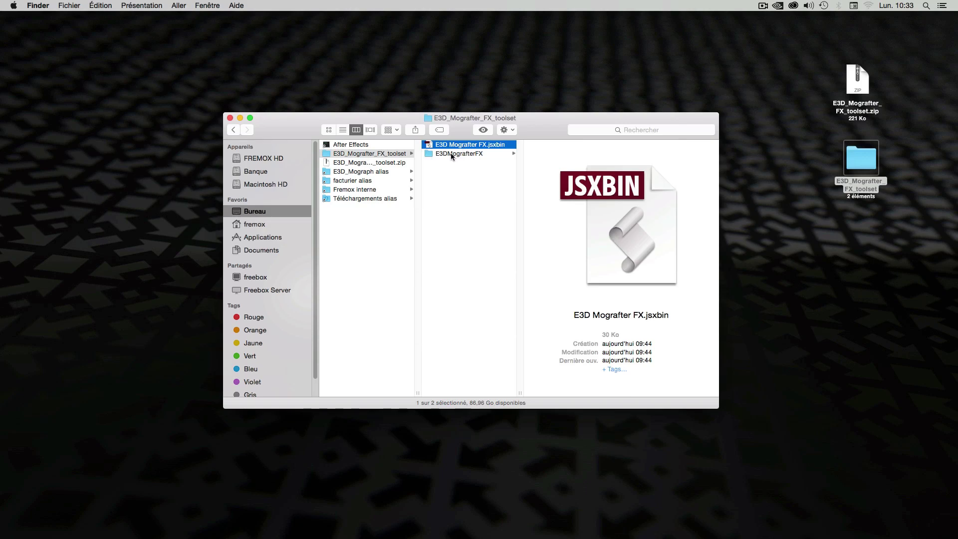
left_click(455, 154, "shift")
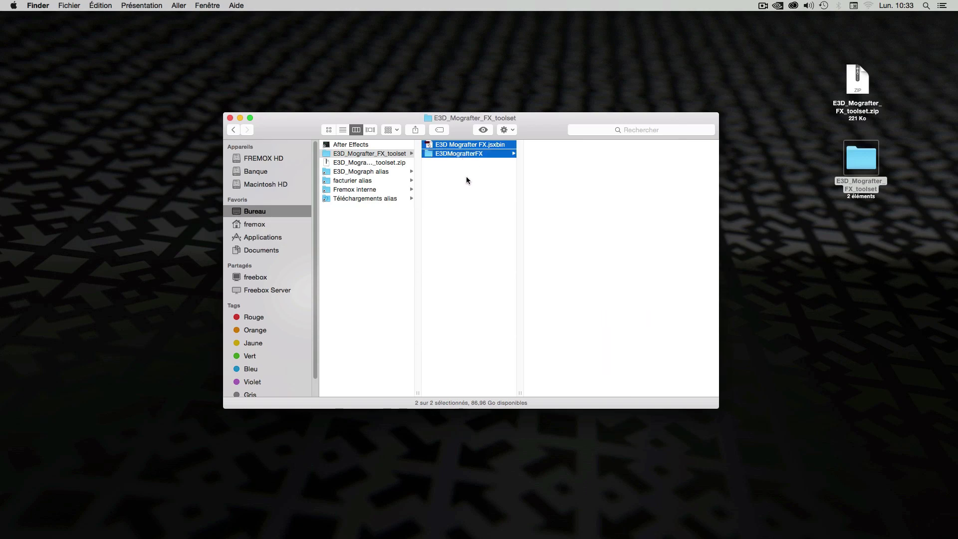
left_click(512, 130)
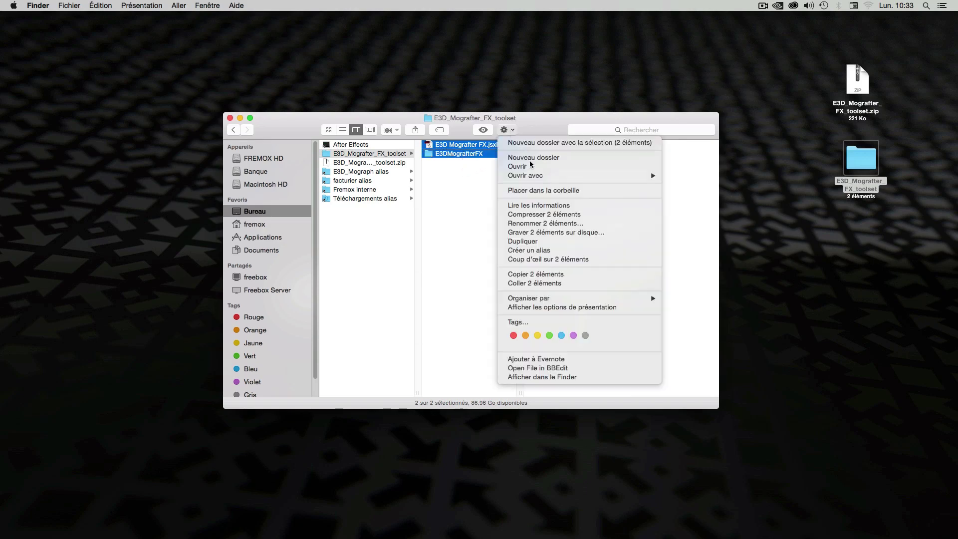
left_click(526, 276)
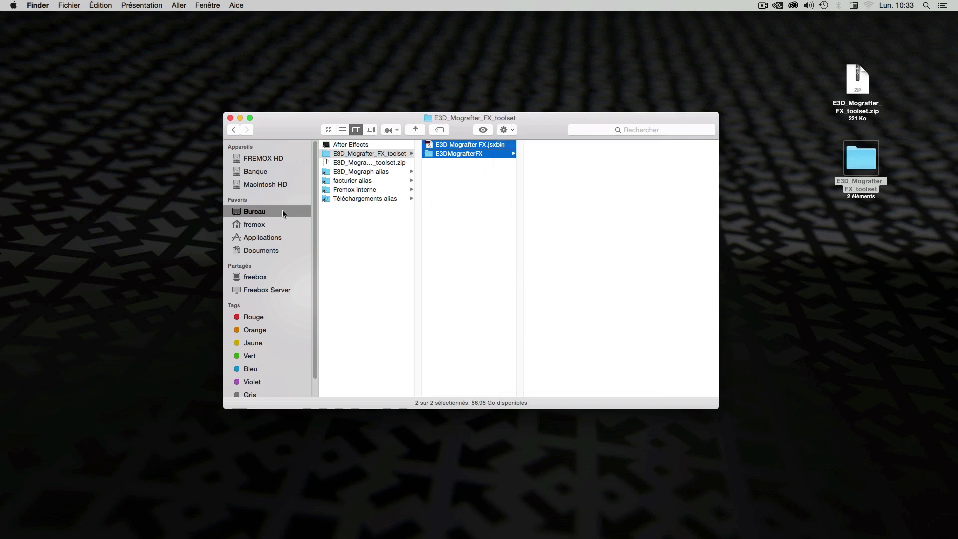
Navigate to Applications > Adobe After Effects CS6 > Scripts > ScriptUI Panels
left_click(260, 237)
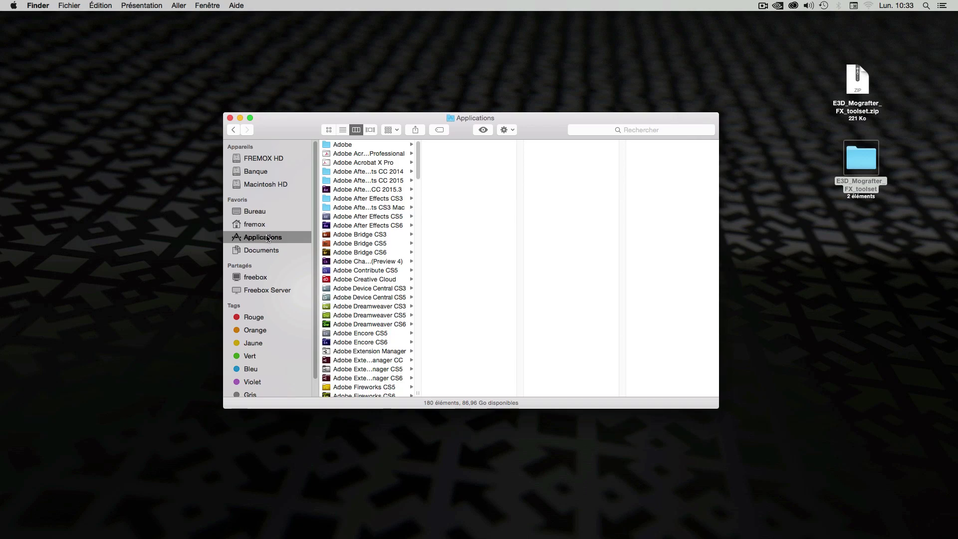
scroll(367, 225, "down", 1)
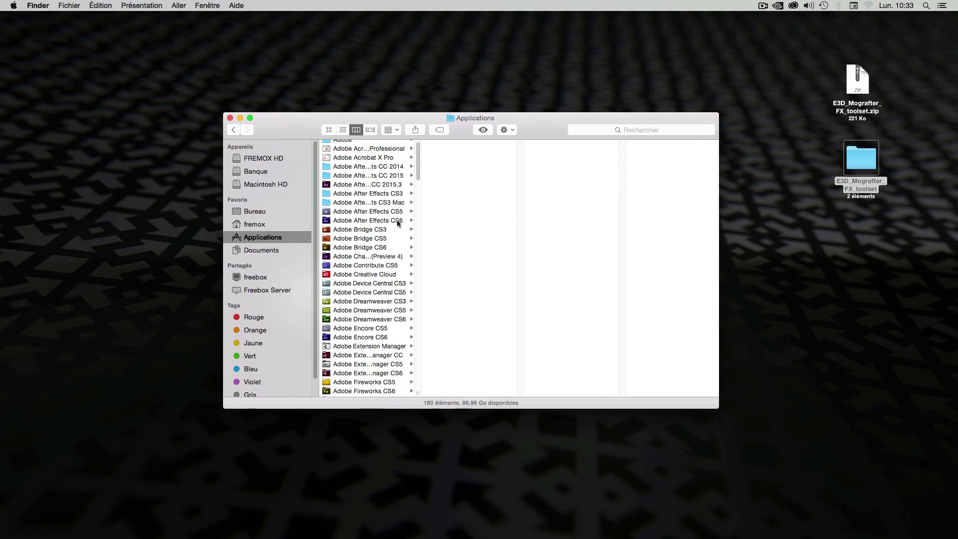
left_click(412, 222)
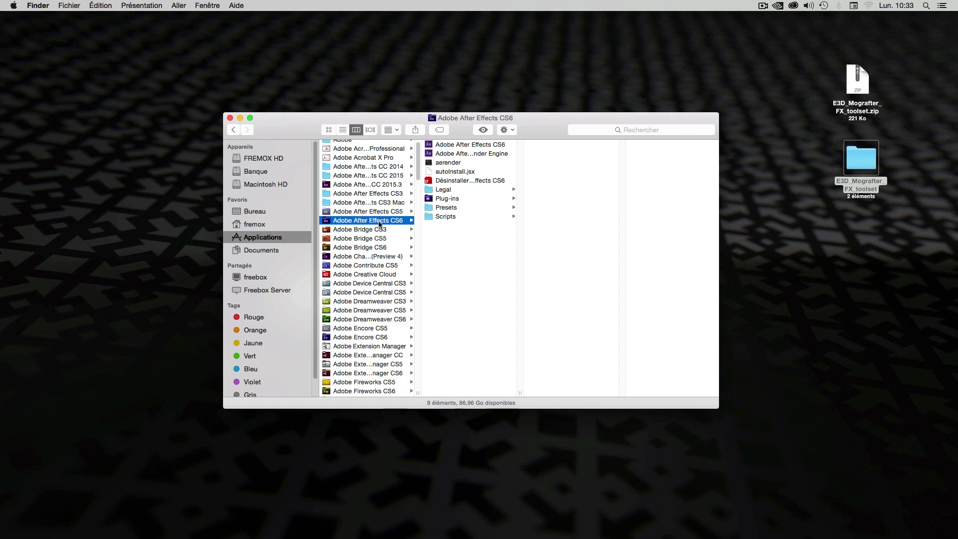
left_click(455, 216)
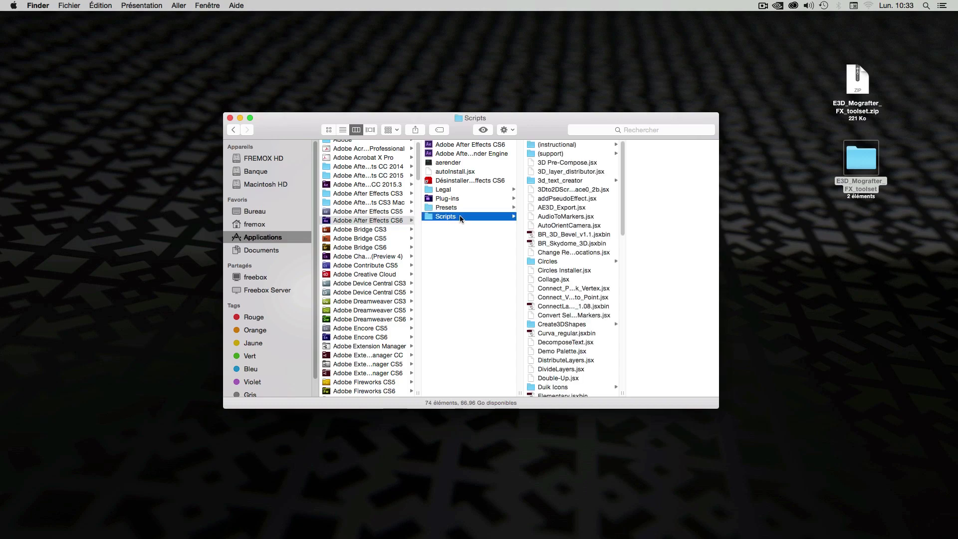
scroll(569, 223, "down", 2)
scroll(569, 224, "down", 15)
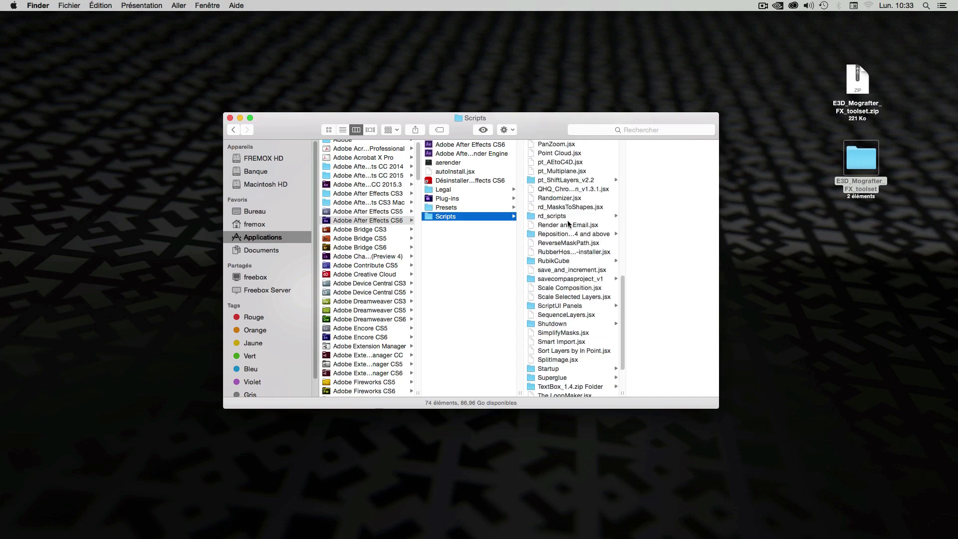
scroll(569, 225, "down", 3)
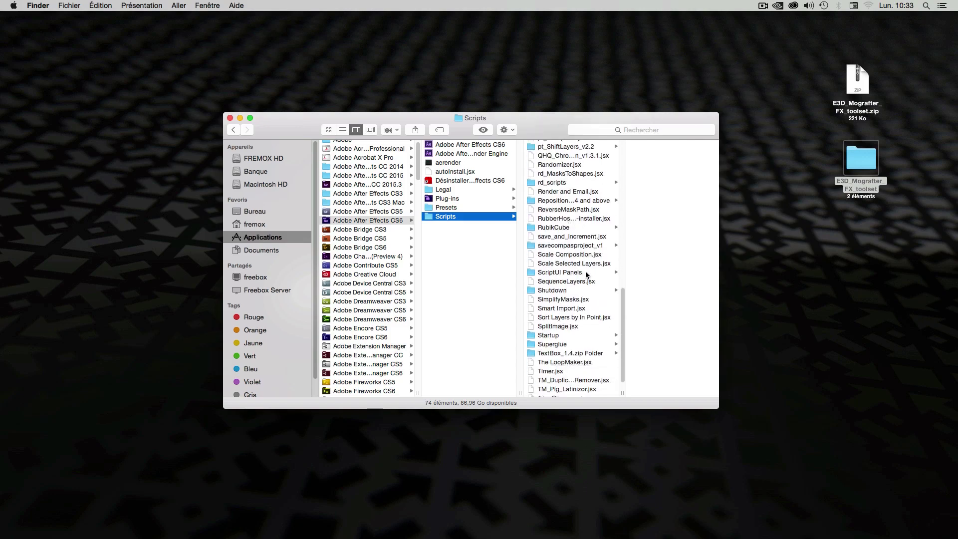
left_click(552, 274)
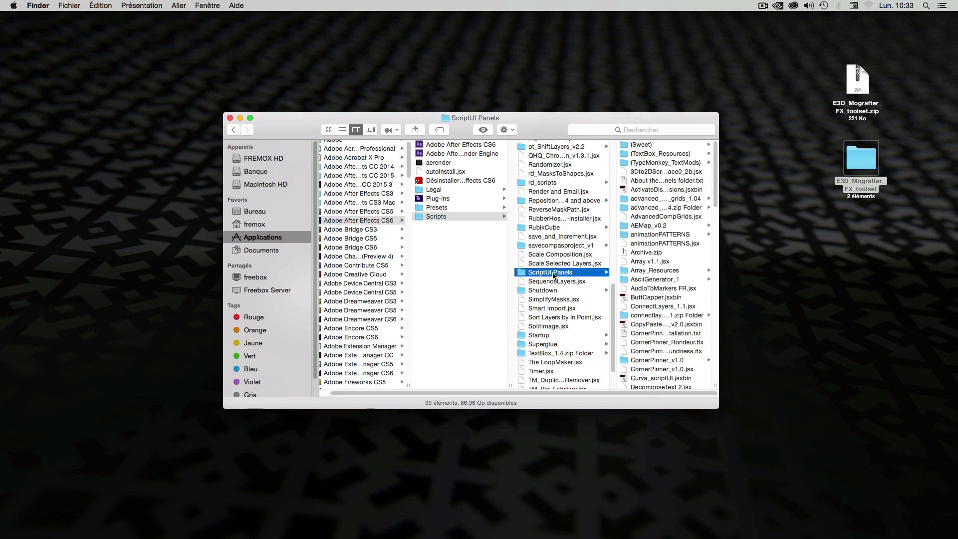
Paste the two copied items into ScriptUI Panels and select the pasted files
left_click(514, 130)
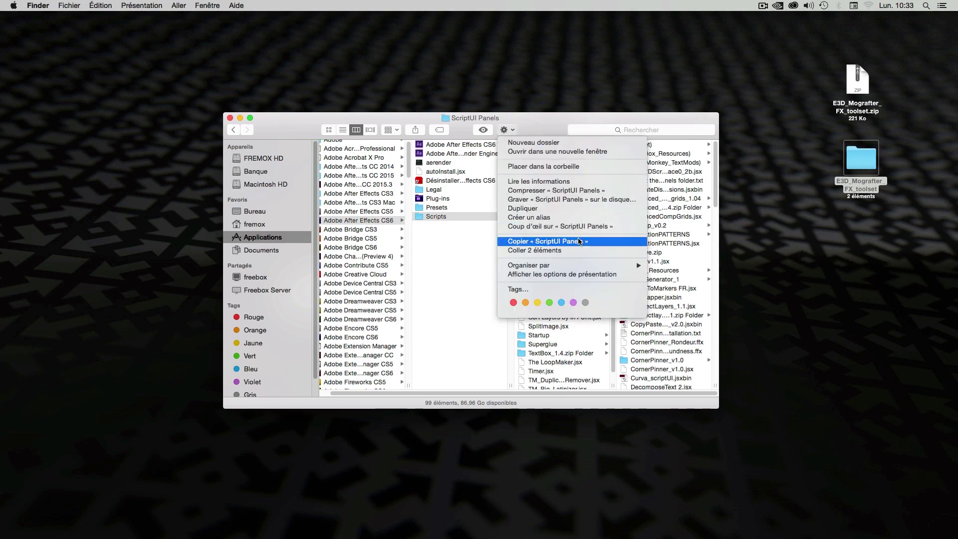
left_click(556, 251)
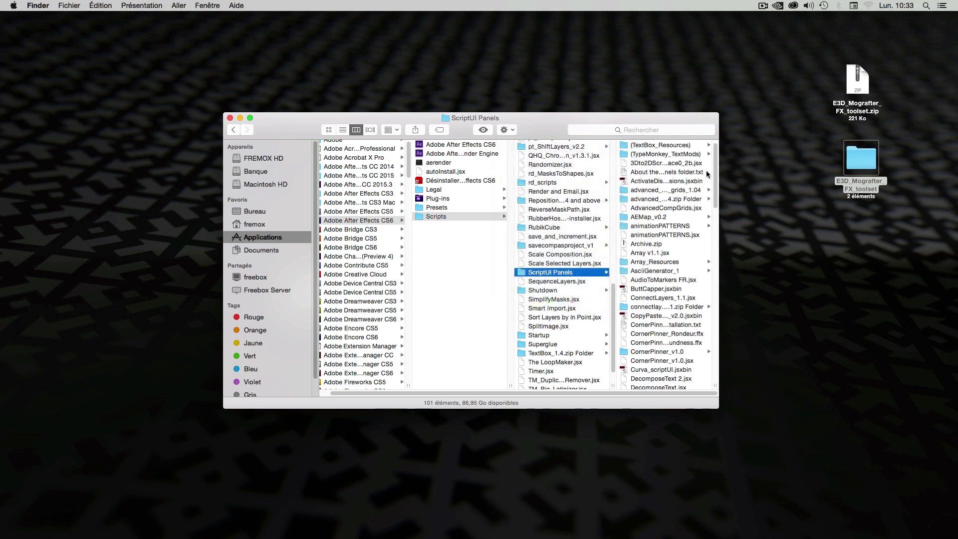
left_click_drag(713, 177, 713, 234)
left_click(658, 257)
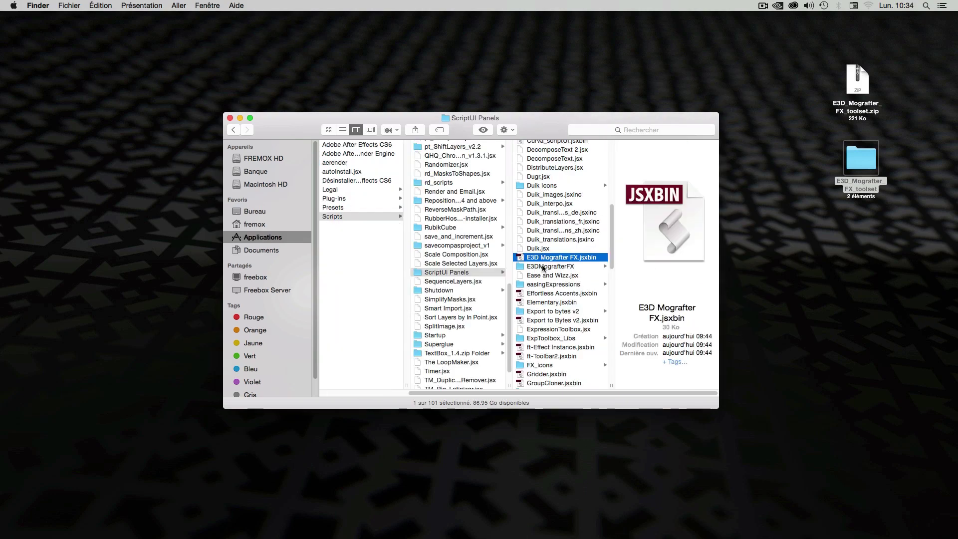
left_click(544, 267, "shift")
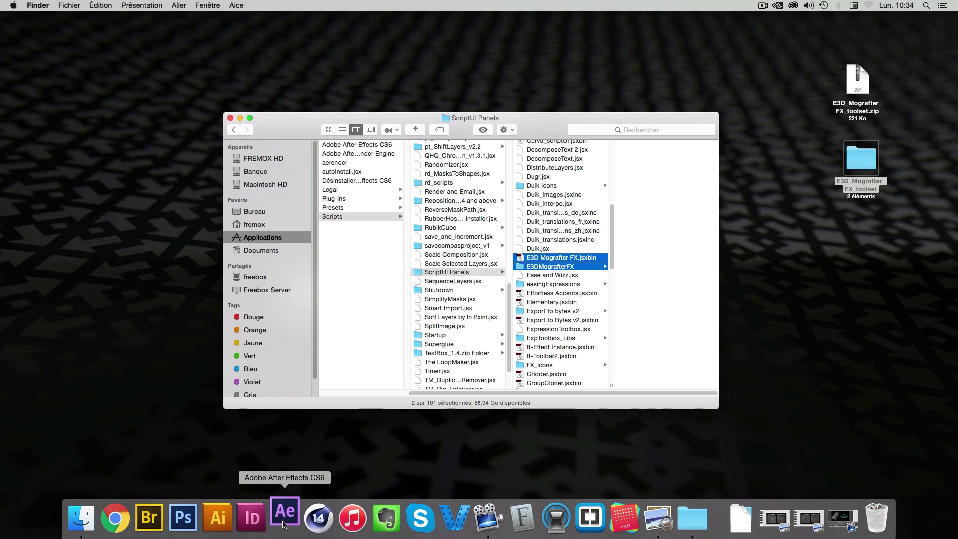
Launch After Effects CS6 and open E3D Mografter FX.jsxbin from the Fenêtre menu
left_click(339, 498)
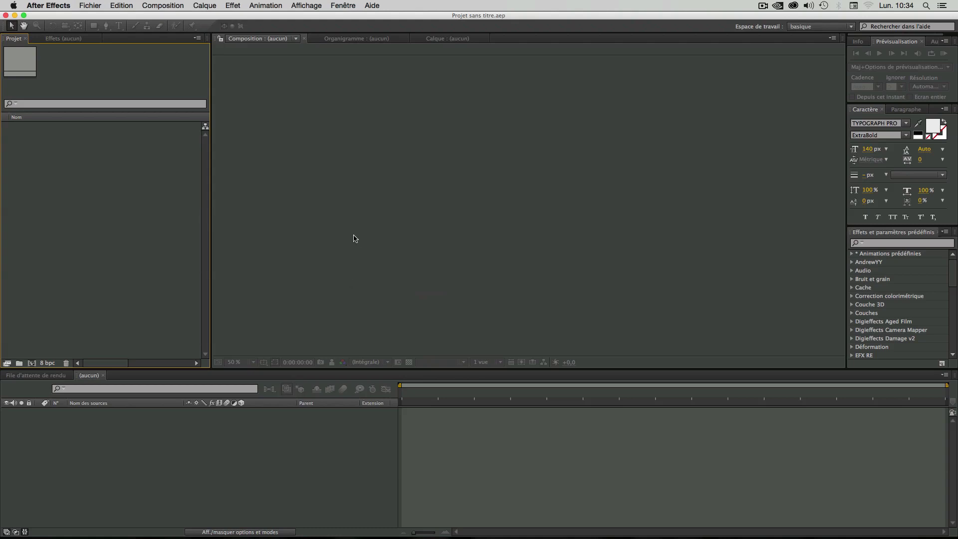
left_click(342, 6)
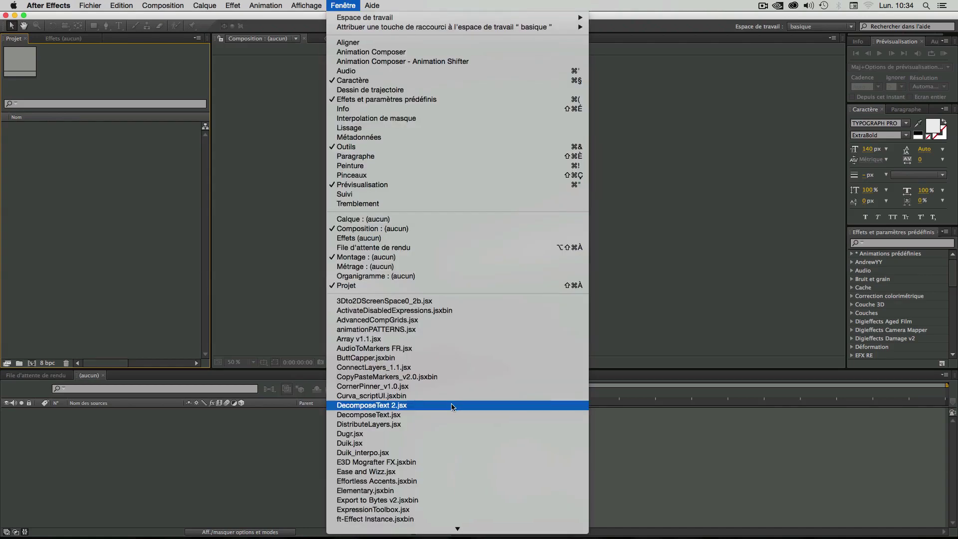
scroll(456, 397, "down", 3)
scroll(455, 395, "down", 1)
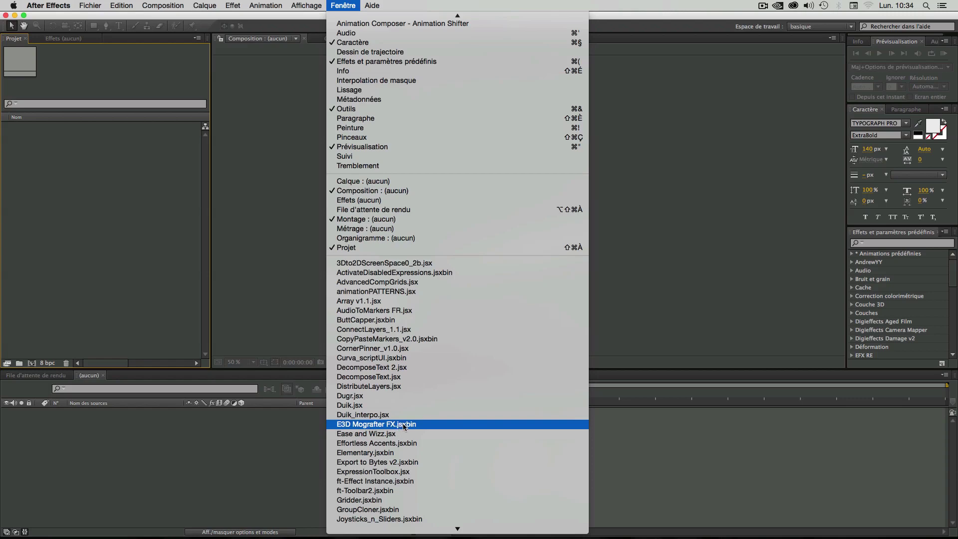
left_click(371, 425)
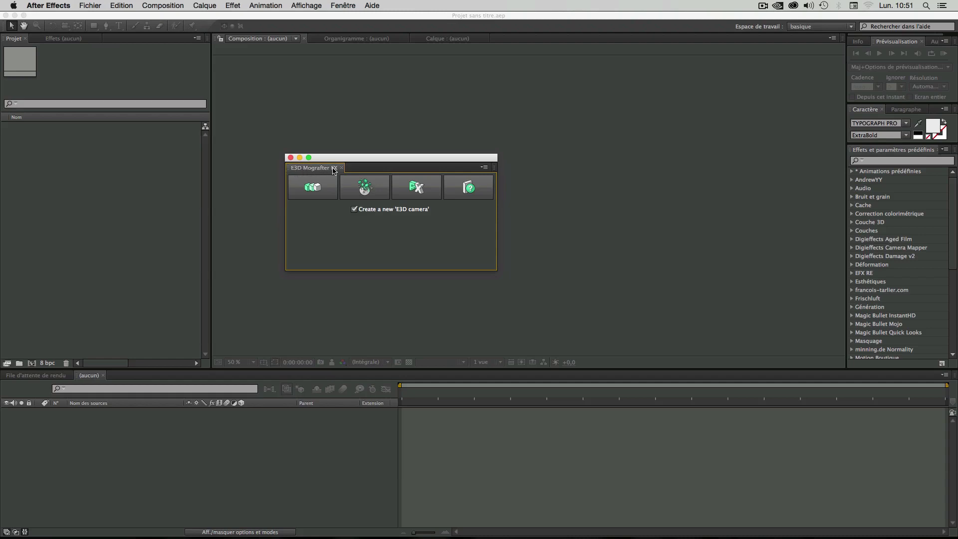
Shrink and dock the E3D Mografter FX panel, then extend the Caractère panel fully
left_click_drag(334, 171, 342, 174)
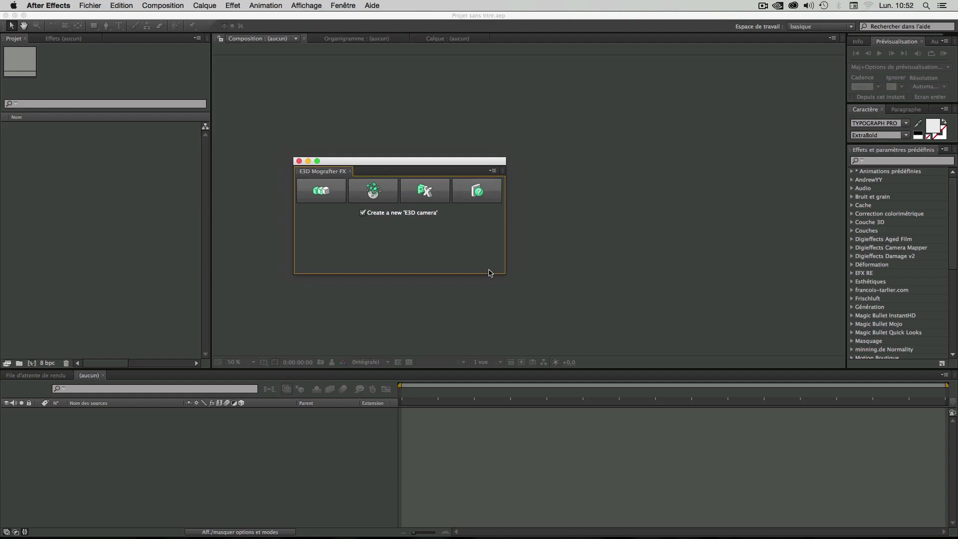
left_click_drag(506, 277, 472, 253)
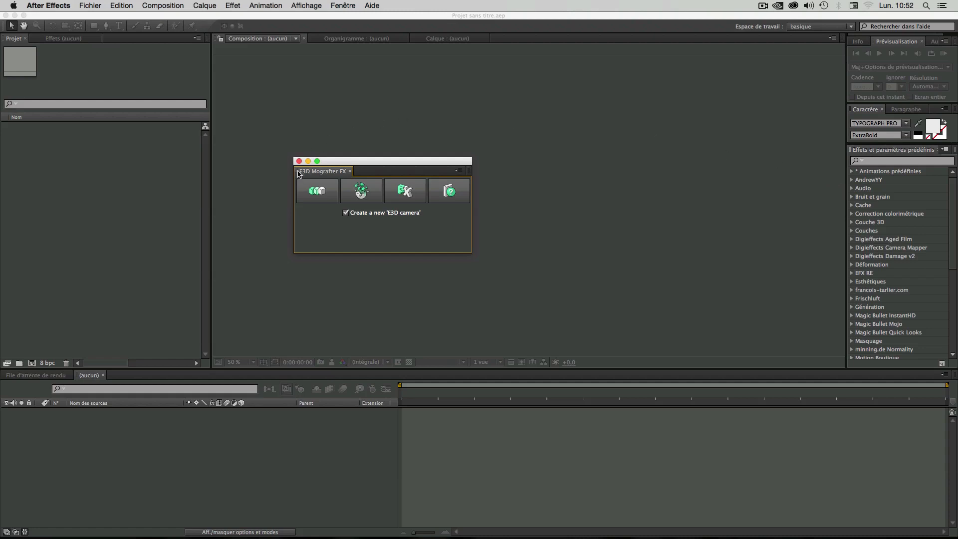
left_click_drag(297, 174, 875, 150)
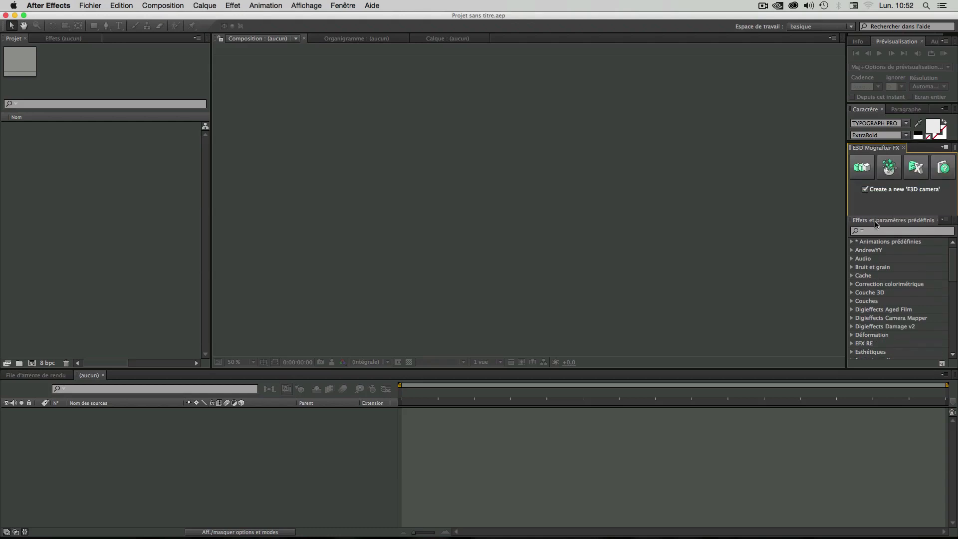
left_click_drag(877, 143, 882, 237)
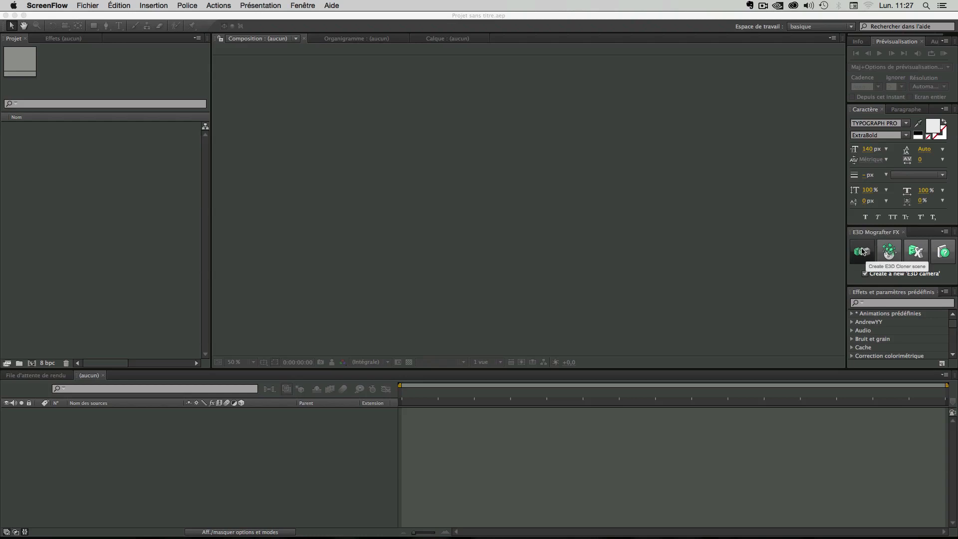
left_click(942, 261)
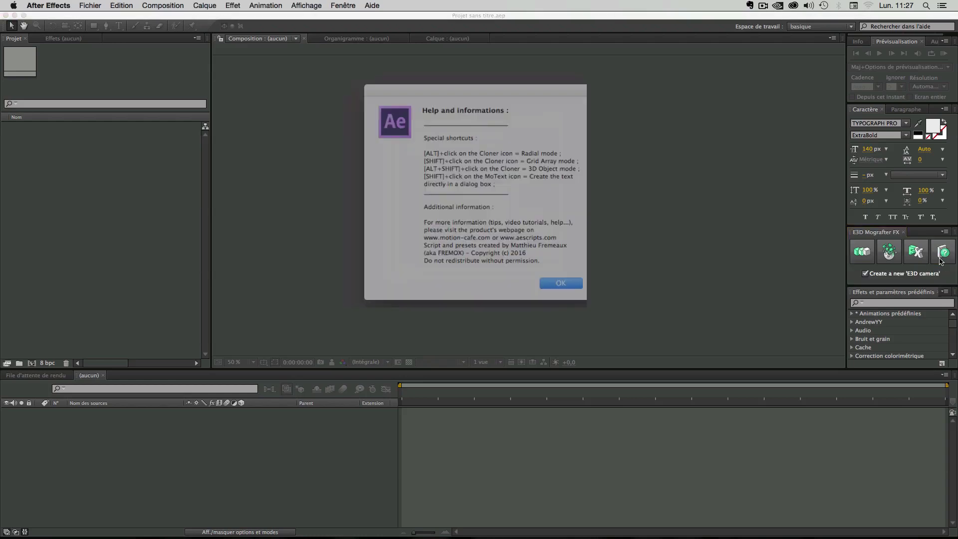
left_click_drag(432, 145, 501, 193)
left_click_drag(428, 206, 521, 260)
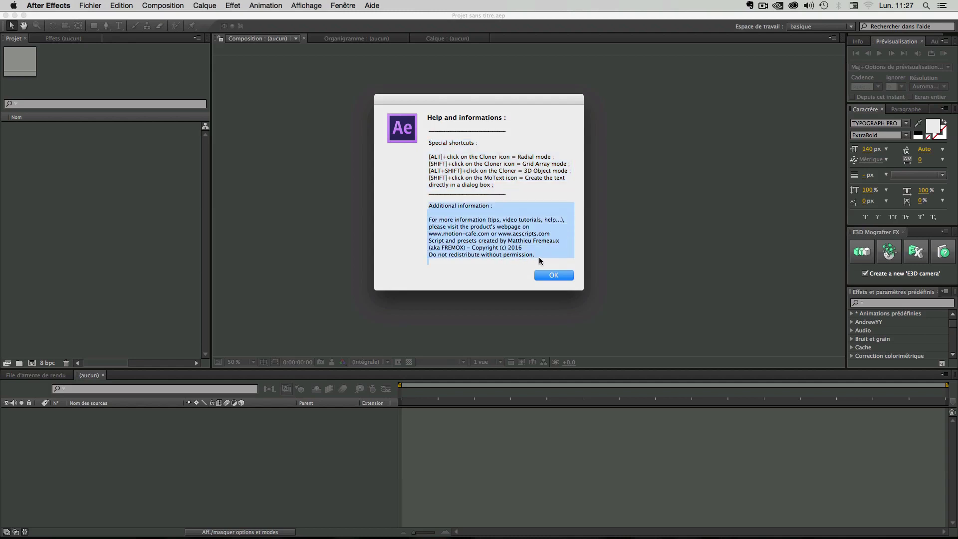
left_click(560, 276)
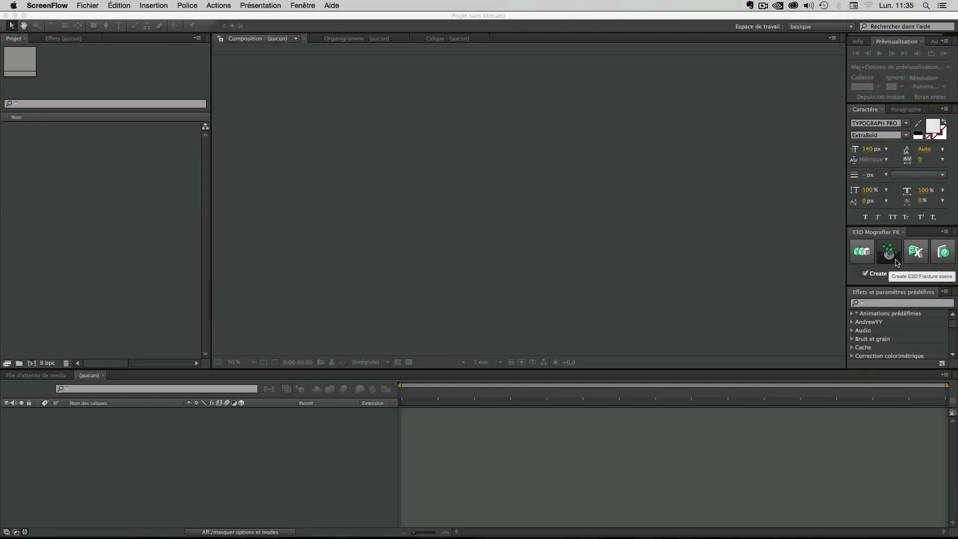
Create an E3D cloner scene and inspect its E3D Camera and E3D Cloner layers
left_click(858, 262)
left_click(858, 262)
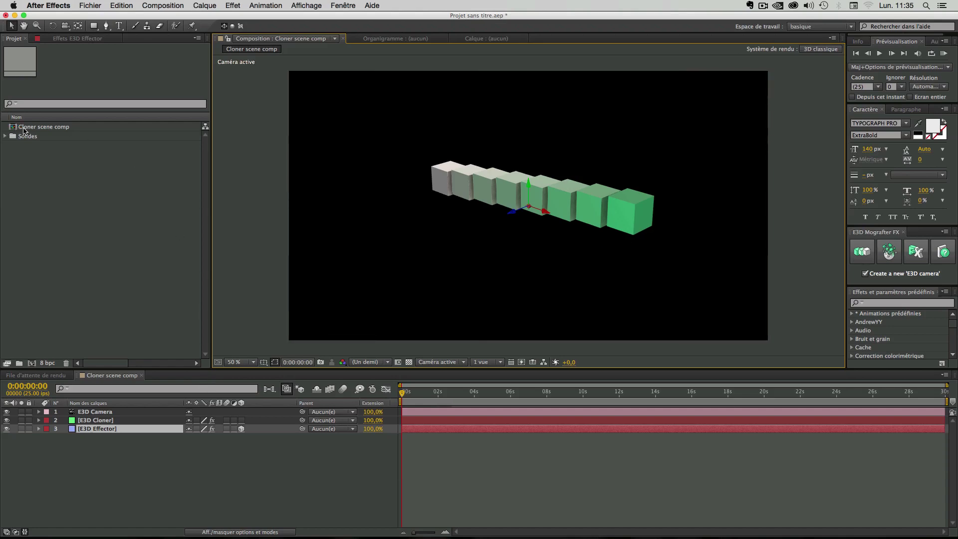
left_click(99, 414)
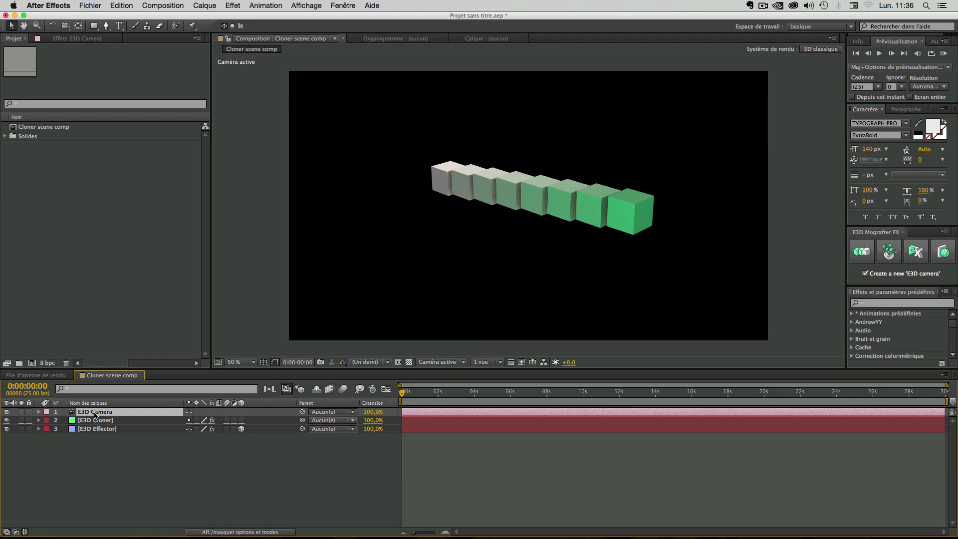
left_click(125, 460)
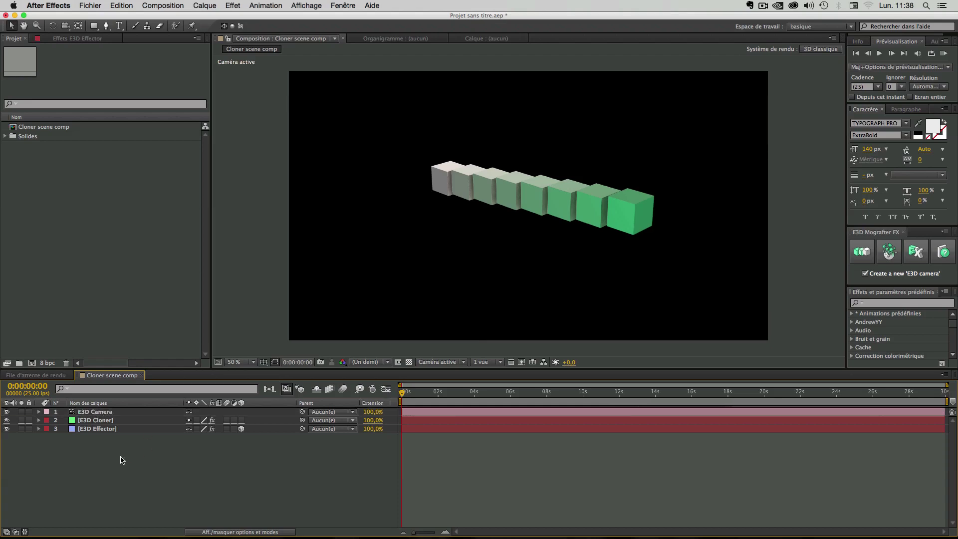
left_click(94, 422)
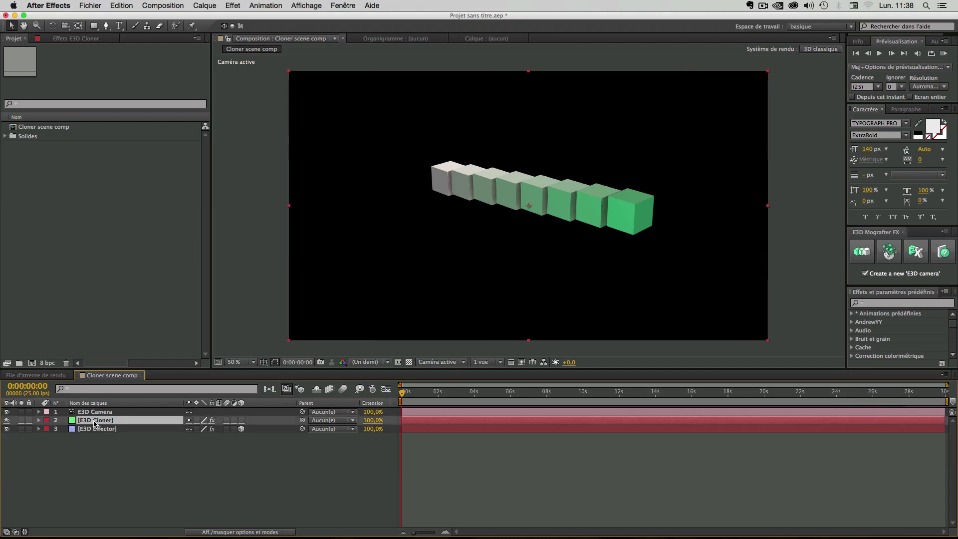
Show the E3D Cloner effect controls, collapsing Element and toggling the Object group
left_click(62, 40)
left_click(5, 83)
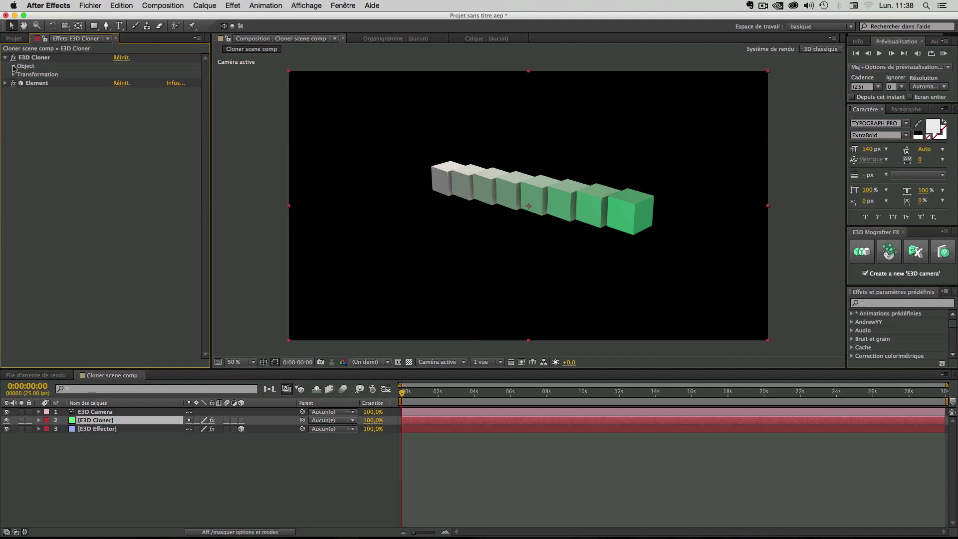
left_click(14, 66)
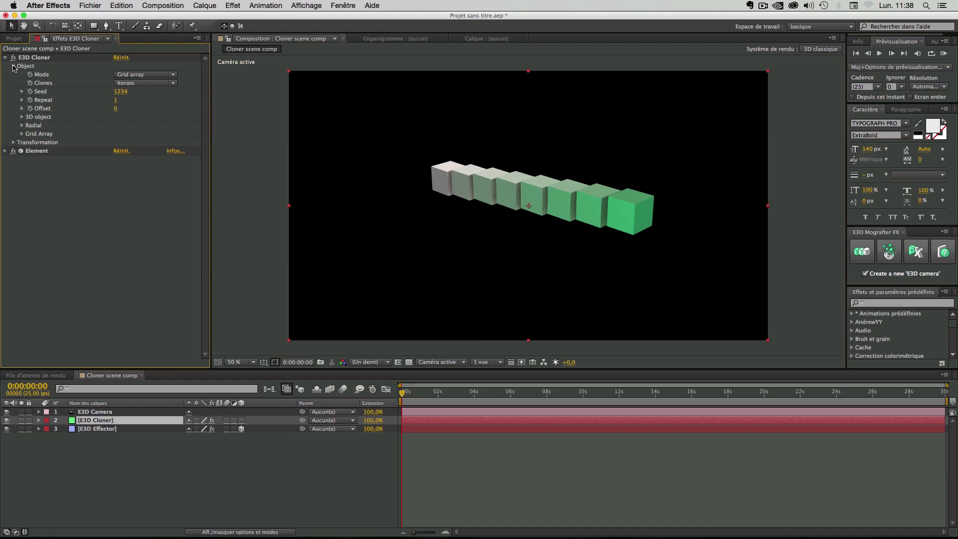
left_click(14, 66)
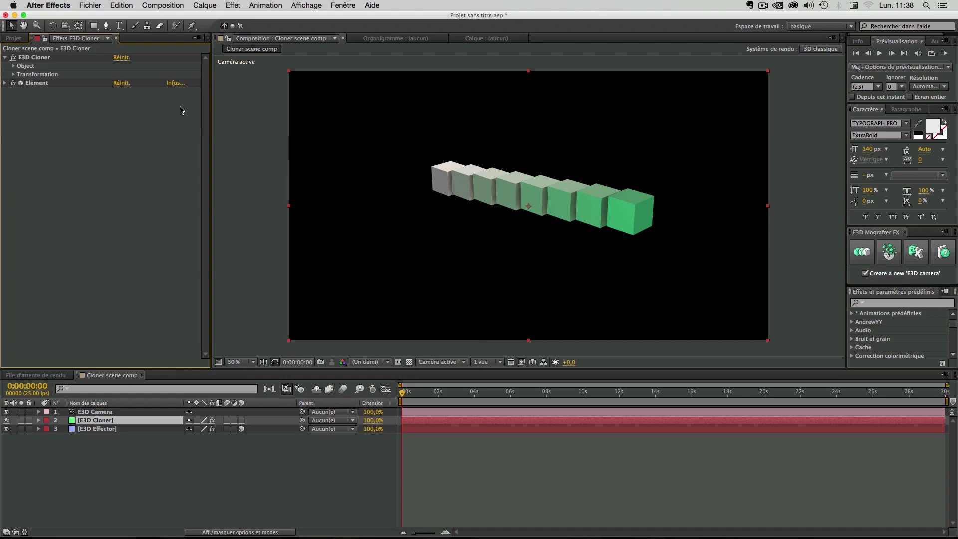
Expand the cloner's Object settings and review the Mode list, leaving it on Grid array
left_click(14, 66)
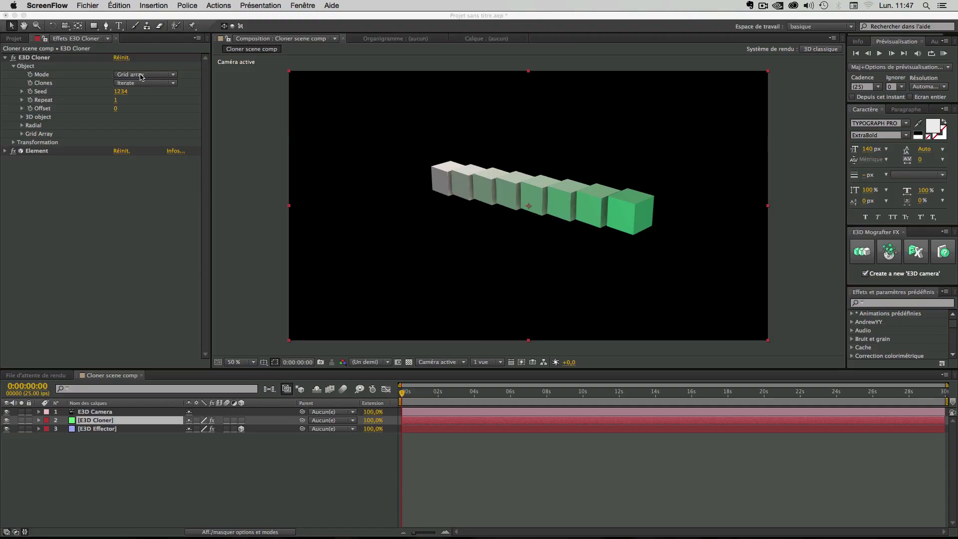
left_click(174, 76)
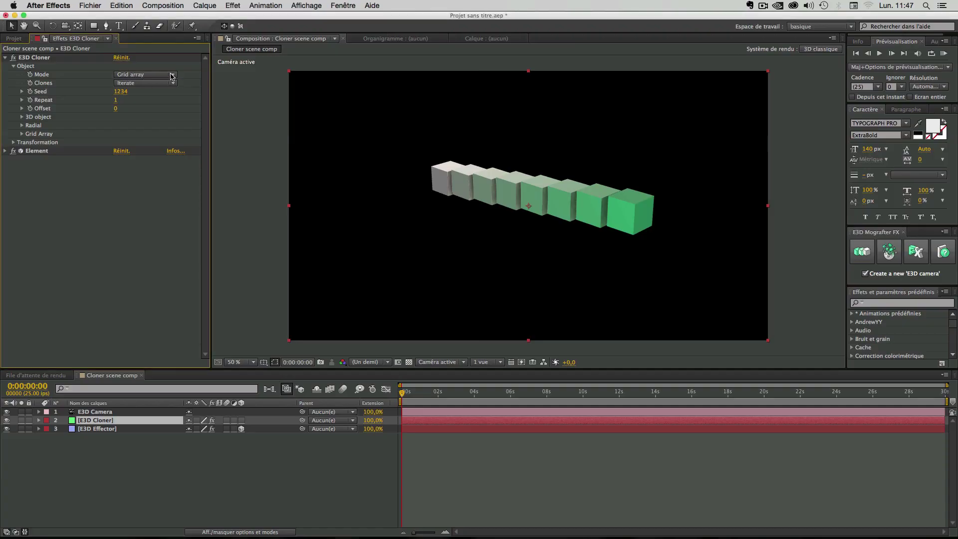
left_click(171, 78)
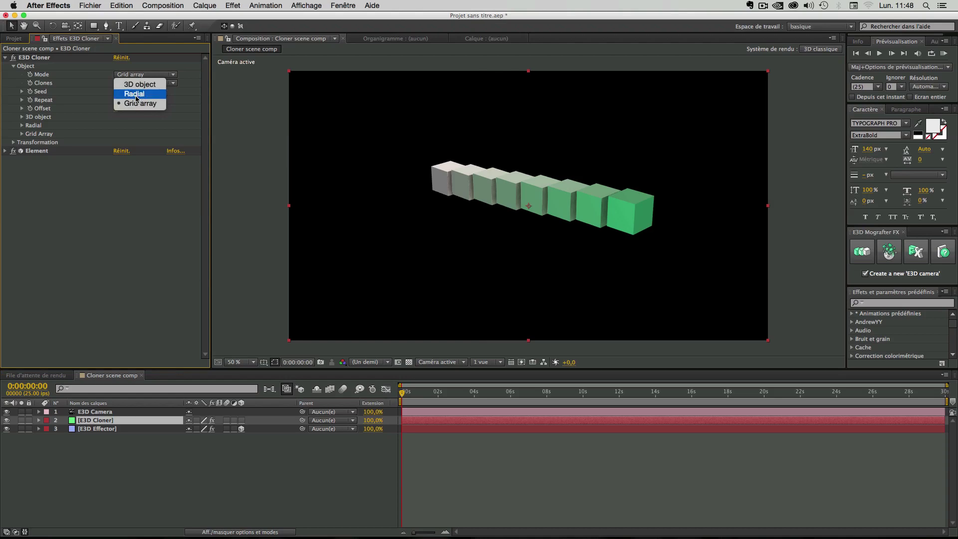
left_click(41, 76)
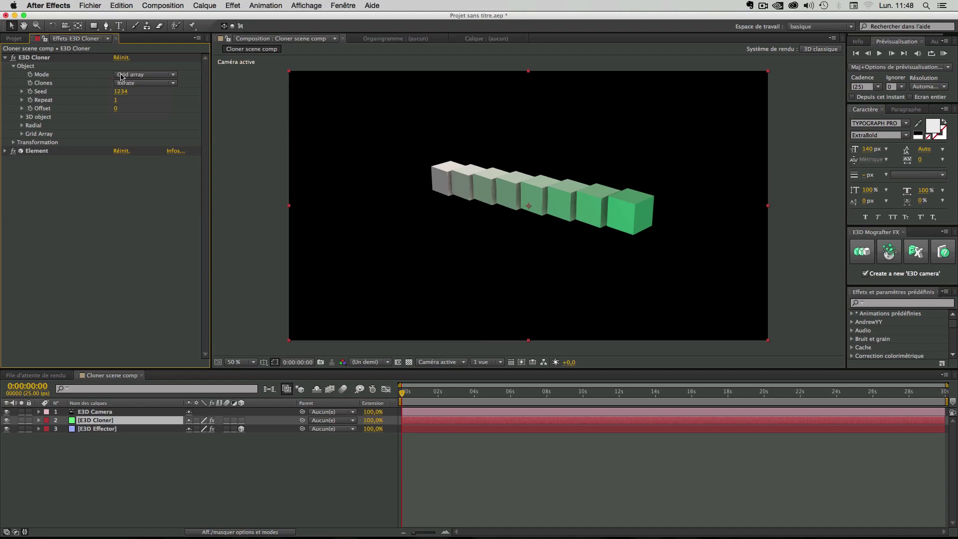
In Grid Array, set Count X to 12 and increase Size X
left_click(21, 133)
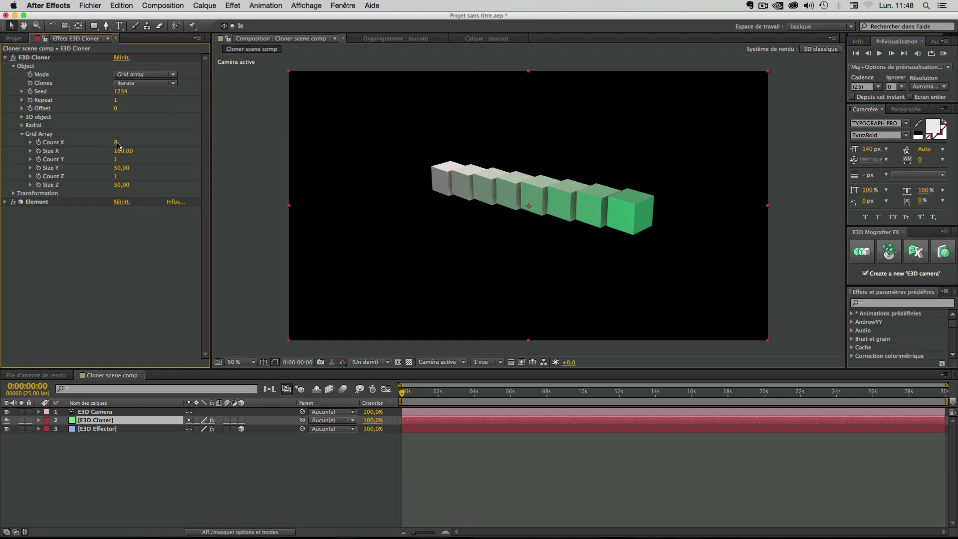
mouse_move(116, 145)
left_mouse_down()
mouse_move(128, 146)
mouse_move(103, 145)
mouse_move(128, 145)
mouse_move(113, 145)
left_mouse_up()
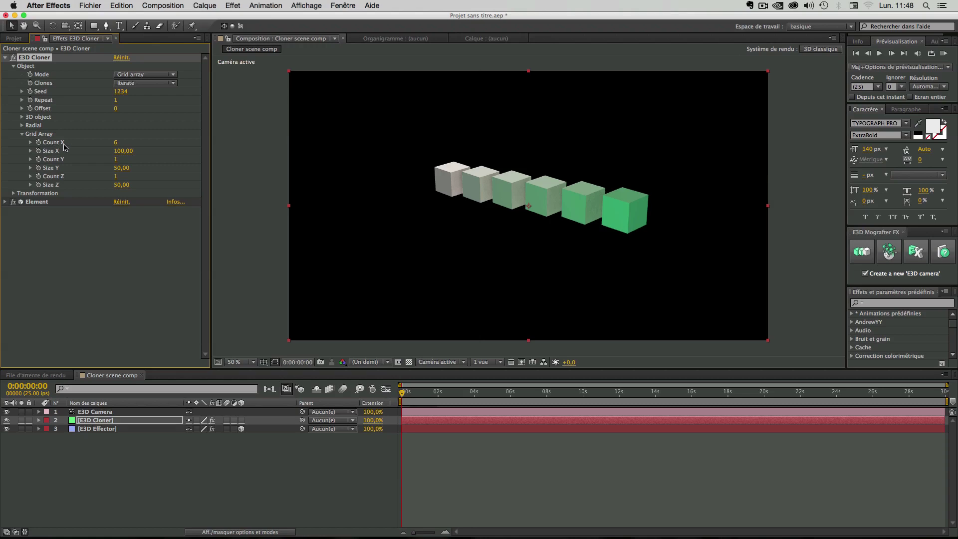
left_click(116, 144)
type("12")
key("super+a")
left_click(473, 180)
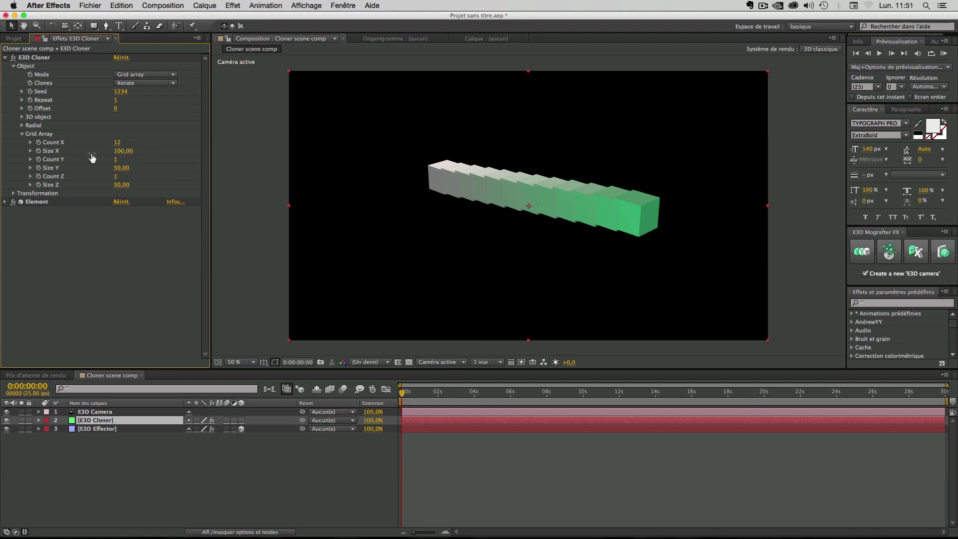
mouse_move(127, 154)
left_mouse_down()
mouse_move(135, 157)
mouse_move(124, 165)
left_mouse_up()
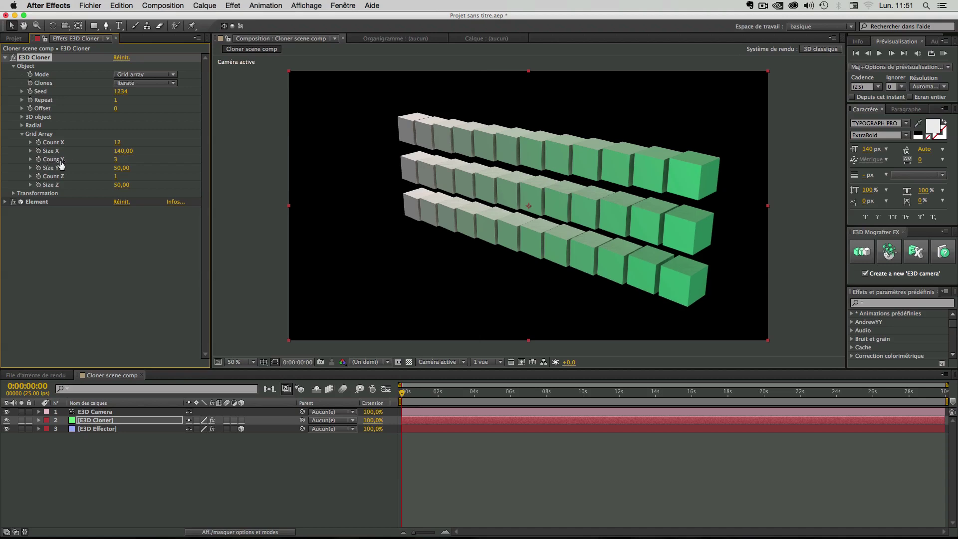
Set Count Y to 4, Count Z to 3, and increase Size Z
left_click(116, 160)
type("4")
key("Return")
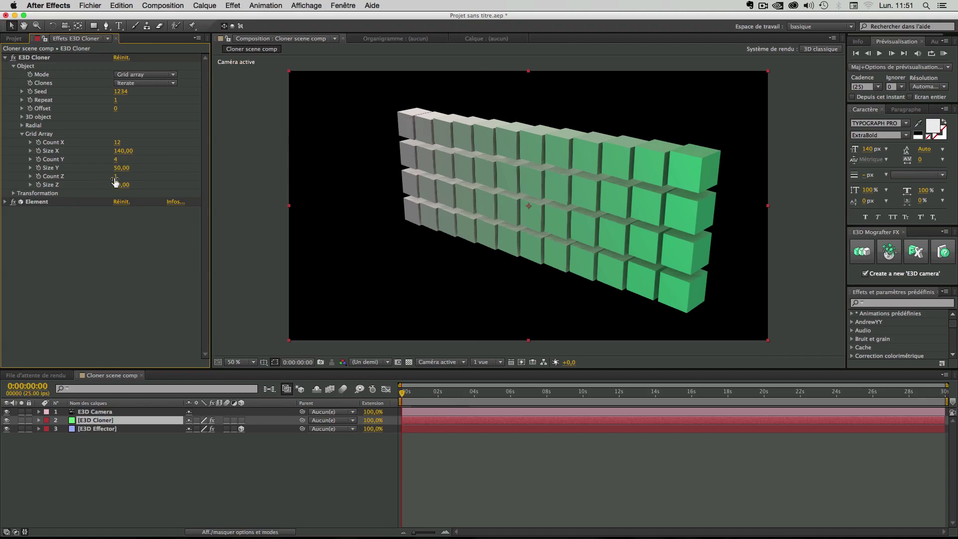
left_click_drag(116, 181, 122, 181)
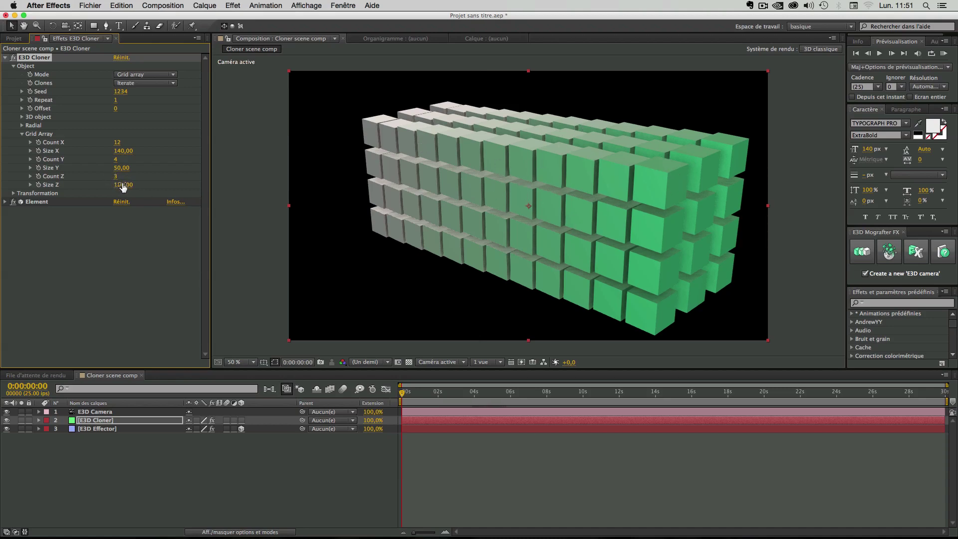
mouse_move(123, 185)
left_mouse_down()
mouse_move(123, 172)
mouse_move(114, 173)
mouse_move(125, 188)
left_mouse_up()
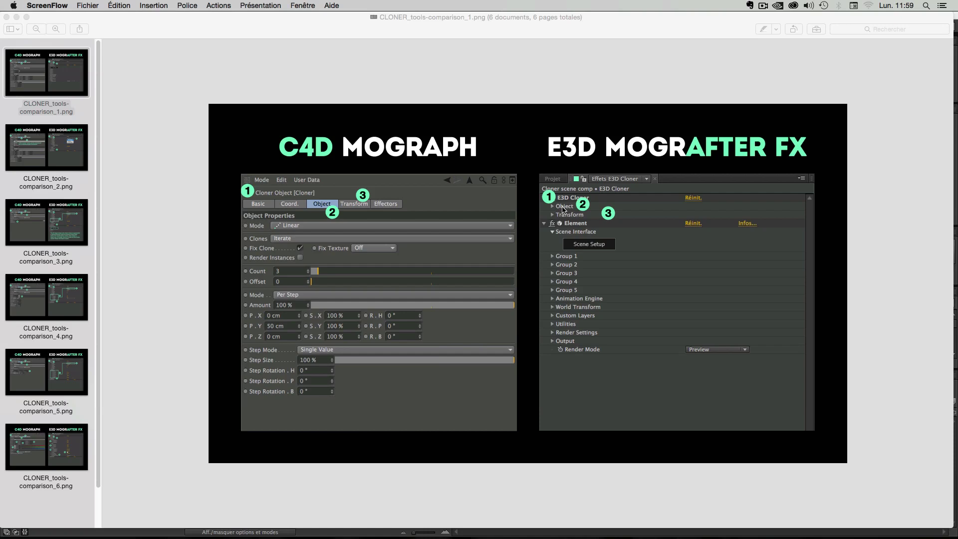
Display CLONER_tools-comparison_2.png, the slide comparing the cloners' Mode options
left_click(40, 152)
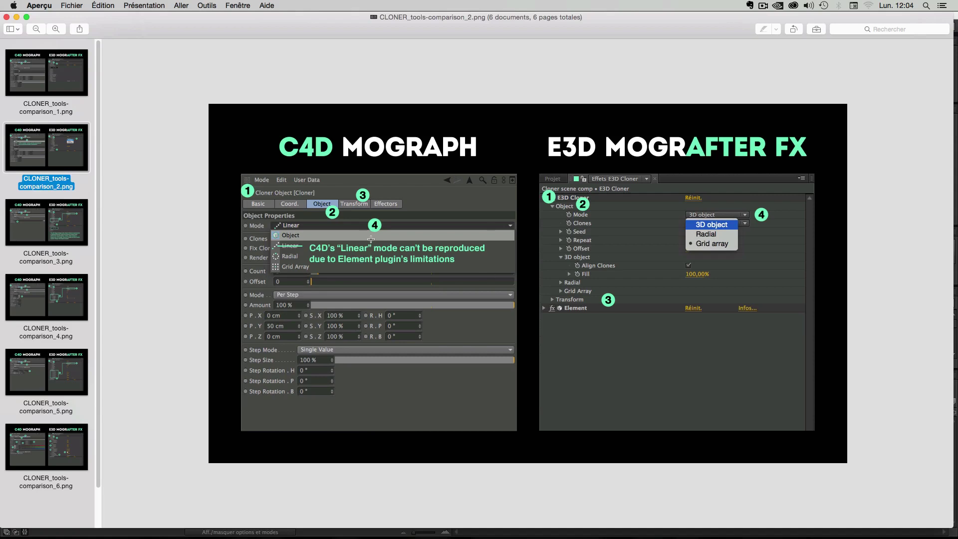
View comparison_3 (3D object mode), then comparison_4 comparing the Radial mode settings
left_click(54, 226)
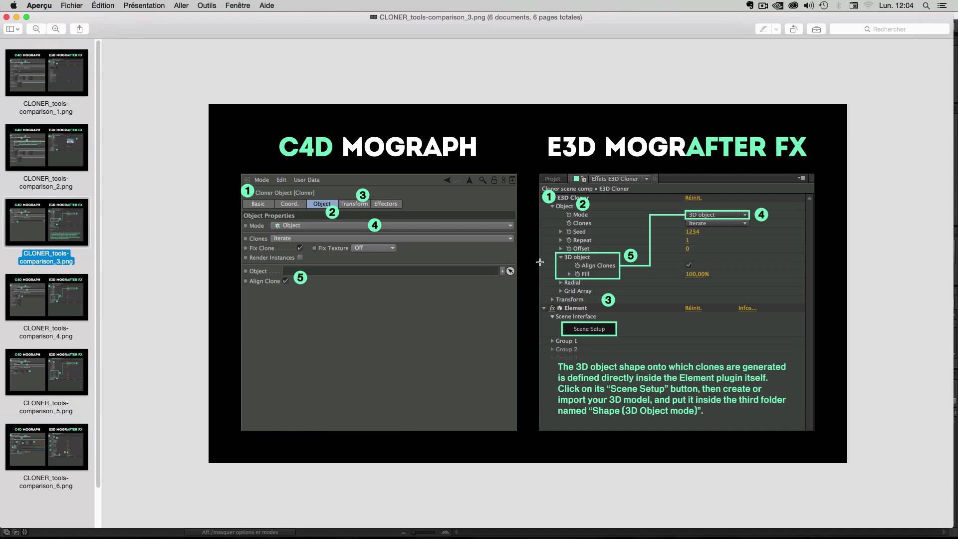
left_click(59, 296)
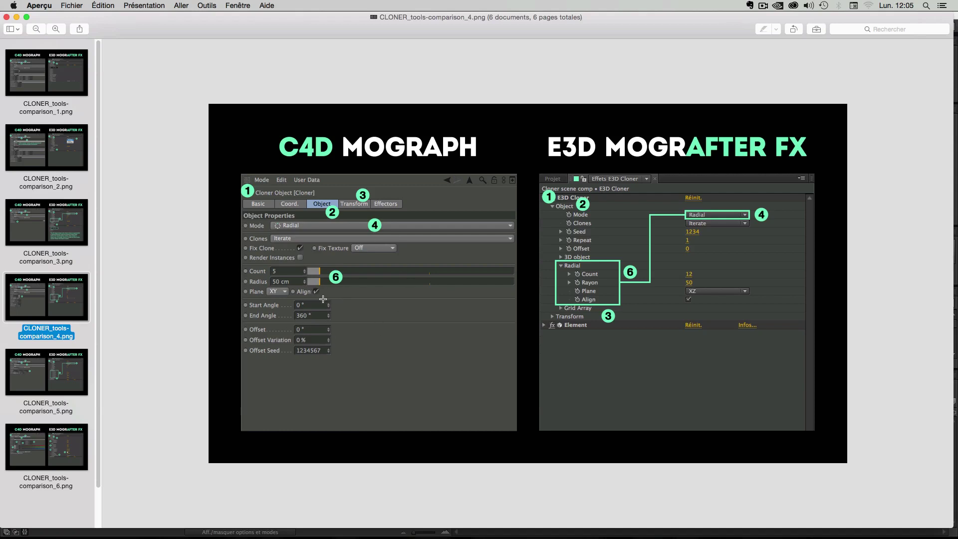
View the Grid Array comparison image, then the sixth comparison image showing the Transform settings
left_click(59, 369)
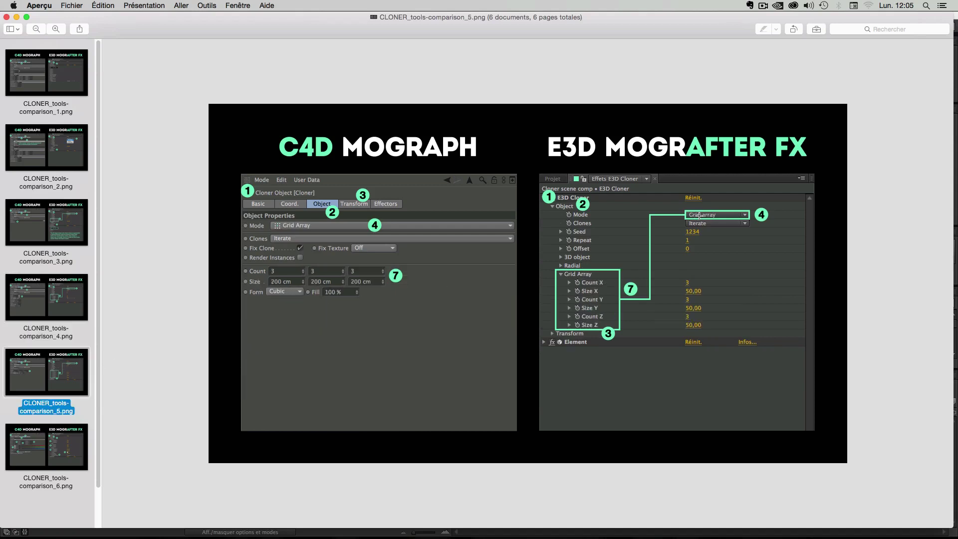
left_click(57, 442)
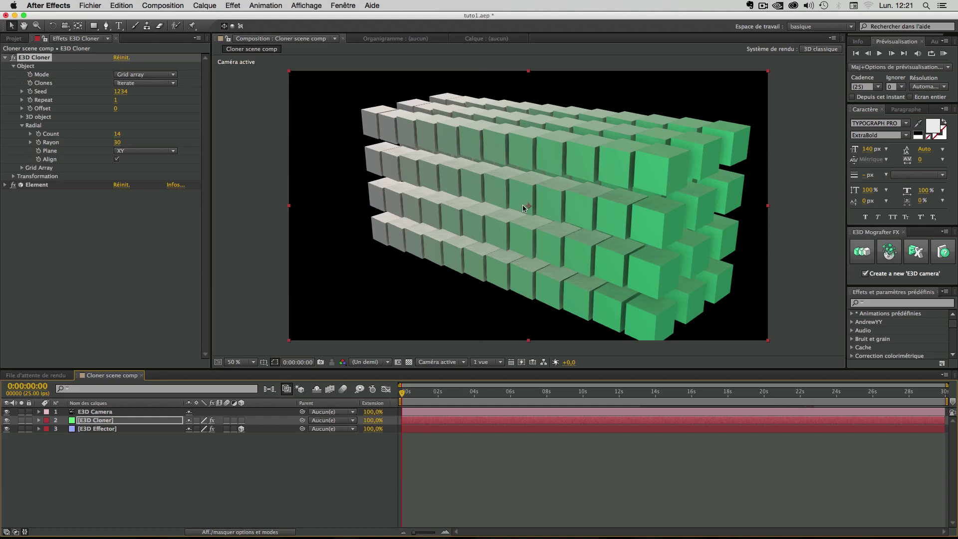
Switch the E3D Cloner's Object Mode from Grid array to Radial, arranging the cubes in a ring
left_click(230, 102)
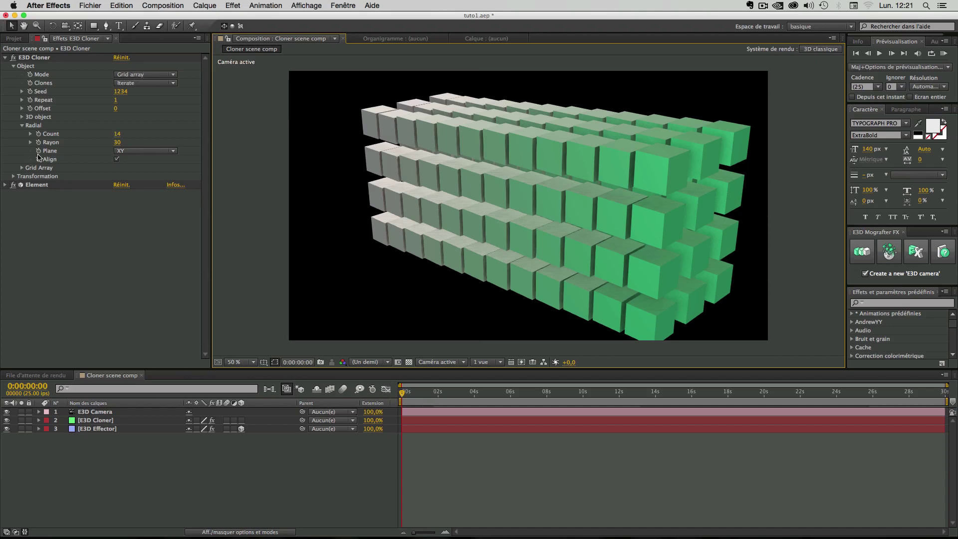
left_click(22, 126)
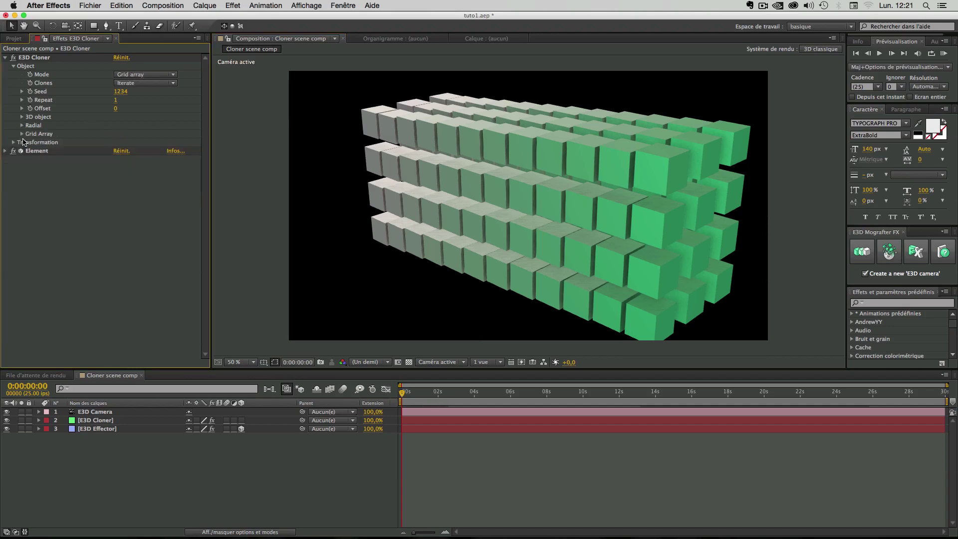
left_click(22, 133)
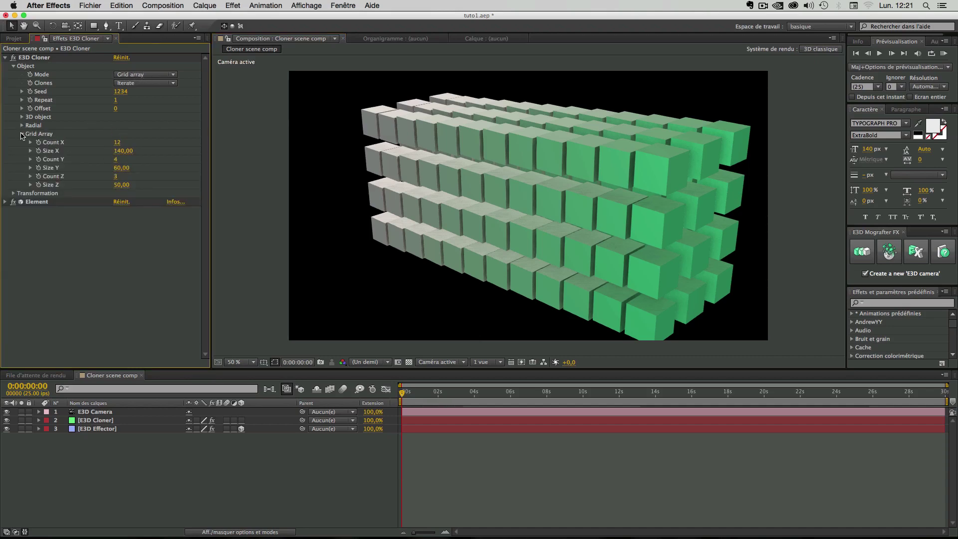
left_click(22, 133)
left_click(144, 76)
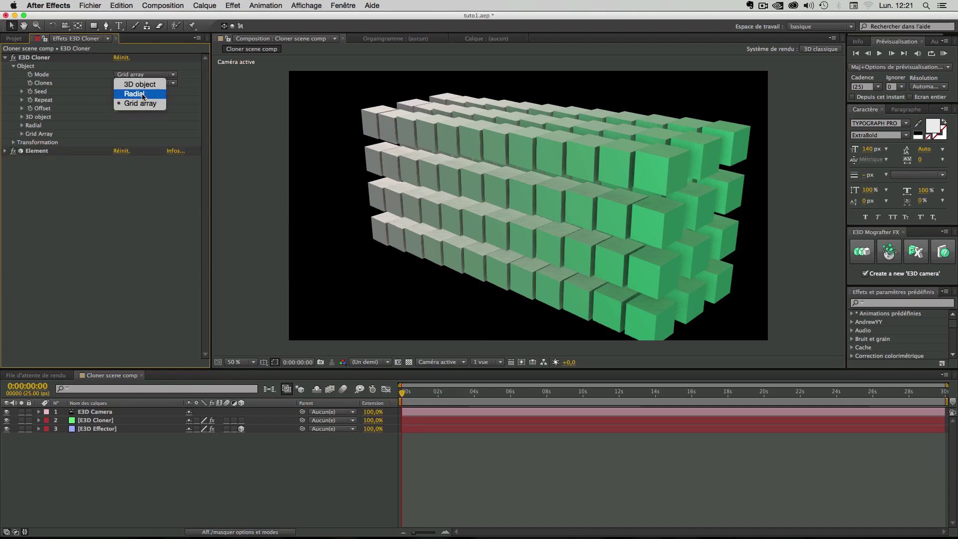
left_click(135, 94)
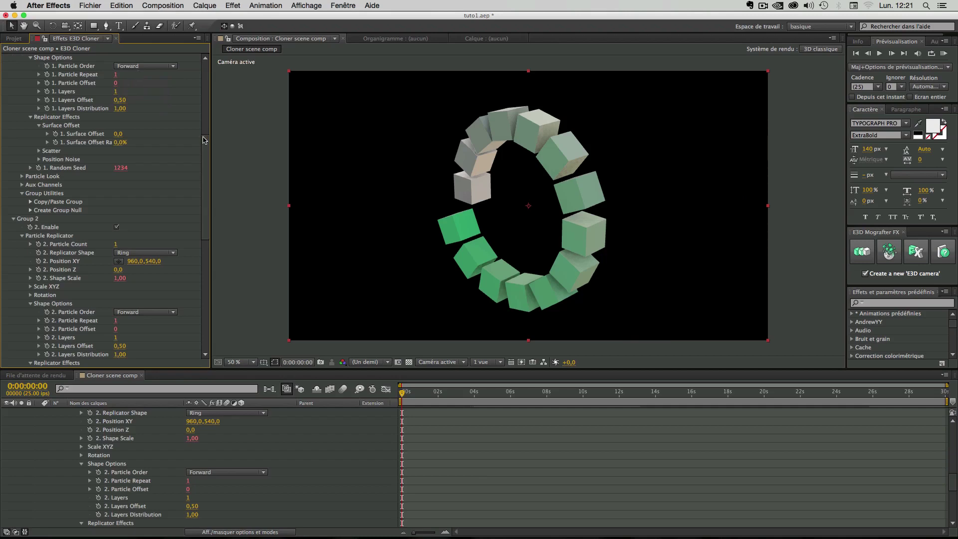
left_click_drag(205, 141, 206, 55)
left_click(5, 151)
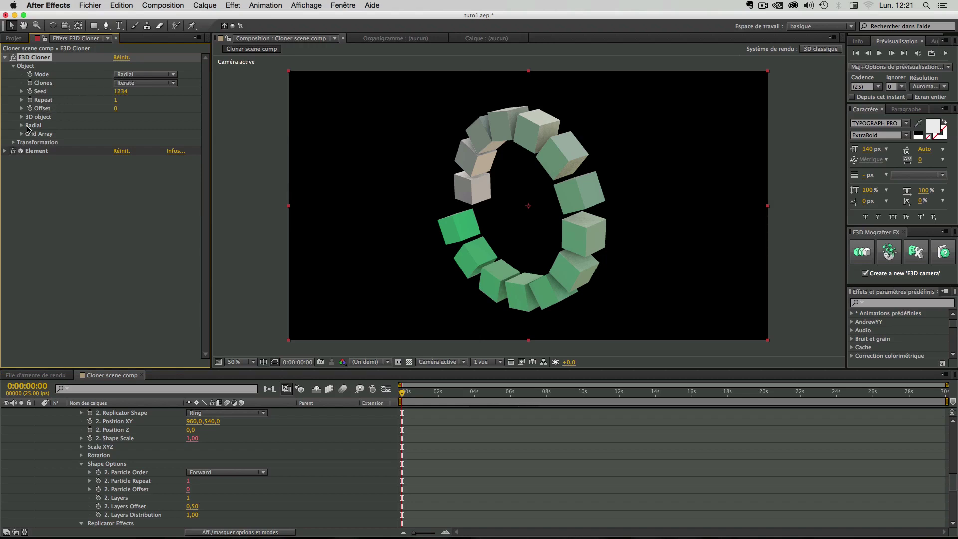
Set the Radial ring to Plane XZ, Rayon 20 and Count 8
left_click(21, 126)
left_click(128, 151)
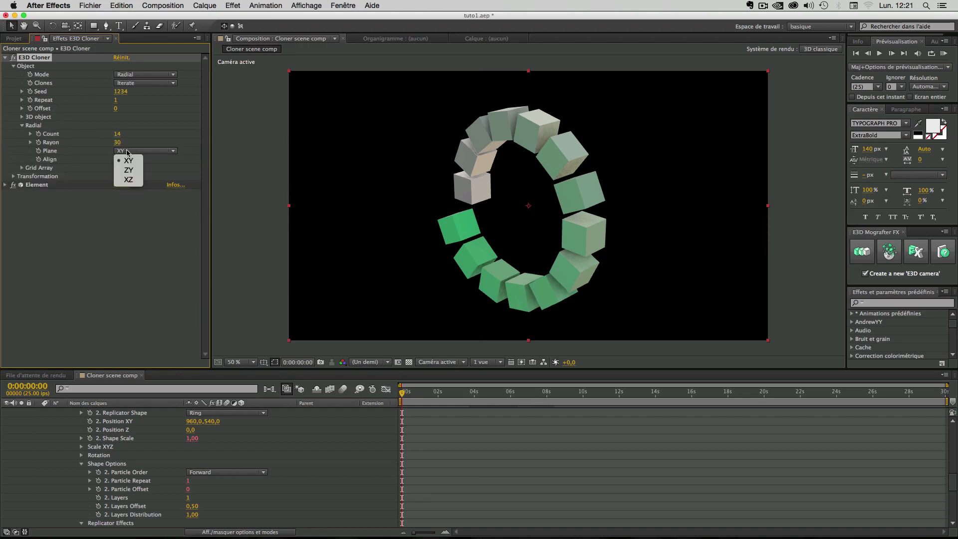
left_click(128, 180)
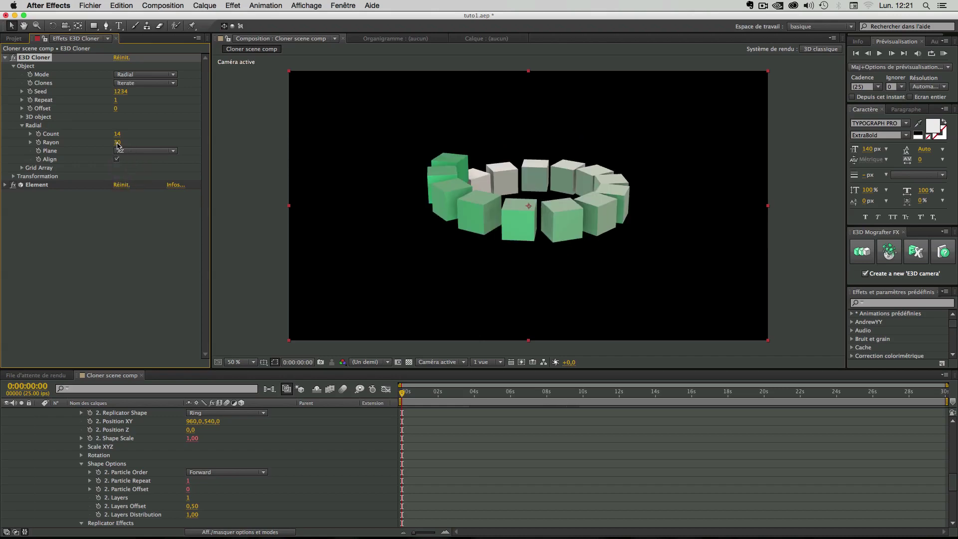
left_click_drag(118, 146, 118, 145)
left_click_drag(117, 145, 121, 144)
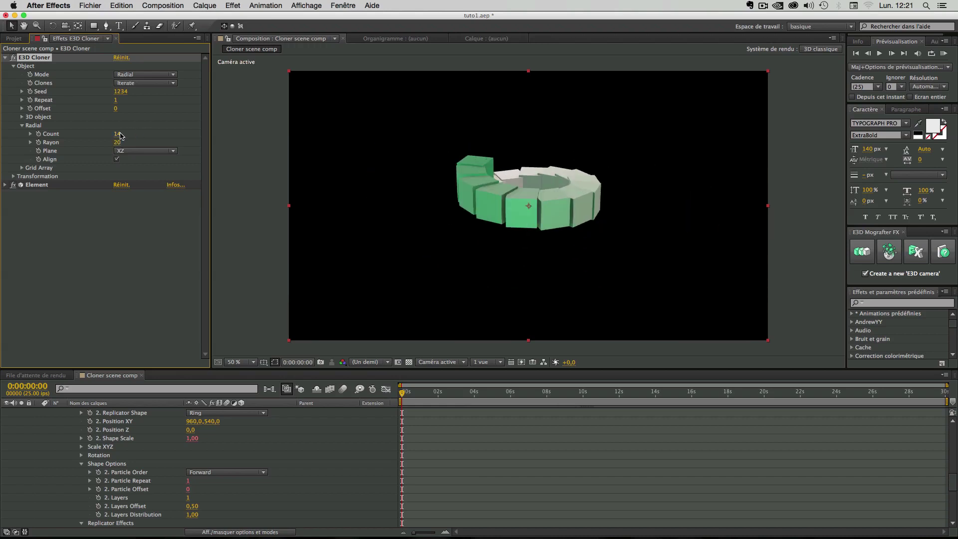
left_click(118, 134)
type("8")
key("Return")
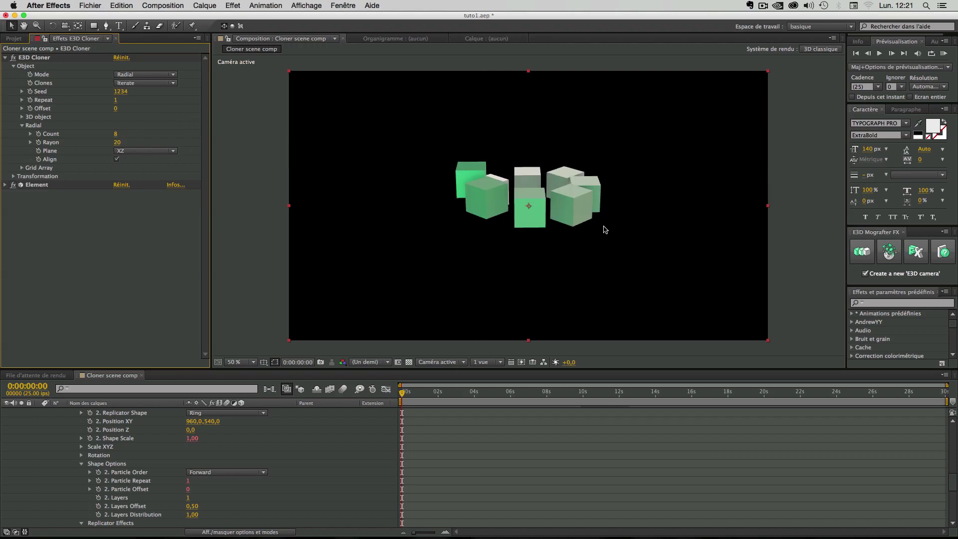
Collapse the cloner layer and orbit the camera to view the ring from above
scroll(54, 427, "up", 10)
left_click(38, 420)
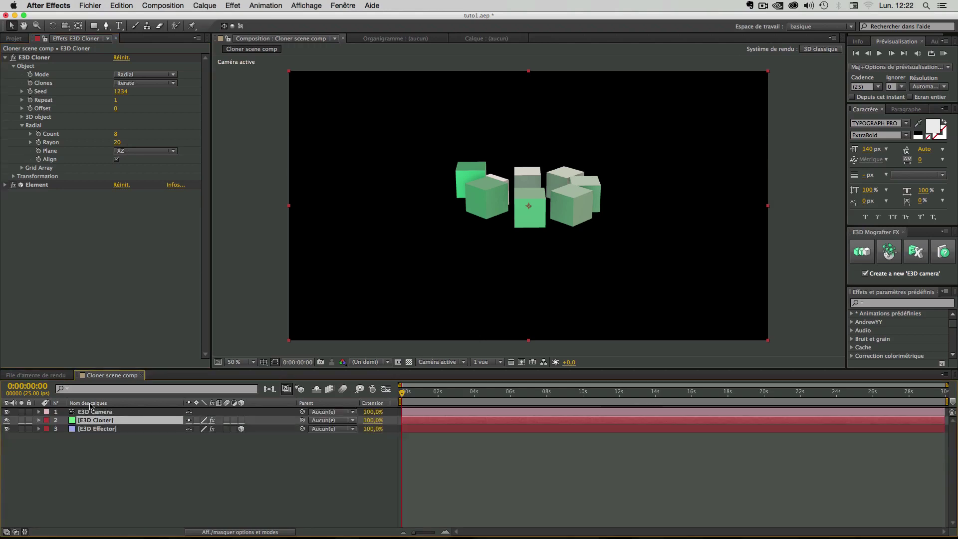
left_click(65, 25)
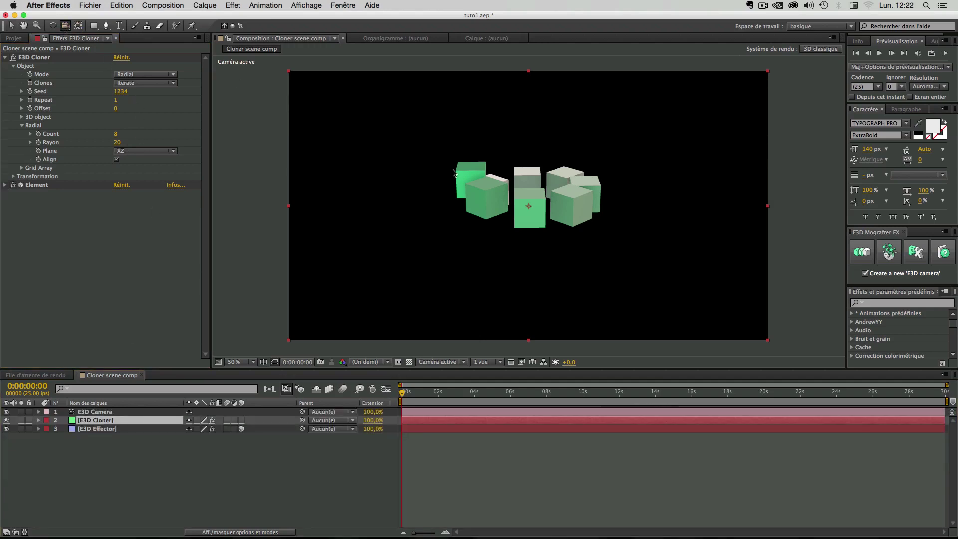
left_click_drag(454, 173, 412, 305)
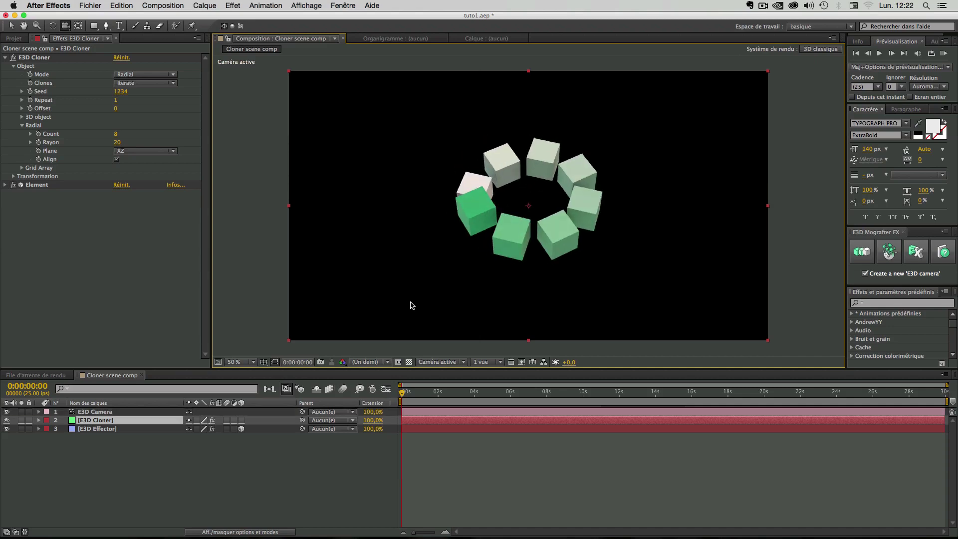
Check the cloning mode list, leaving Radial unchanged, and collapse the cloner effect settings
left_click(91, 461)
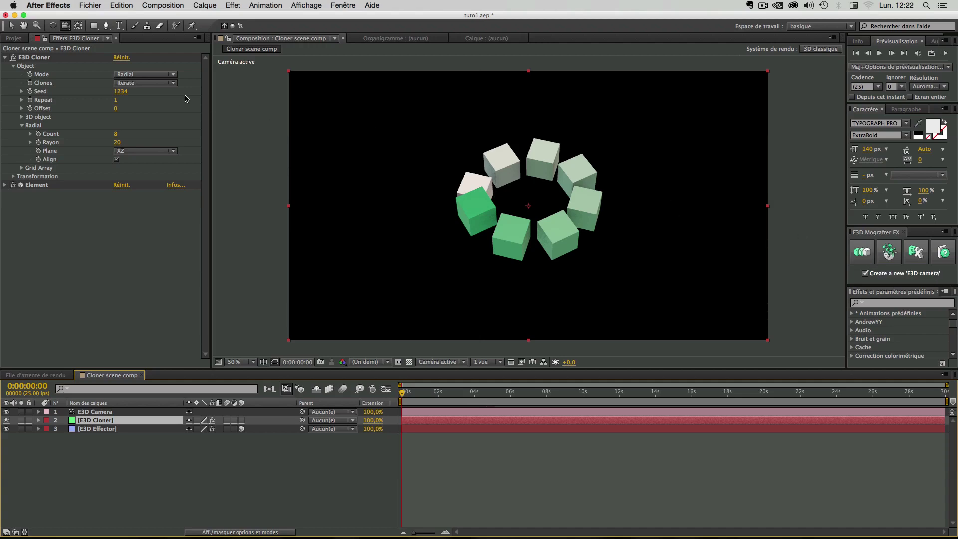
left_click(128, 75)
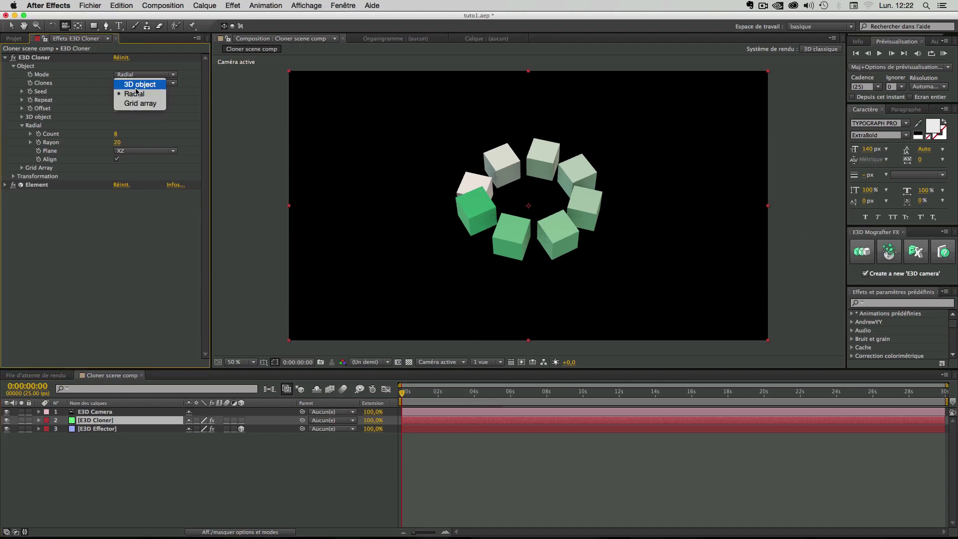
left_click(62, 78)
left_click(5, 57)
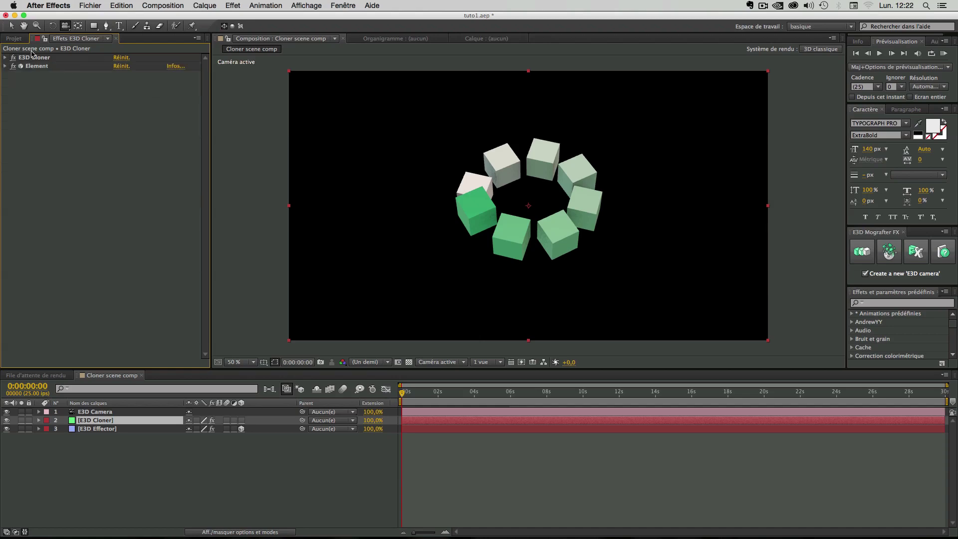
Create a new 1920×1080 composition and add an E3D cloner scene to it
left_click(13, 39)
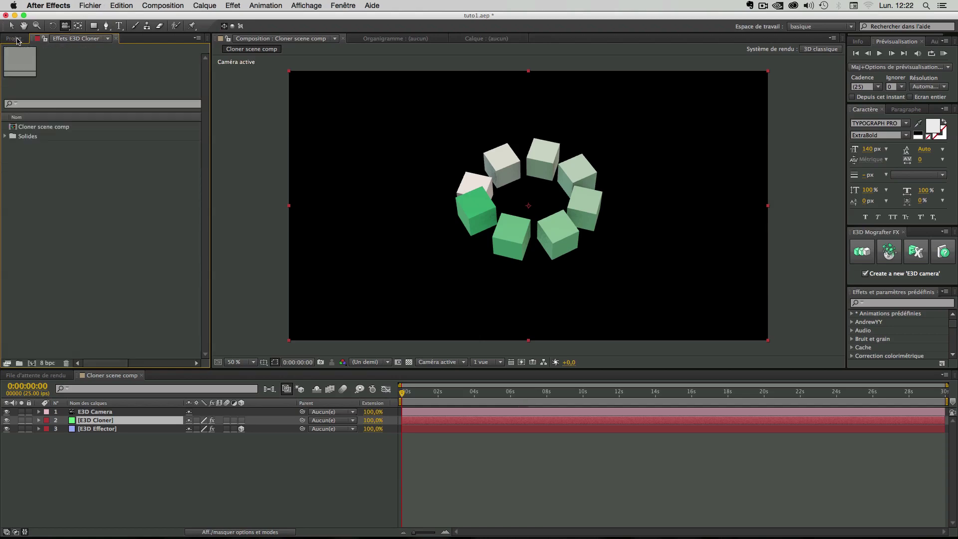
left_click(163, 5)
left_click(469, 125)
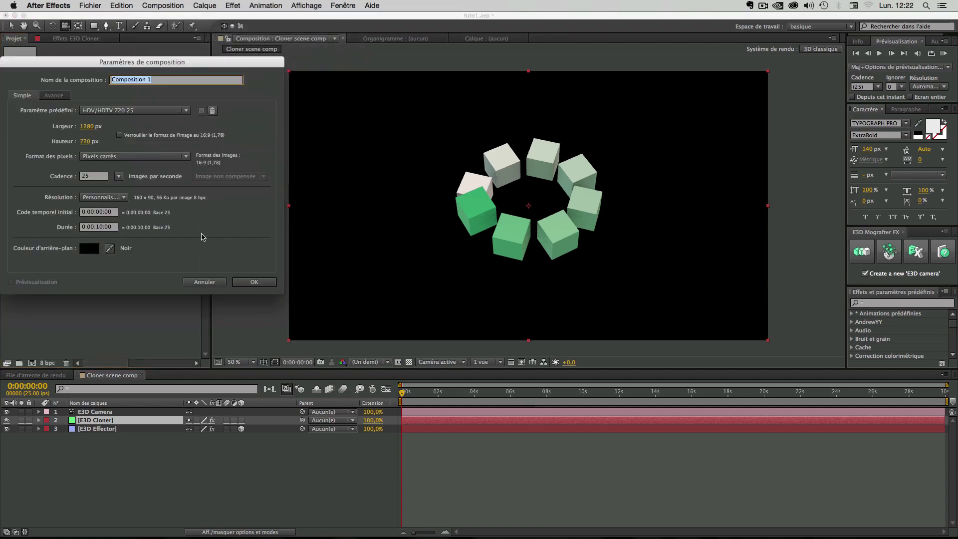
left_click(102, 127)
type("1920")
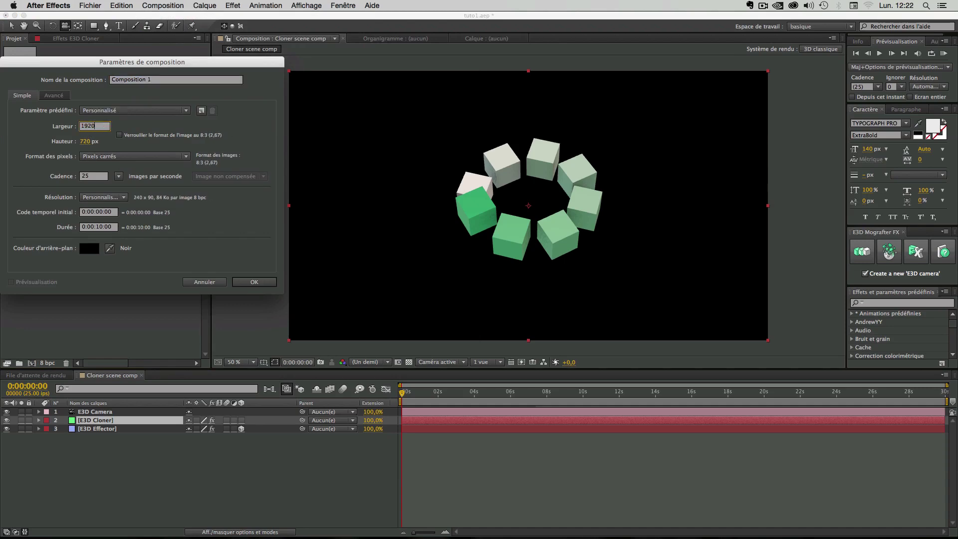
key("Tab")
type("1080")
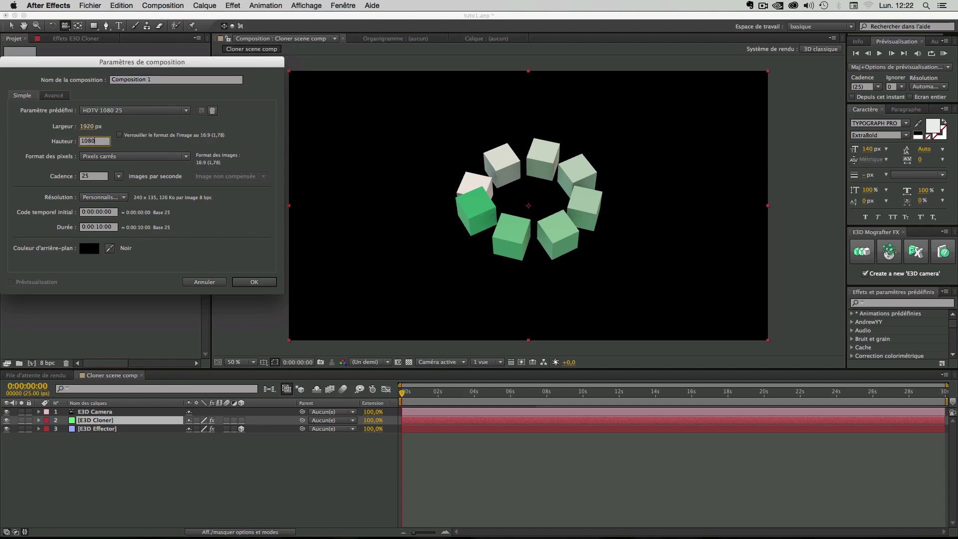
key("Return")
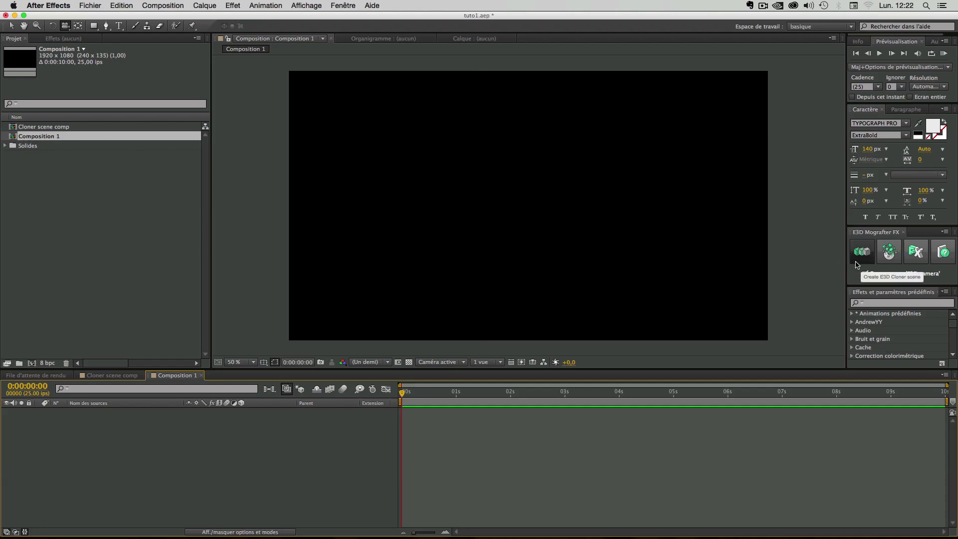
key("alt")
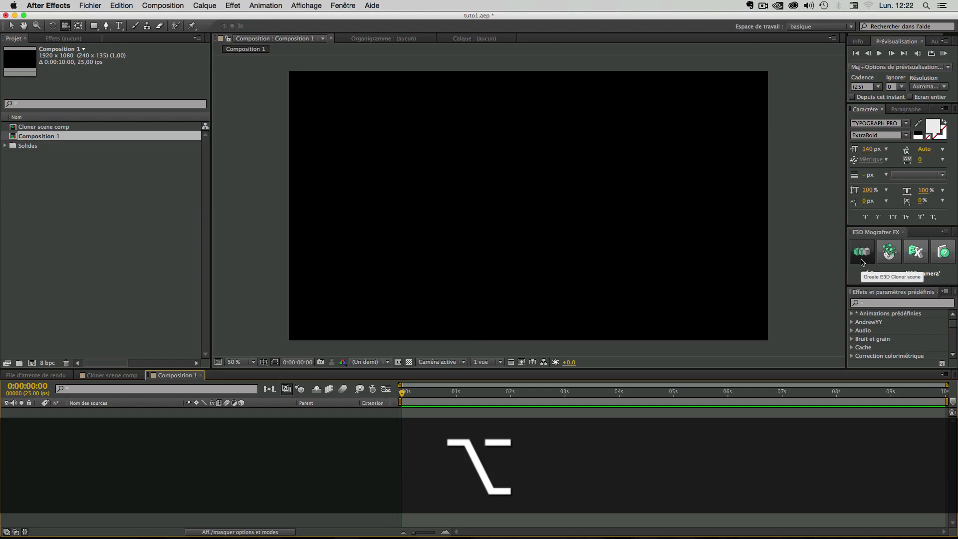
left_click(863, 262, "alt")
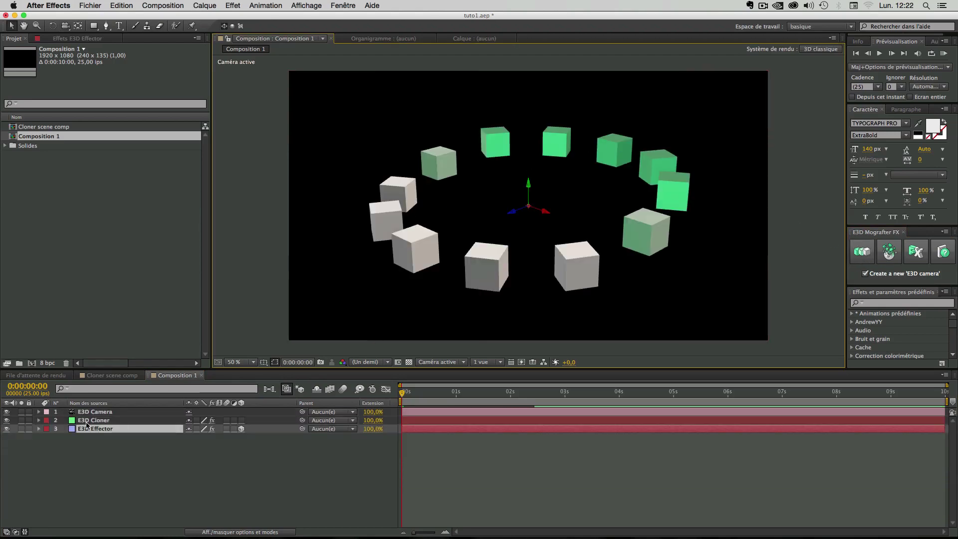
left_click(94, 421)
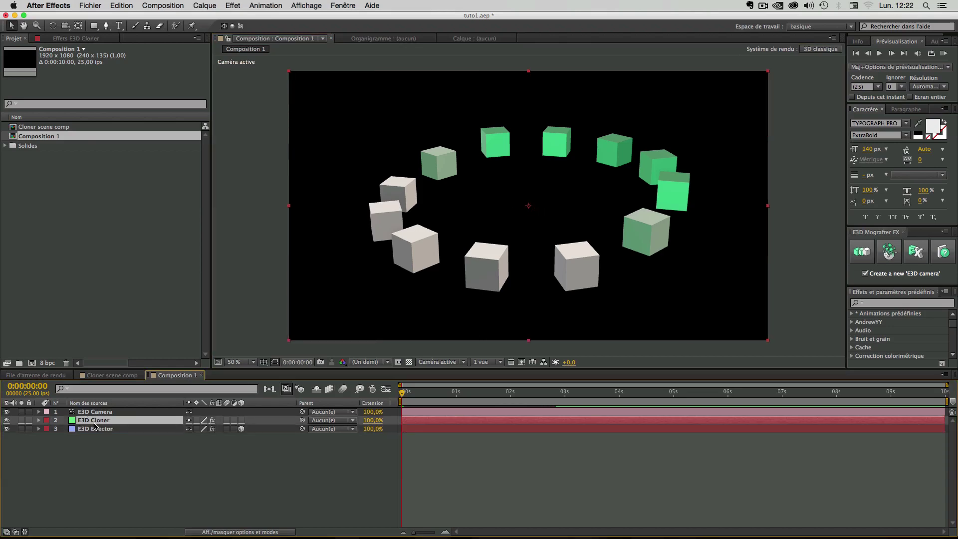
left_click(76, 38)
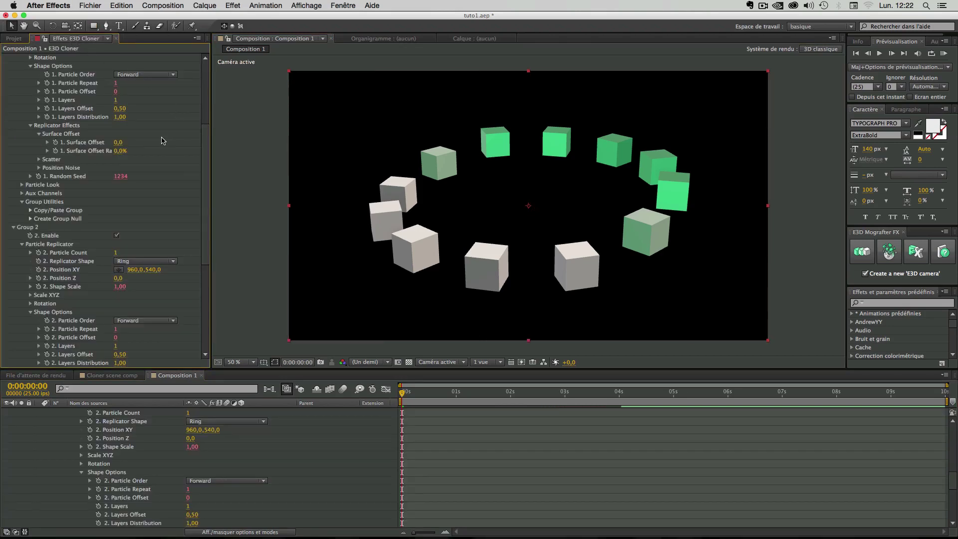
scroll(165, 140, "up", 10)
left_click(5, 84)
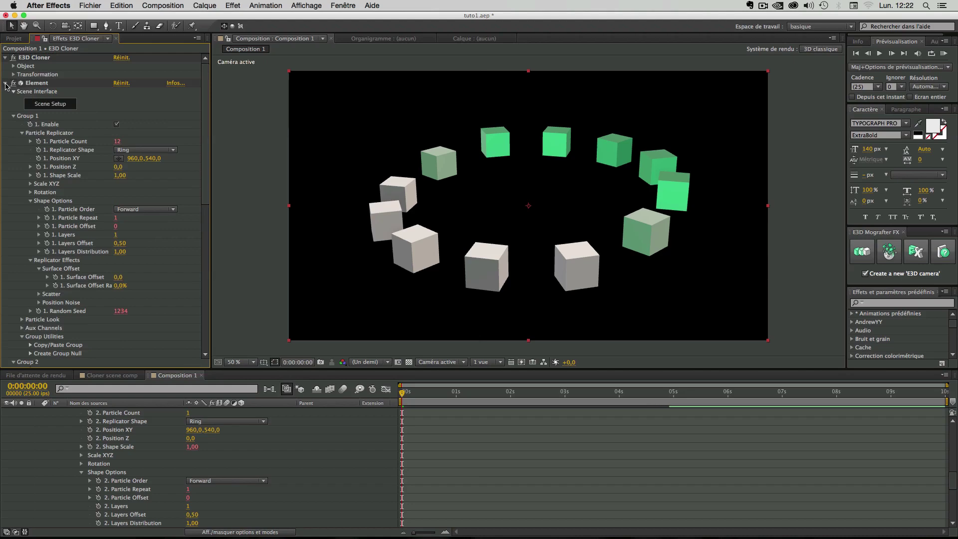
left_click(14, 65)
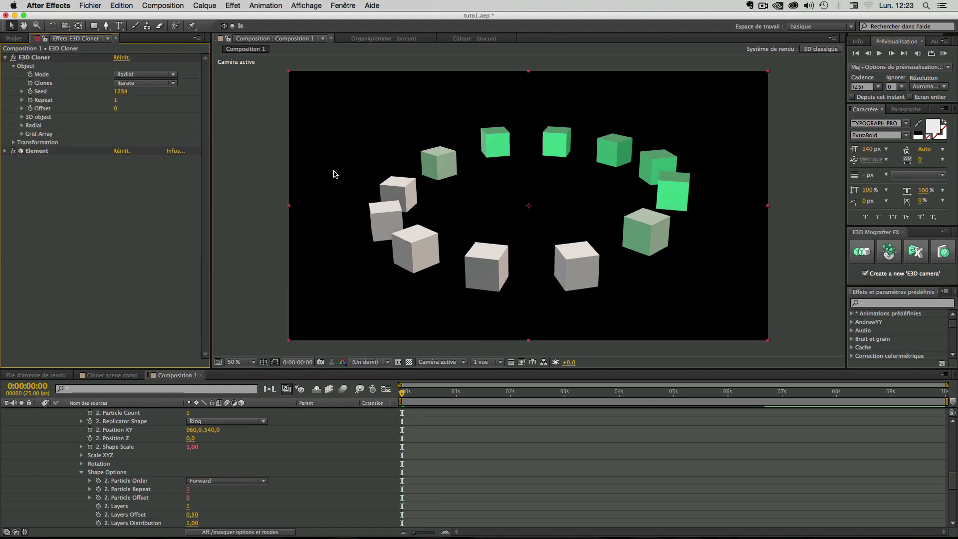
key("super")
key("super+z")
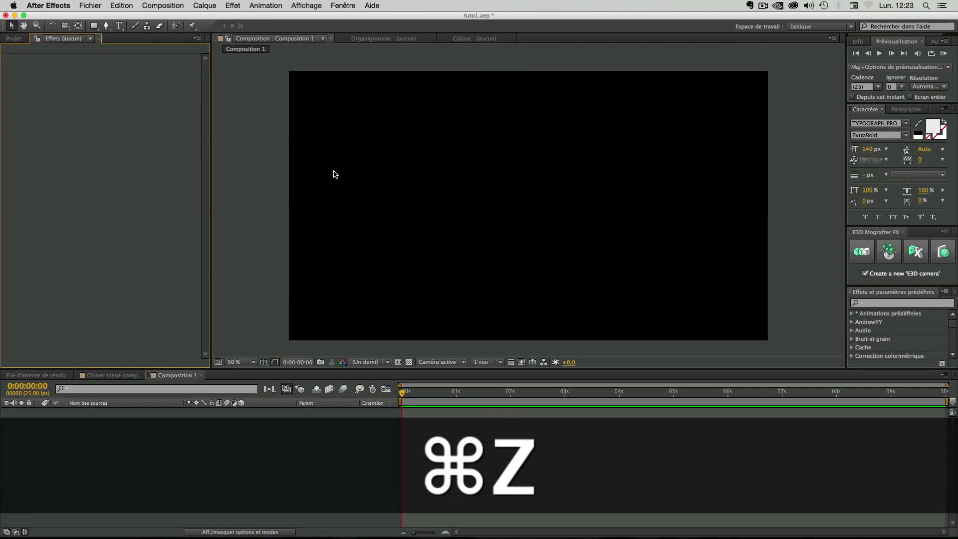
Add a fresh E3D cloner scene and expand its Object > Grid Array settings
key("shift")
left_click(861, 260, "shift")
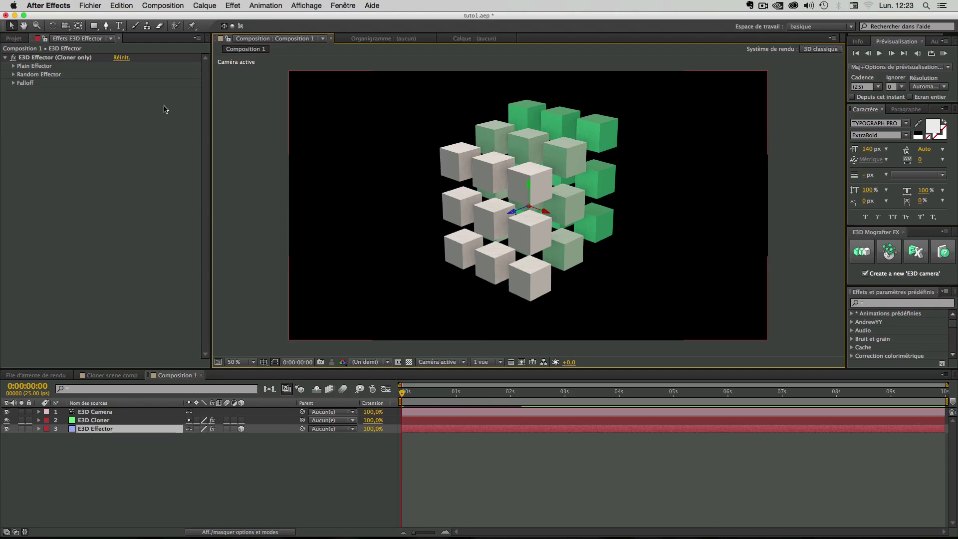
left_click(92, 422)
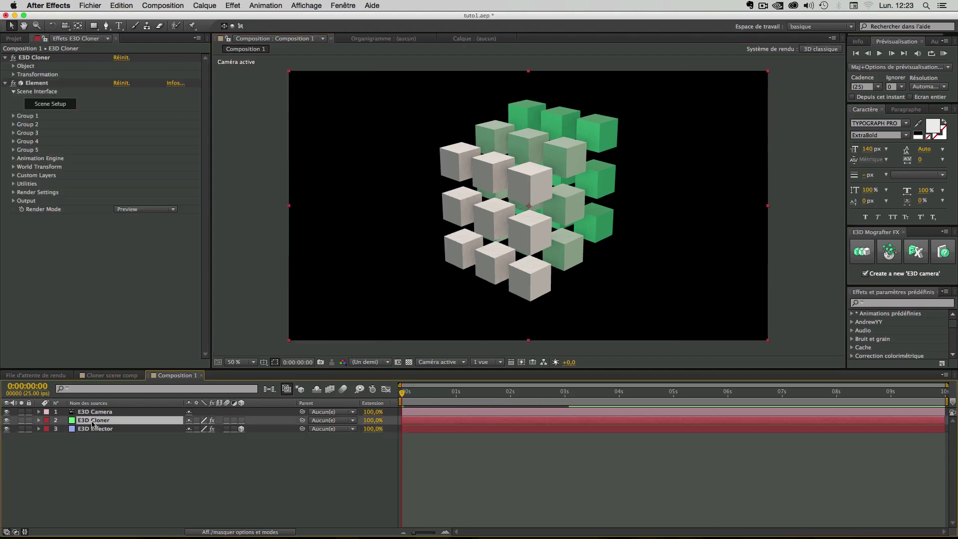
left_click(14, 66)
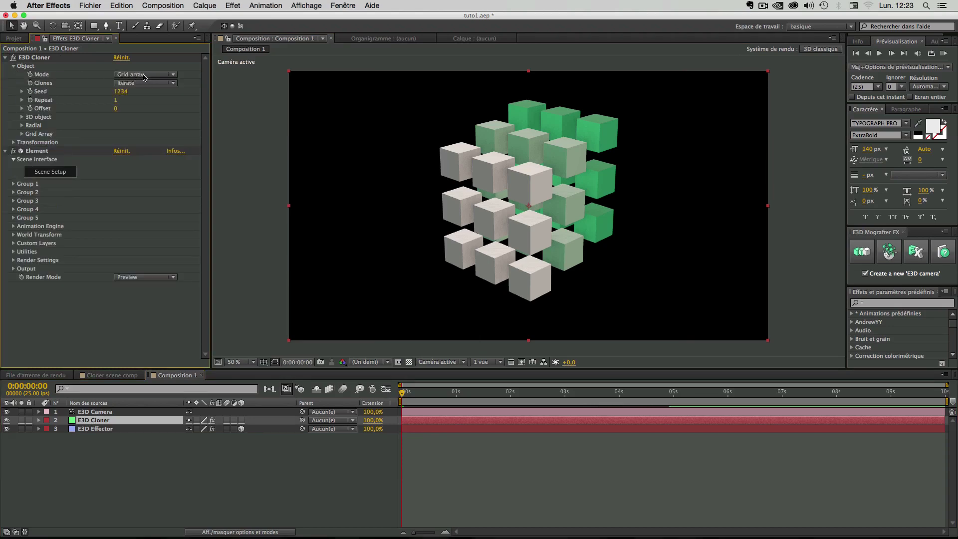
left_click(22, 134)
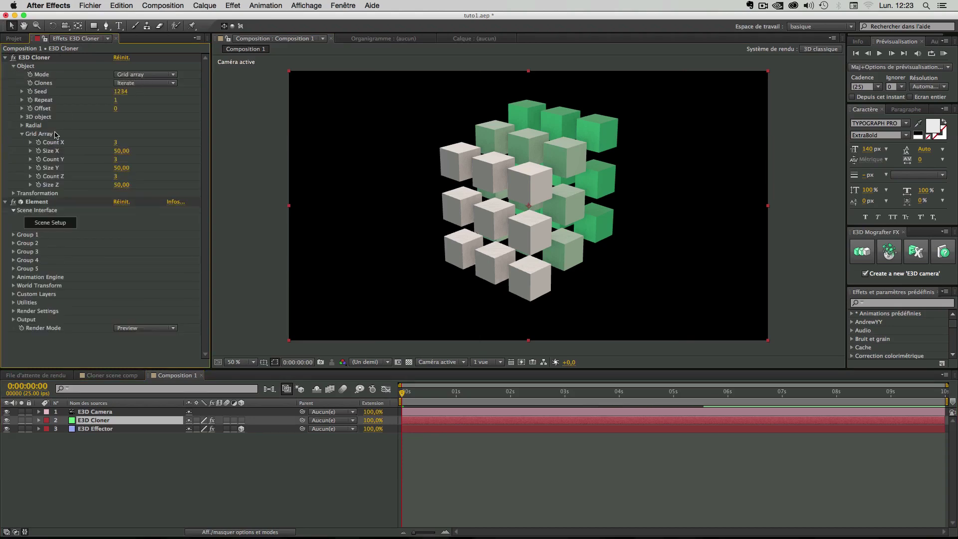
Review the Grid Array clone counts, 3 along X, Y and Z, then undo
left_click(117, 144)
left_click(115, 160)
left_click(117, 177)
left_click(225, 413)
key("super+z")
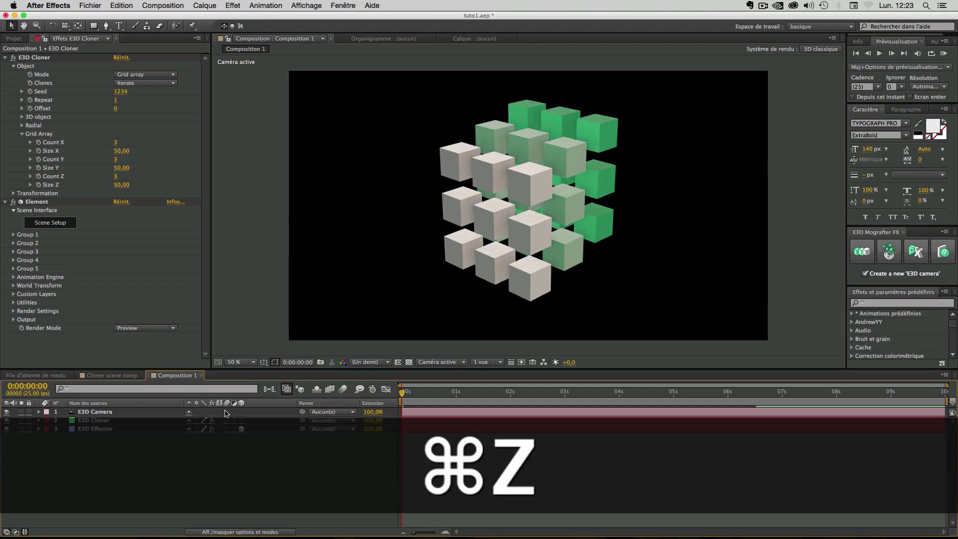
Undo back to an empty composition and Option+Shift-create a new E3D cloner scene
key("super+z")
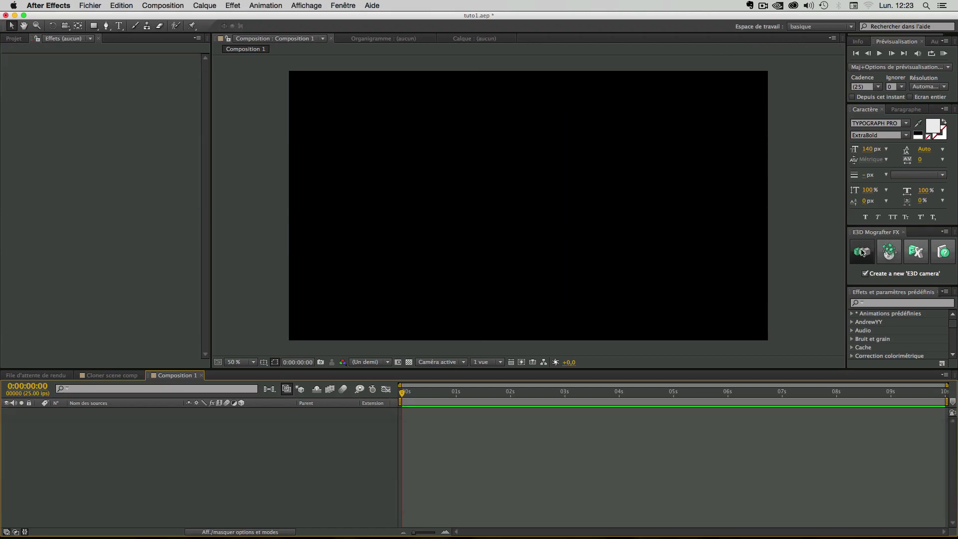
key("alt")
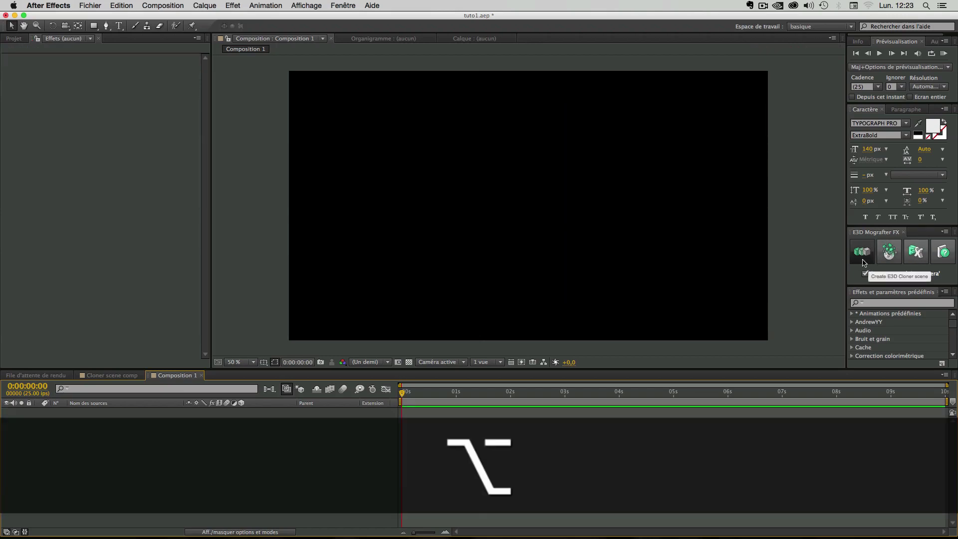
key("shift")
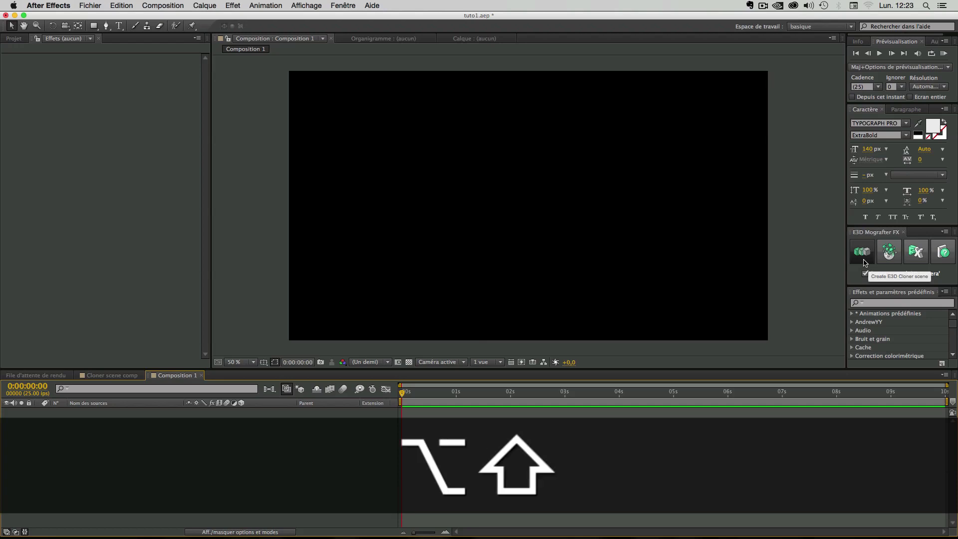
left_click(862, 252, "alt+shift")
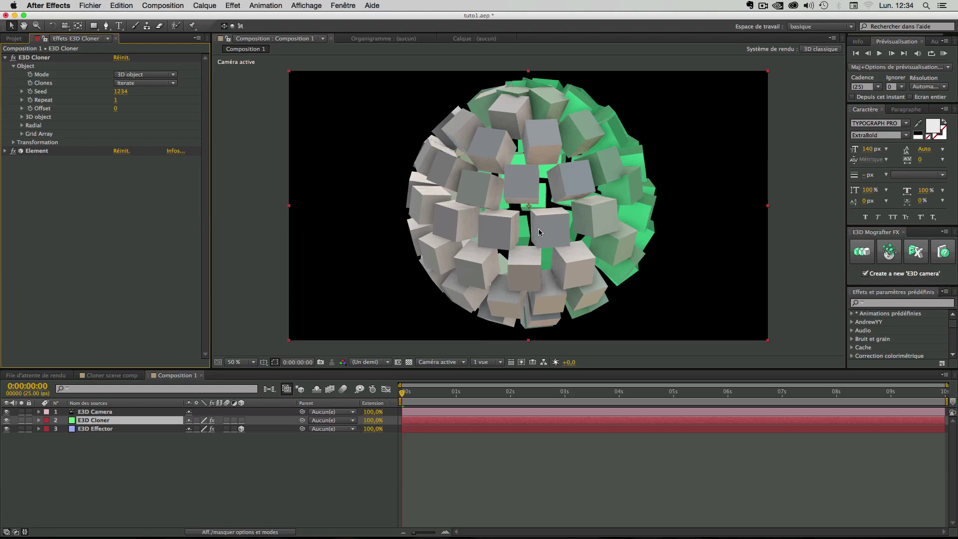
Orbit the camera around the cube sphere to view its white and green sides
key("c")
left_click_drag(539, 232, 505, 127)
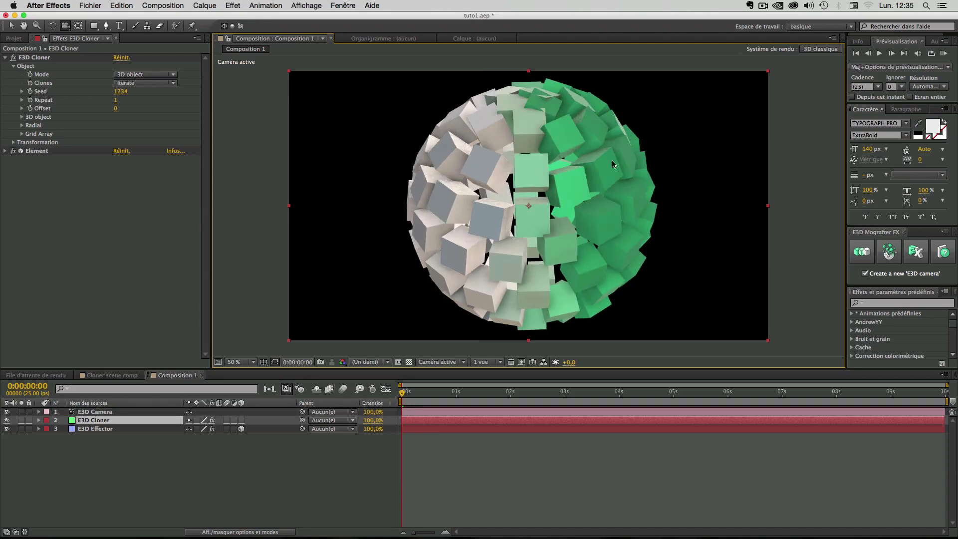
left_click_drag(555, 172, 613, 169)
left_click_drag(568, 202, 536, 202)
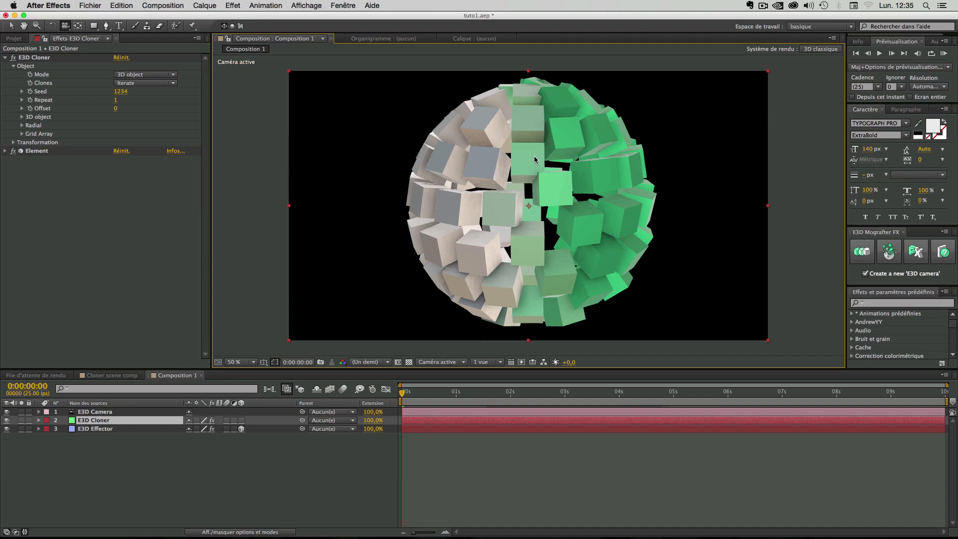
Reselect the E3D Cloner layer and collapse its E3D Cloner effect settings
left_click(188, 495)
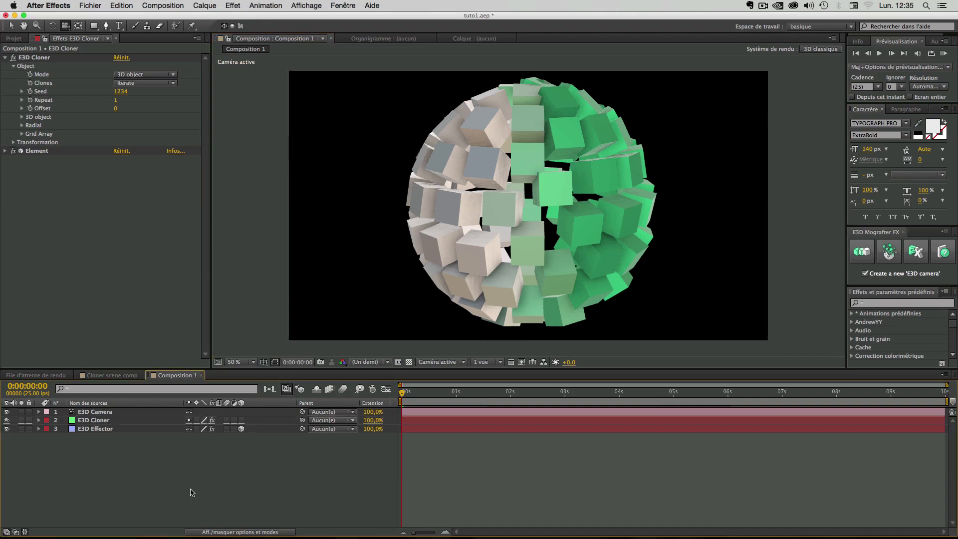
left_click(97, 422)
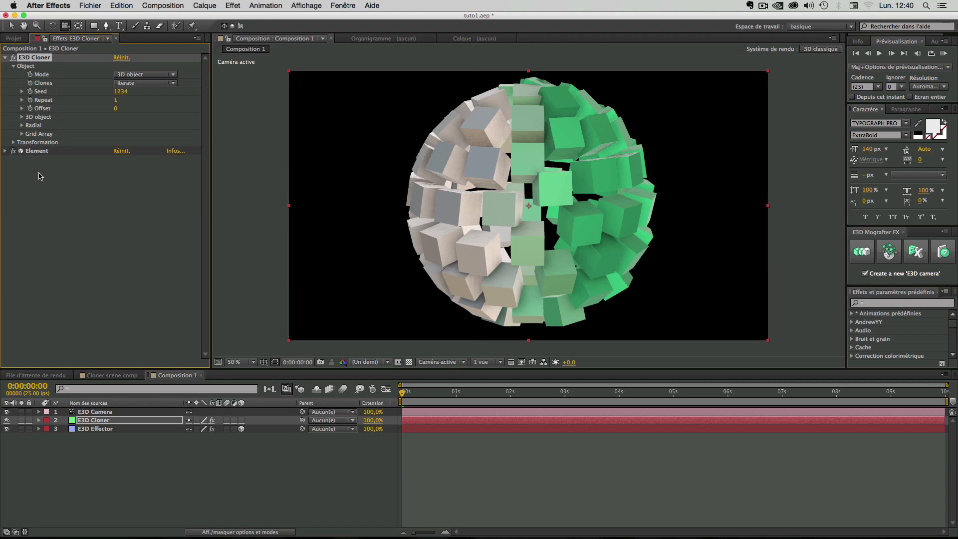
left_click(5, 57)
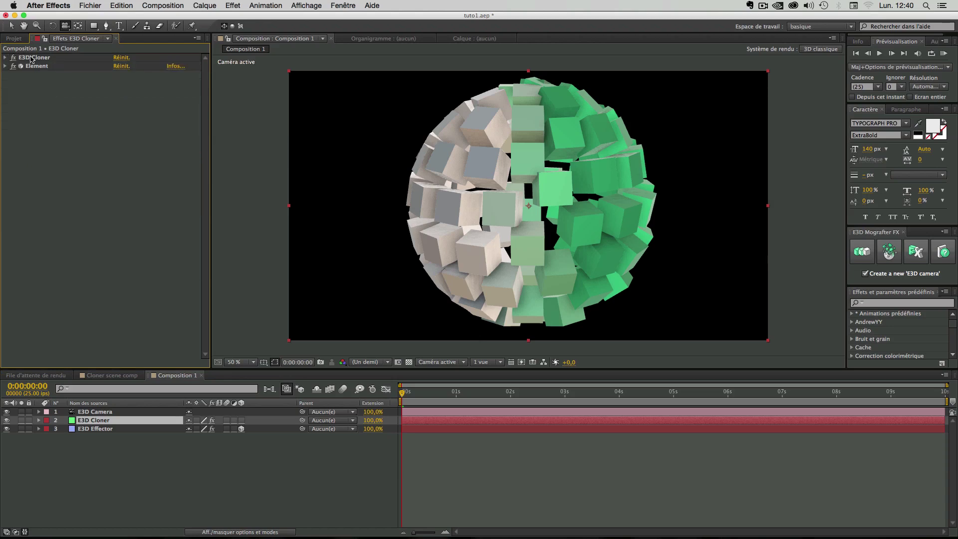
mouse_move(31, 59)
left_mouse_down()
mouse_move(36, 76)
mouse_move(31, 59)
left_mouse_up()
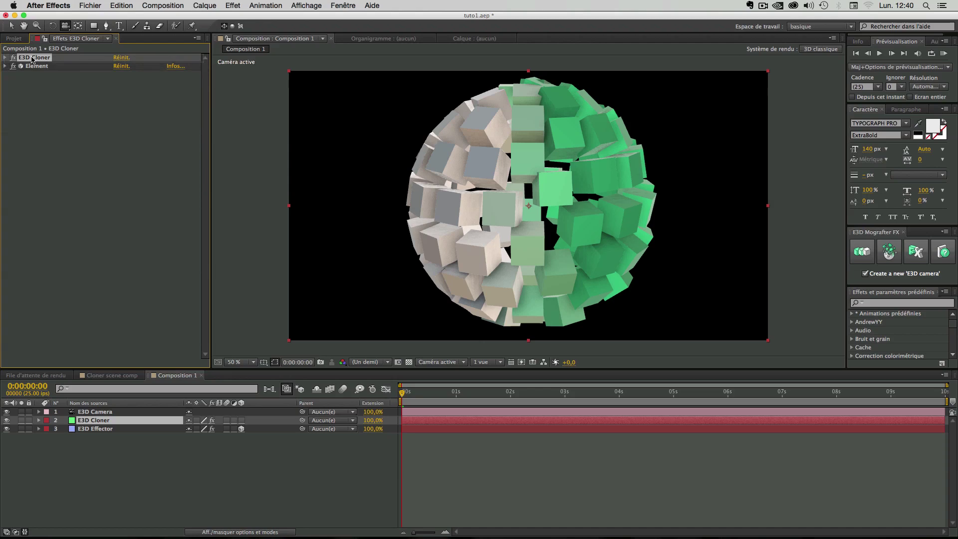
left_click(97, 421)
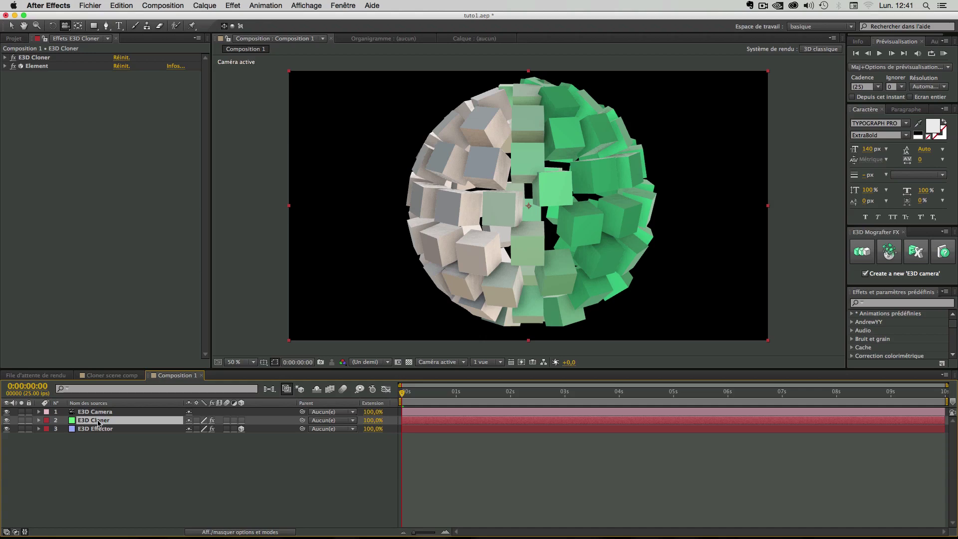
key("e")
key("e")
key("e")
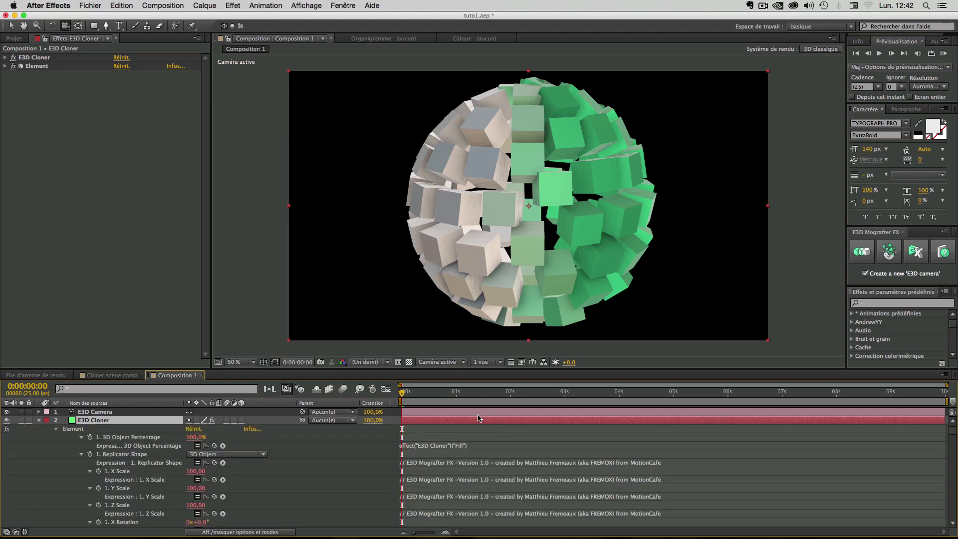
left_click_drag(954, 432, 954, 482)
scroll(953, 483, "up", 10)
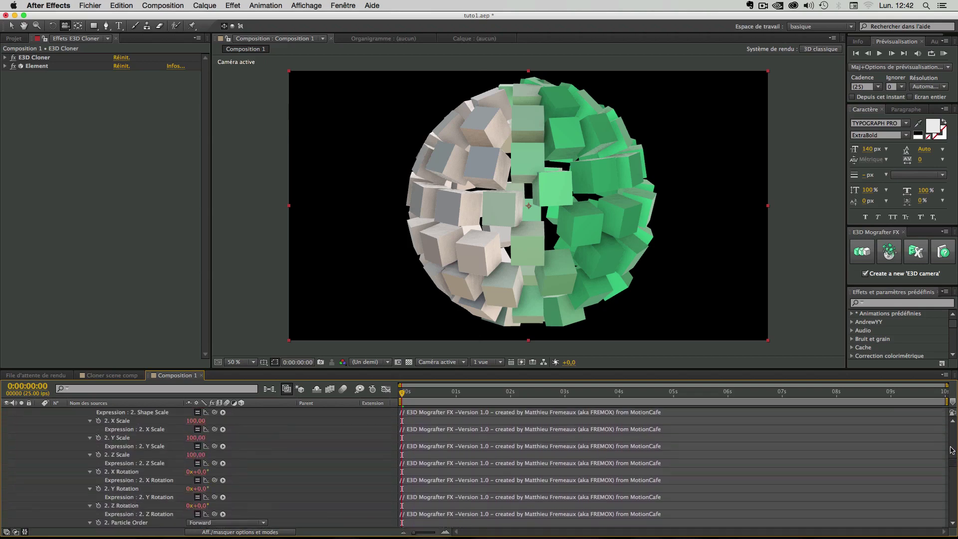
left_click(39, 422)
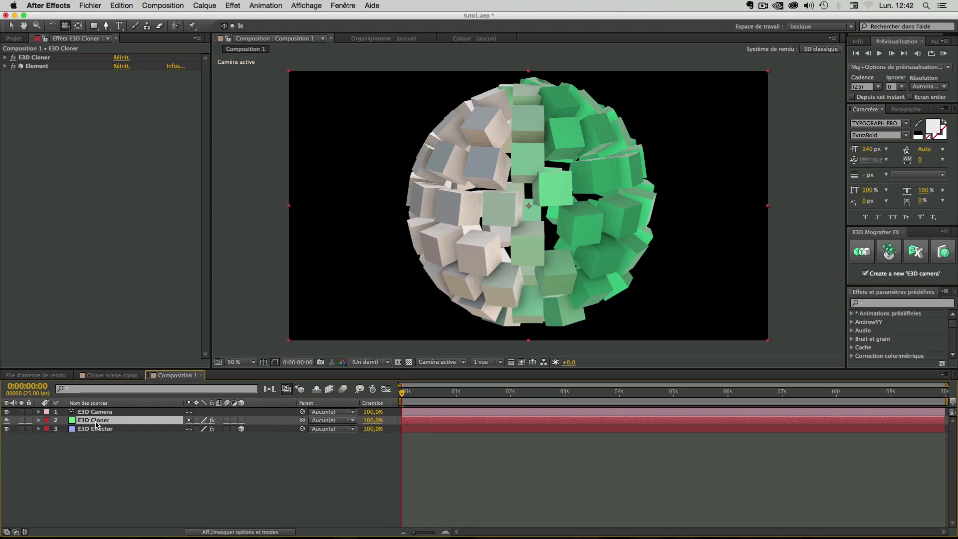
Try moving the E3D Cloner effect below Element, then expand its settings
left_click(31, 59)
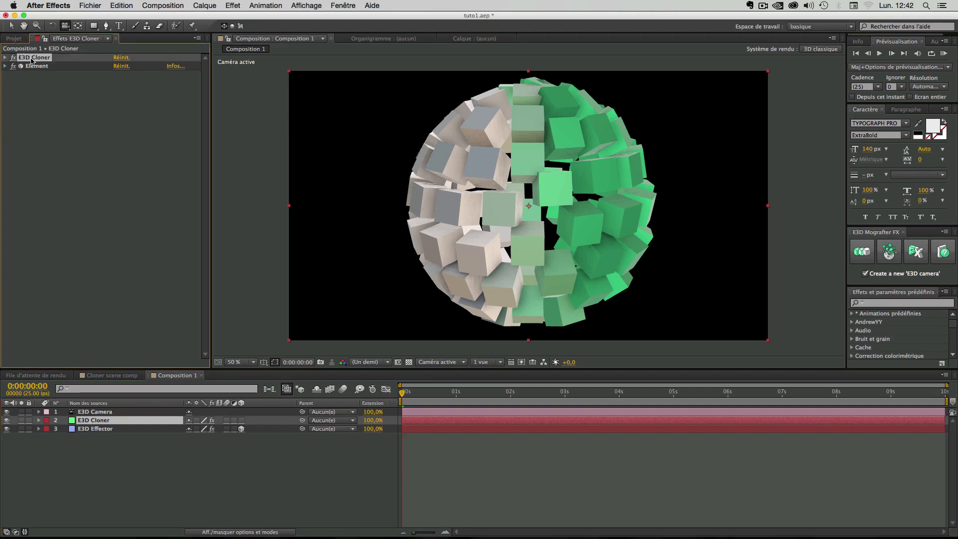
mouse_move(32, 60)
left_mouse_down()
mouse_move(33, 77)
mouse_move(32, 59)
left_mouse_up()
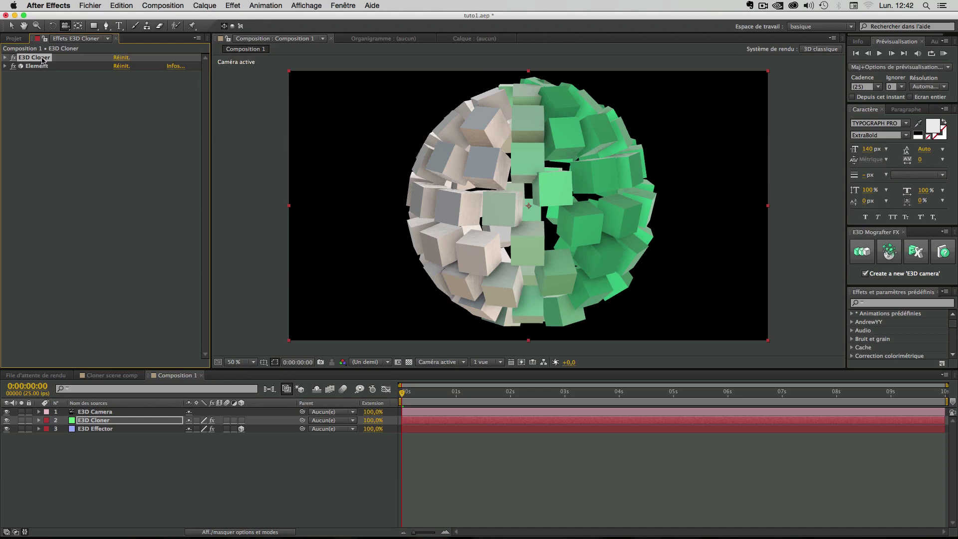
left_click(4, 58)
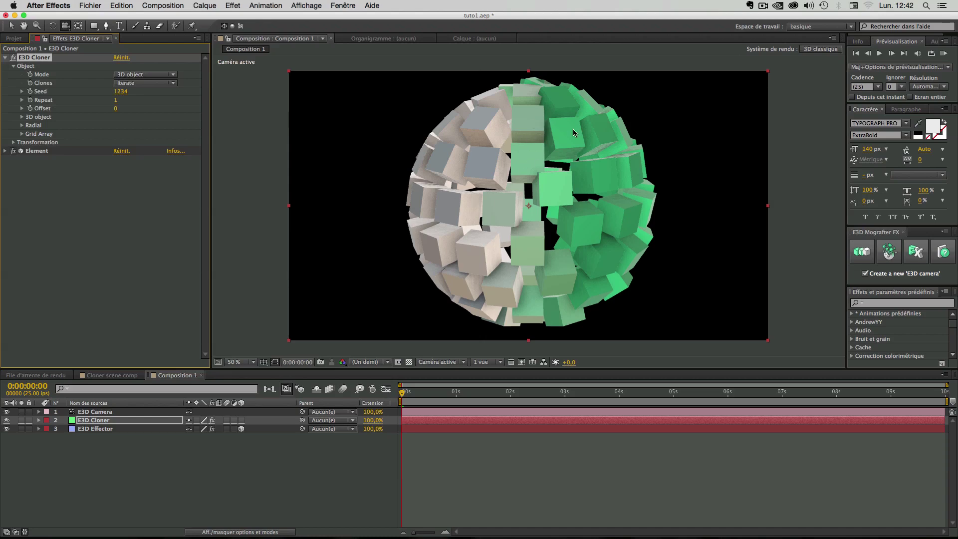
Expand the Element effect, collapse Group 2, and open the Element Scene Setup
left_click(32, 151)
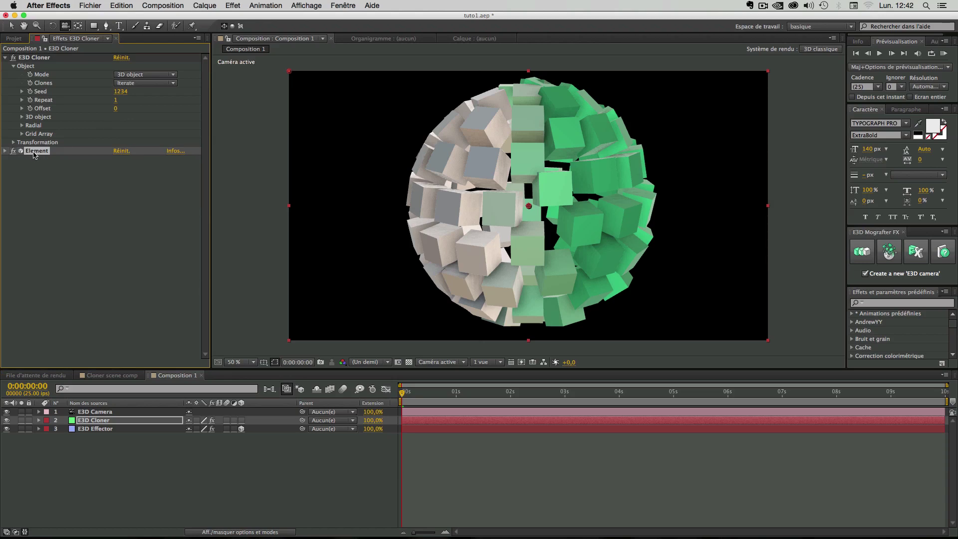
left_click(5, 151)
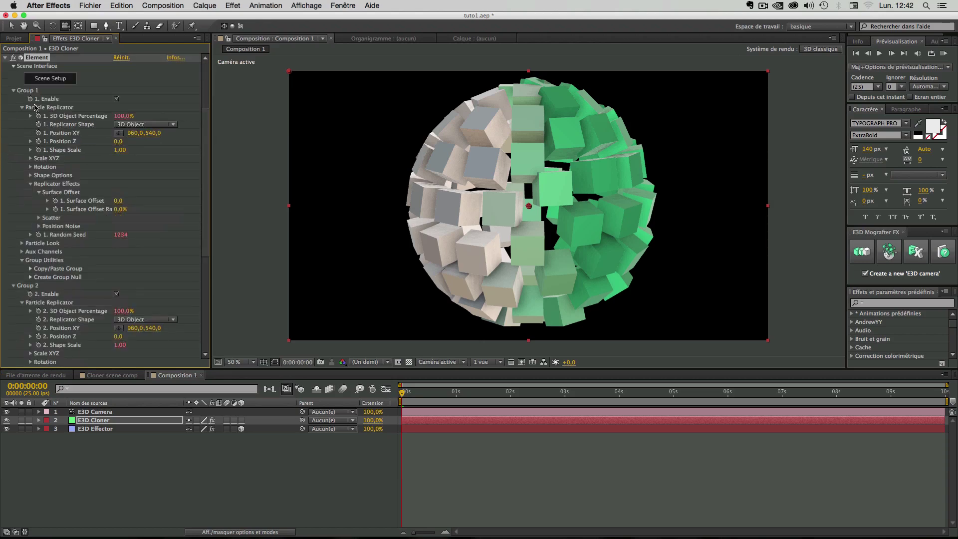
left_click(18, 100)
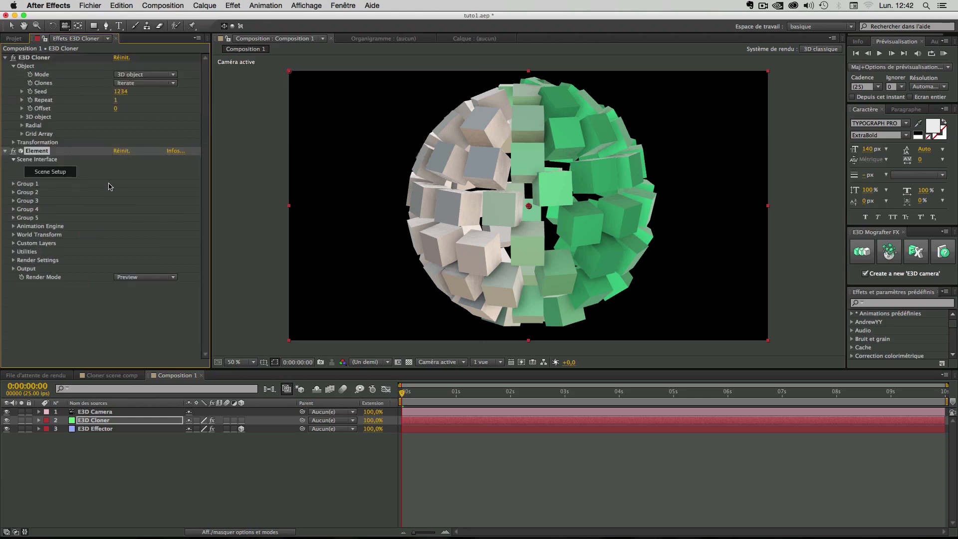
left_click(52, 172)
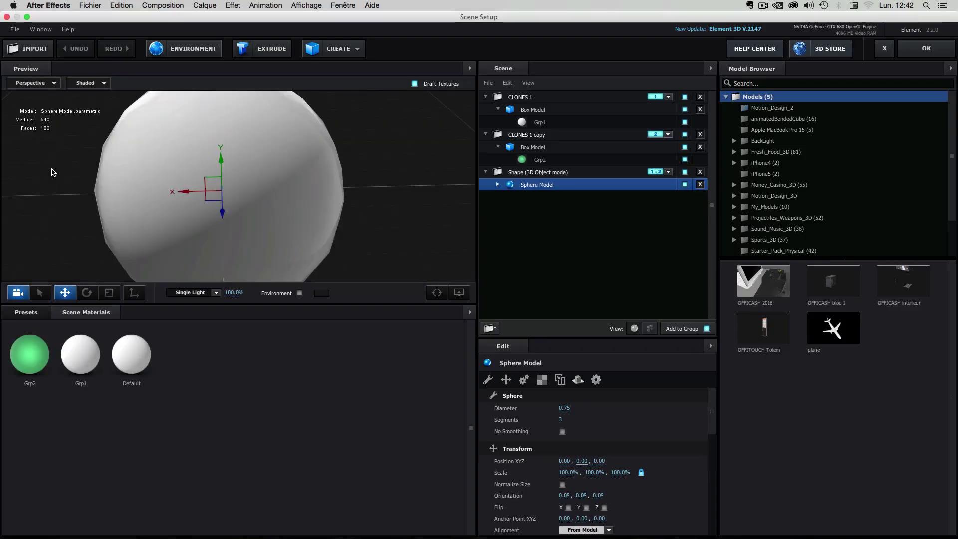
Preview the green cube of CLONES 1 copy and the white cube of CLONES 1
left_click(486, 97)
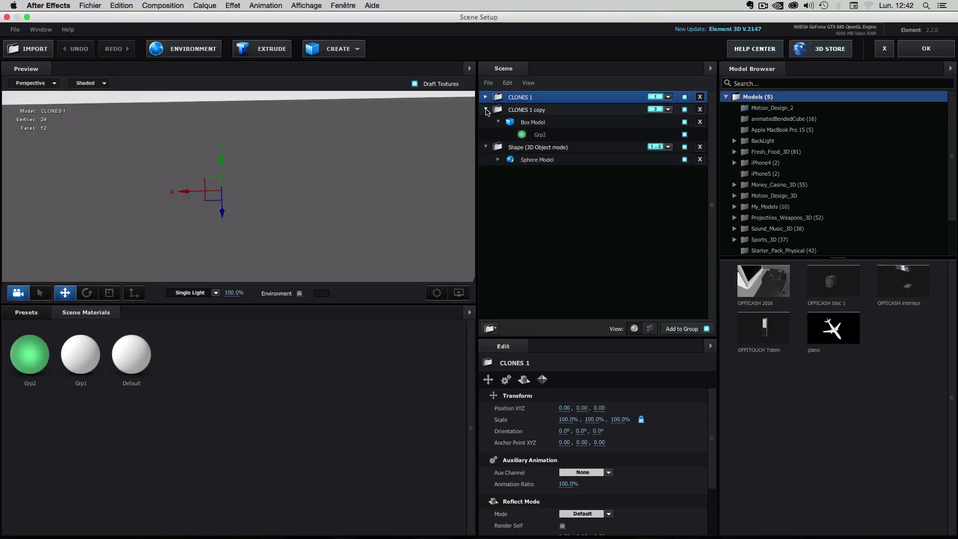
left_click(486, 110)
scroll(360, 176, "down", 3)
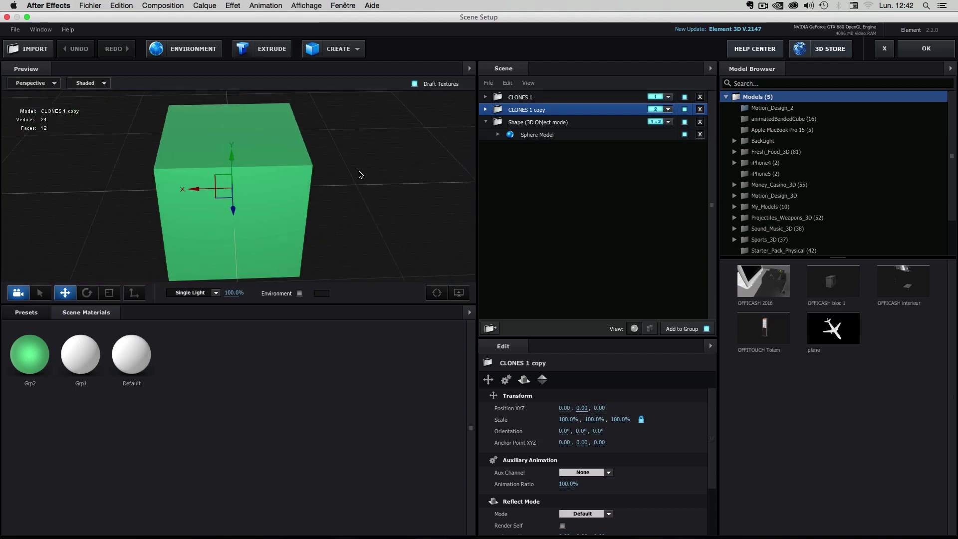
left_click_drag(355, 209, 323, 206)
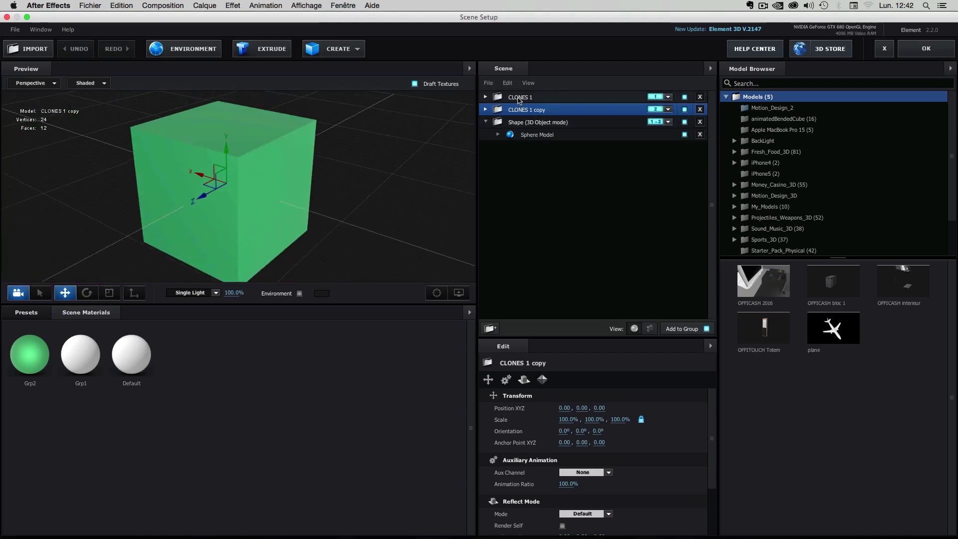
left_click(519, 97)
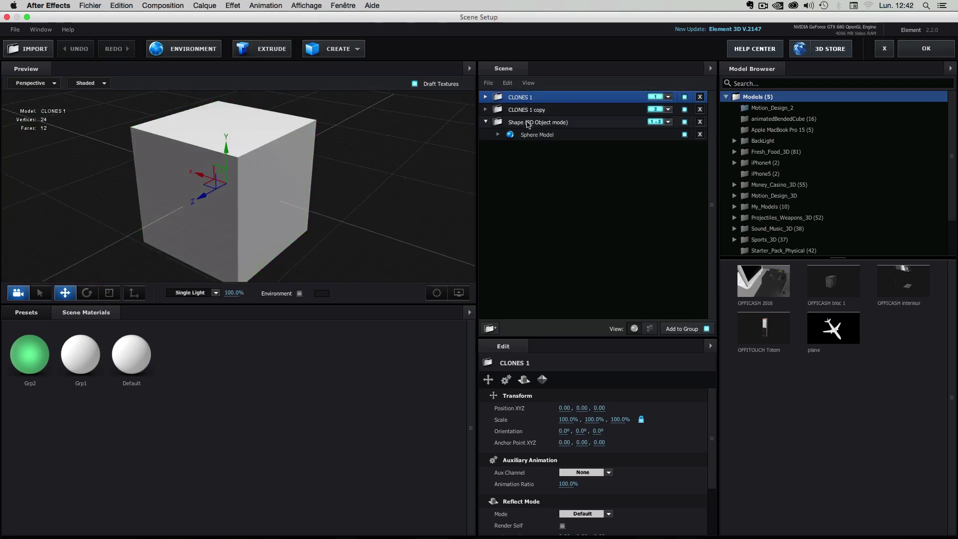
Select the Sphere Model in the Shape group and delete it
left_click(542, 123)
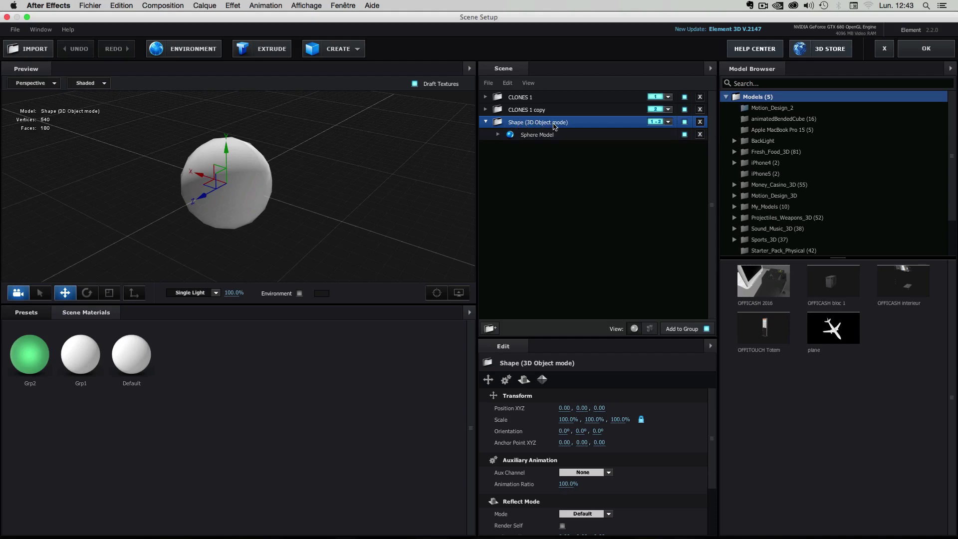
mouse_move(329, 181)
left_mouse_down()
mouse_move(306, 167)
mouse_move(382, 170)
mouse_move(317, 188)
left_mouse_up()
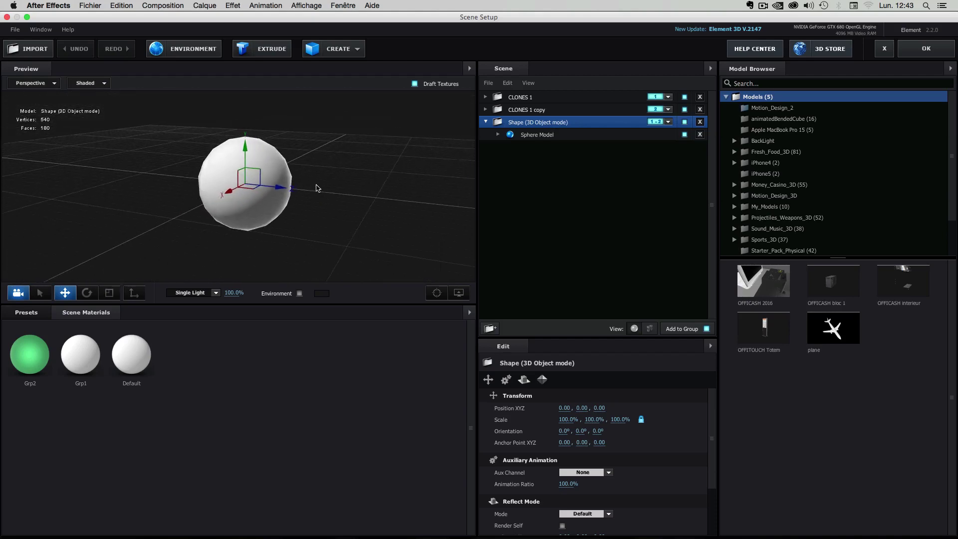
left_click(539, 135)
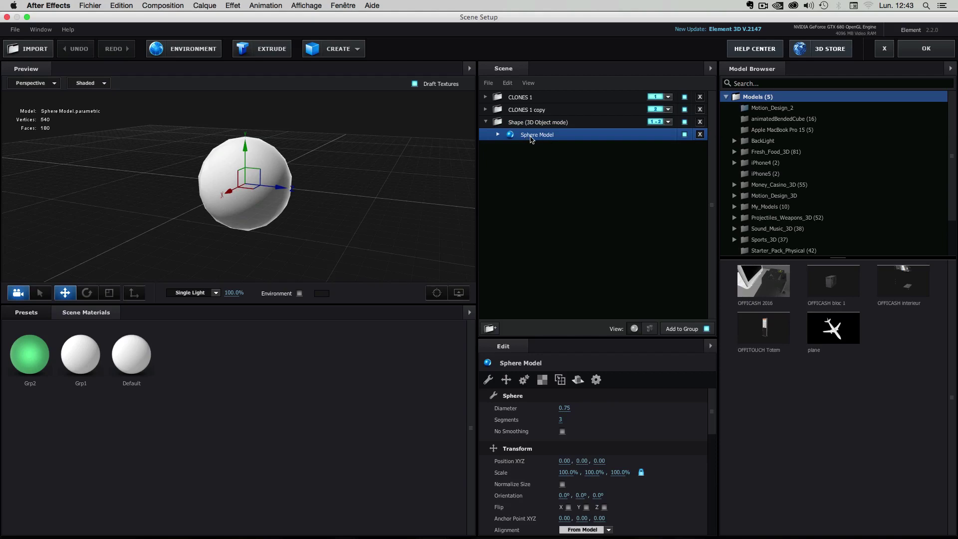
left_click(338, 49)
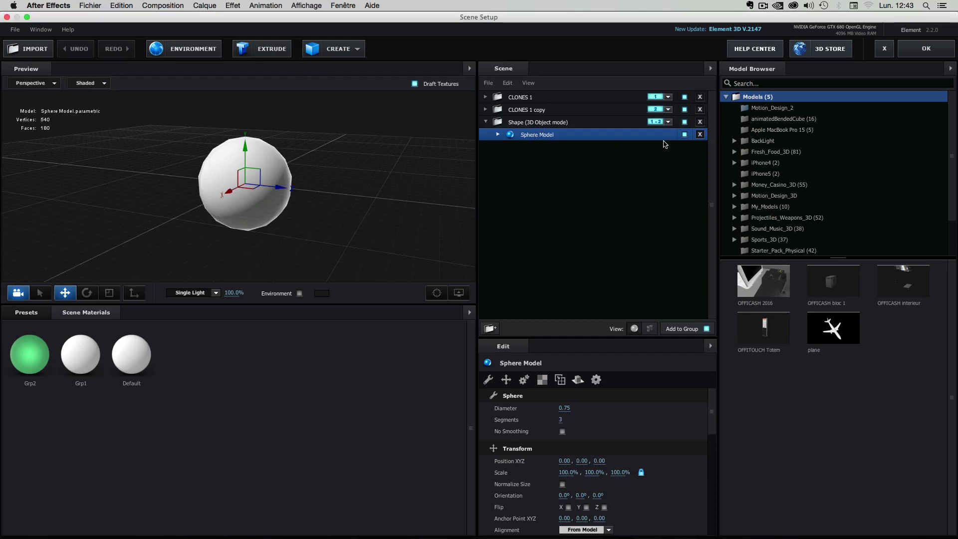
left_click(700, 134)
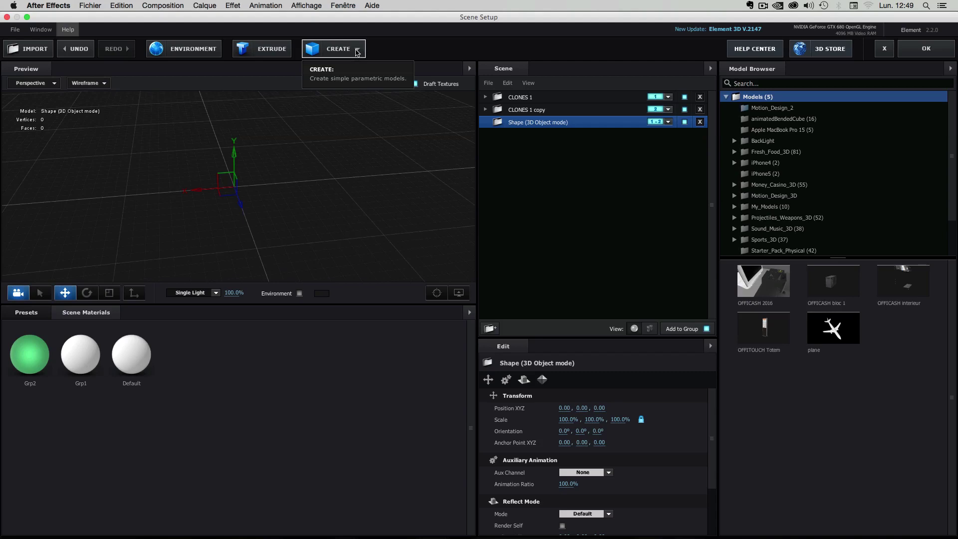
Look through the primitive shapes list and the Model Browser options menu without changes
left_click(357, 52)
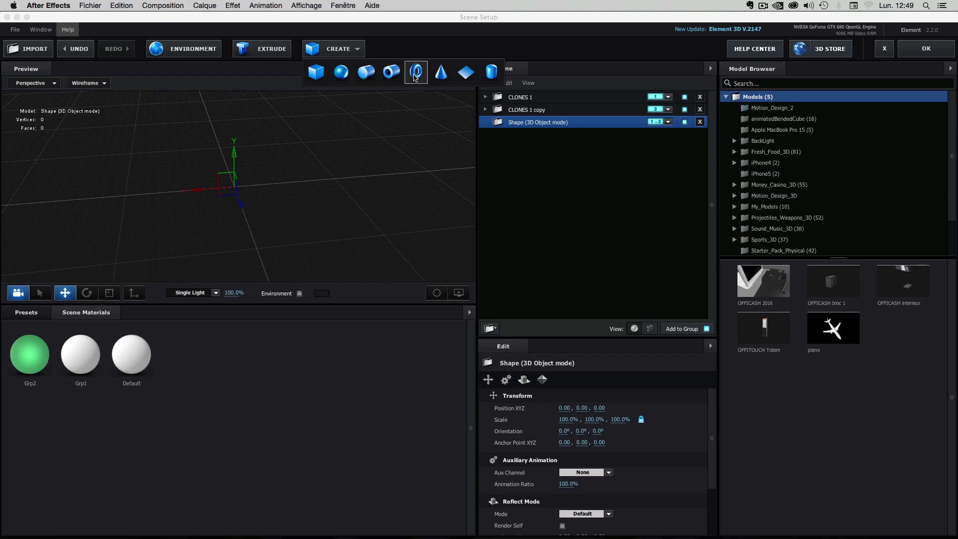
left_click(950, 69)
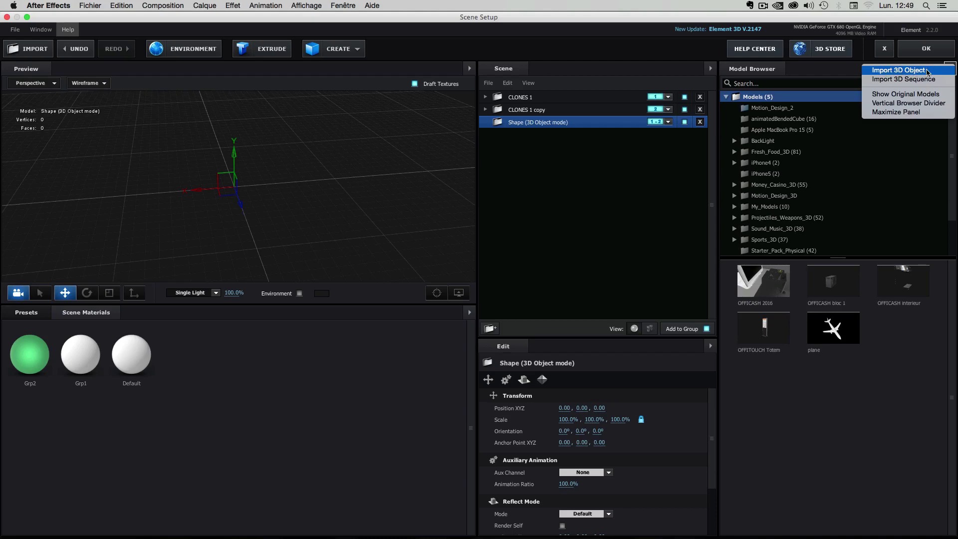
left_click(951, 71)
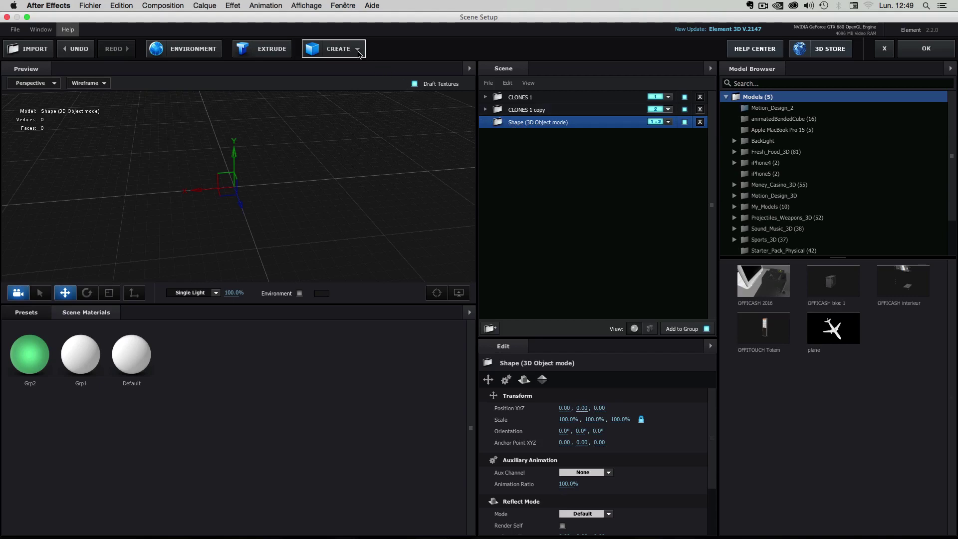
Add a wireframe torus with 14 sides, Ring Radius 1 at 0.57 and Ring Radius 2 at 0.23
left_click(358, 51)
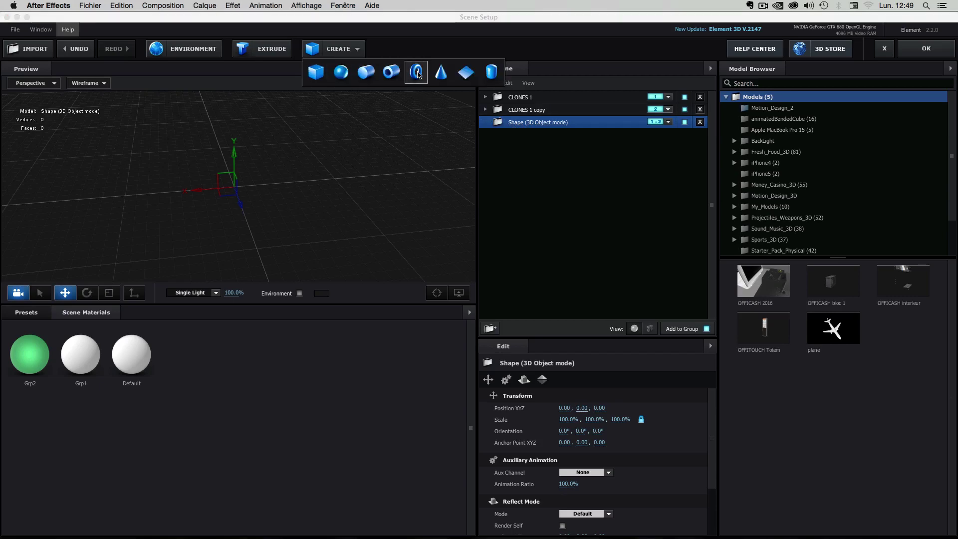
left_click(418, 73)
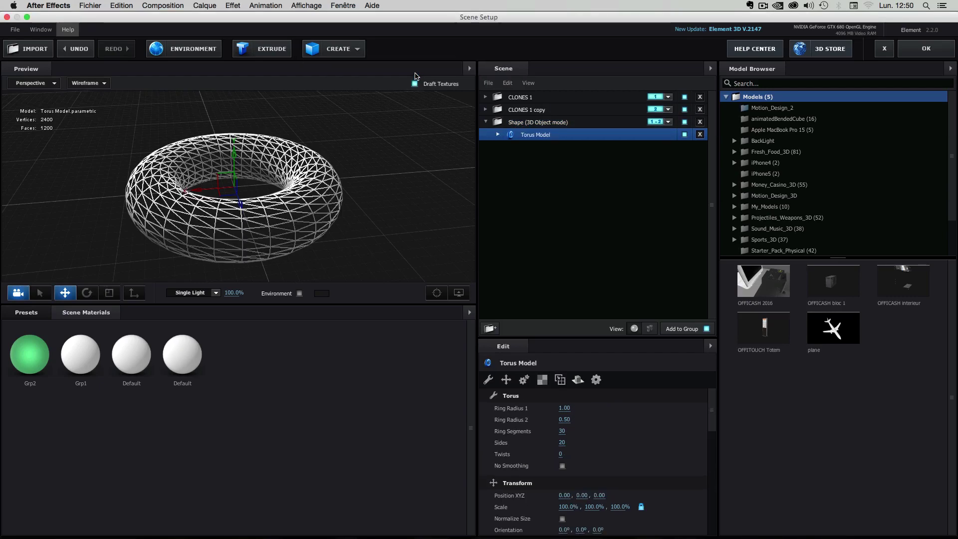
left_click(101, 84)
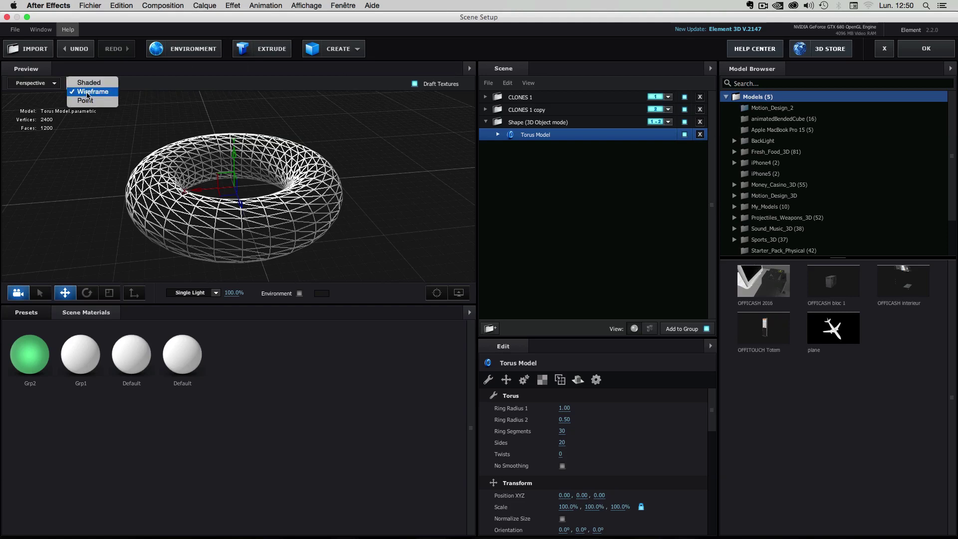
left_click(87, 93)
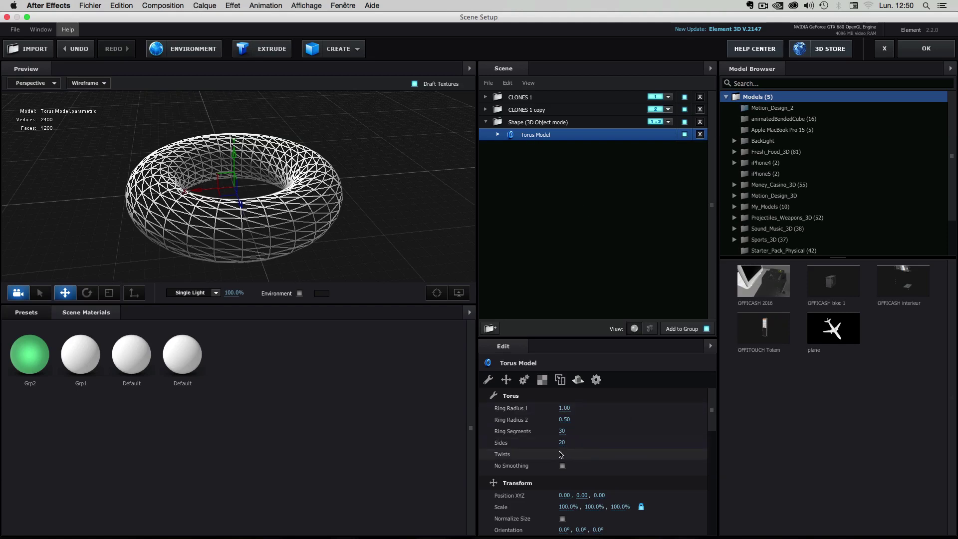
left_click_drag(562, 446, 517, 448)
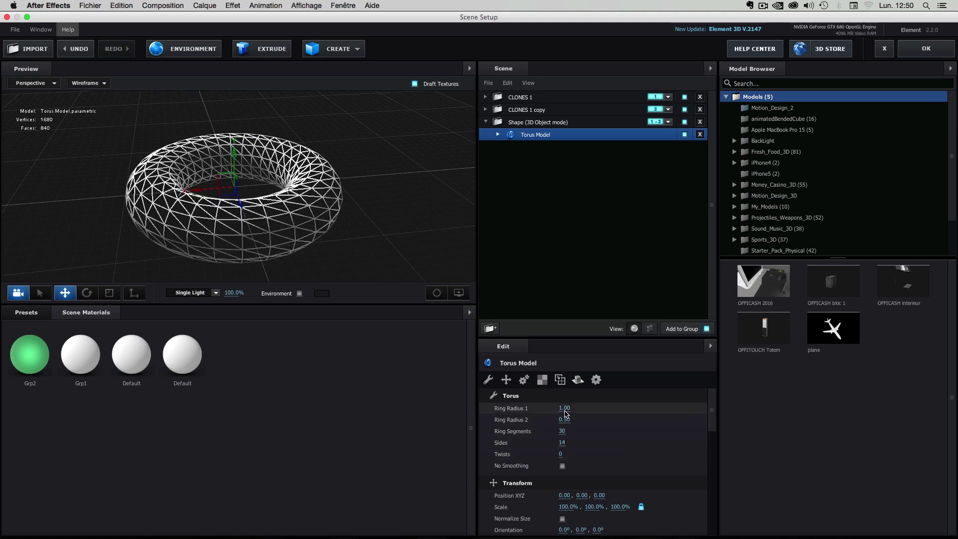
mouse_move(565, 409)
left_mouse_down()
mouse_move(552, 418)
mouse_move(562, 422)
mouse_move(563, 411)
mouse_move(563, 423)
left_mouse_up()
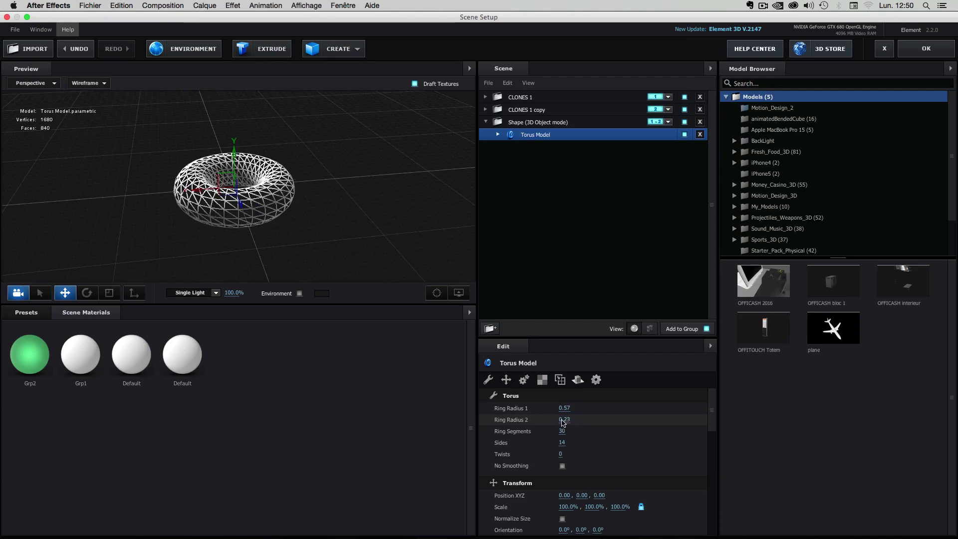
mouse_move(299, 225)
left_mouse_down()
mouse_move(293, 250)
mouse_move(336, 242)
mouse_move(292, 252)
mouse_move(301, 229)
mouse_move(288, 231)
left_mouse_up()
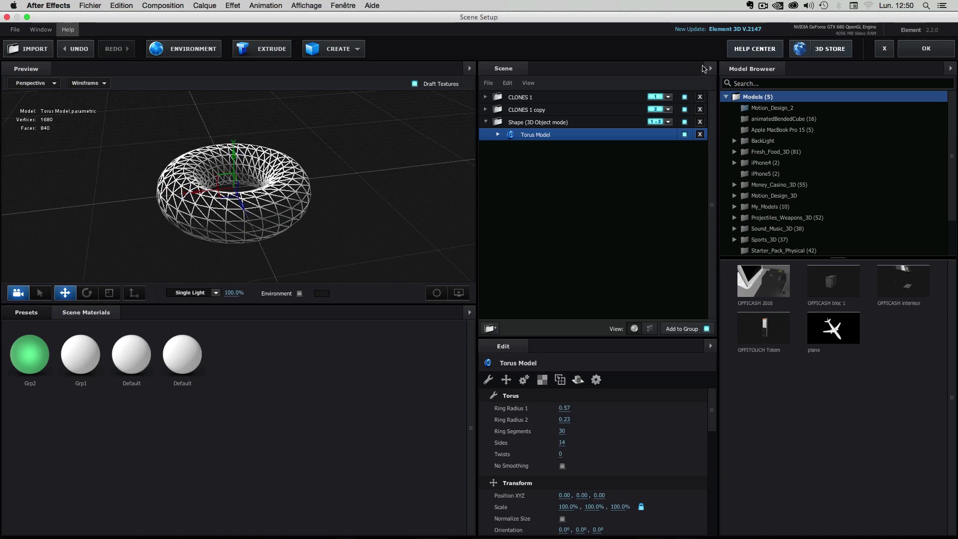
Apply the torus scene and zoom the composition view to 50%
left_click(926, 48)
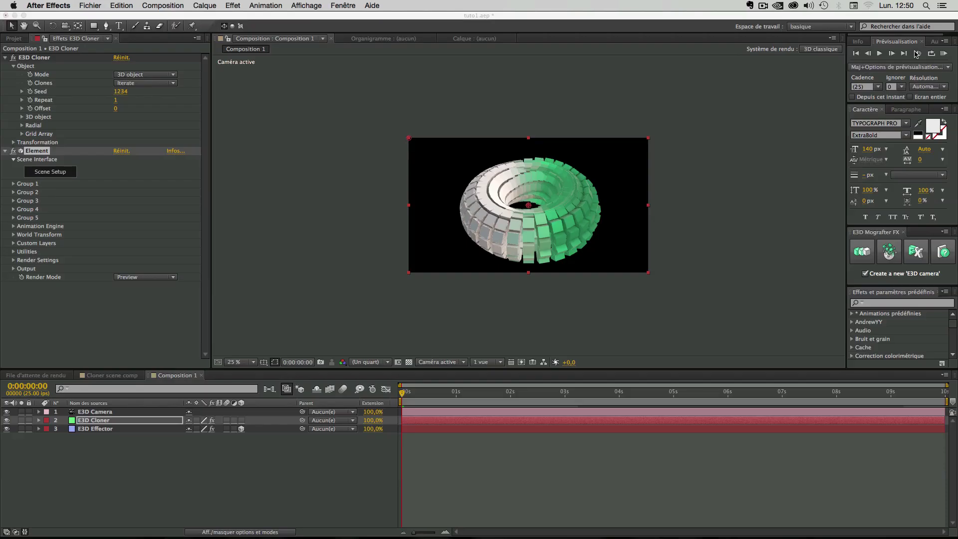
key("period")
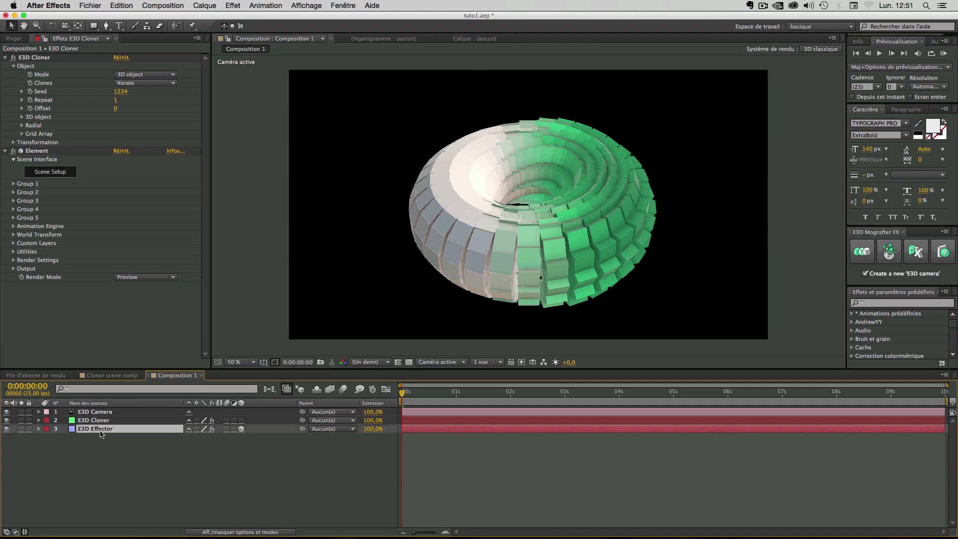
Drag the E3D Effector right so only the torus's right-side cubes stay green, orbiting to check
left_click(102, 430)
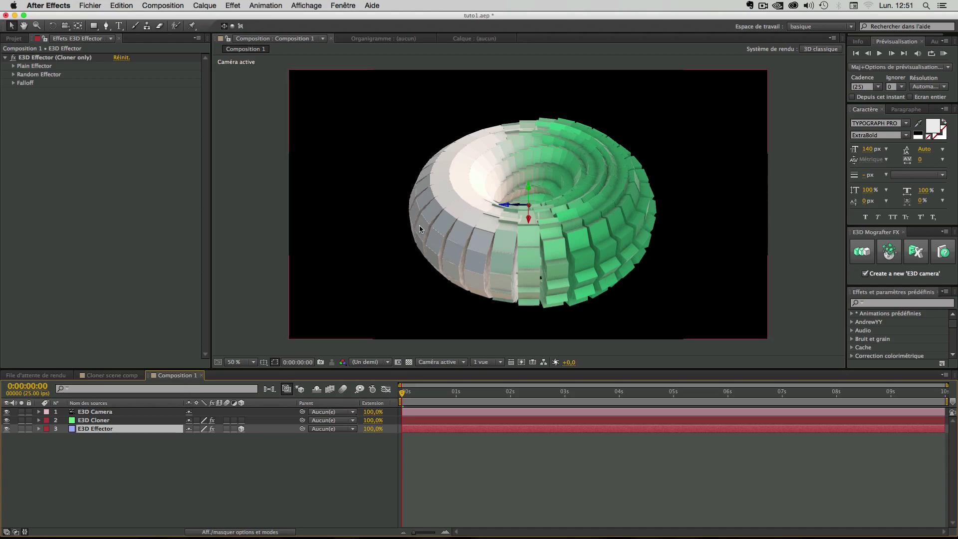
mouse_move(506, 206)
left_mouse_down()
mouse_move(364, 196)
mouse_move(691, 201)
mouse_move(556, 199)
mouse_move(526, 208)
mouse_move(533, 238)
mouse_move(540, 221)
mouse_move(514, 205)
left_mouse_up()
key("c")
key("v")
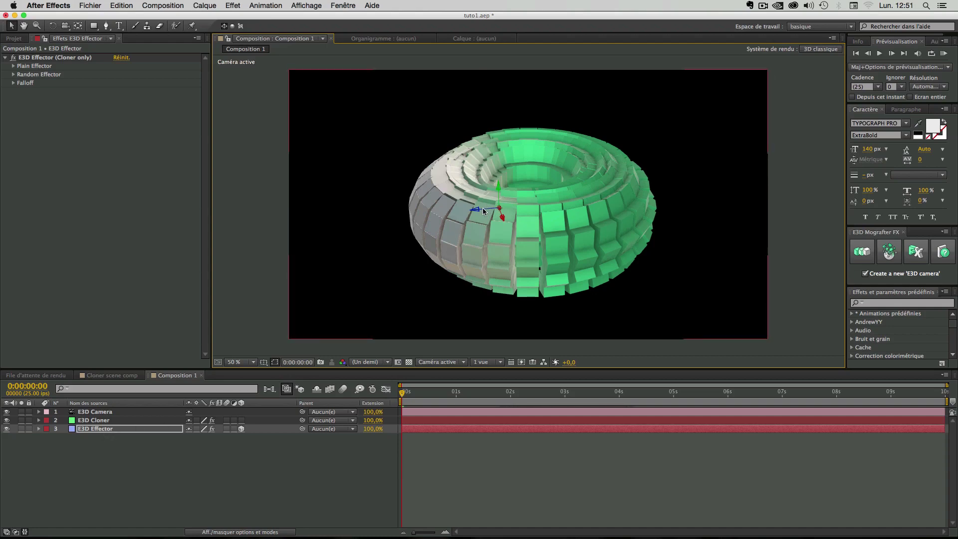
left_click_drag(483, 208, 551, 204)
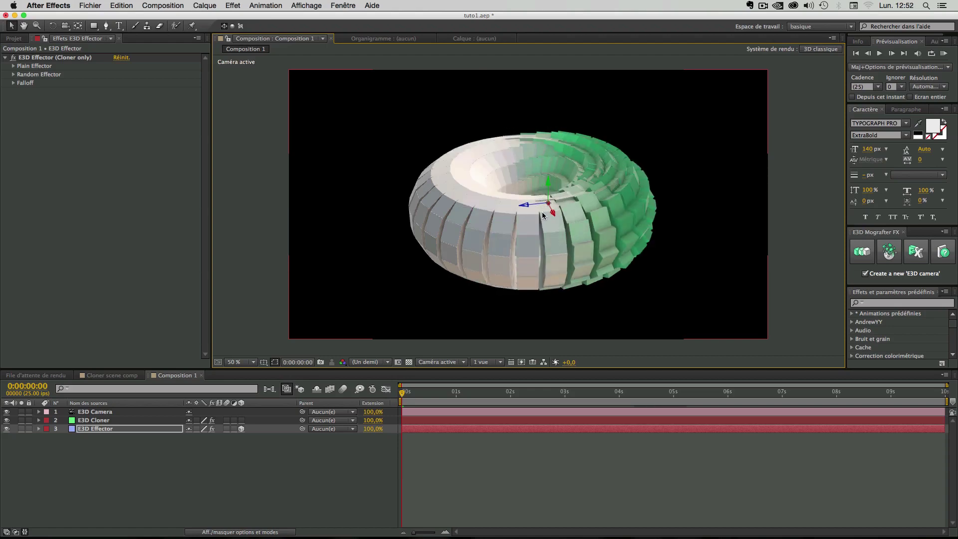
key("c")
left_click_drag(553, 238, 561, 256)
left_click(184, 483)
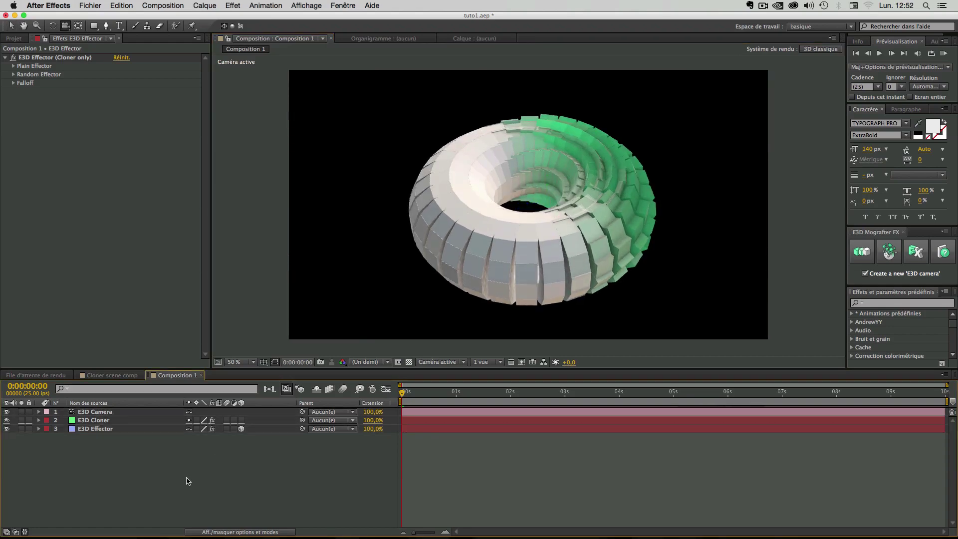
left_click(91, 430)
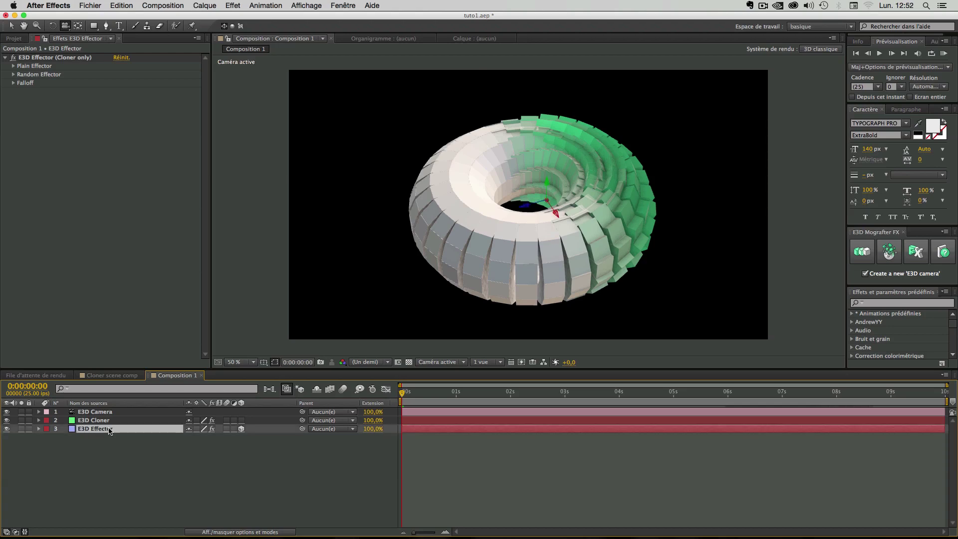
Expand the Plain Effector's Transform parameters to reveal Position X, Y and Z
left_click(28, 70)
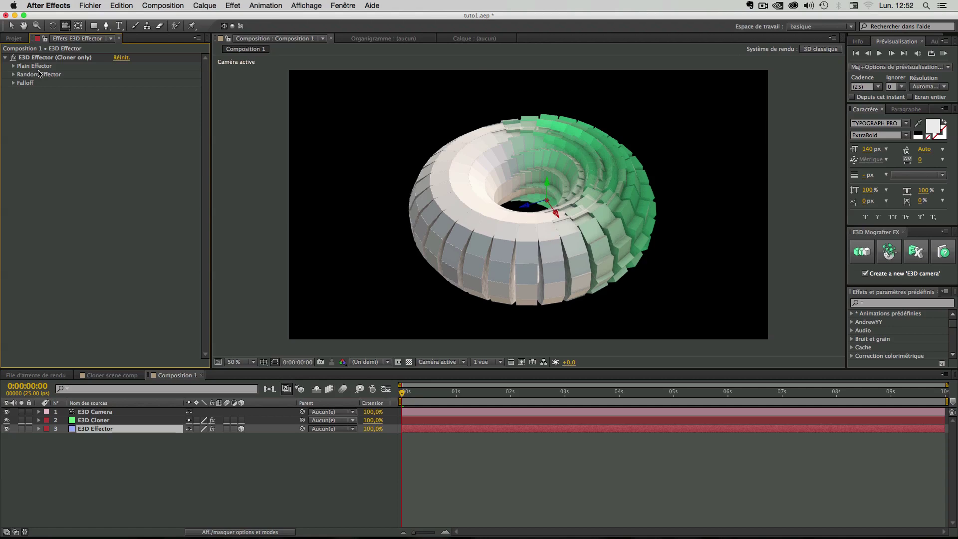
left_click(14, 66)
left_click(14, 91)
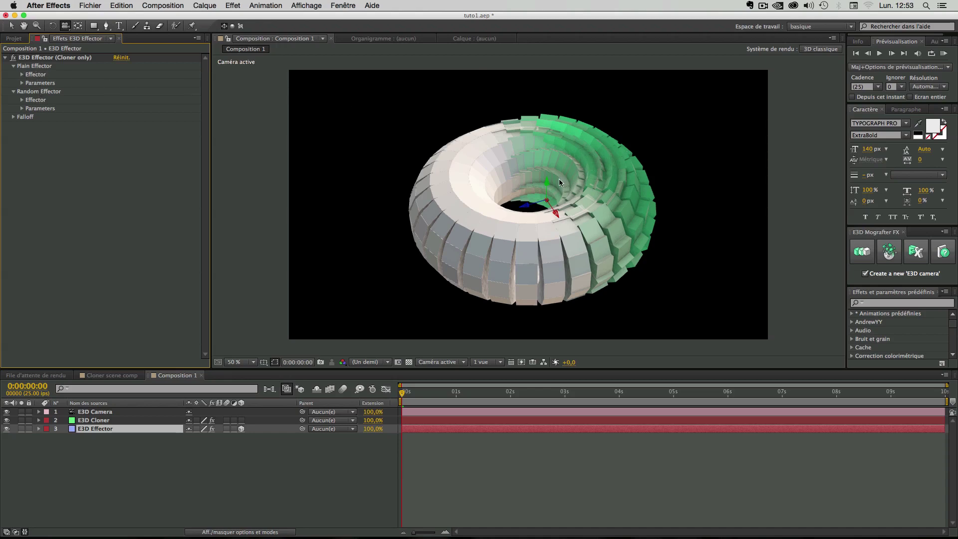
left_click(22, 83)
left_click(30, 92)
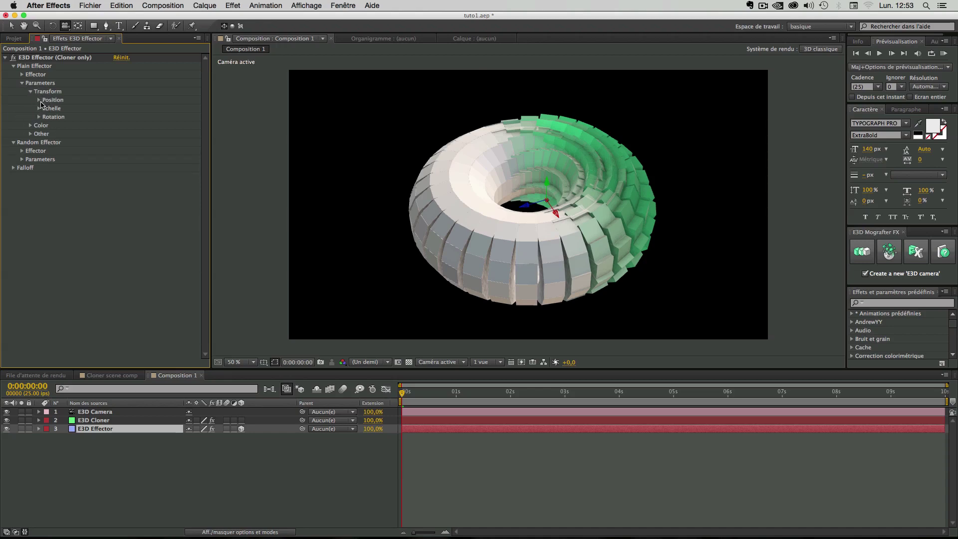
left_click(38, 101)
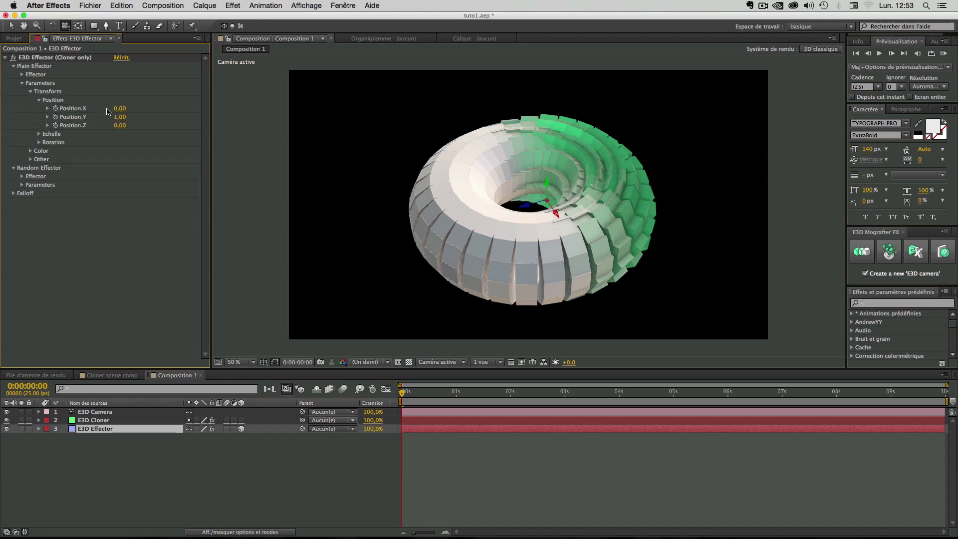
Set the Plain Effector's Position Y to 0
left_click_drag(120, 119, 120, 119)
left_click(120, 119)
type("0")
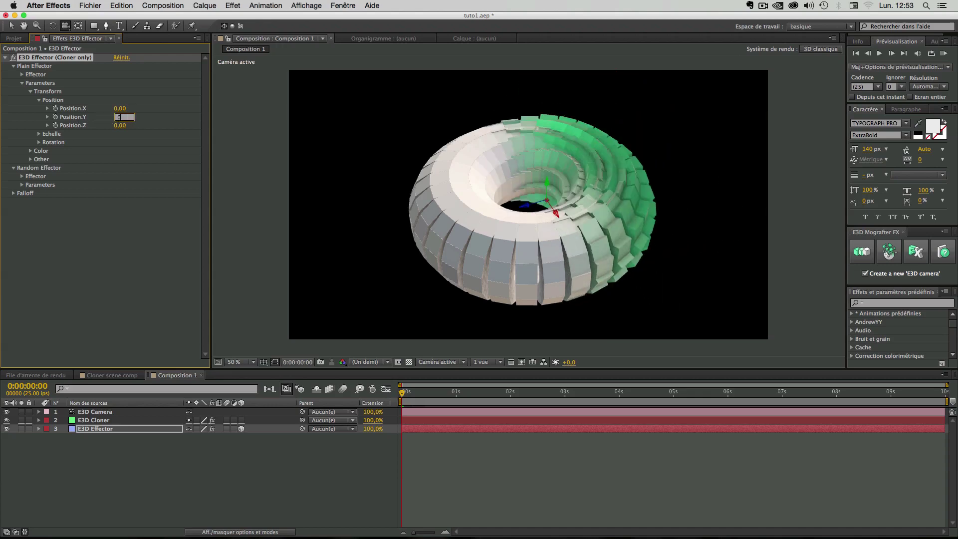
key("Return")
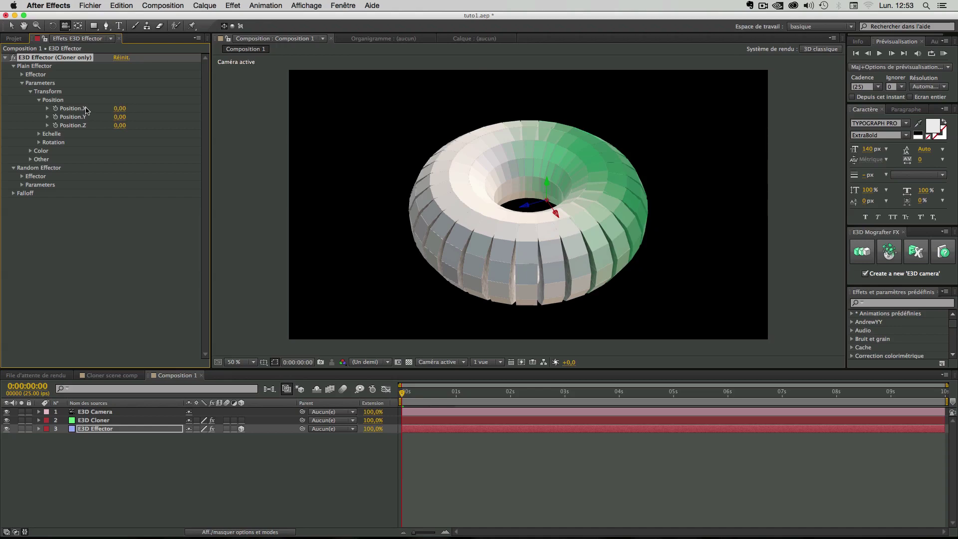
Try Plain Effector scale values on the green clones, setting Scale X, Y and Z to 0
left_click(39, 100)
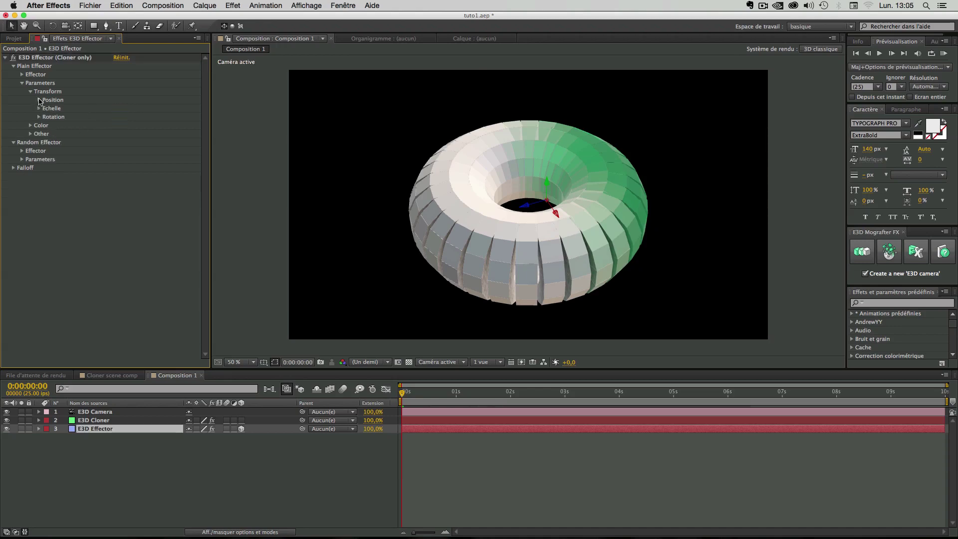
left_click(39, 108)
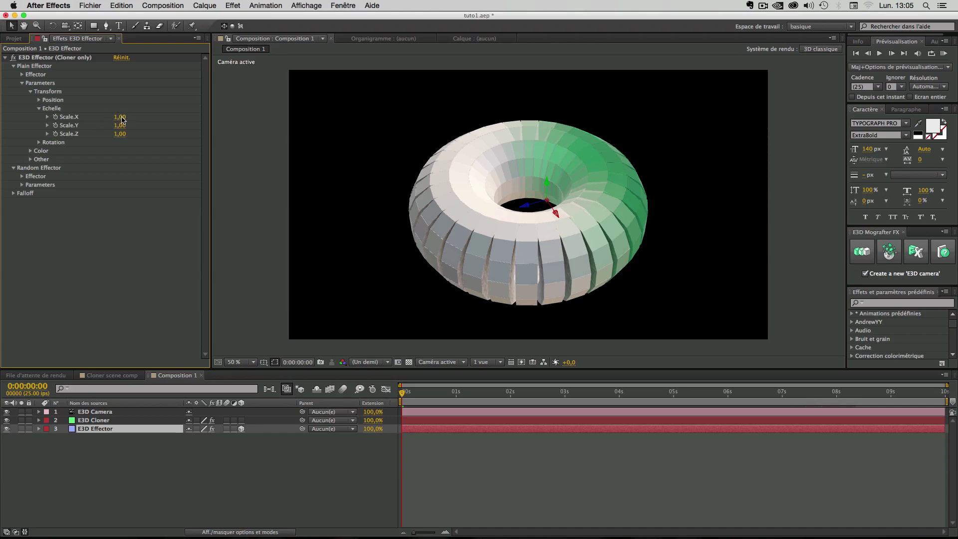
left_click_drag(124, 120, 77, 120)
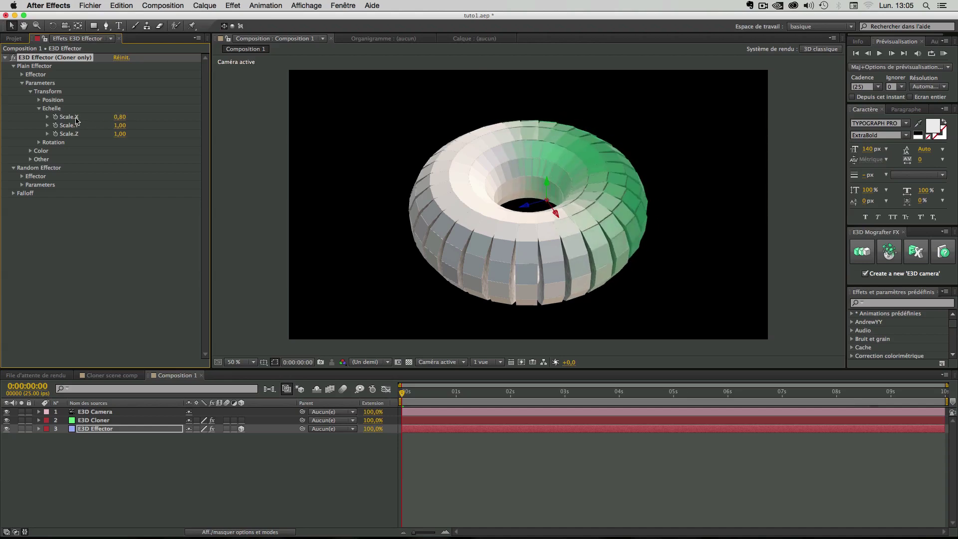
mouse_move(121, 126)
left_mouse_down()
mouse_move(141, 128)
mouse_move(132, 135)
left_mouse_up()
left_click(120, 118)
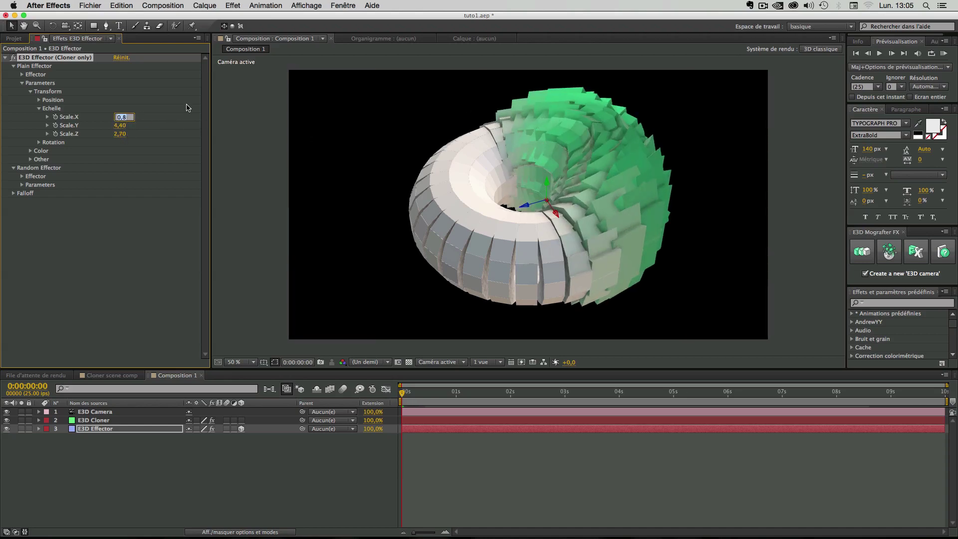
type("0")
left_click(120, 125)
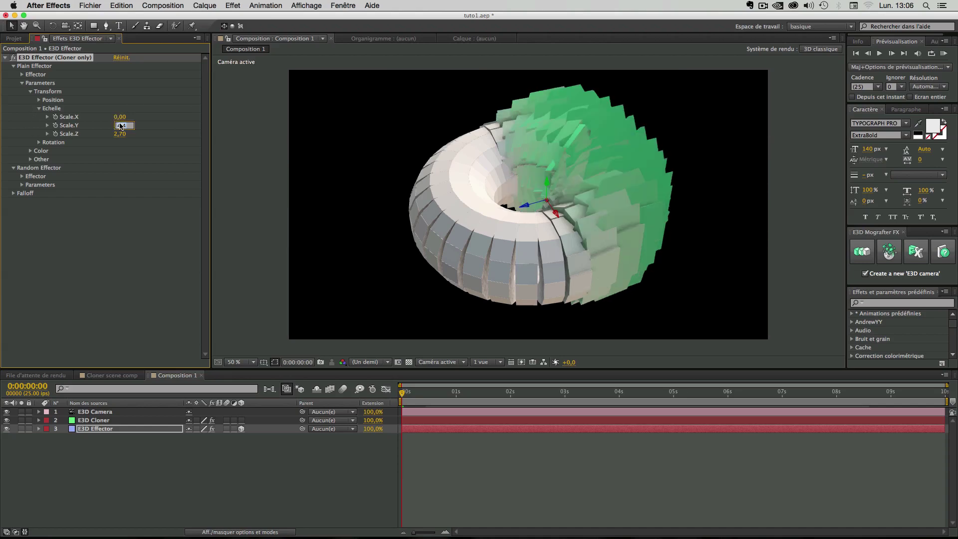
type("0")
left_click(120, 134)
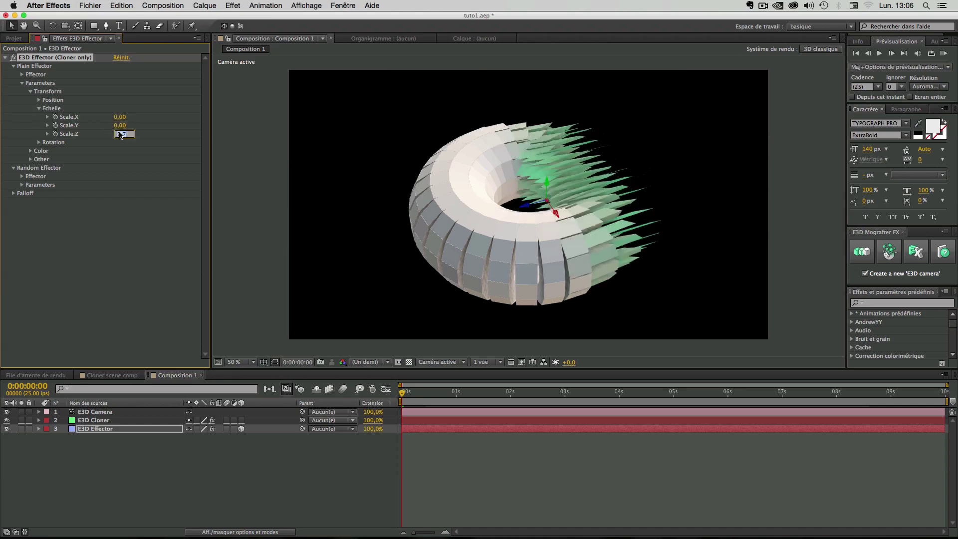
type("0")
left_click(133, 181)
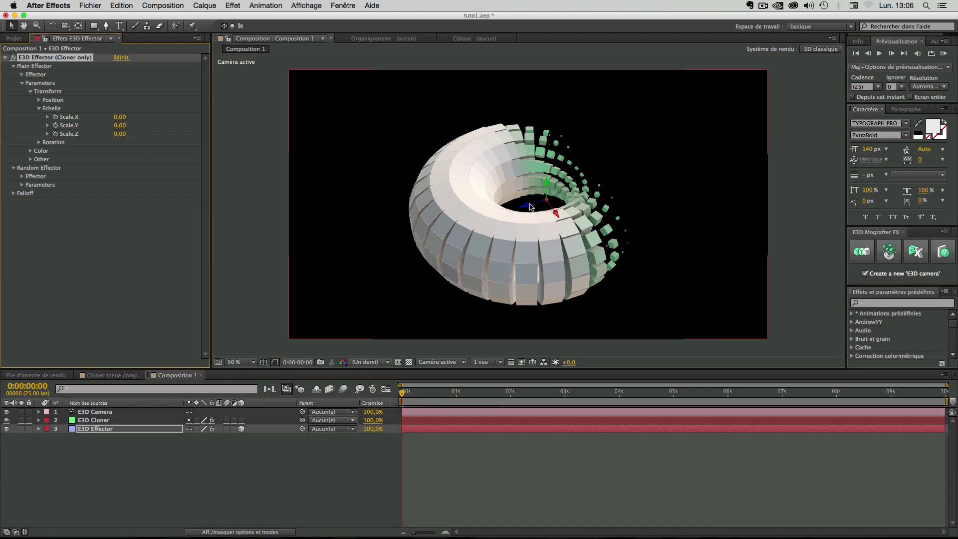
left_click_drag(529, 208, 498, 227)
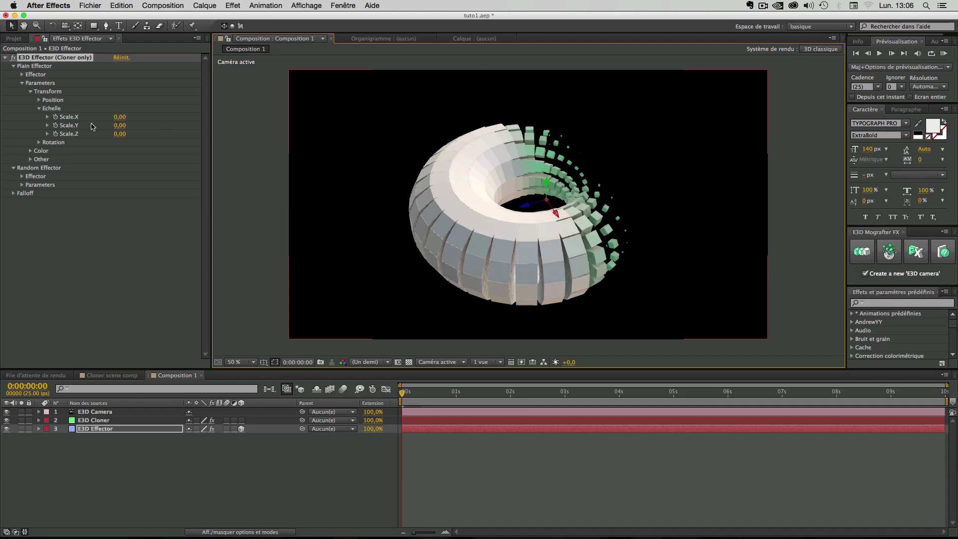
Set the Plain Effector's Scale X, Y and Z back to 1
left_click(119, 117)
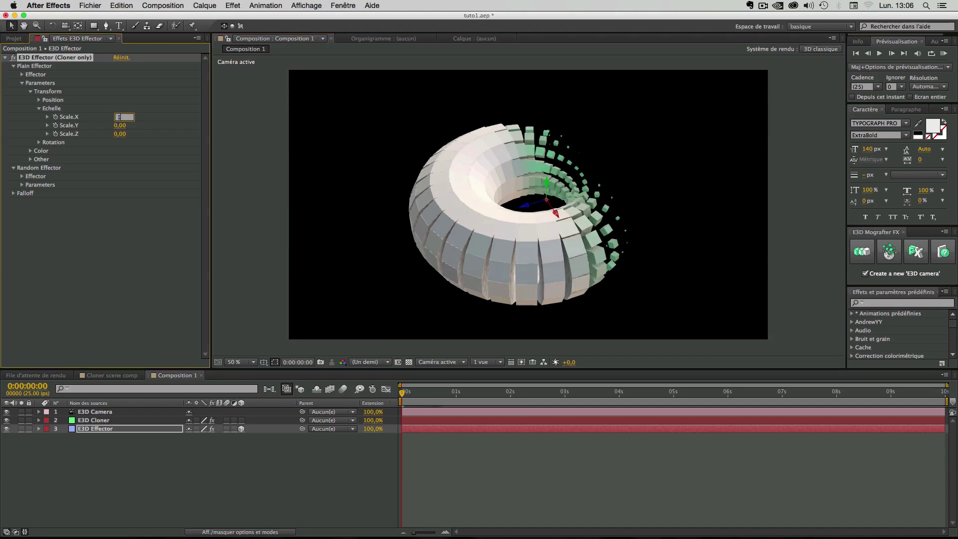
key("Tab")
type("1")
key("Tab")
type("1")
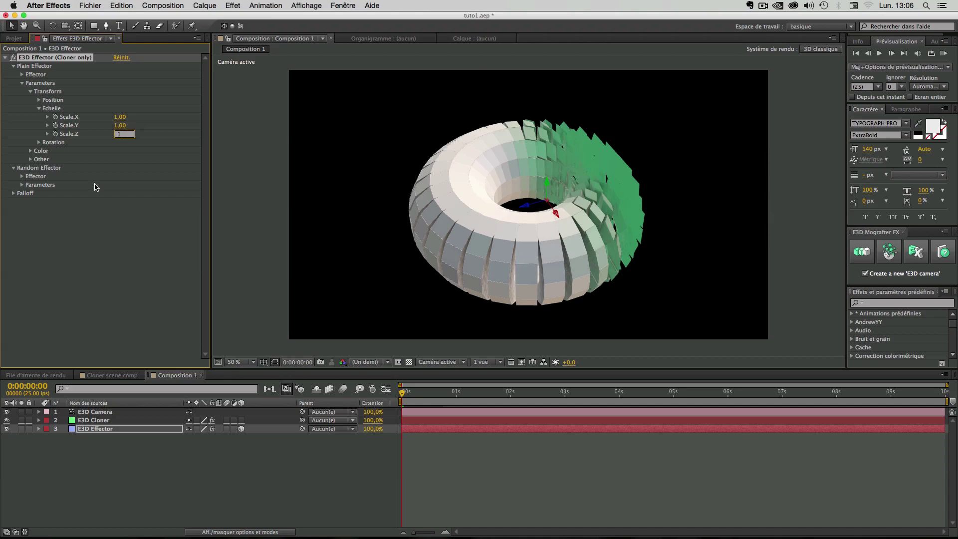
key("Return")
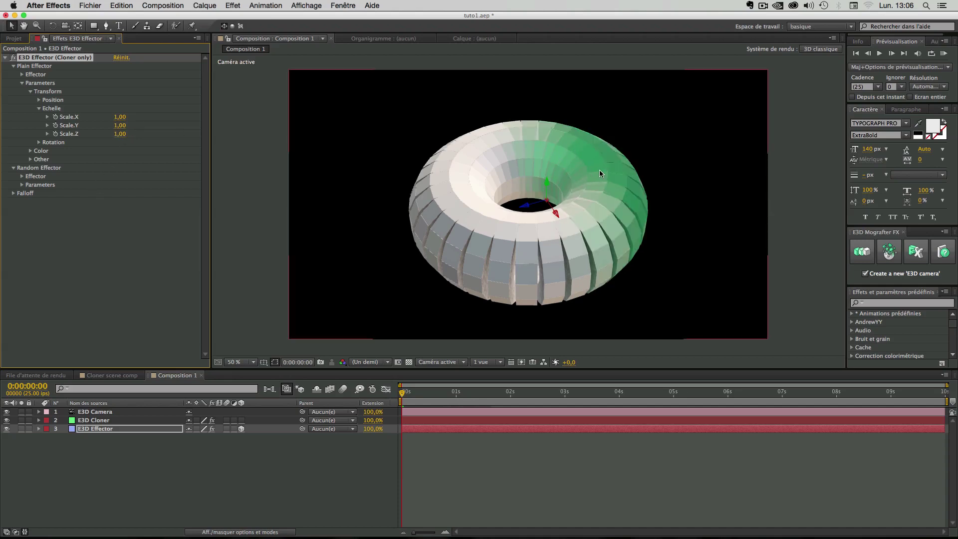
left_click(40, 109)
left_click(39, 117)
left_click(47, 134)
left_click(48, 134)
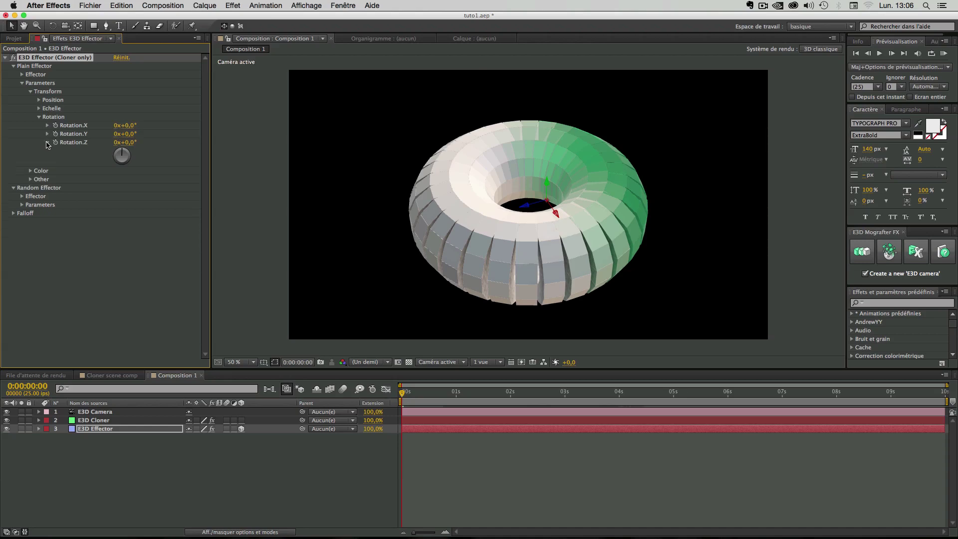
left_click(47, 143)
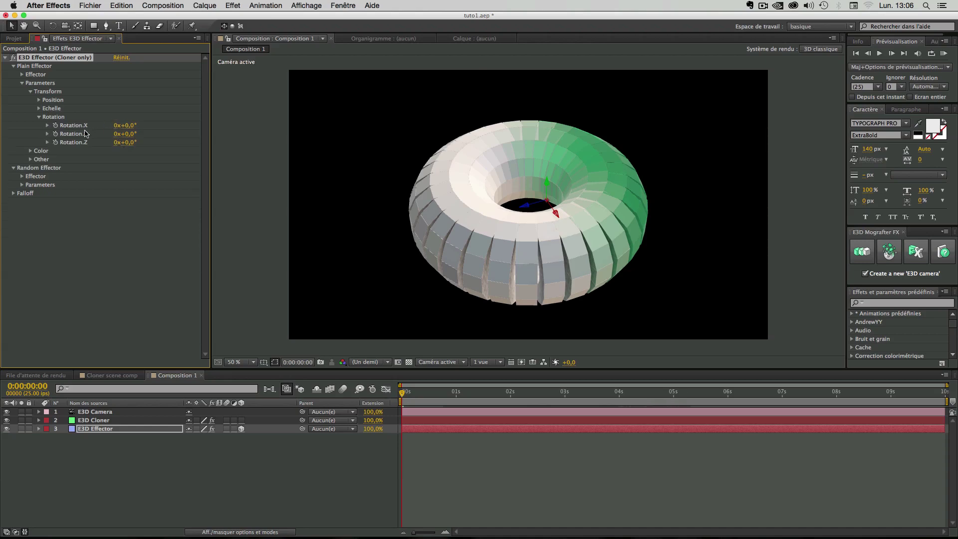
left_click_drag(135, 128, 154, 140)
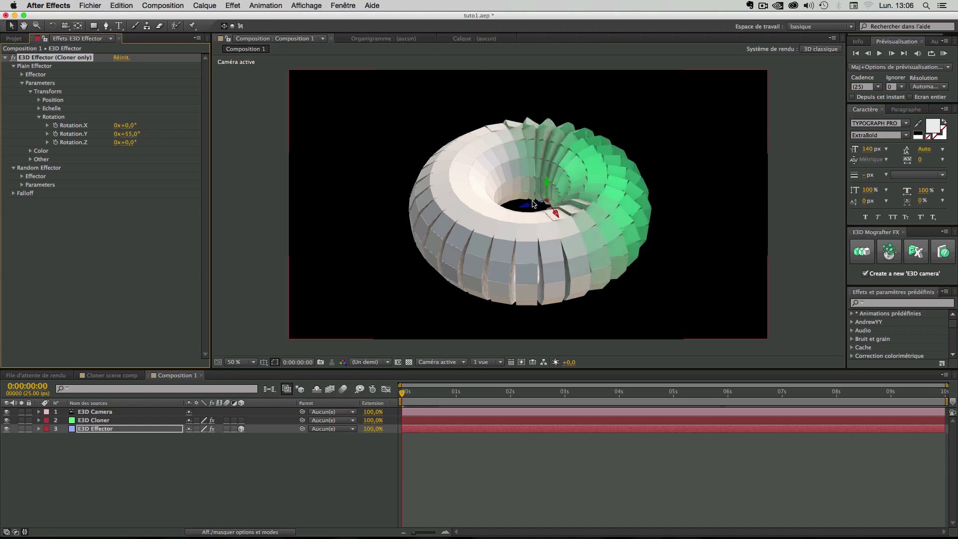
left_click_drag(532, 205, 581, 195)
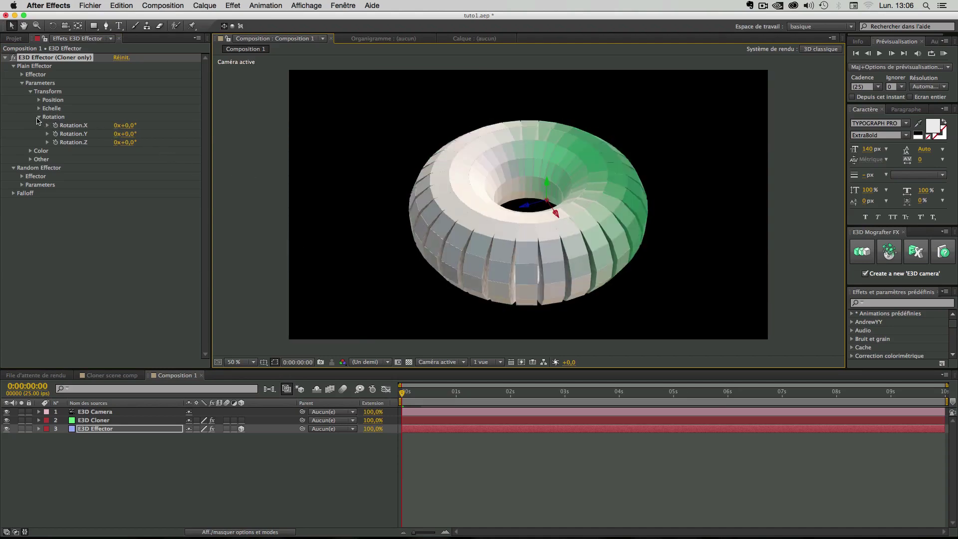
left_click(39, 117)
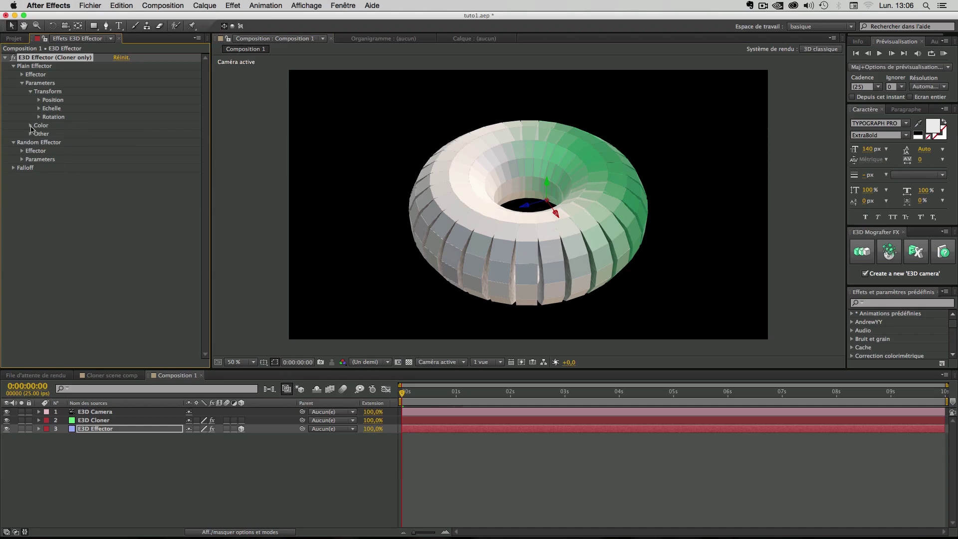
Make the Plain Effector colour pure red FF0000, test an effector move, then undo it
left_click(30, 126)
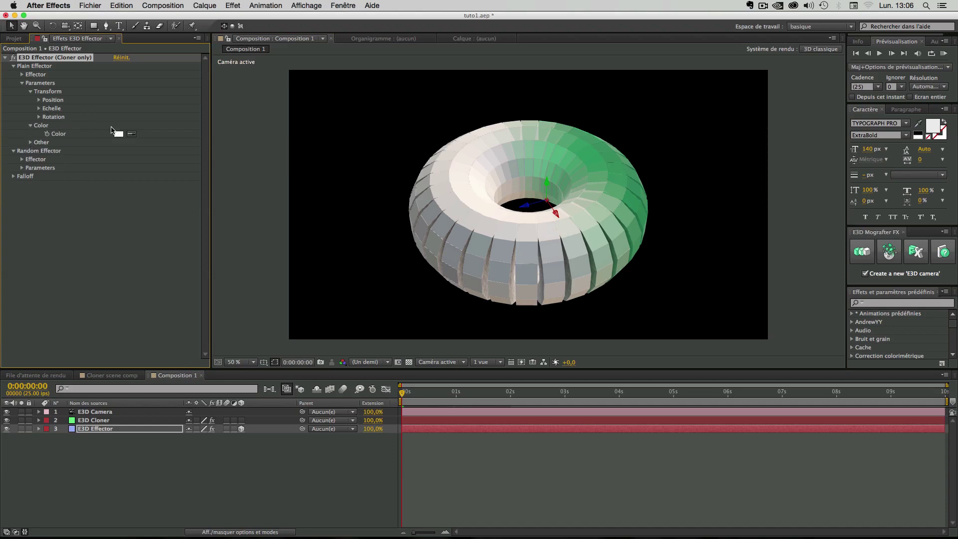
left_click(117, 135)
left_click(136, 77)
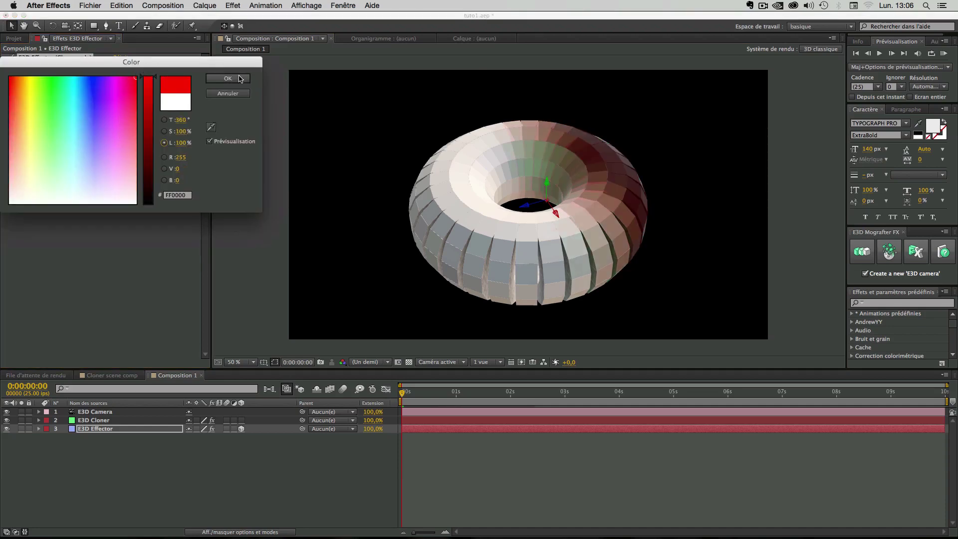
left_click(228, 79)
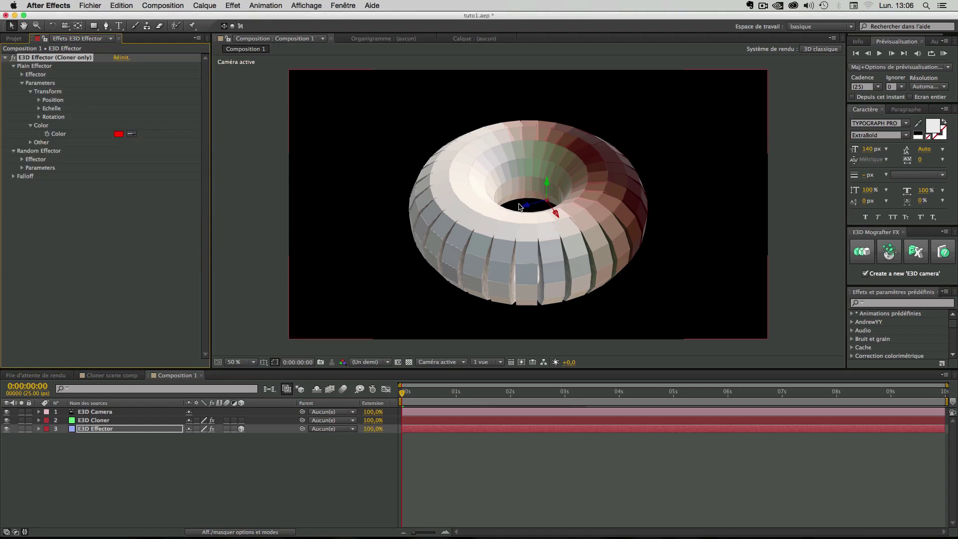
left_click_drag(530, 208, 503, 213)
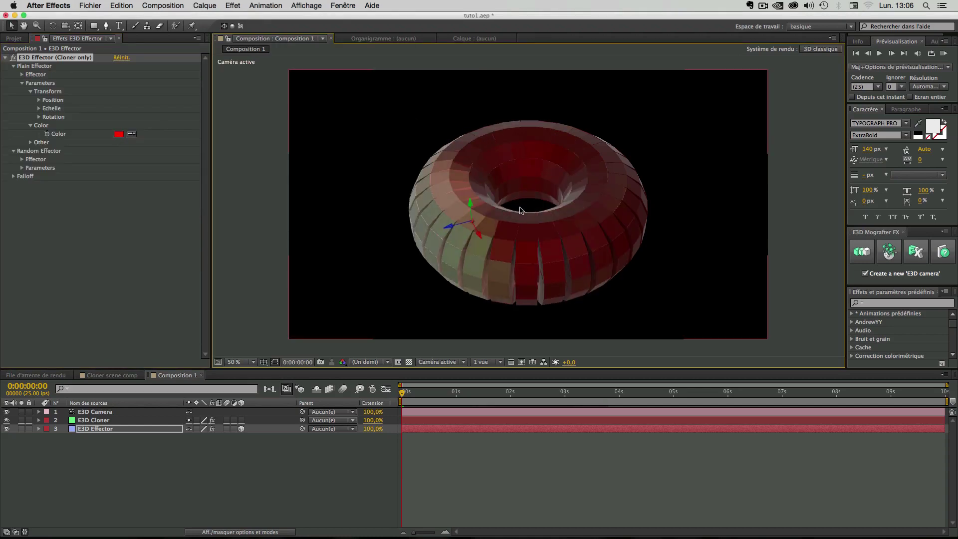
key("super+z")
key("super+z")
key("super+z")
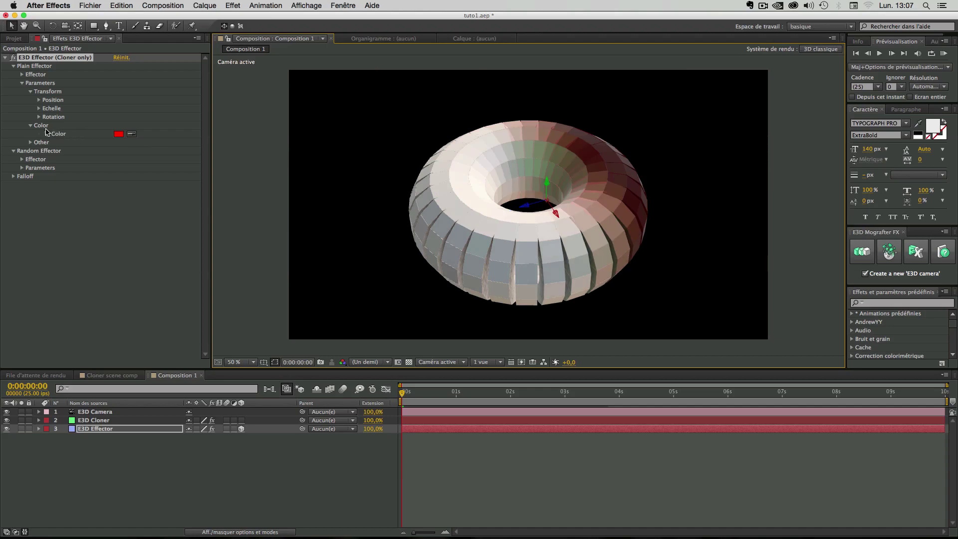
left_click(30, 126)
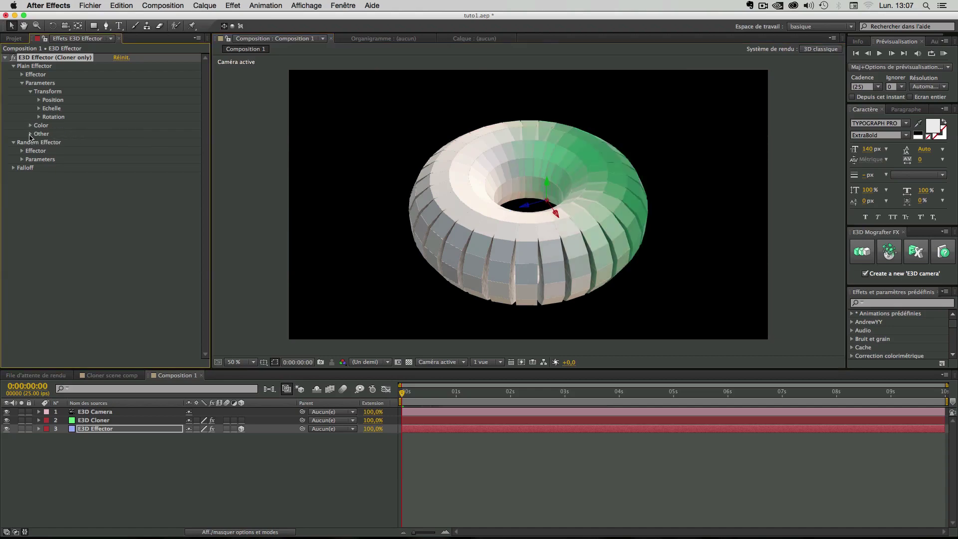
Lower the Plain Effector's Visibility to fade the green clones, moving the effector across the torus
left_click(31, 134)
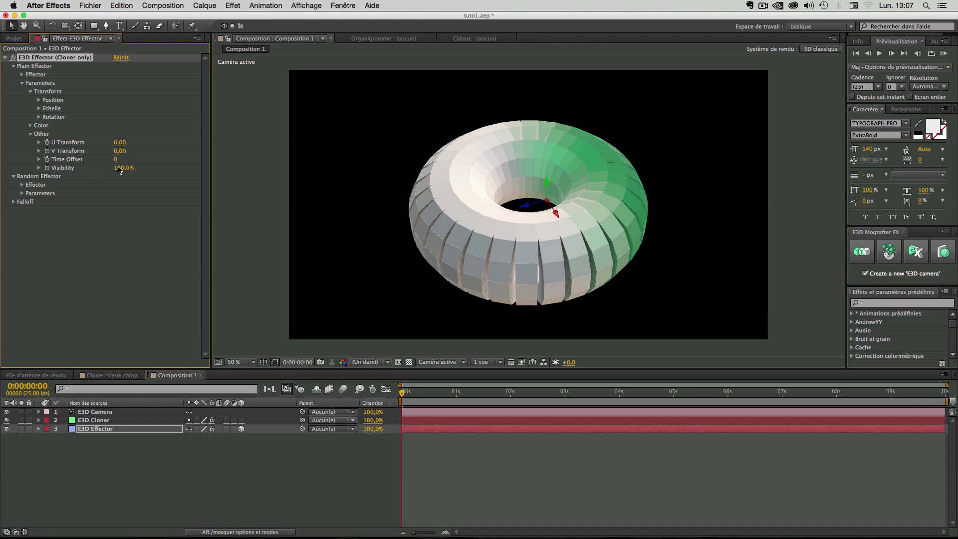
left_click_drag(120, 168, 90, 169)
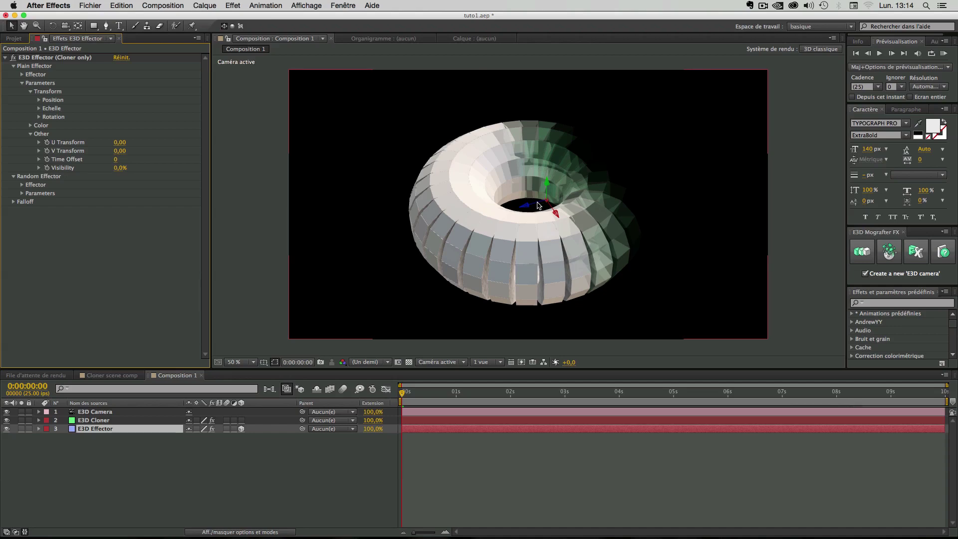
mouse_move(538, 206)
left_mouse_down()
mouse_move(552, 215)
mouse_move(494, 216)
mouse_move(564, 207)
mouse_move(553, 209)
left_mouse_up()
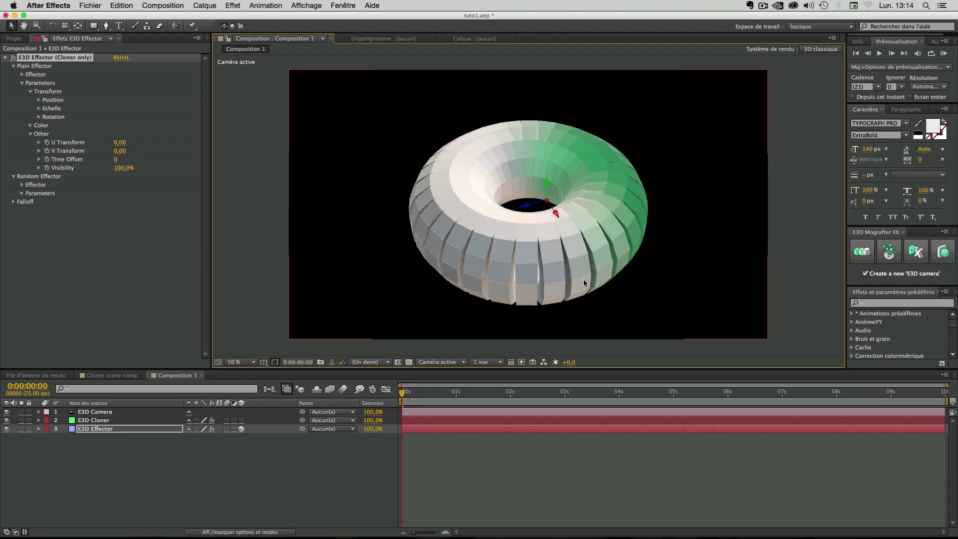
Turn on Activate Random Effector and move the effector to scatter the green cubes
left_click(31, 134)
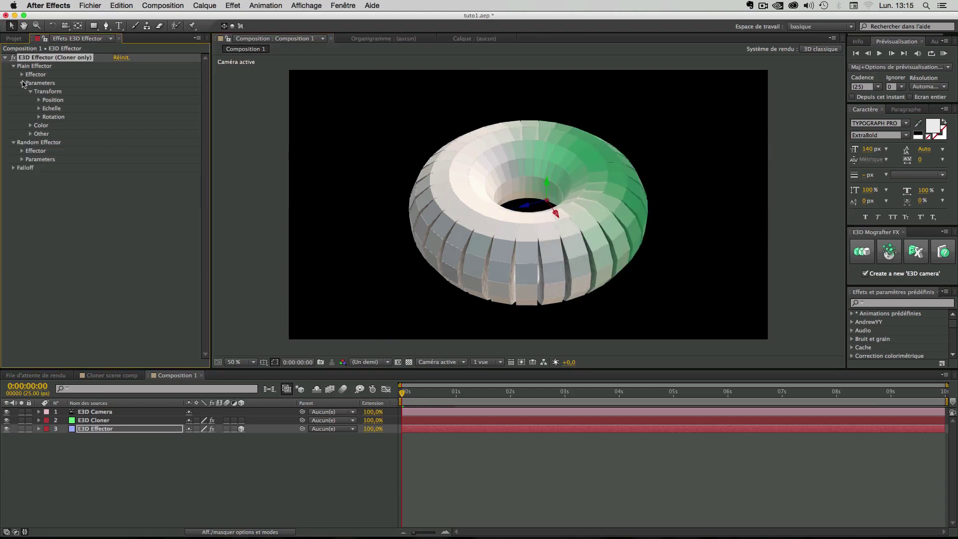
left_click(22, 83)
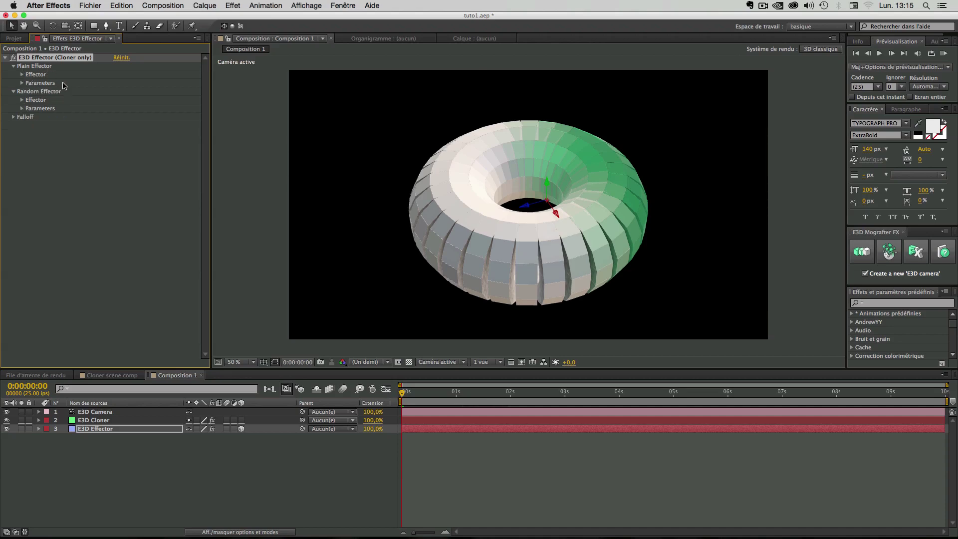
left_click(22, 101)
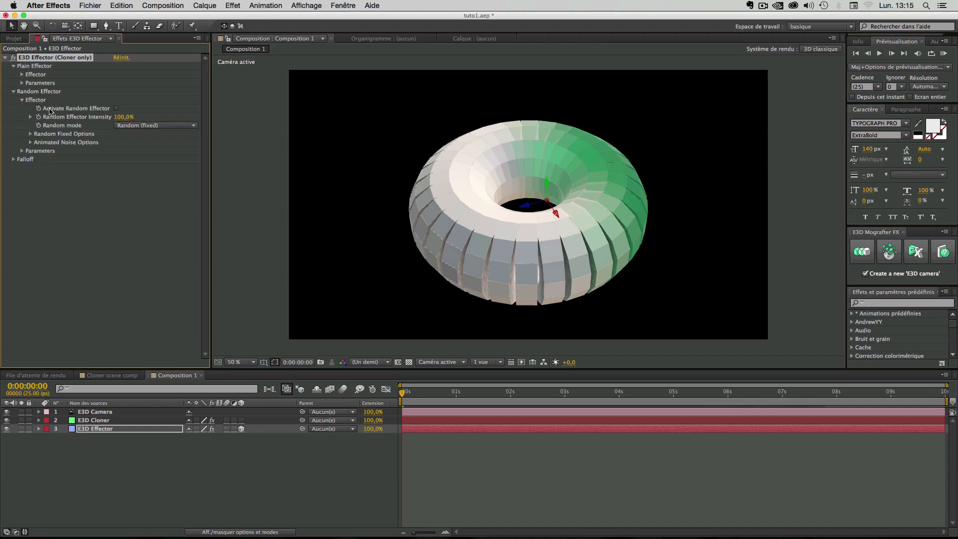
left_click(117, 109)
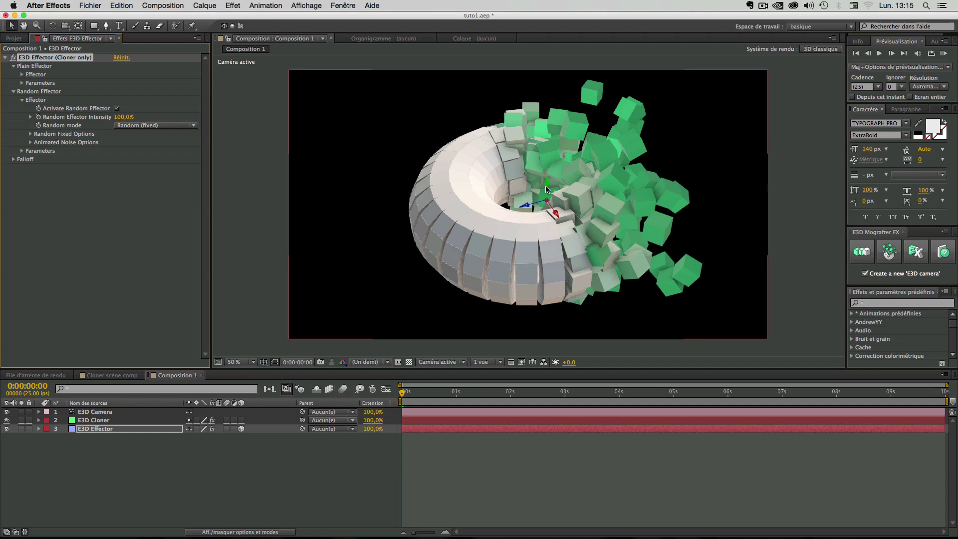
mouse_move(531, 206)
left_mouse_down()
mouse_move(364, 223)
mouse_move(474, 212)
mouse_move(584, 183)
mouse_move(481, 208)
mouse_move(589, 195)
mouse_move(500, 209)
mouse_move(569, 195)
mouse_move(580, 161)
left_mouse_up()
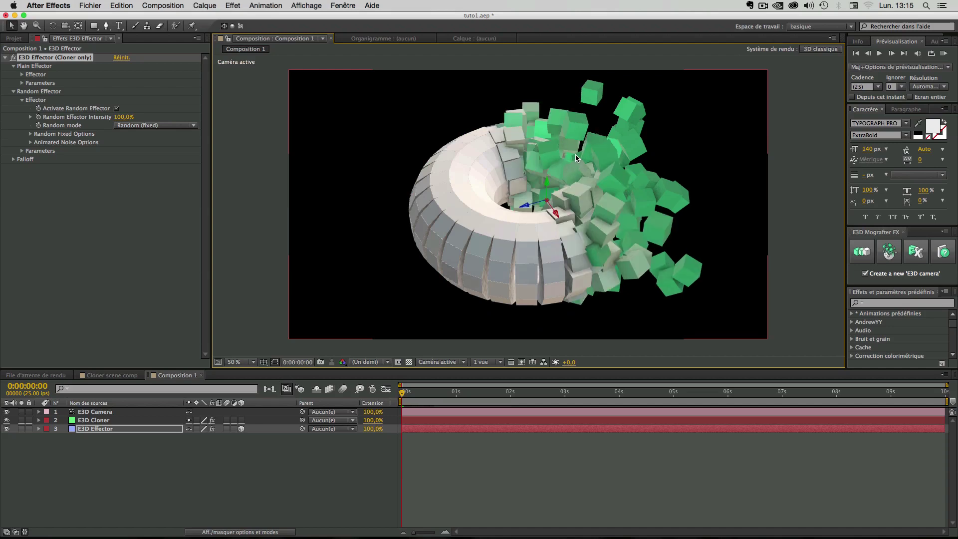
Show the Random Effector's Parameters > Transform settings and scrub the timeline to preview the scatter
left_click(22, 100)
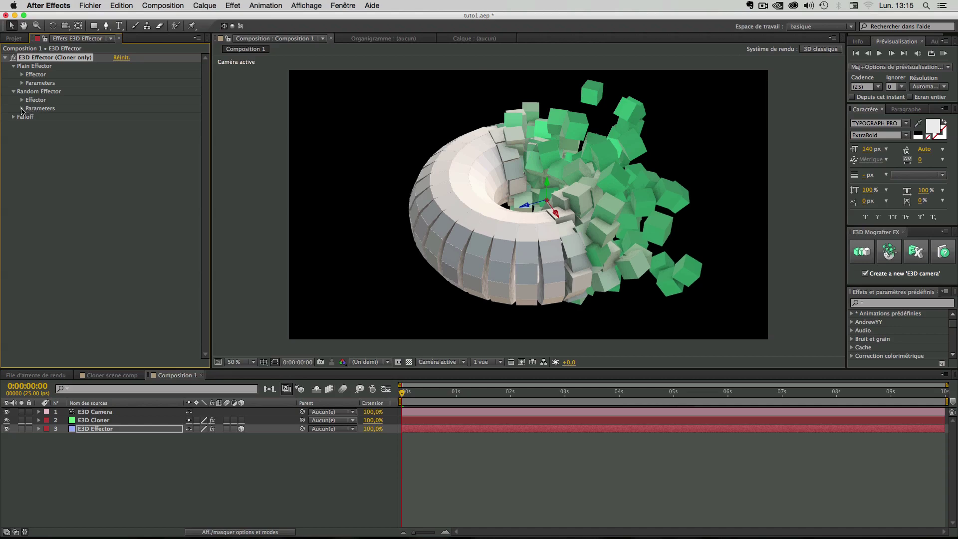
left_click(22, 109)
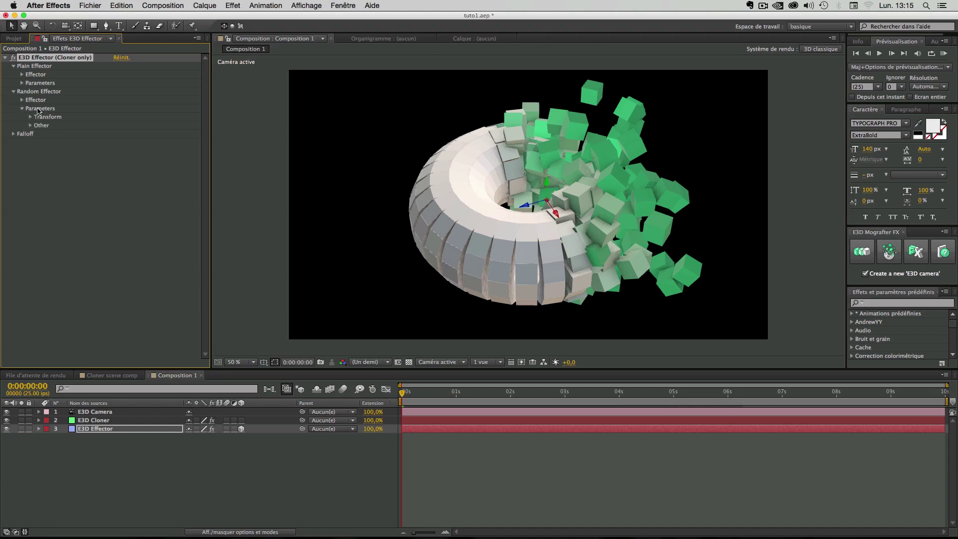
left_click(30, 117)
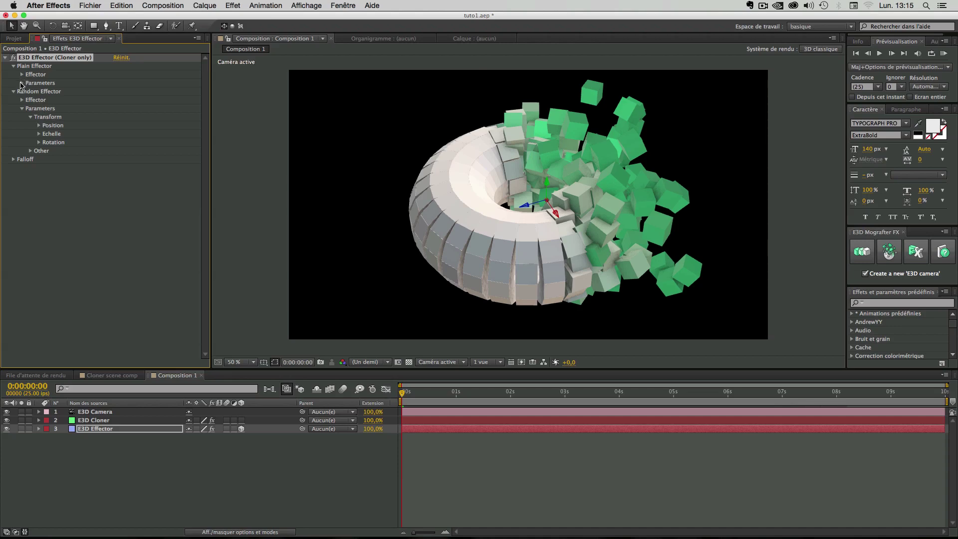
left_click(21, 84)
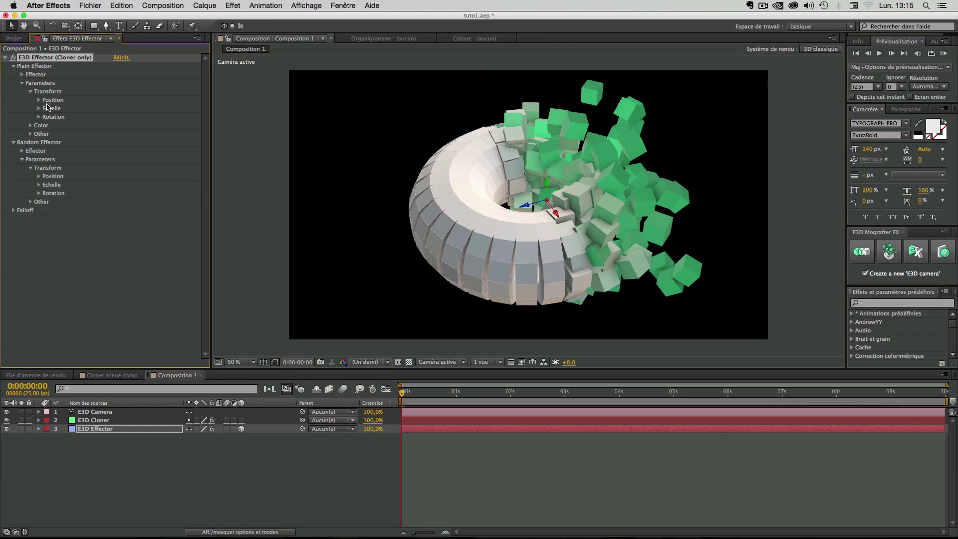
left_click(22, 83)
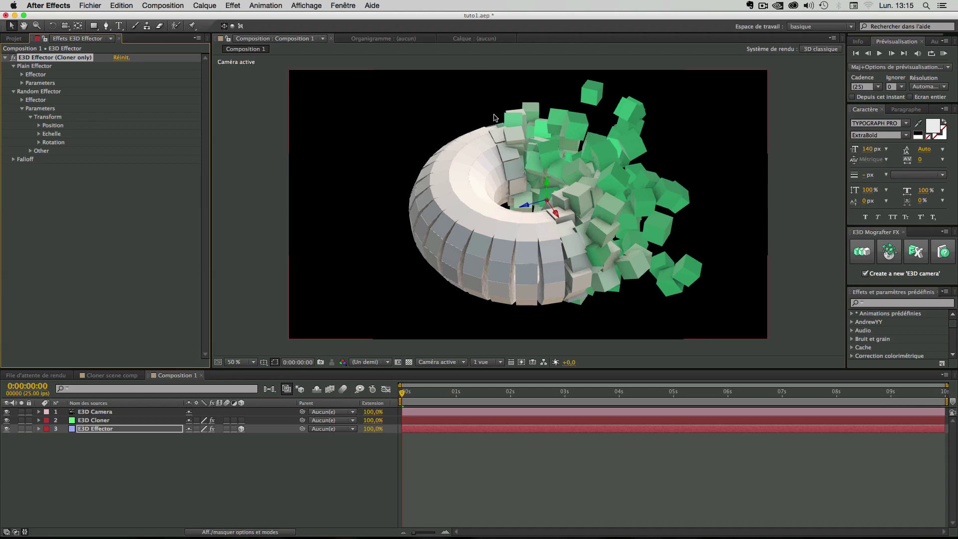
left_click(426, 393)
left_click_drag(459, 393, 408, 395)
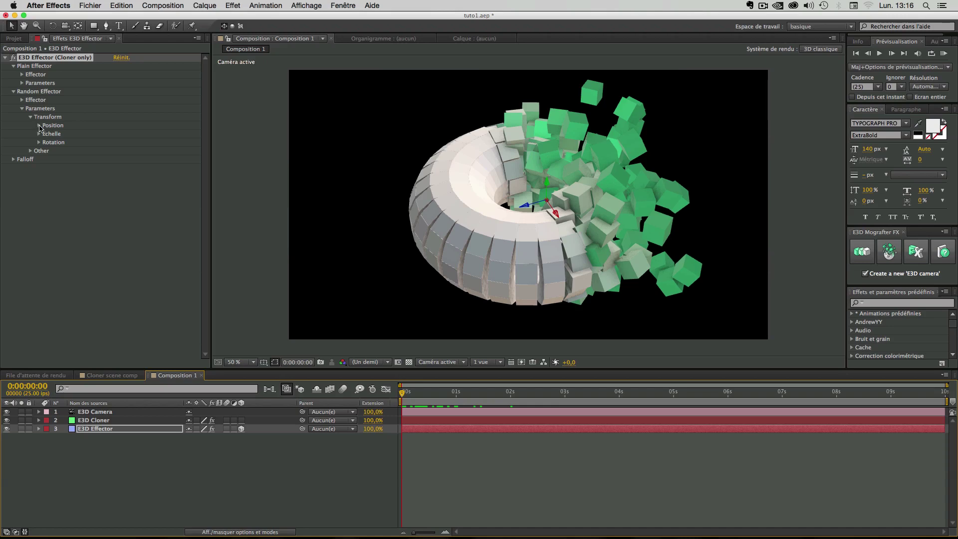
Set the Random Effector's Pos.X, Pos.Y and Pos.Z offsets to 0
left_click(39, 126)
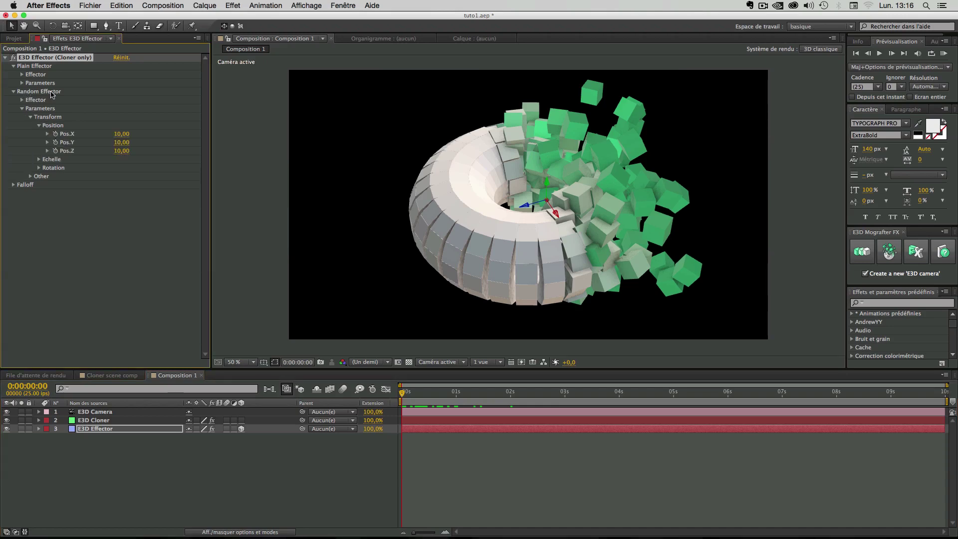
left_click(122, 135)
key("Tab")
key("Tab")
left_click(123, 135)
type("0")
key("Tab")
type("0")
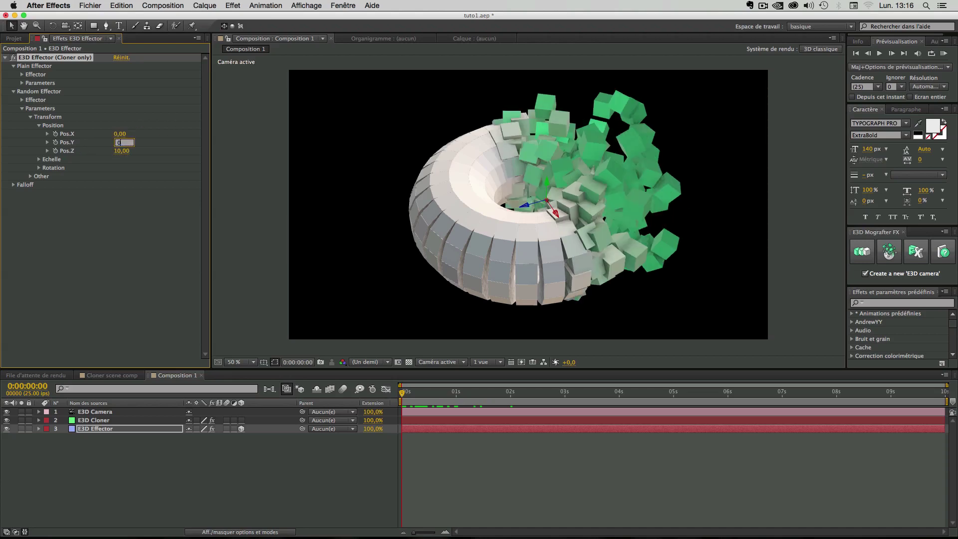
key("Tab")
type("0")
left_click(154, 198)
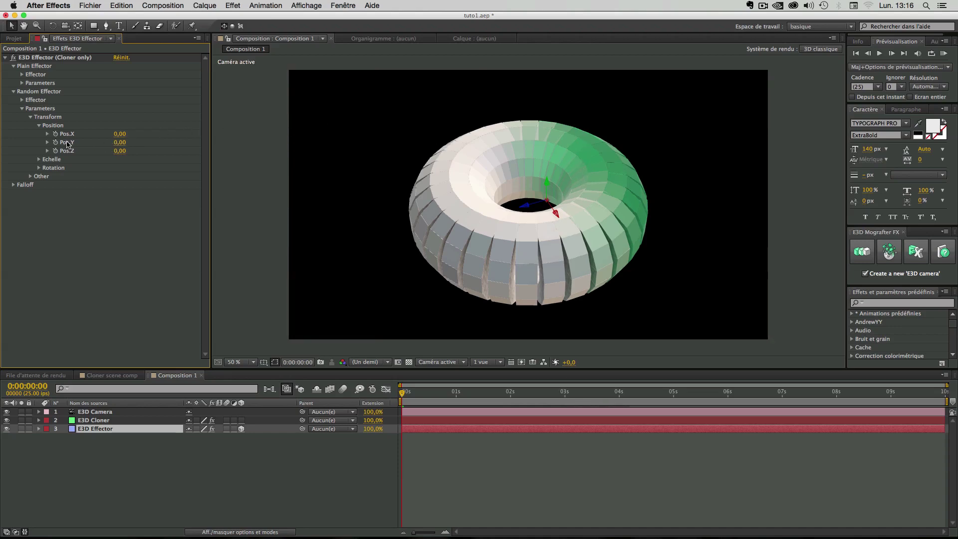
Test a different Pos.Y offset while moving the effector, then reset Pos.Y to 0
left_click_drag(120, 146, 135, 148)
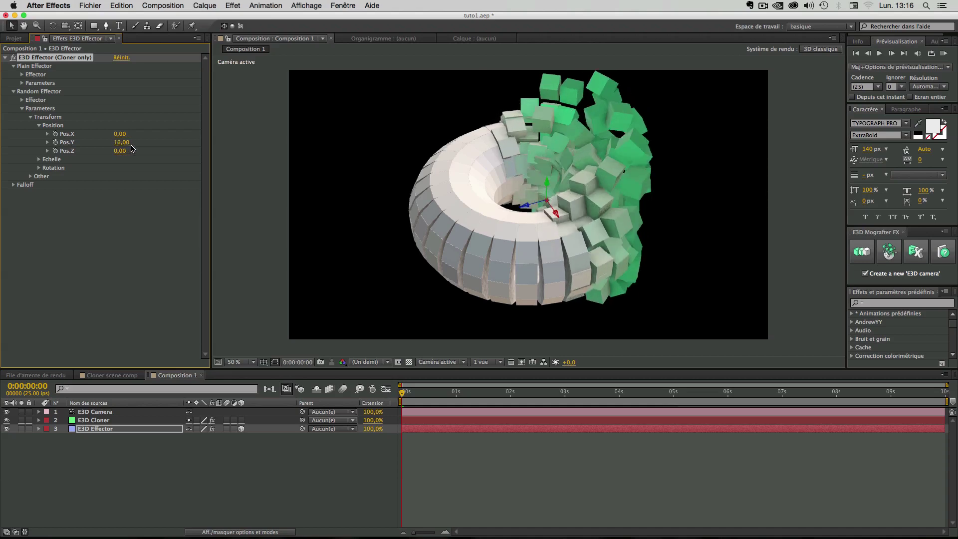
mouse_move(536, 205)
left_mouse_down()
mouse_move(568, 207)
mouse_move(495, 202)
mouse_move(537, 203)
left_mouse_up()
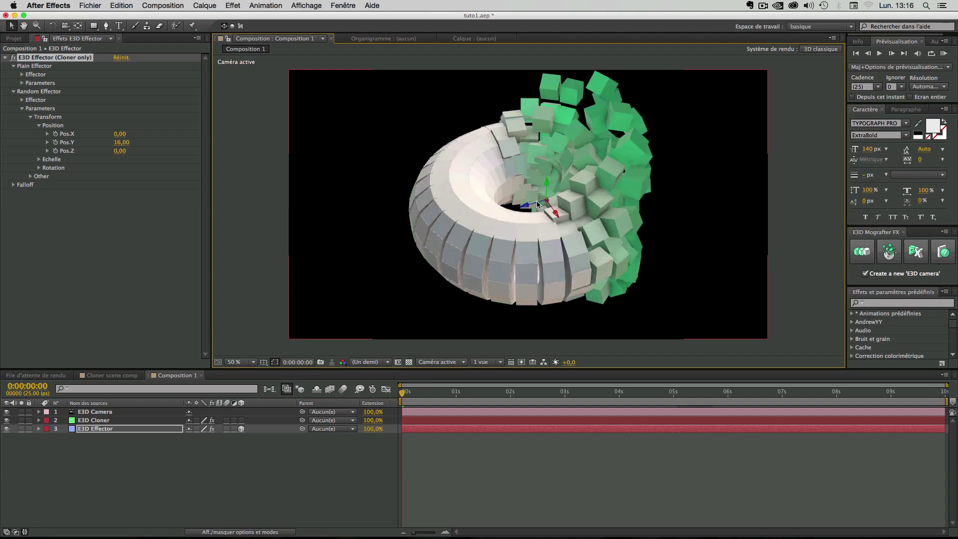
left_click(122, 143)
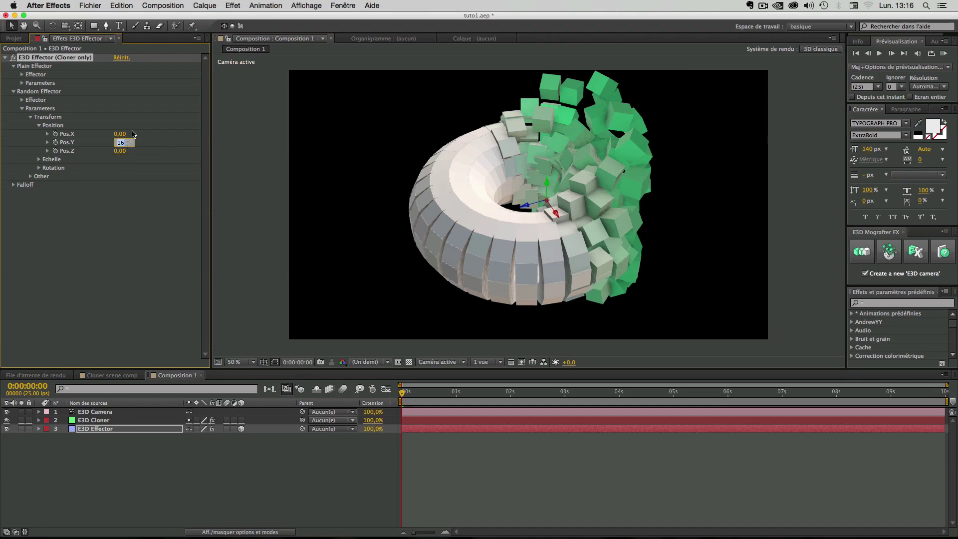
type("0")
key("Return")
Raise the Random Effector's scale to test it, then set it back to 0
left_click(43, 126)
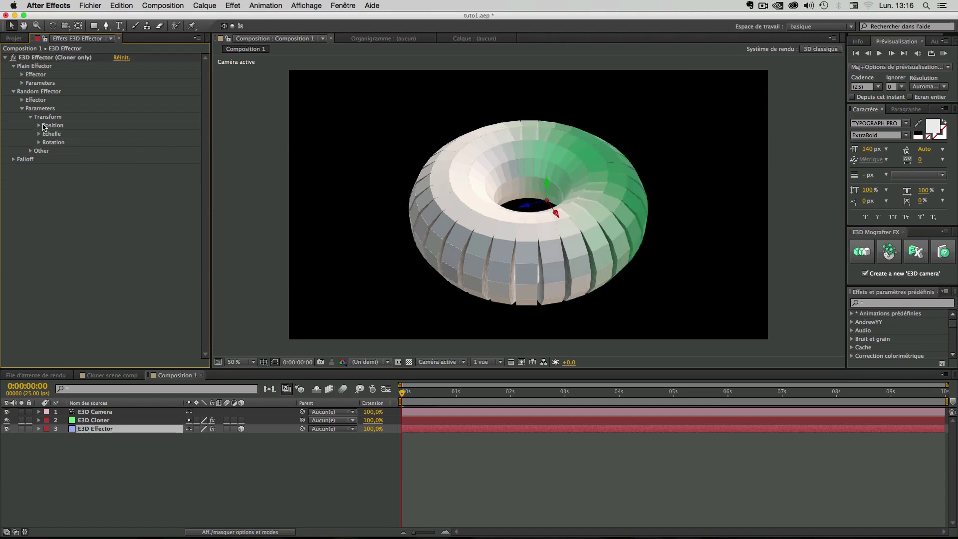
left_click(39, 133)
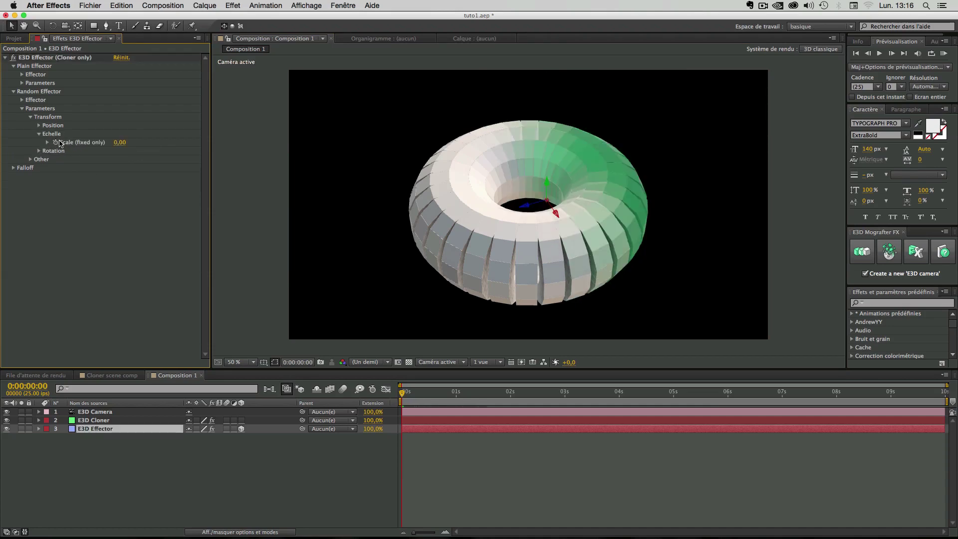
left_click_drag(122, 142, 900, 190)
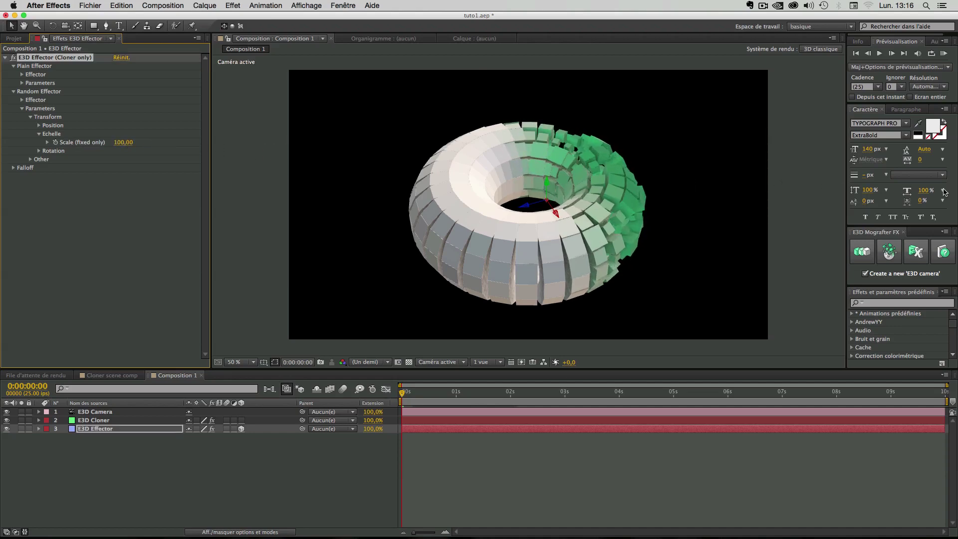
left_click_drag(533, 207, 560, 201)
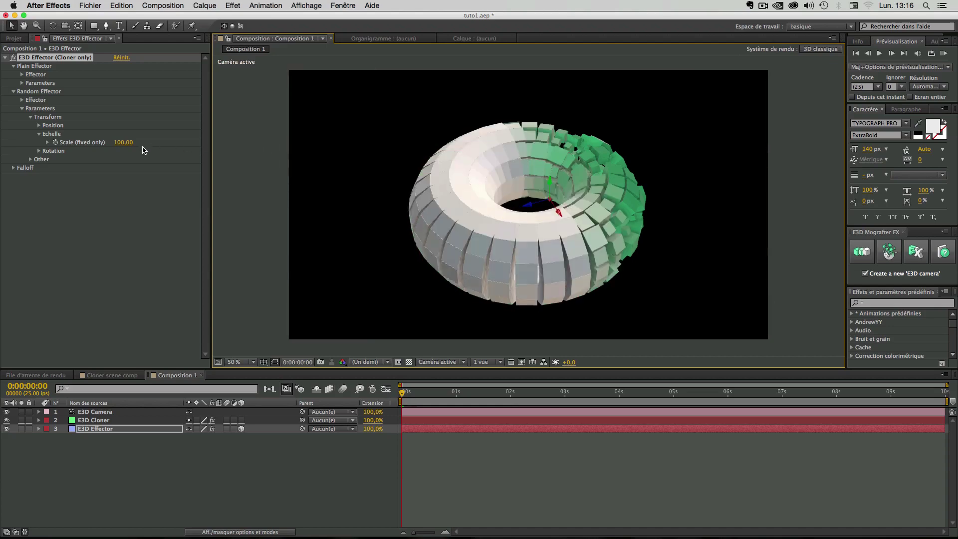
left_click(127, 143)
type("0")
key("Return")
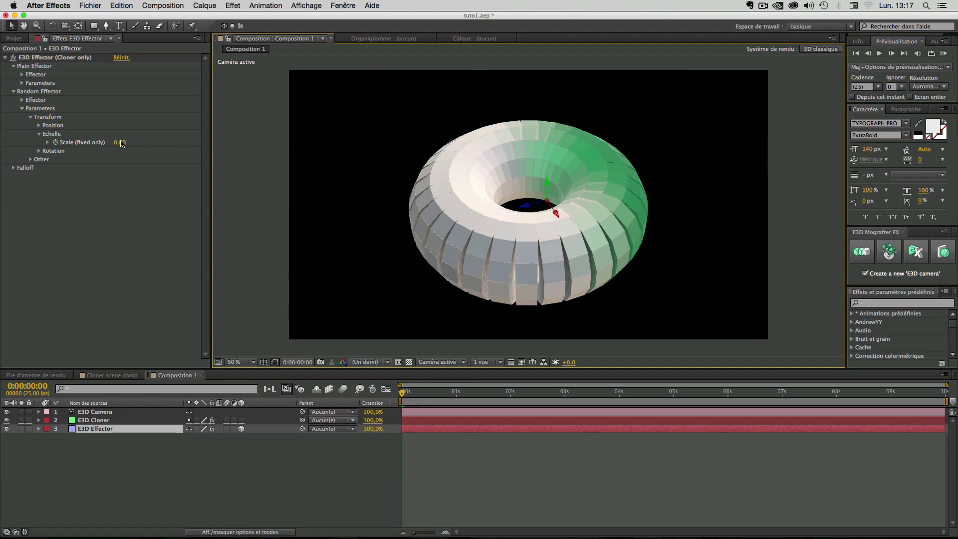
left_click(39, 134)
Show the Random Effector's Rotation and Effector settings with Rot.X/Y/Z collapsed and the panel widened
left_click(40, 143)
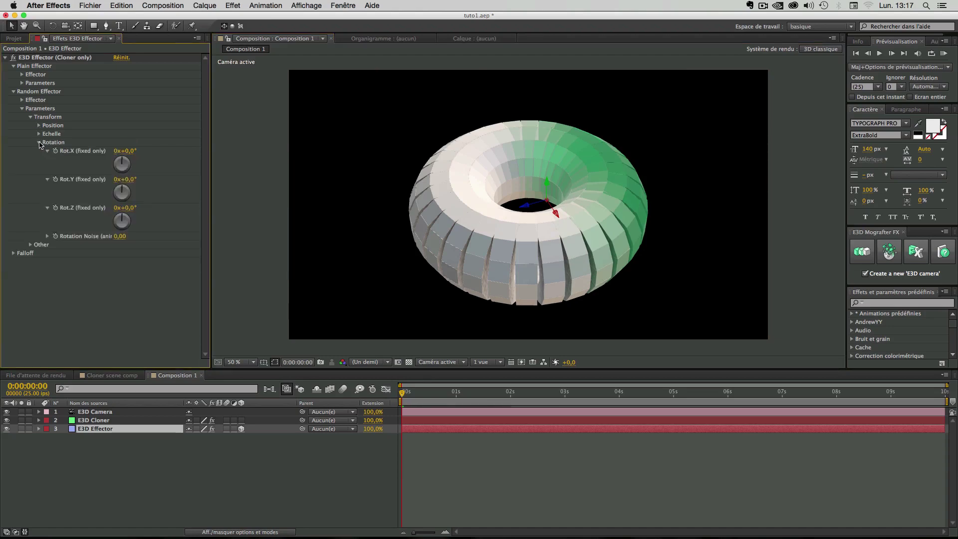
left_click(48, 150)
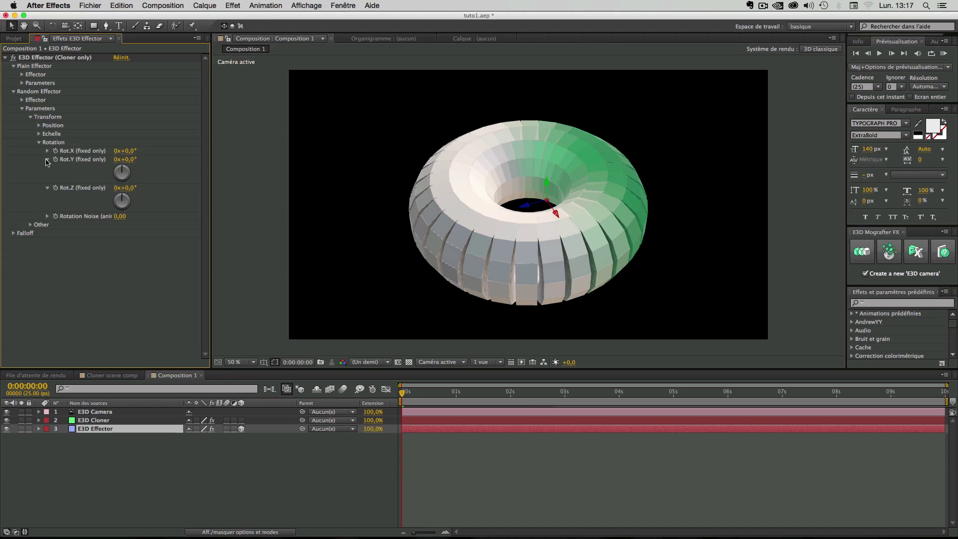
left_click(47, 160)
left_click(47, 167)
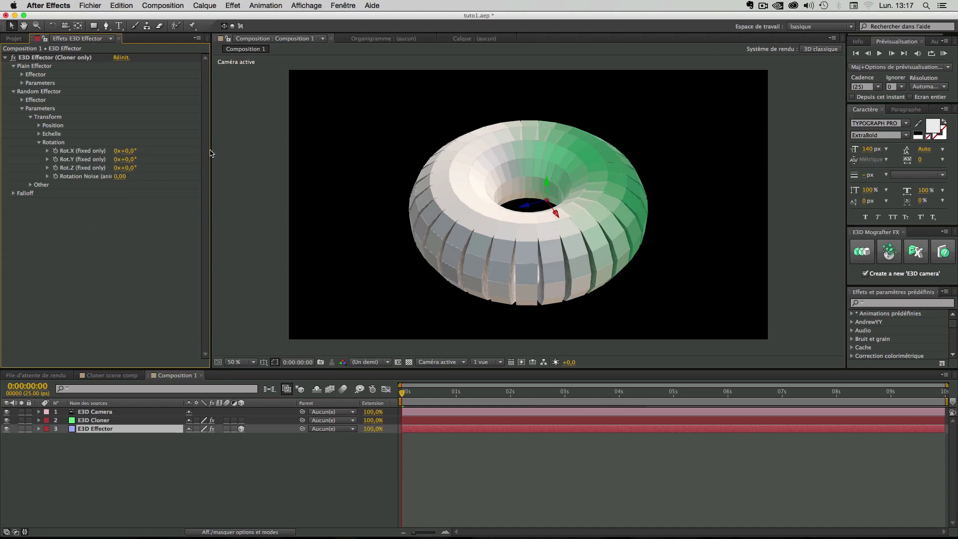
left_click_drag(210, 153, 223, 153)
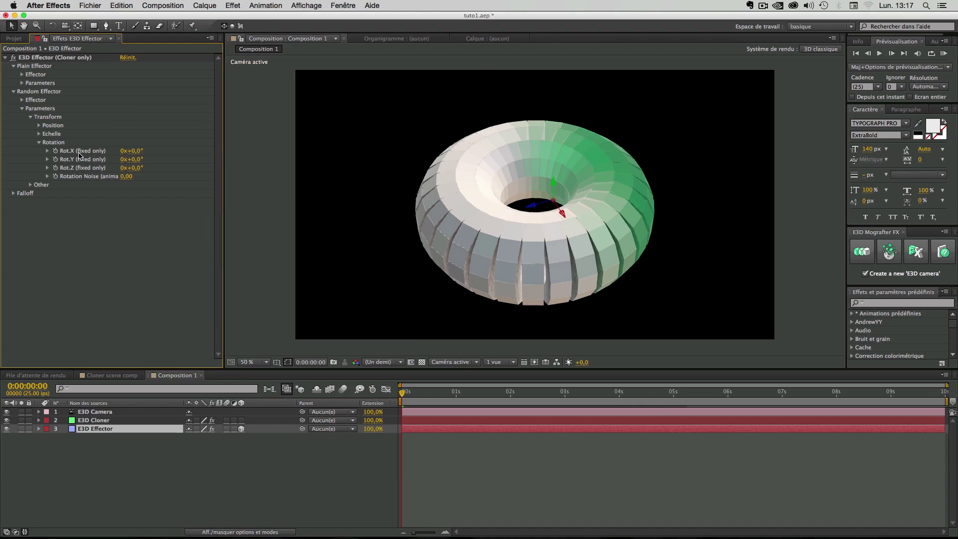
left_click(22, 101)
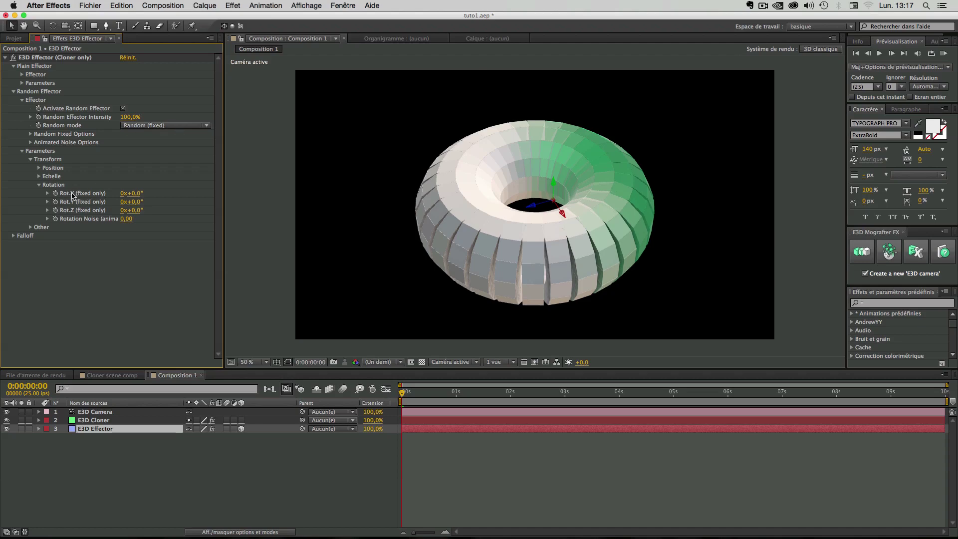
Try a random X rotation on the green tubes, undo it, and widen the Effect Controls panel
mouse_move(139, 195)
left_mouse_down()
mouse_move(168, 196)
mouse_move(152, 186)
left_mouse_up()
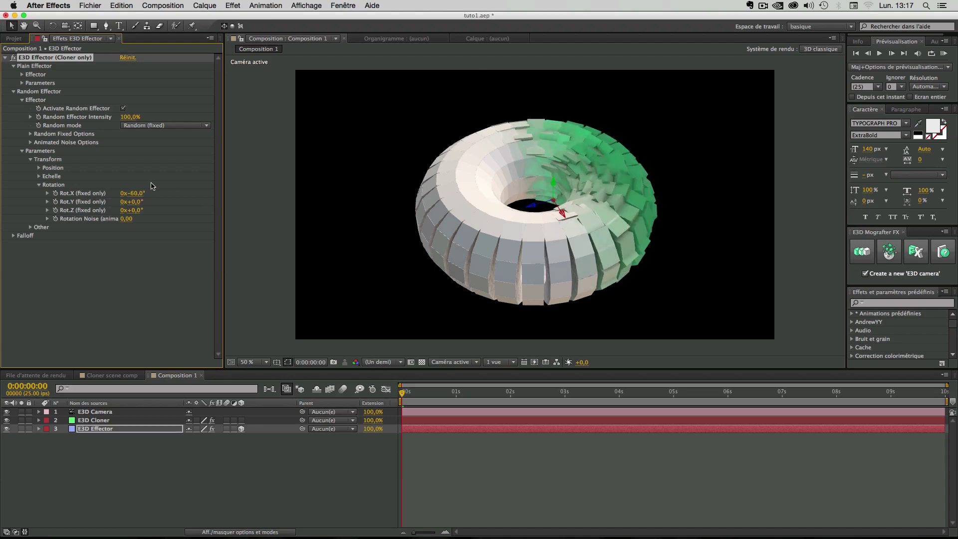
key("super+z")
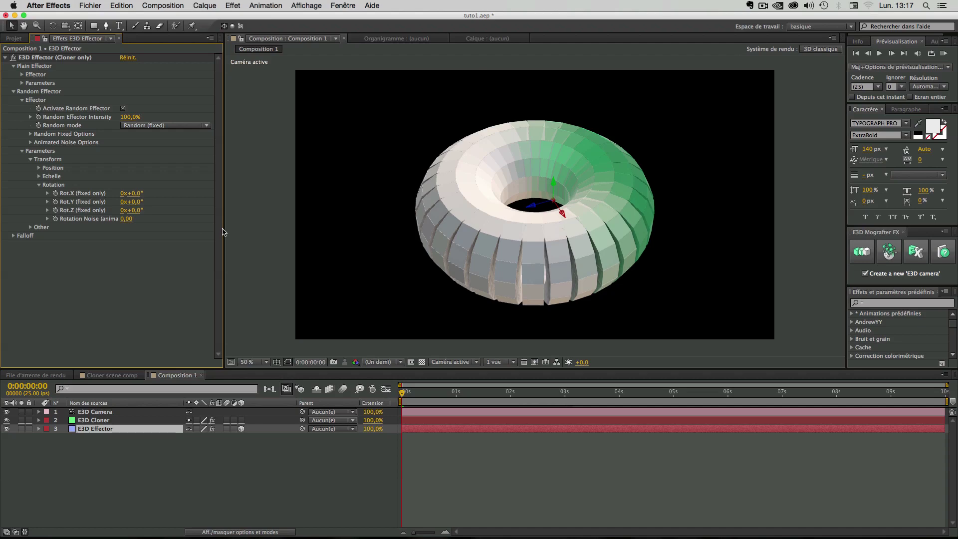
left_click_drag(223, 232, 269, 232)
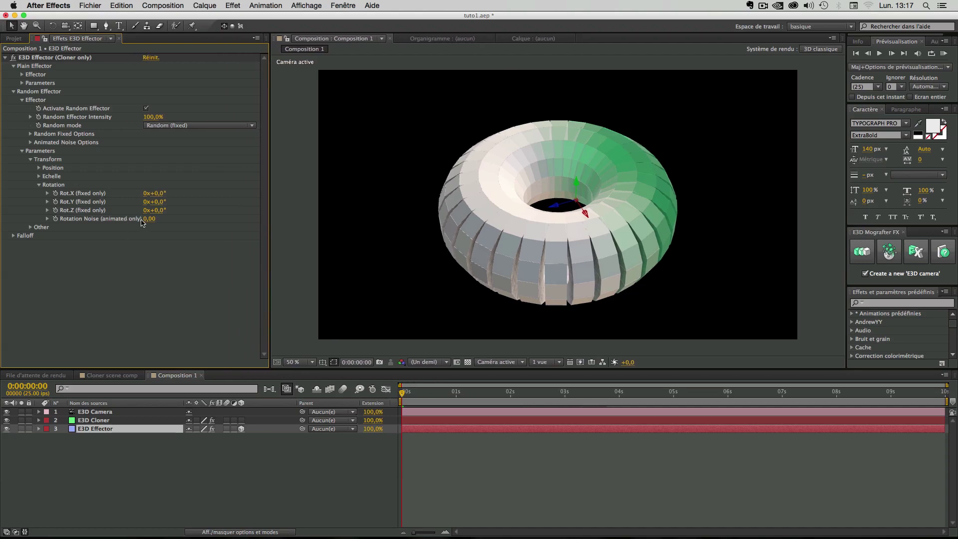
Try adding rotation noise, undo it back to 0, and scrub forward to check the tubes
mouse_move(149, 220)
left_mouse_down()
mouse_move(181, 225)
mouse_move(155, 225)
mouse_move(167, 224)
left_mouse_up()
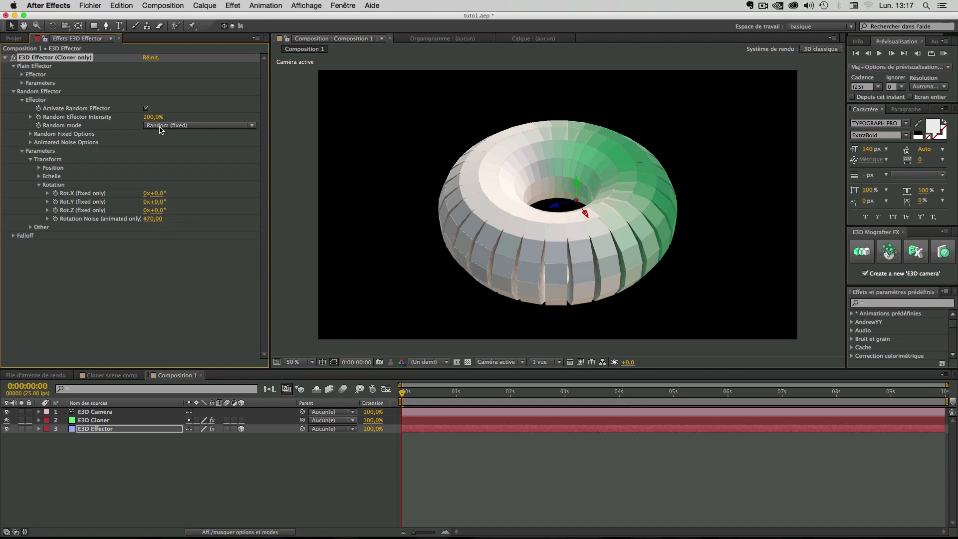
key("super+z")
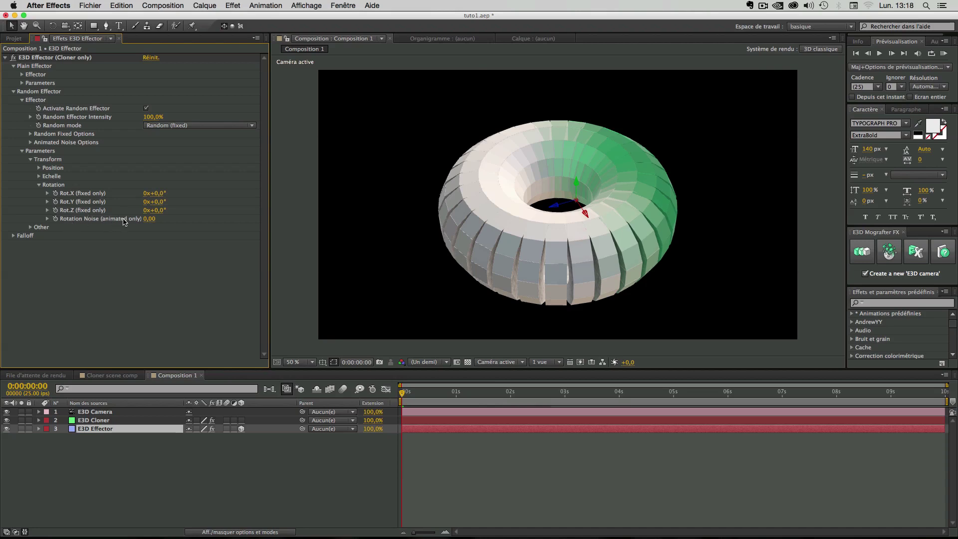
left_click_drag(414, 392, 391, 395)
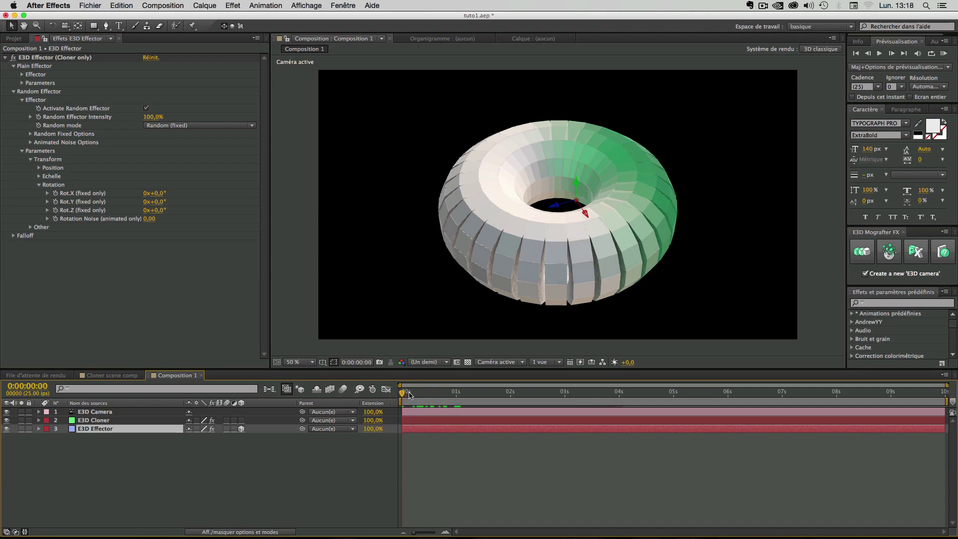
Switch Random mode to Animated Noise and preview rotation noise on the green tubes
left_click(154, 128)
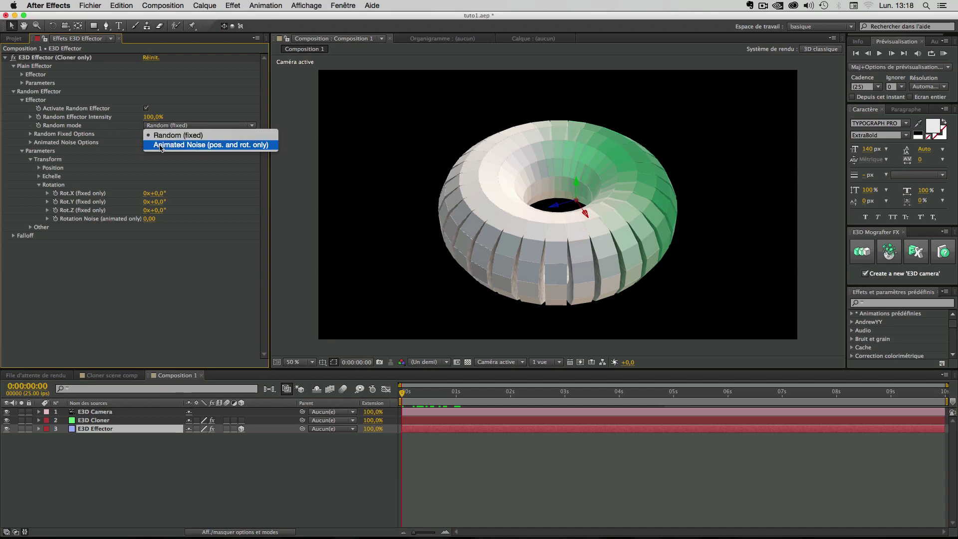
left_click(224, 145)
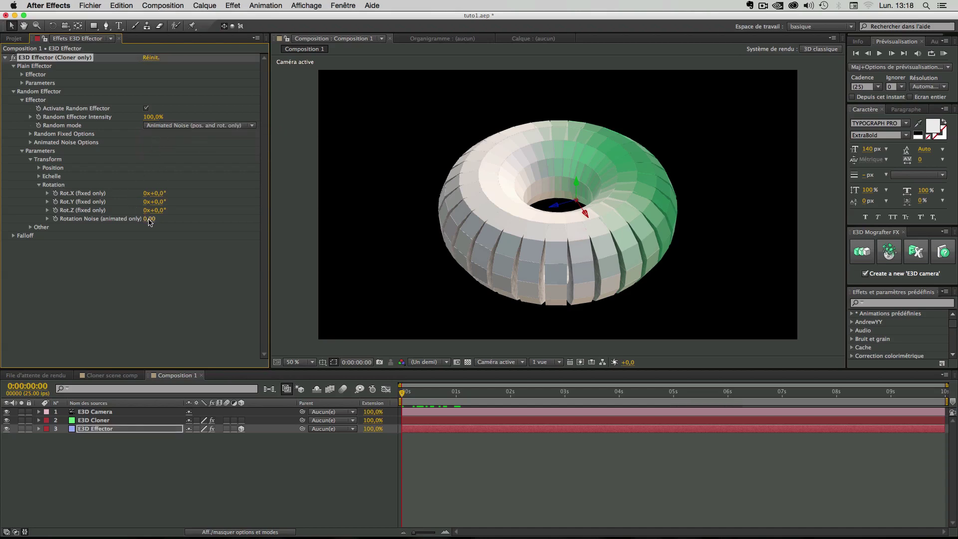
left_click_drag(149, 222, 163, 222)
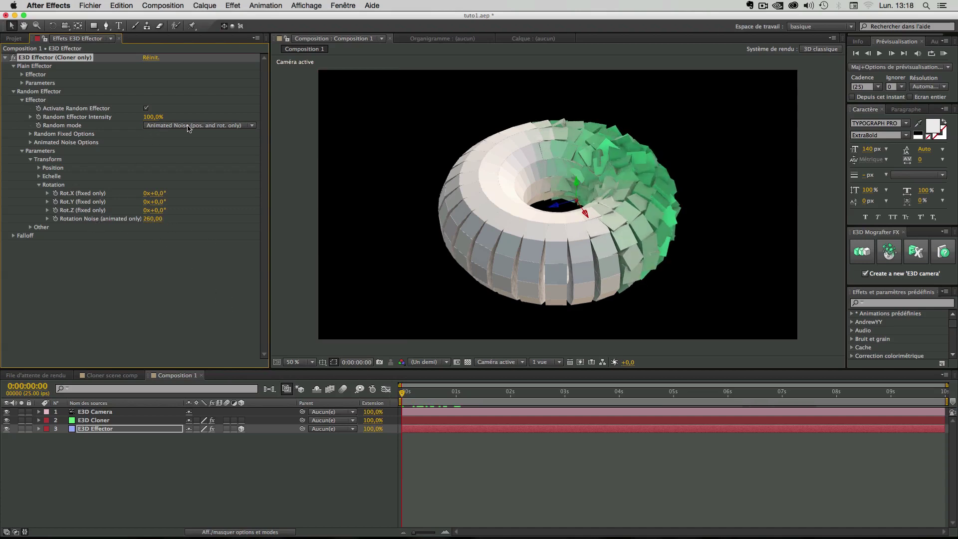
mouse_move(406, 393)
left_mouse_down()
mouse_move(550, 401)
mouse_move(402, 401)
left_mouse_up()
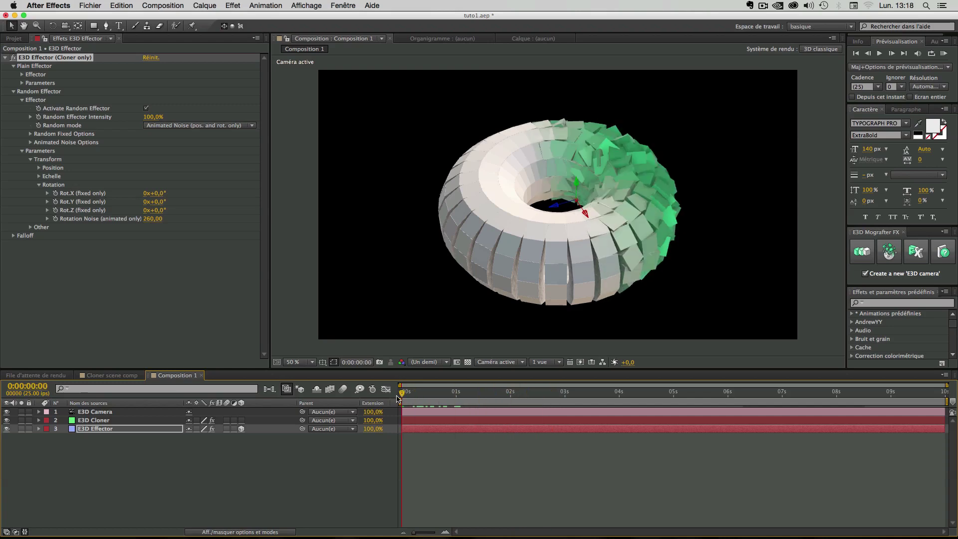
Reset Rotation Noise to 0 and collapse the rotation settings
left_click(154, 219)
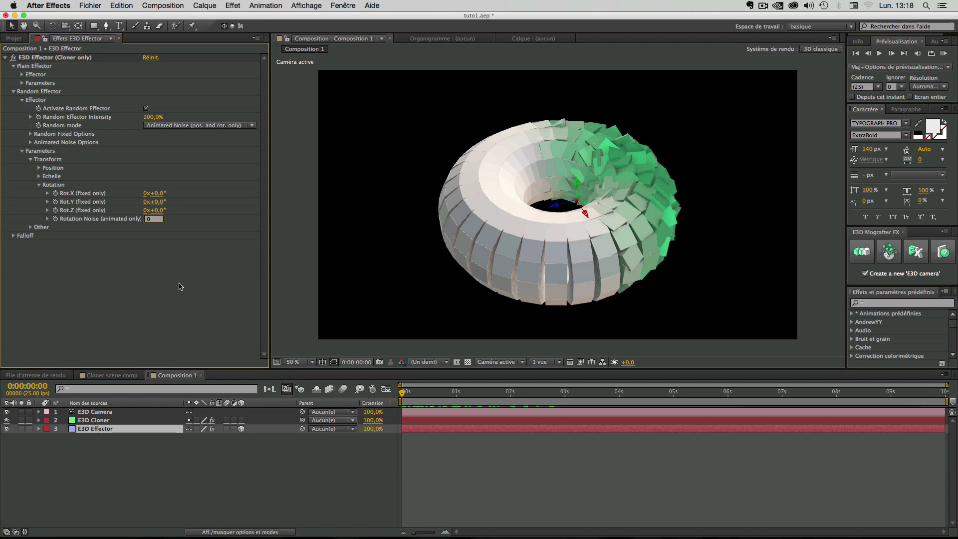
key("Return")
left_click(39, 185)
Offset the green tubes with a Pos.X of 100 and scrub through the animation
left_click(39, 168)
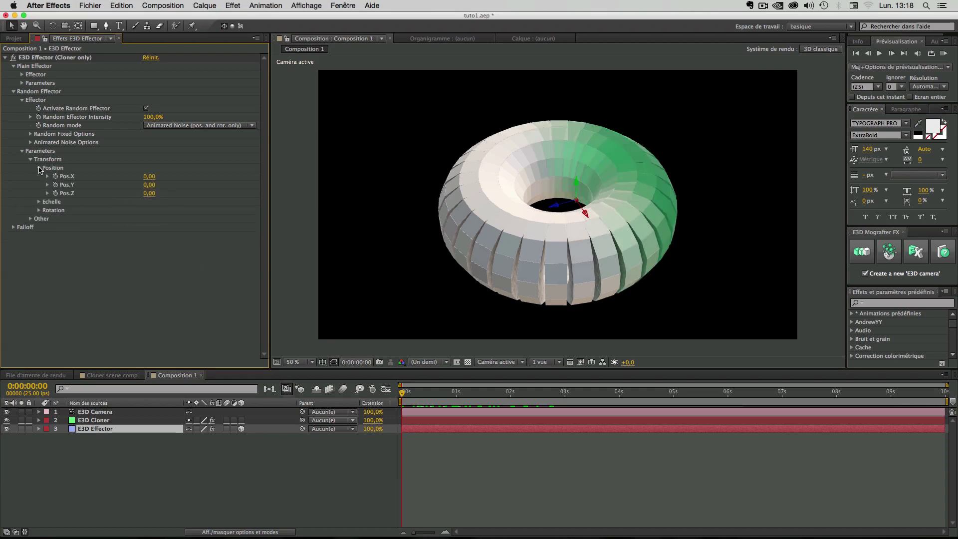
left_click_drag(156, 178, 456, 384)
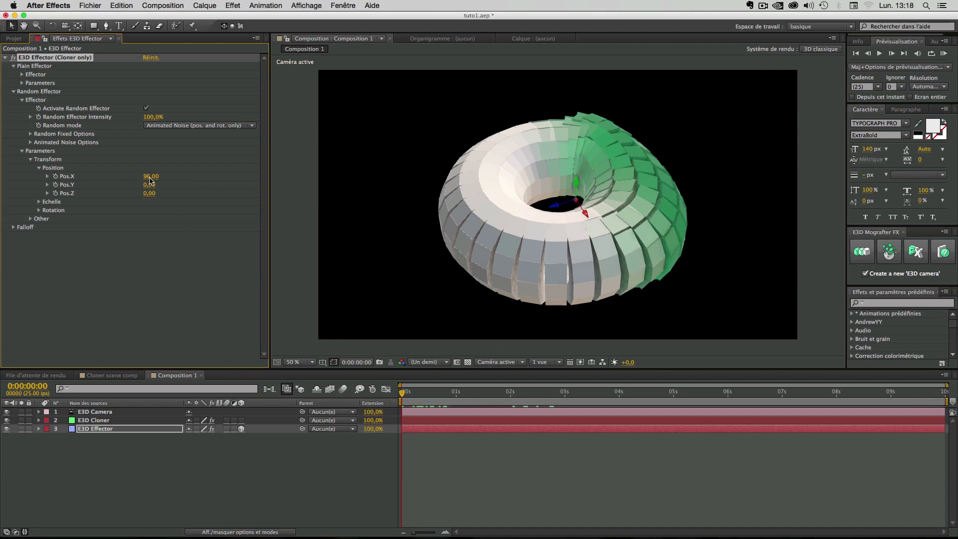
left_click_drag(150, 181, 155, 180)
left_click_drag(402, 393, 657, 400)
Preview the animated position noise, then collapse and reopen the Random Effector groups
key("space")
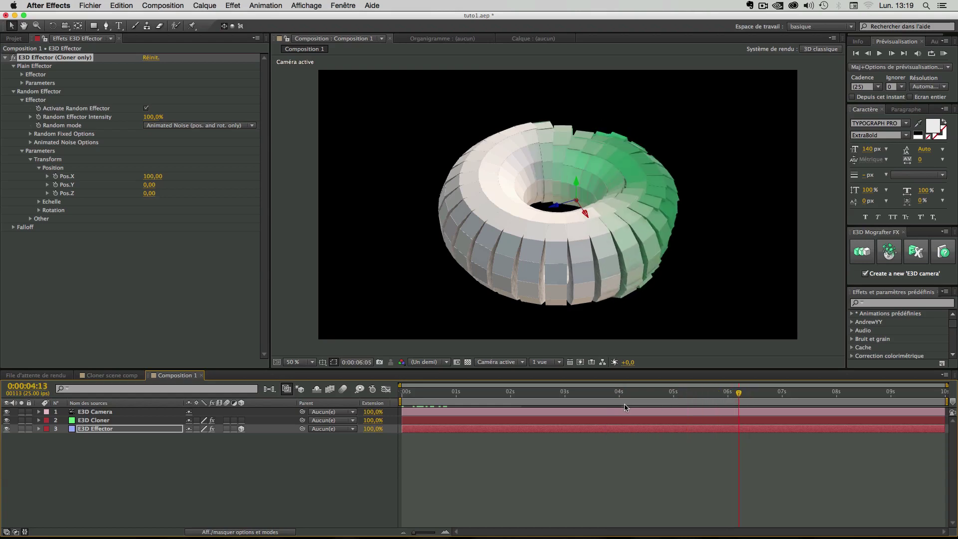
key("space")
key("Home")
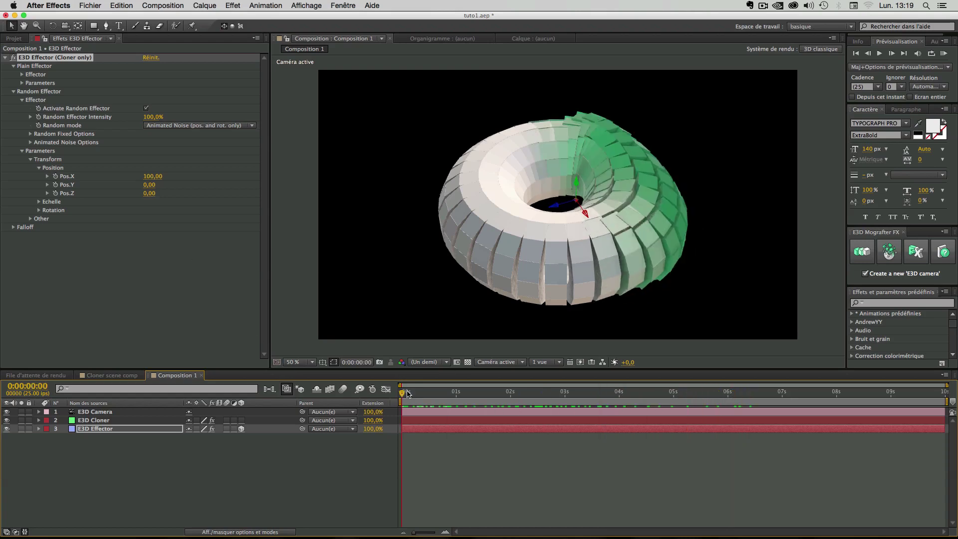
left_click_drag(407, 394, 476, 395)
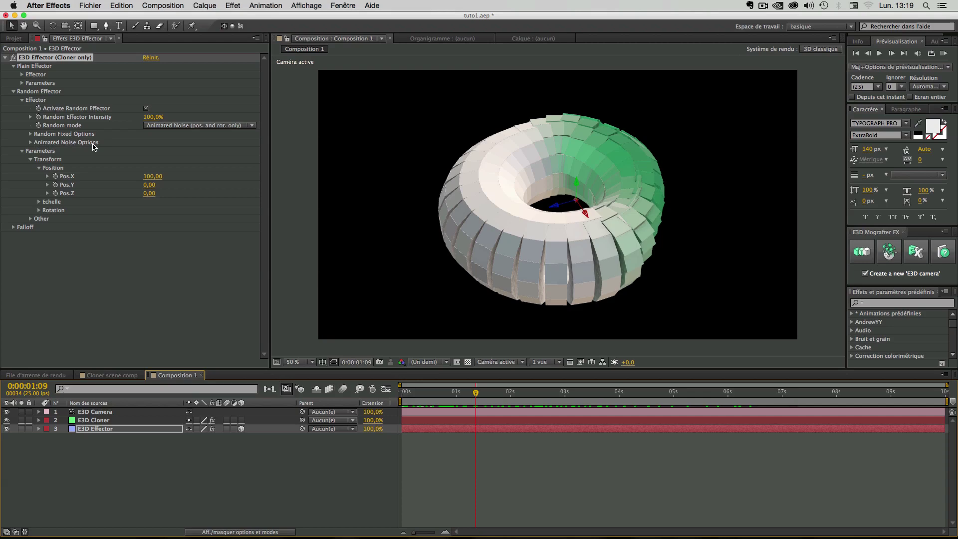
left_click(22, 100)
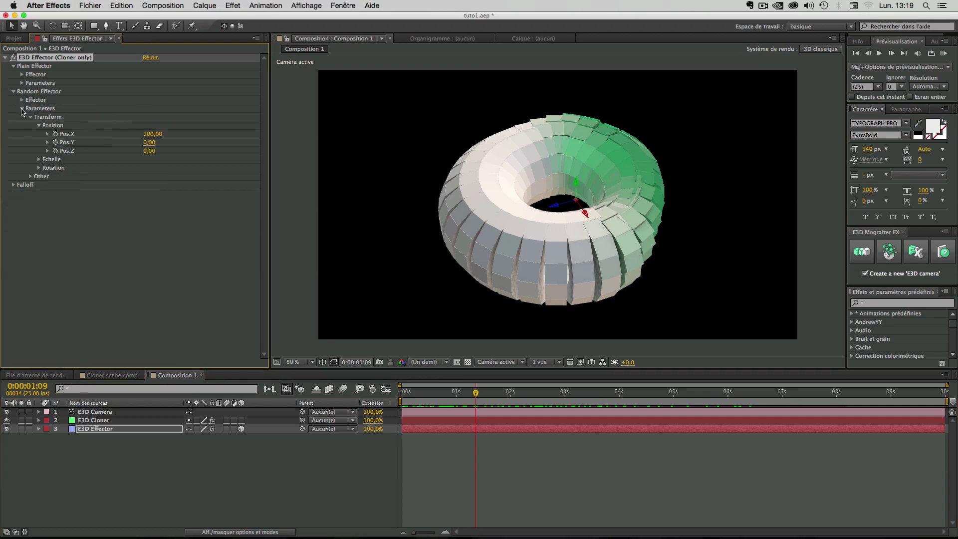
left_click(22, 108)
left_click(22, 100)
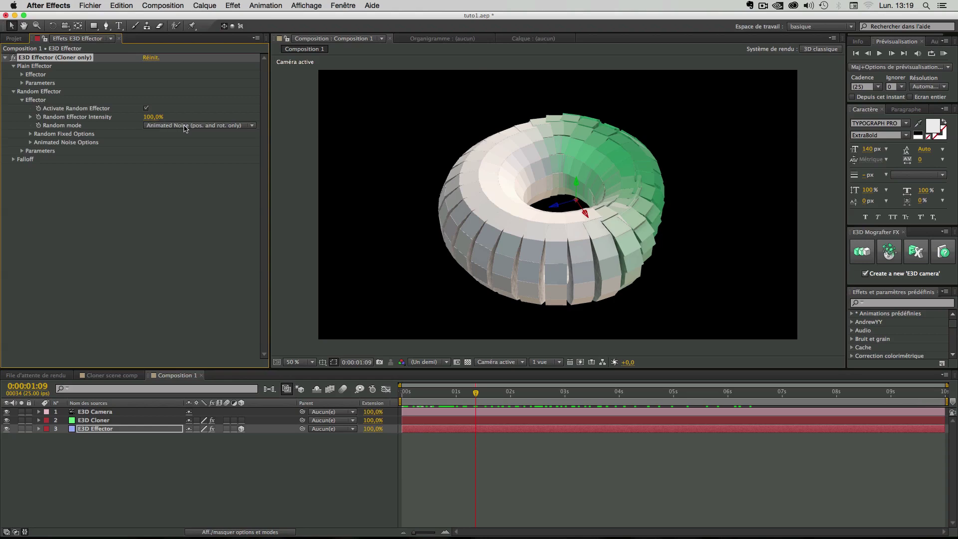
Set the Animated Noise Options' Noise Scale to 10%
left_click(31, 142)
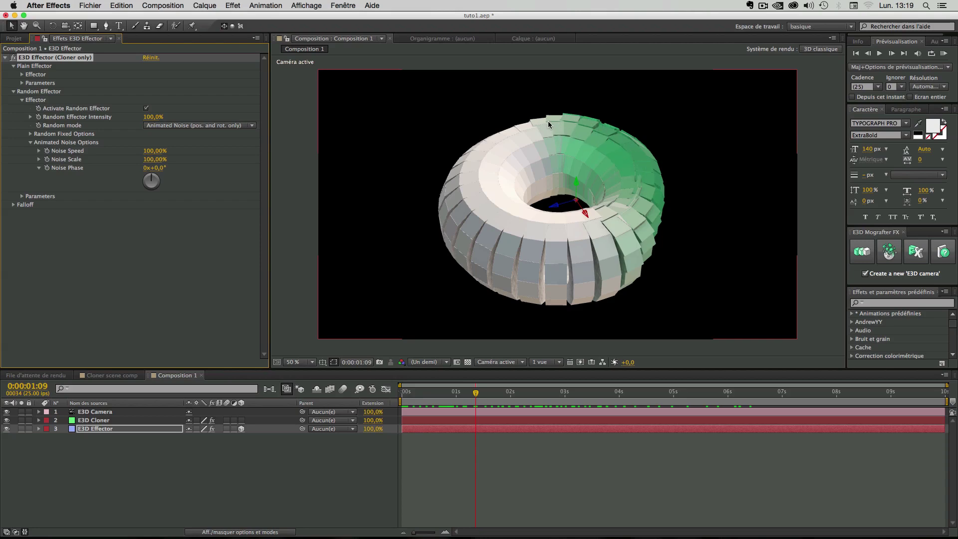
left_click_drag(154, 163, 120, 166)
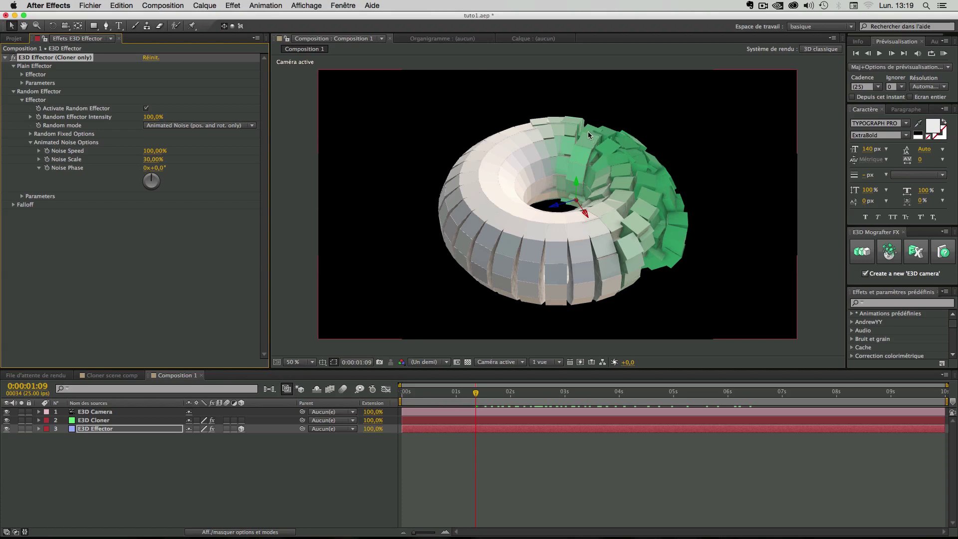
left_click(152, 160)
type("10")
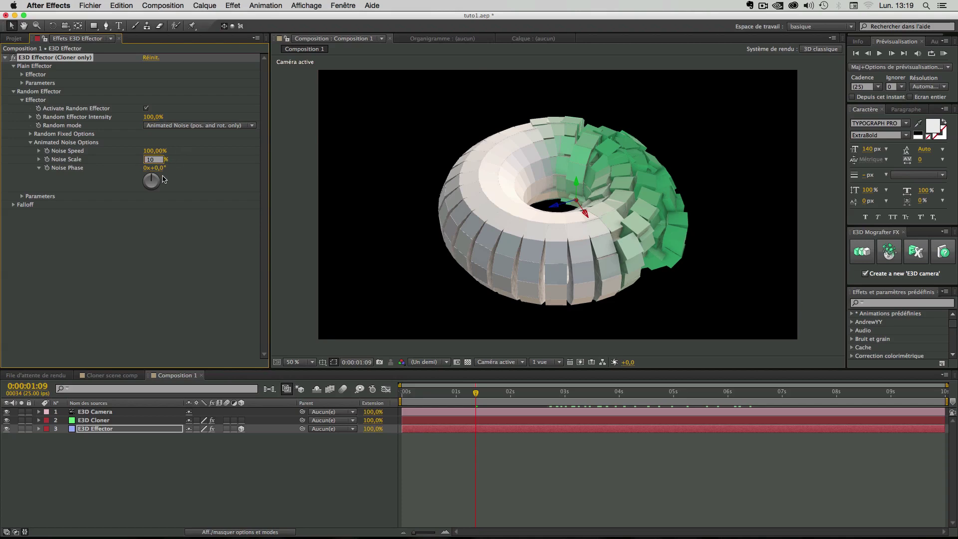
key("Return")
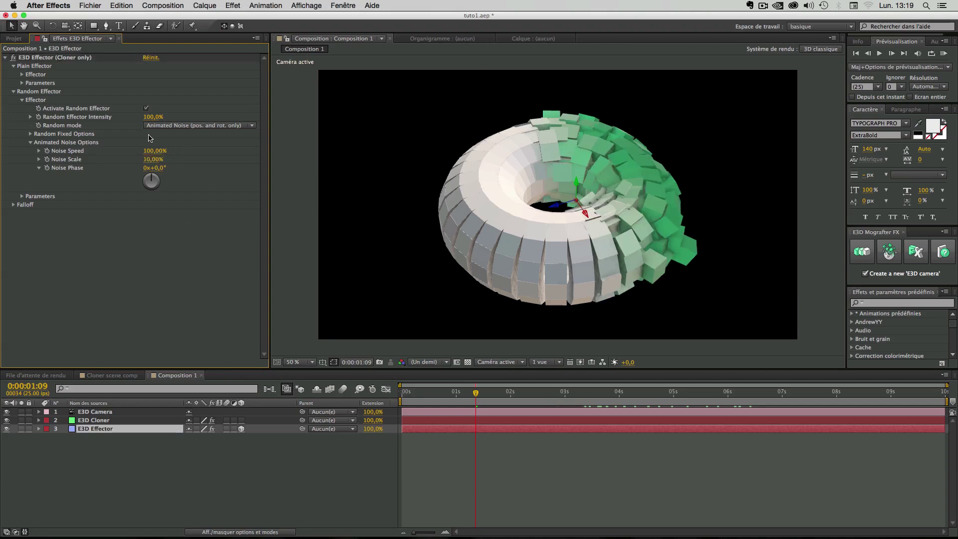
Set Pos.X, Pos.Y and Pos.Z to 10 and scrub the timeline to watch the jitter
left_click(22, 197)
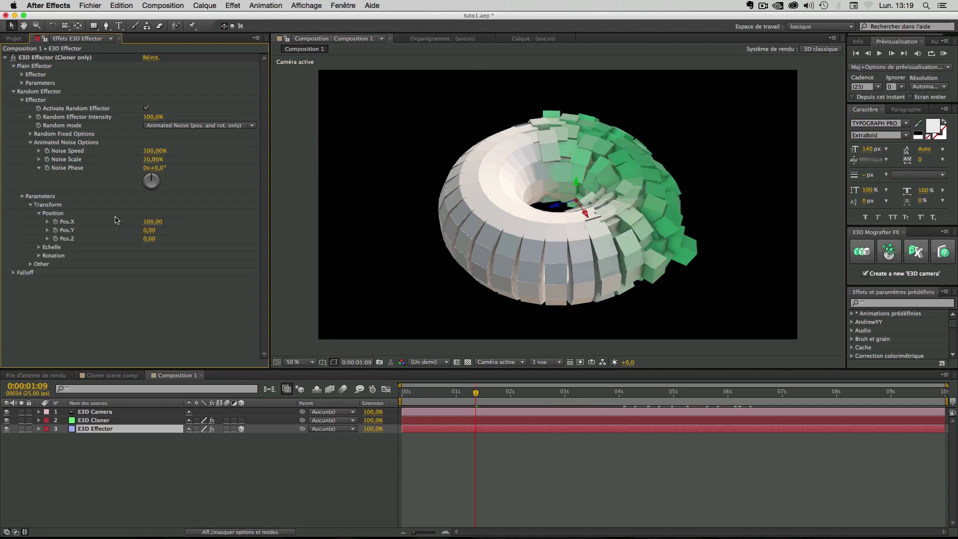
left_click(152, 222)
type("10")
key("Tab")
type("1")
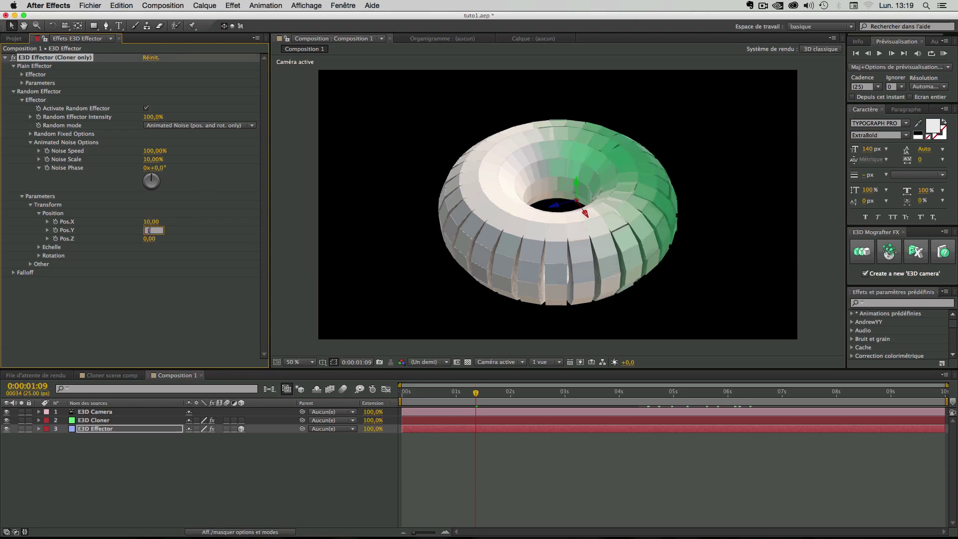
type("0")
key("Tab")
type("10")
key("Return")
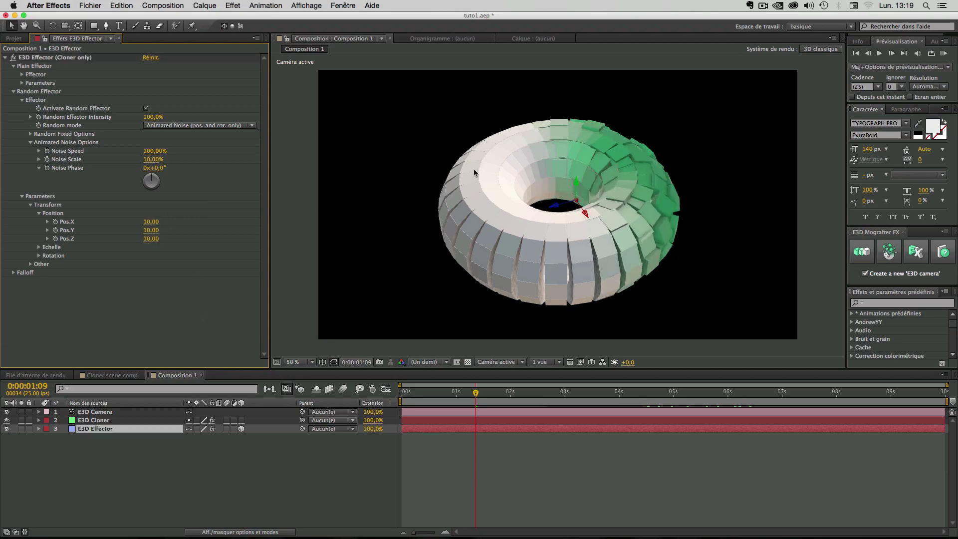
left_click_drag(414, 394, 522, 392)
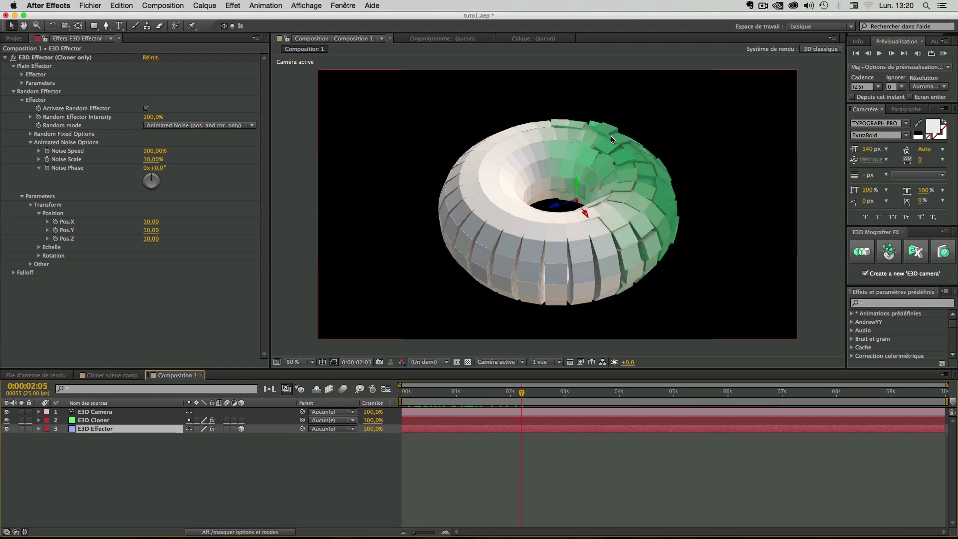
left_click(428, 394)
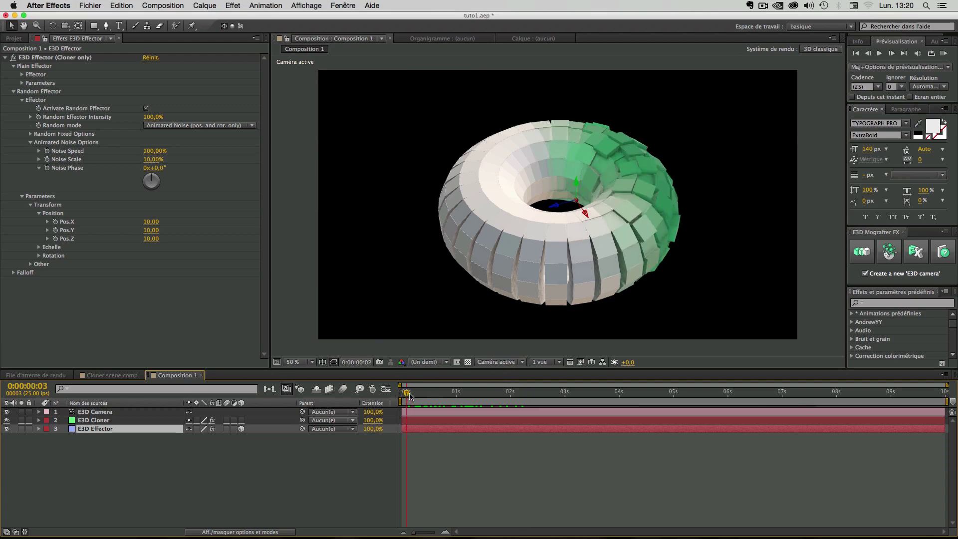
left_click_drag(429, 394, 593, 394)
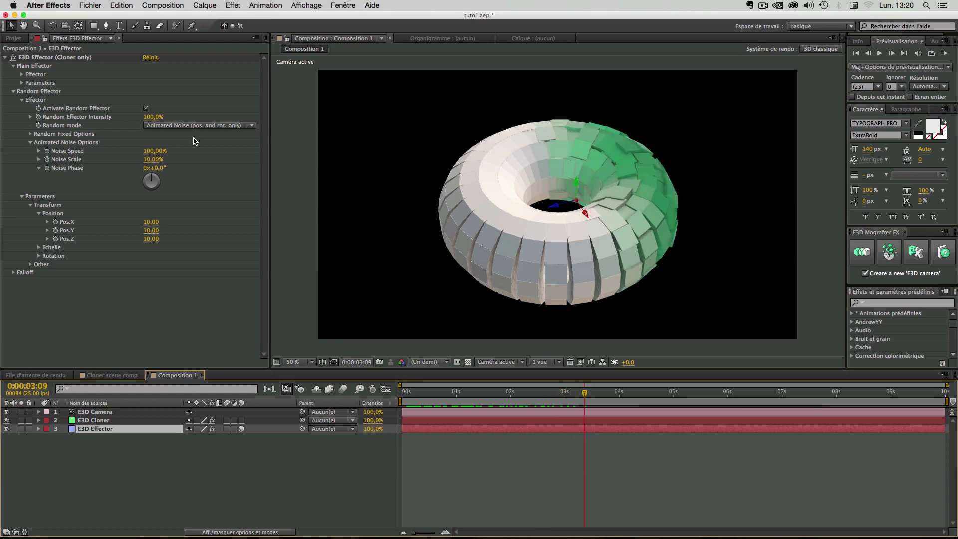
Turn off the Random Effector and collapse its groups, then expand the Plain Effector
left_click(146, 109)
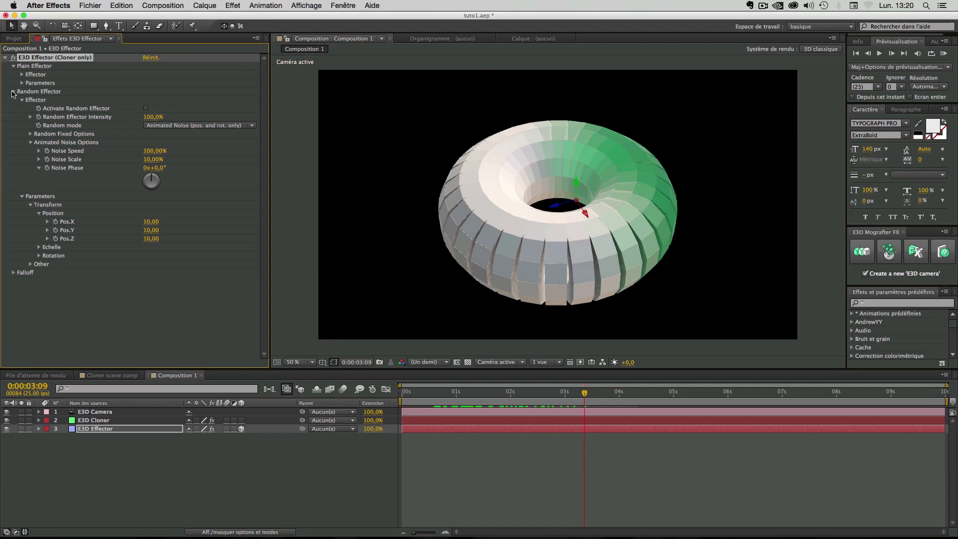
left_click(13, 92)
left_click(13, 66)
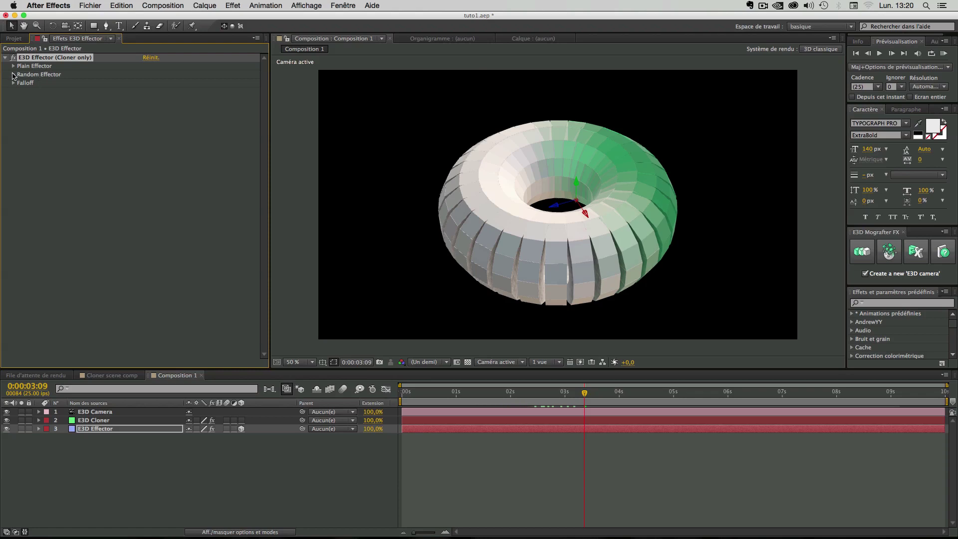
left_click(13, 75)
left_click(21, 83)
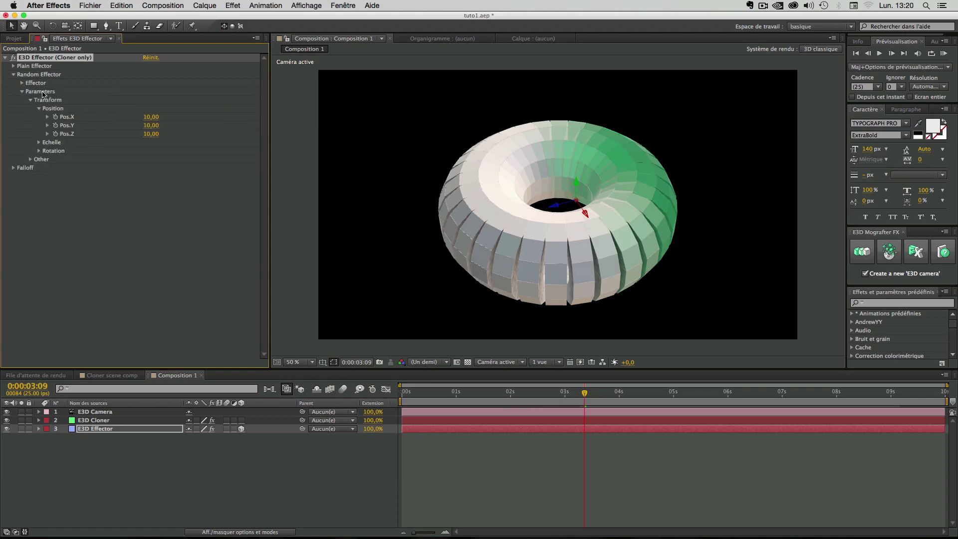
left_click(13, 75)
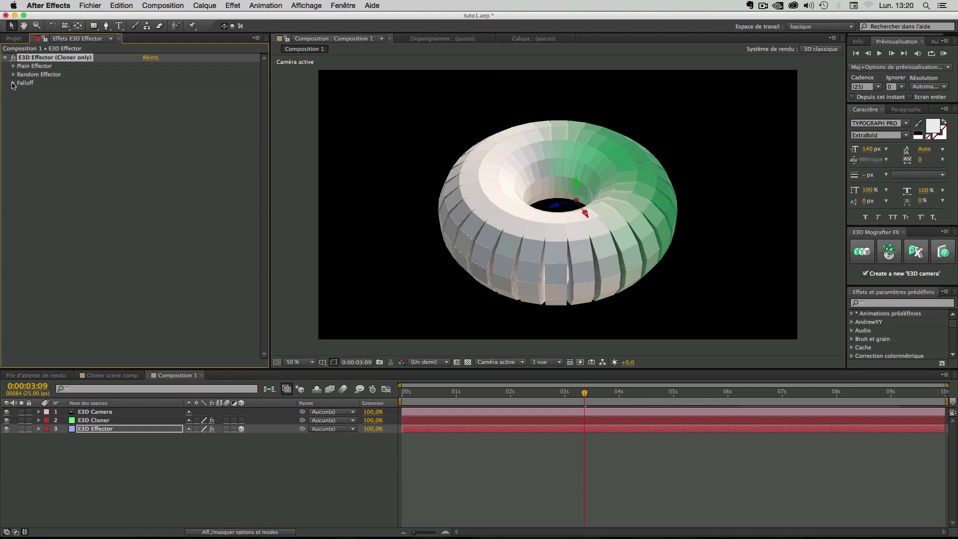
left_click(13, 67)
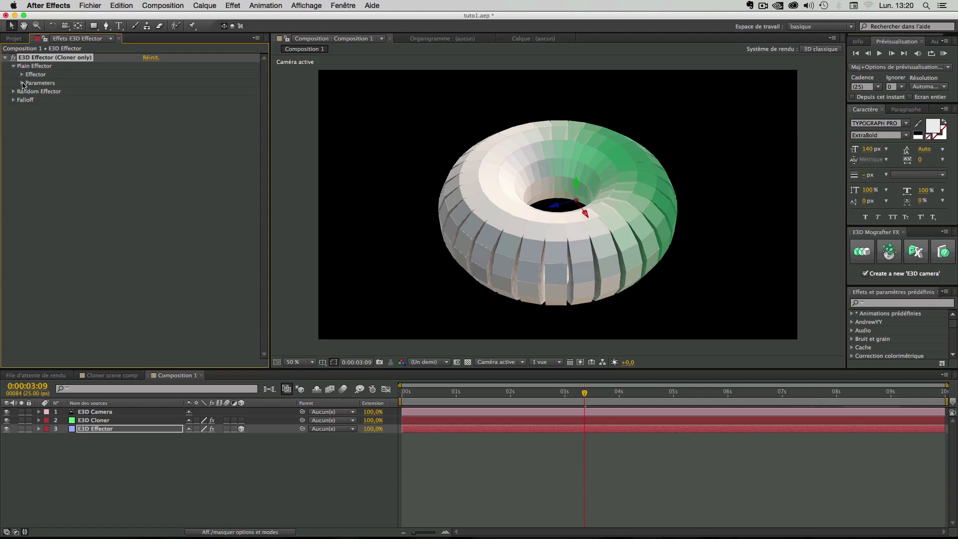
Set the Plain Effector's Scale.X, Scale.Y and Scale.Z to 0
left_click(22, 84)
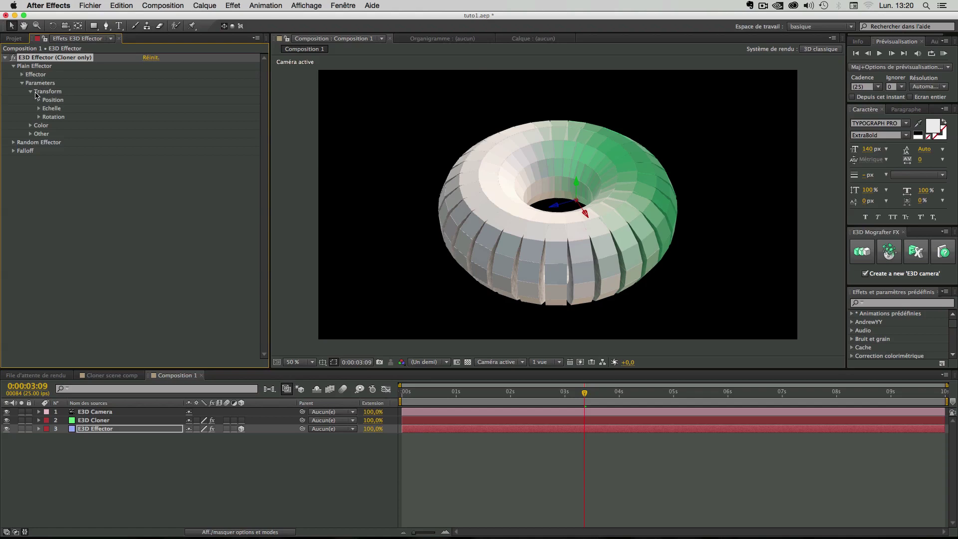
left_click(39, 100)
left_click(39, 100)
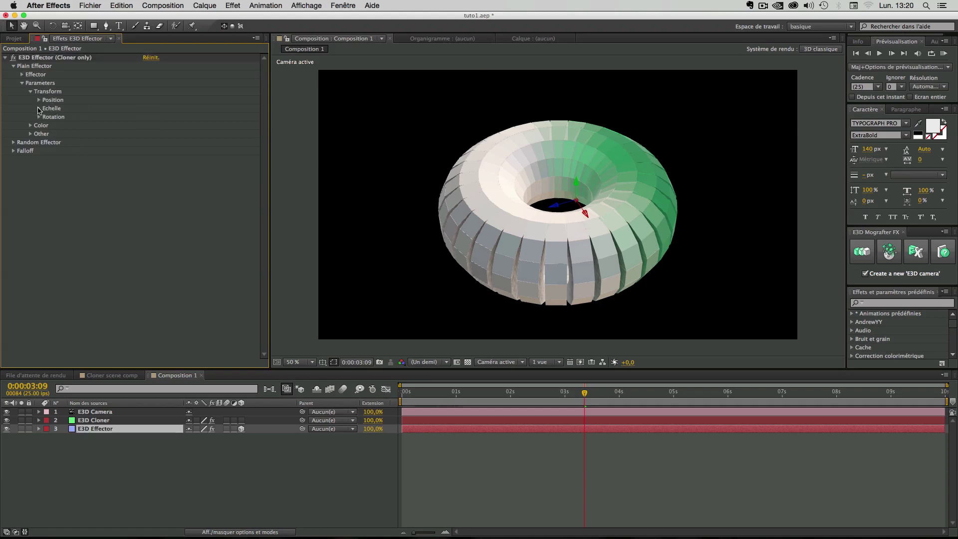
left_click(39, 108)
left_click(153, 119)
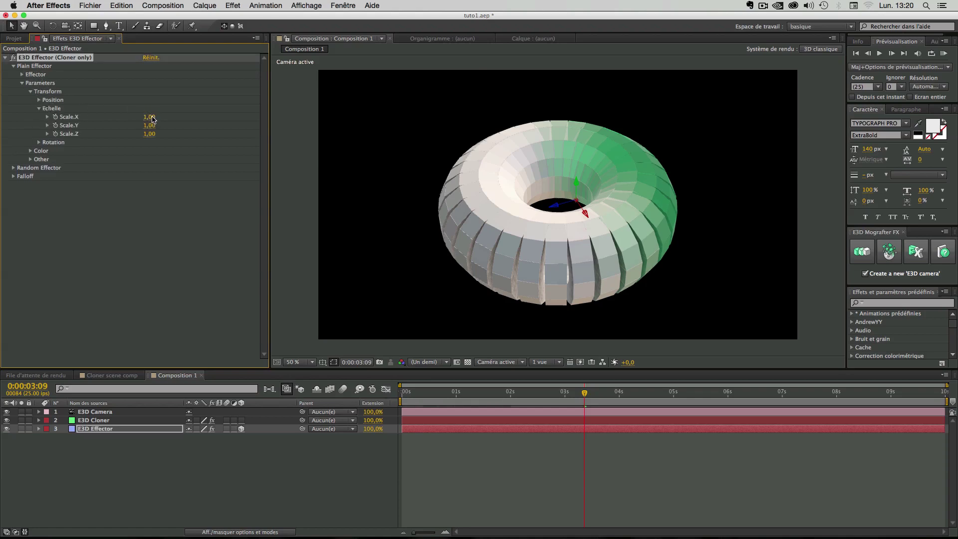
left_click(150, 117)
type("0")
key("Tab")
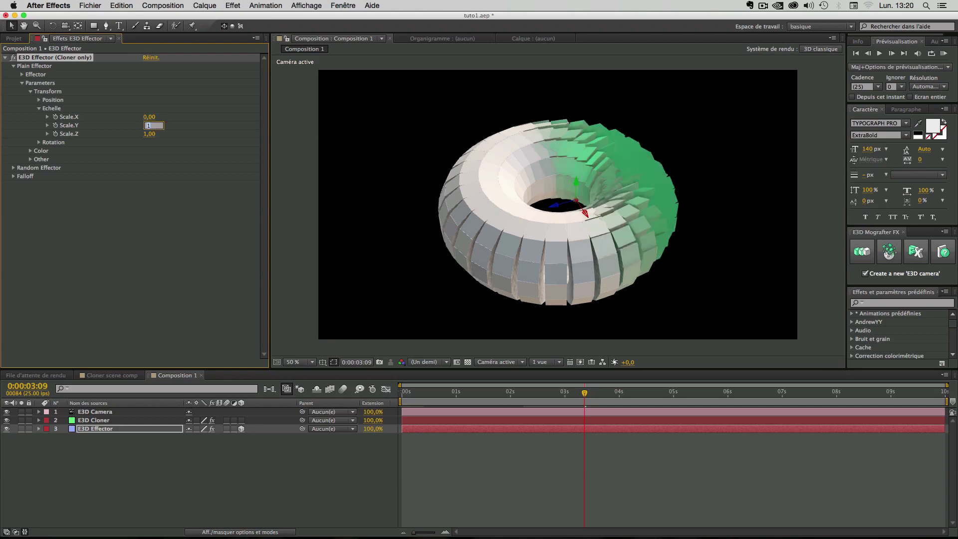
type("0")
key("Tab")
type("0")
key("Return")
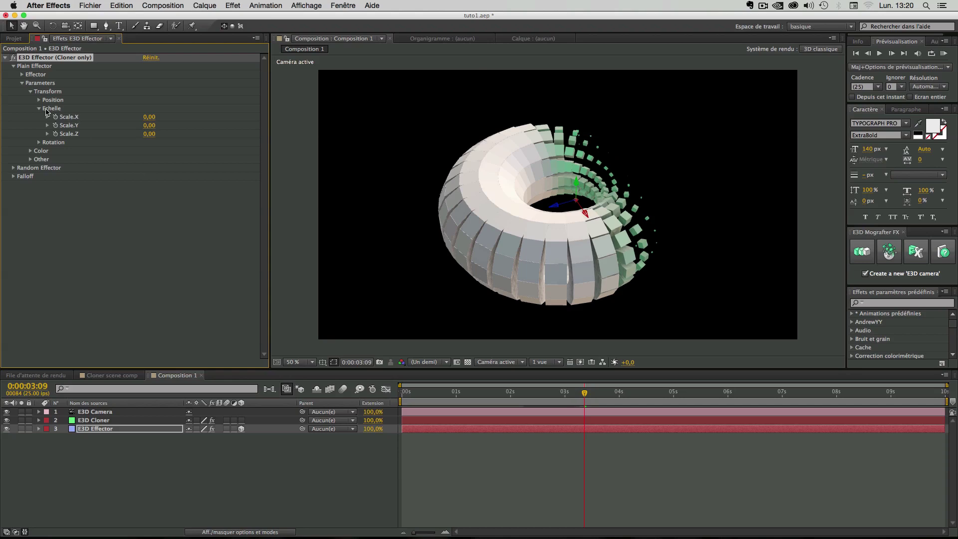
Drag the effector gizmo so the shrinking sweeps further around the torus
left_click(40, 109)
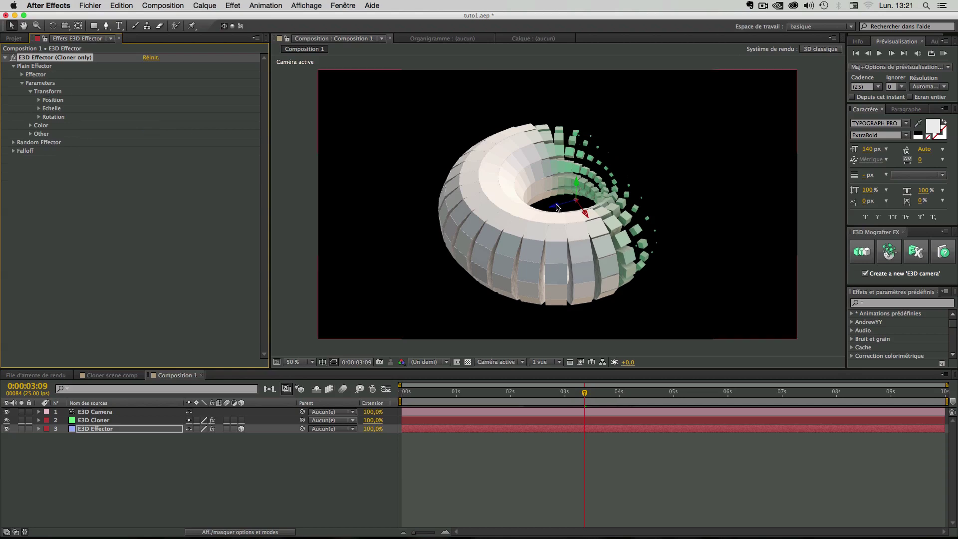
left_click_drag(554, 208, 586, 200)
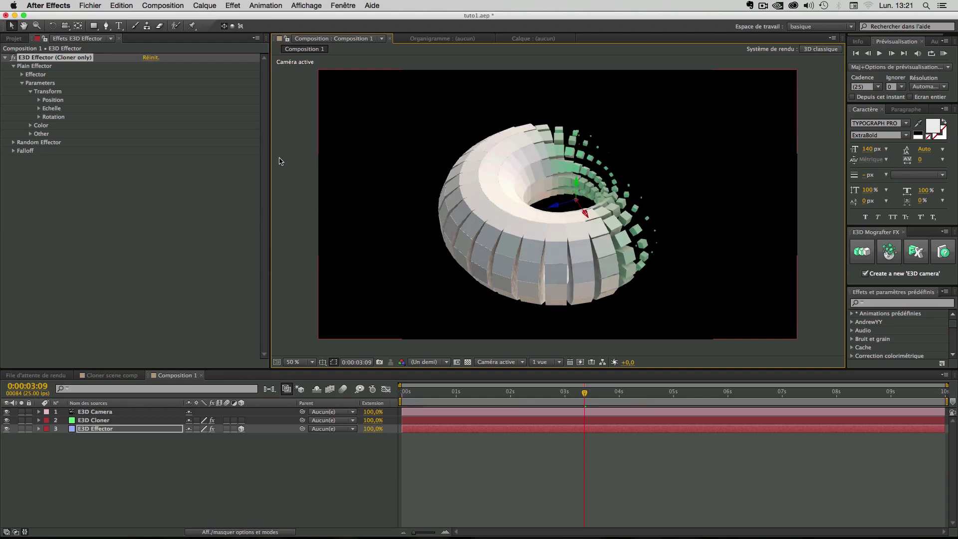
left_click(13, 66)
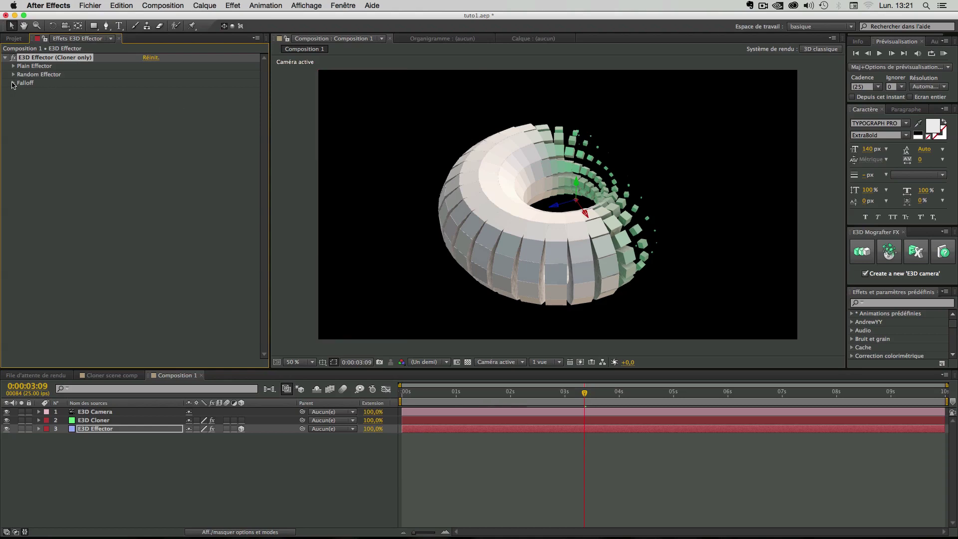
Reveal the Falloff settings and drag the effector gizmo so more clones shrink into cubes
left_click(13, 83)
left_click(13, 83)
left_click(13, 83)
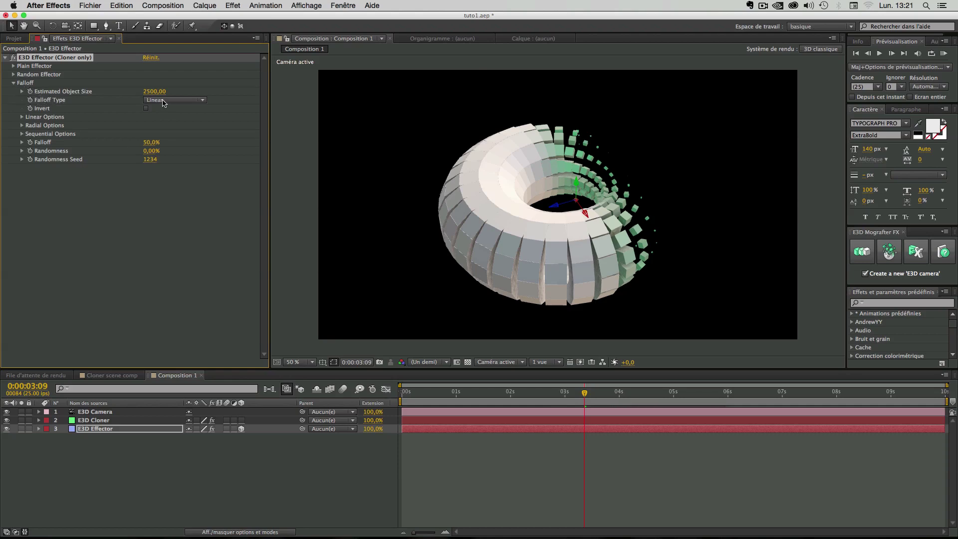
mouse_move(560, 207)
left_mouse_down()
mouse_move(531, 208)
mouse_move(583, 204)
mouse_move(558, 209)
left_mouse_up()
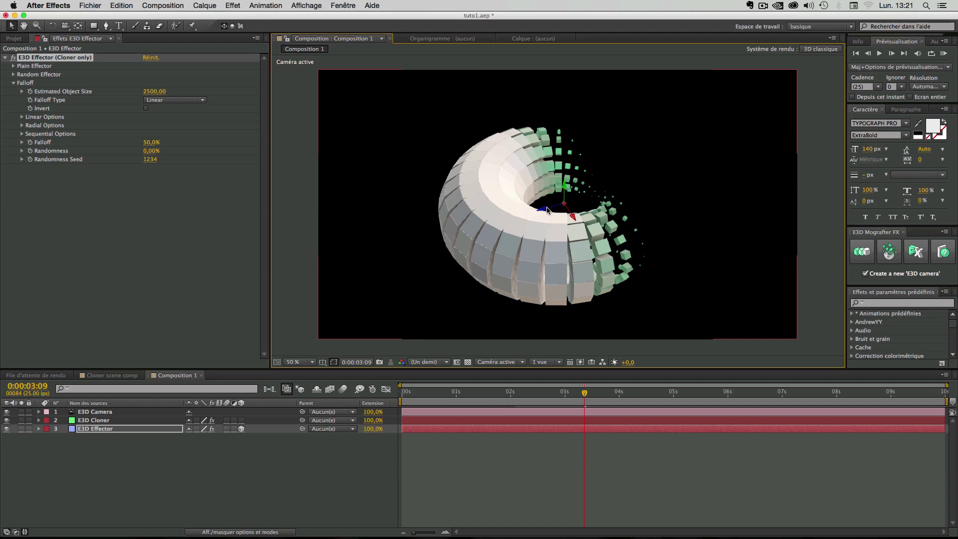
left_click_drag(548, 208, 574, 219)
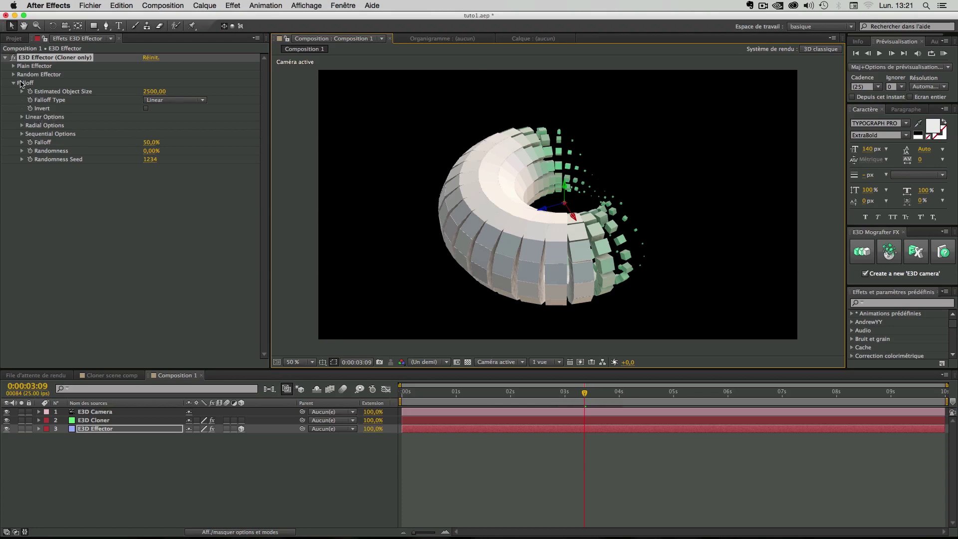
Show the Linear Options and drag the effector so most of the torus reappears
left_click(23, 118)
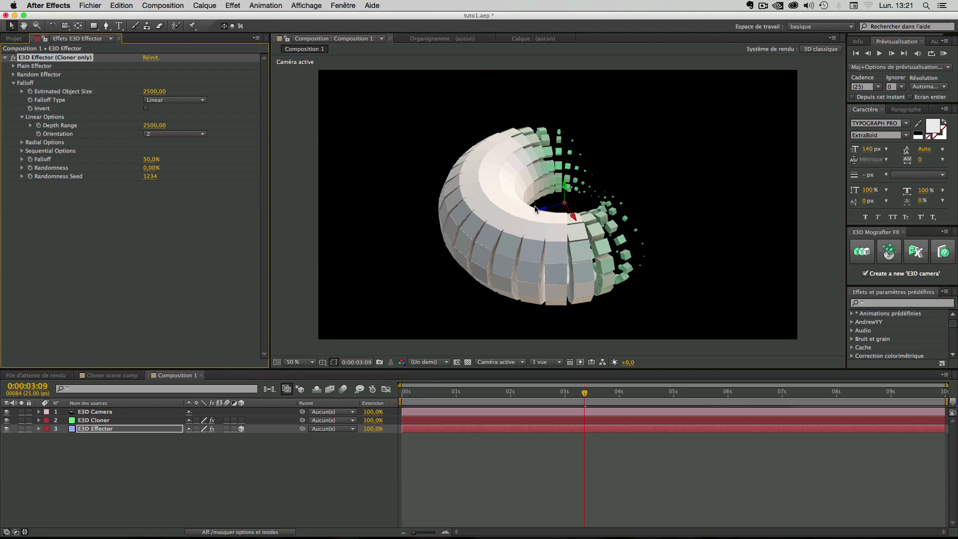
left_click_drag(551, 209, 530, 218)
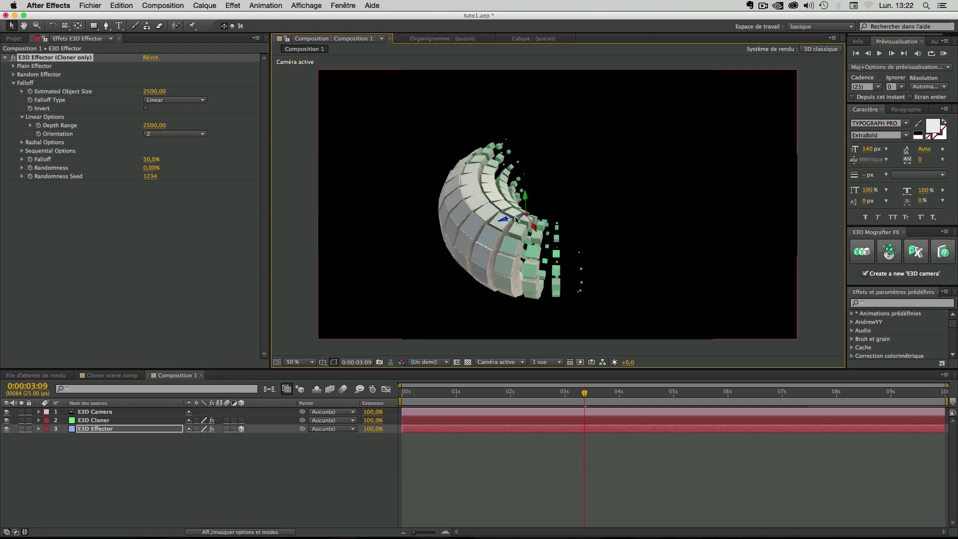
left_click(168, 134)
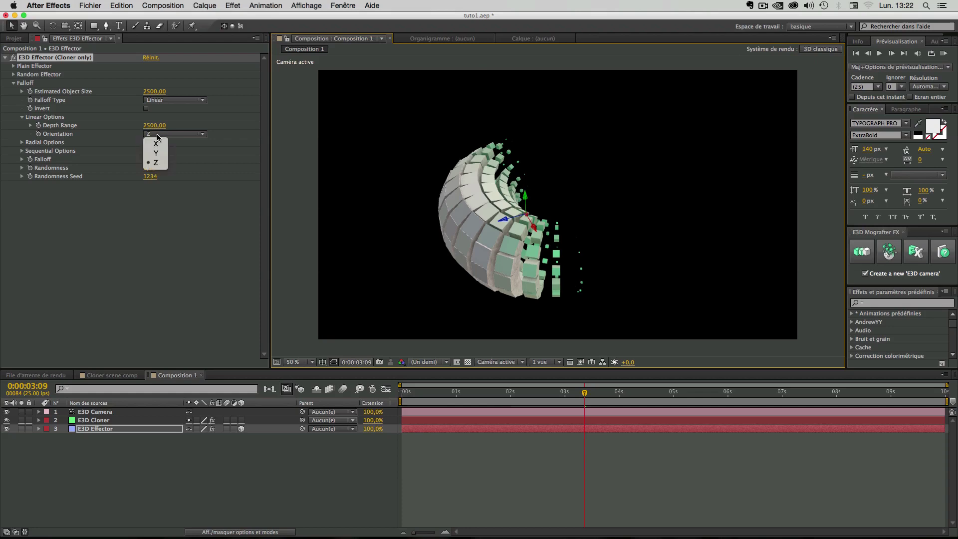
left_click(160, 145)
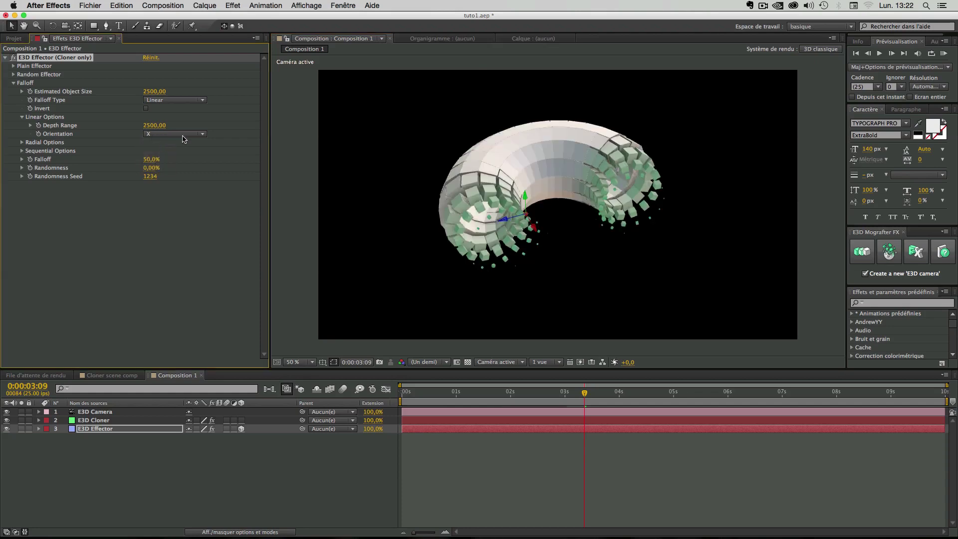
left_click_drag(534, 229, 548, 248)
mouse_move(554, 258)
left_mouse_down()
mouse_move(519, 206)
mouse_move(541, 236)
mouse_move(548, 280)
mouse_move(535, 221)
mouse_move(549, 244)
left_mouse_up()
Set the linear falloff Orientation to Y and orbit to view the torus edge-on
left_click(164, 134)
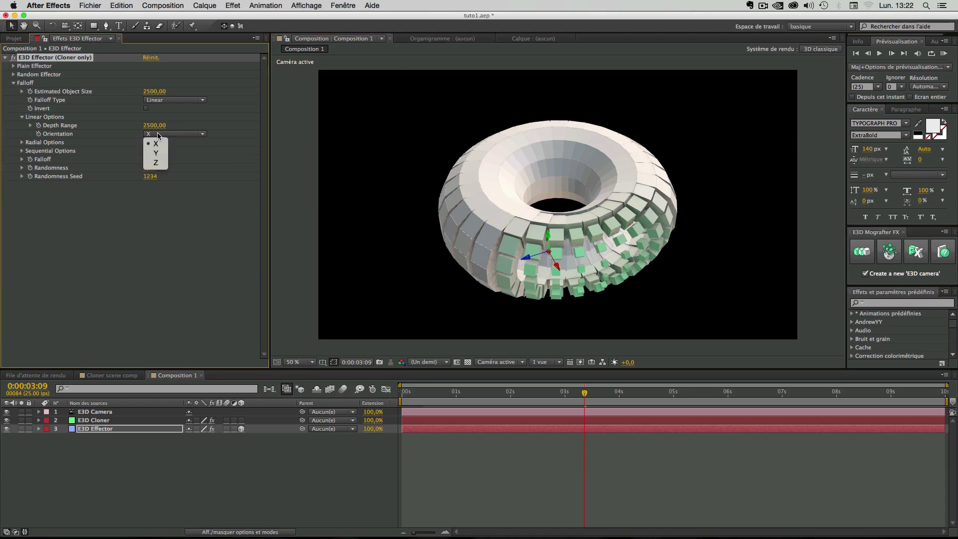
left_click(158, 154)
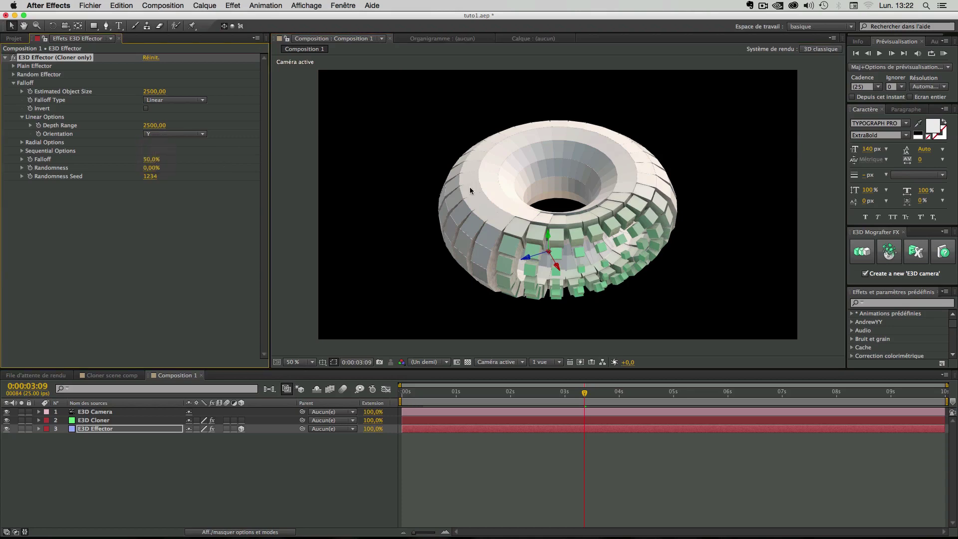
key("c")
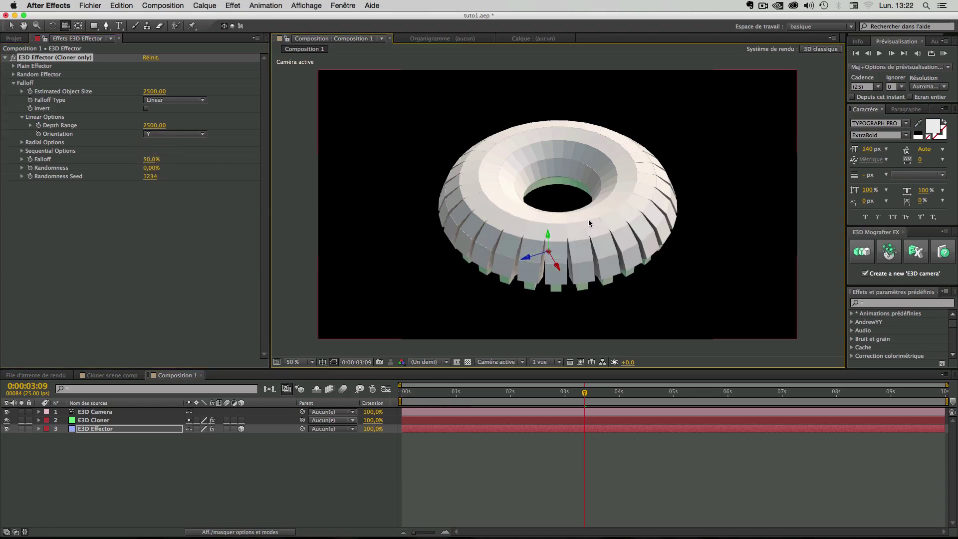
left_click_drag(589, 219, 559, 243)
key("v")
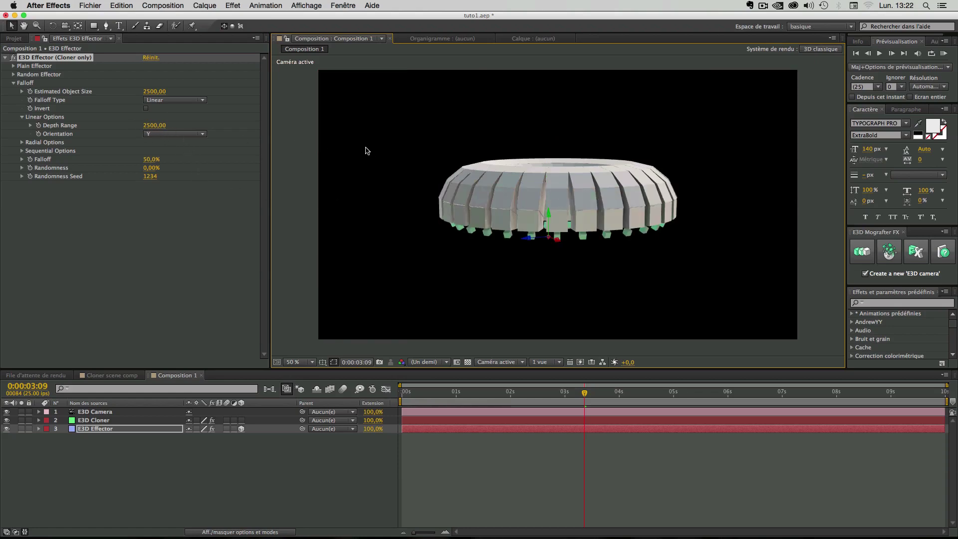
left_click(156, 101)
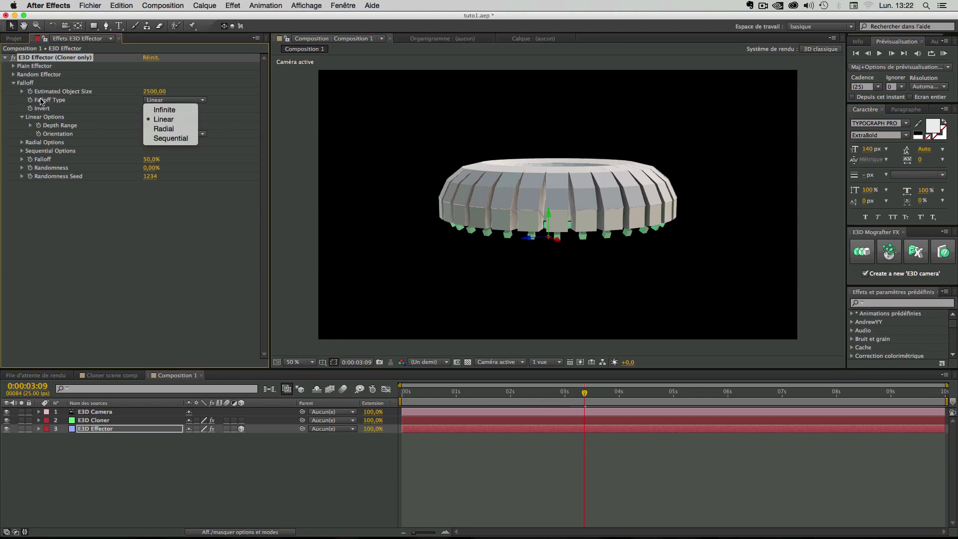
Change the effector's Falloff Type to Radial
left_click(228, 100)
left_click(185, 99)
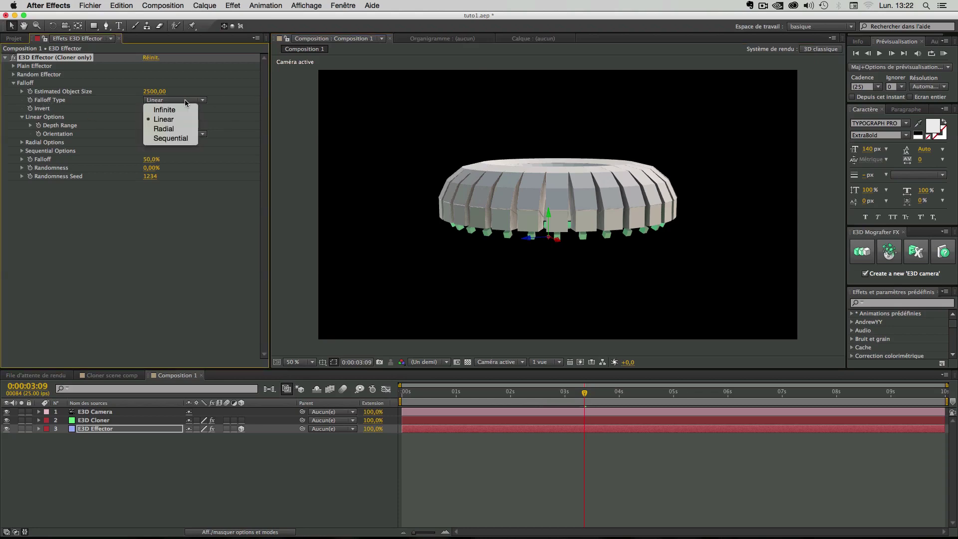
left_click(166, 130)
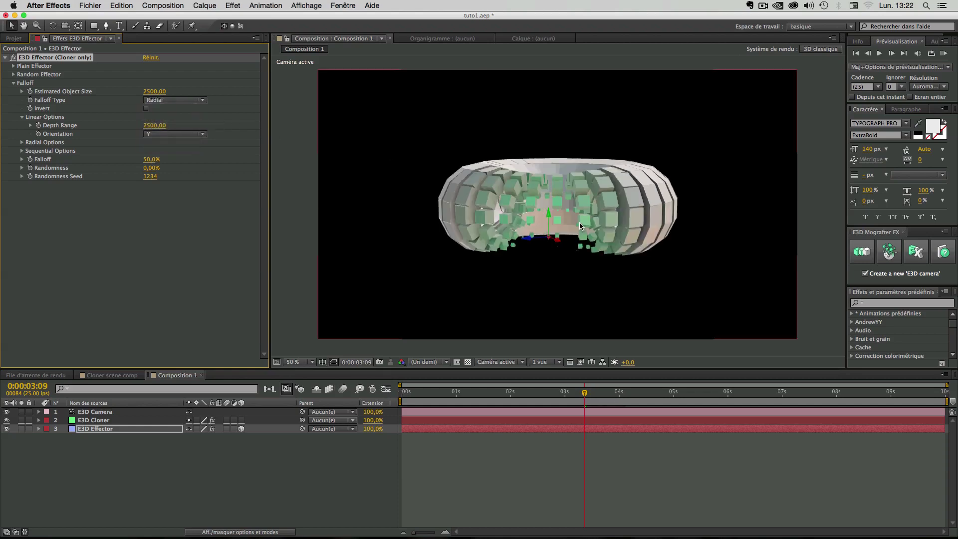
Orbit the view and drag the effector down-left so green cubes wrap part of the torus
key("c")
left_click_drag(589, 227, 549, 290)
left_click(10, 25)
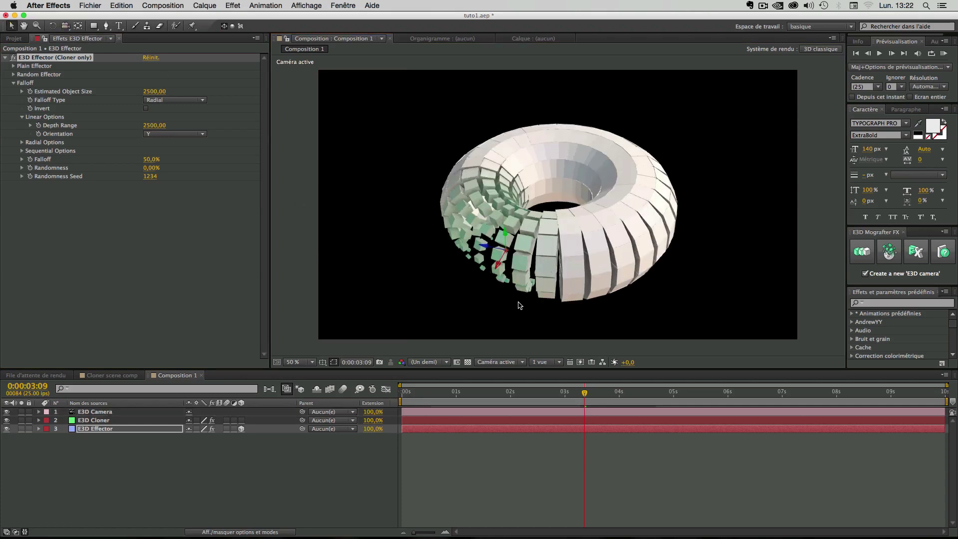
left_click_drag(498, 266, 591, 239)
key("c")
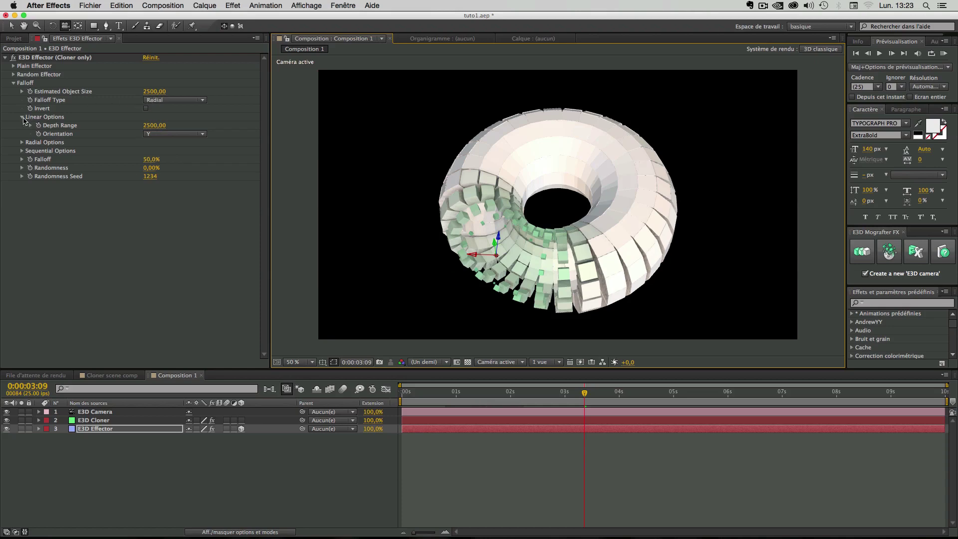
left_click(22, 118)
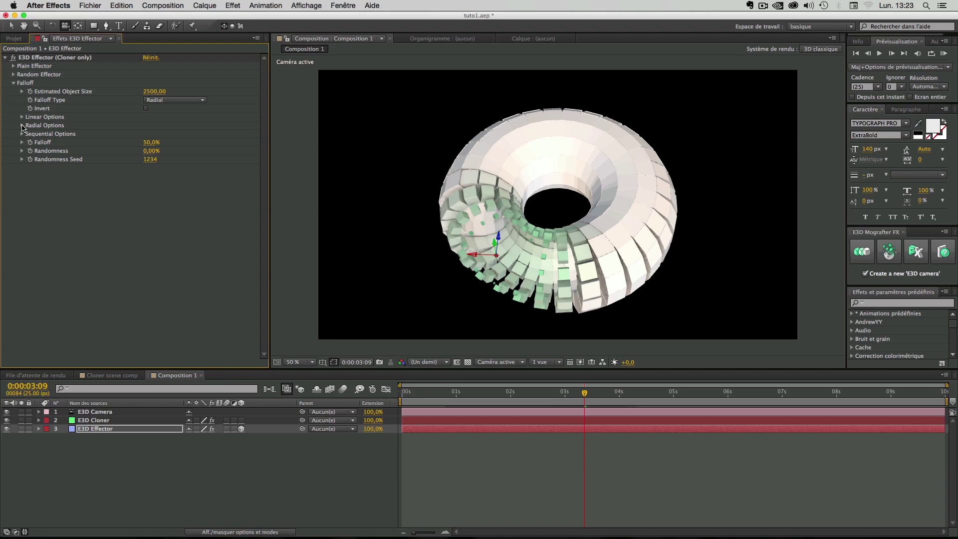
Open Radial Options and drag Radial Completion from 33% down to 3%
left_click(22, 125)
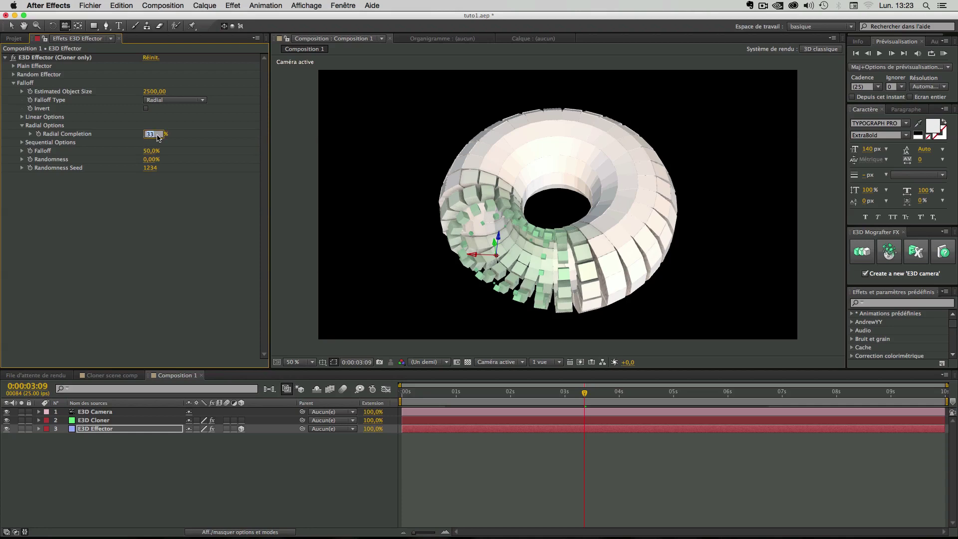
key("Return")
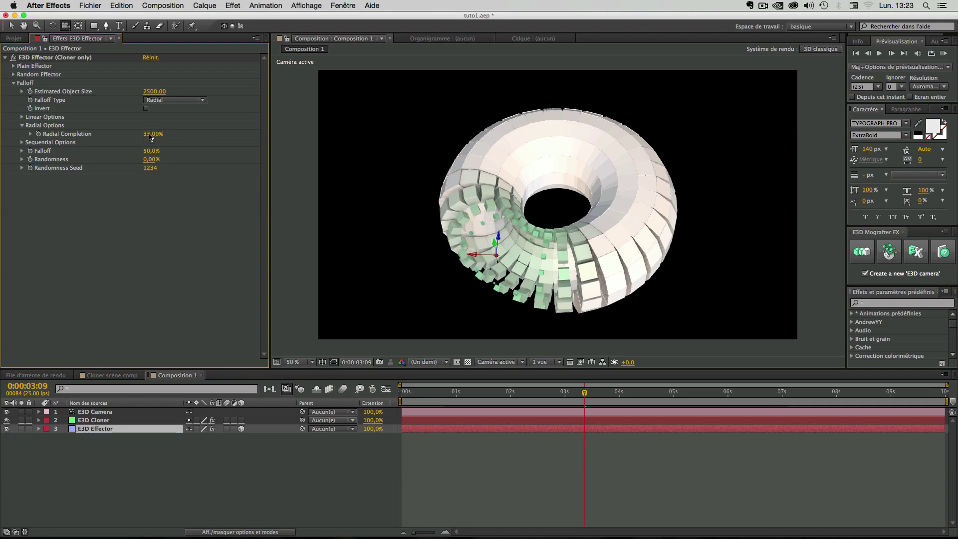
mouse_move(150, 136)
left_mouse_down()
mouse_move(141, 138)
mouse_move(199, 146)
mouse_move(156, 146)
mouse_move(196, 144)
mouse_move(165, 143)
mouse_move(158, 128)
left_mouse_up()
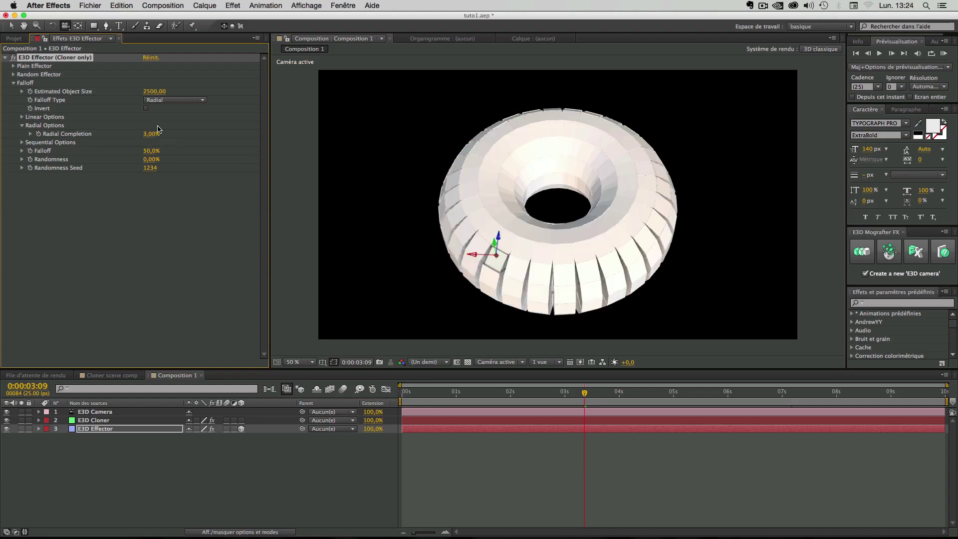
left_click(159, 100)
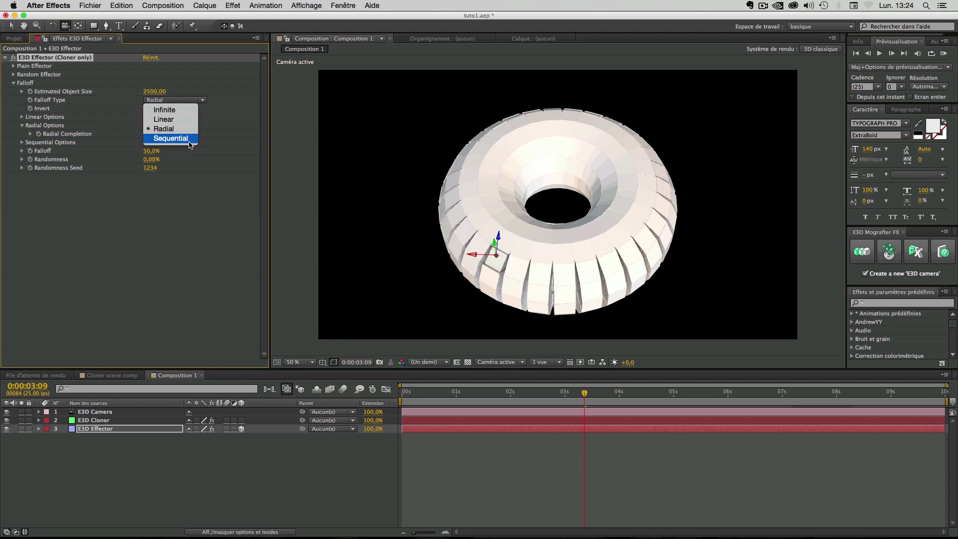
Switch the falloff to Sequential and slide the E3D Effector along its X axis
left_click(168, 138)
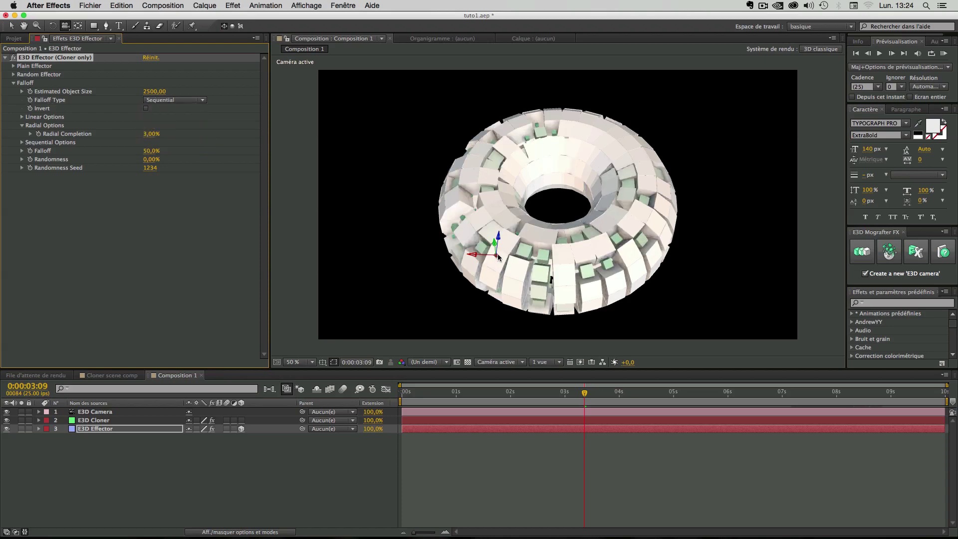
left_click(96, 430)
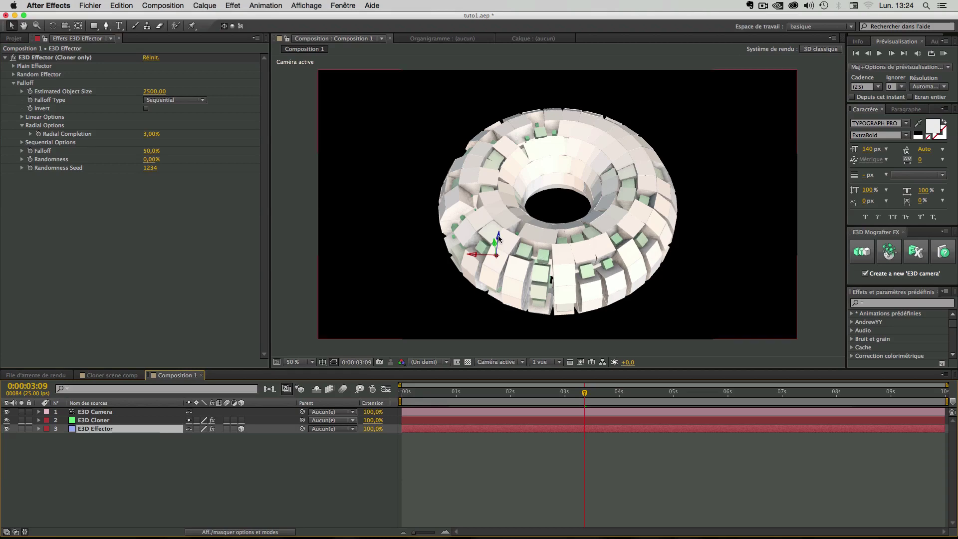
left_click_drag(499, 243, 502, 208)
key("super+z")
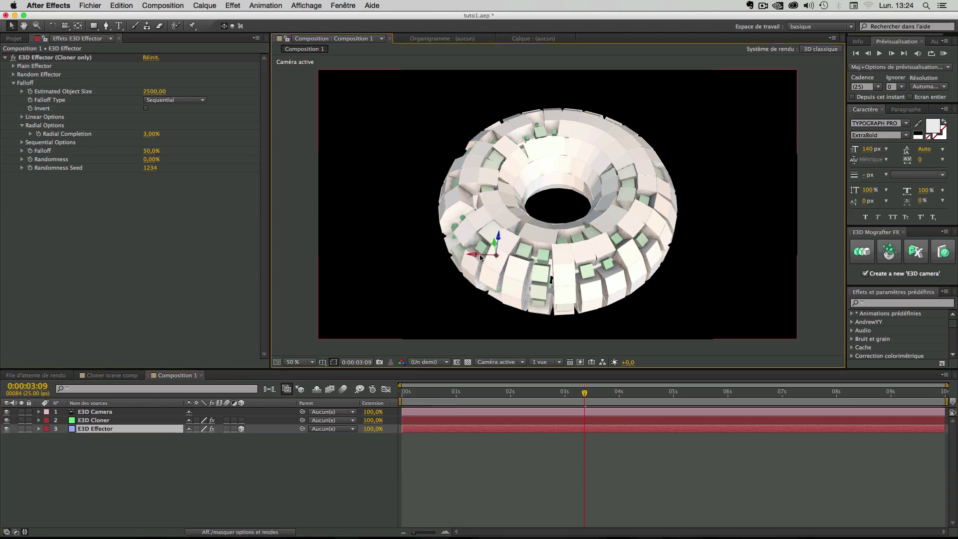
left_click_drag(484, 253, 611, 255)
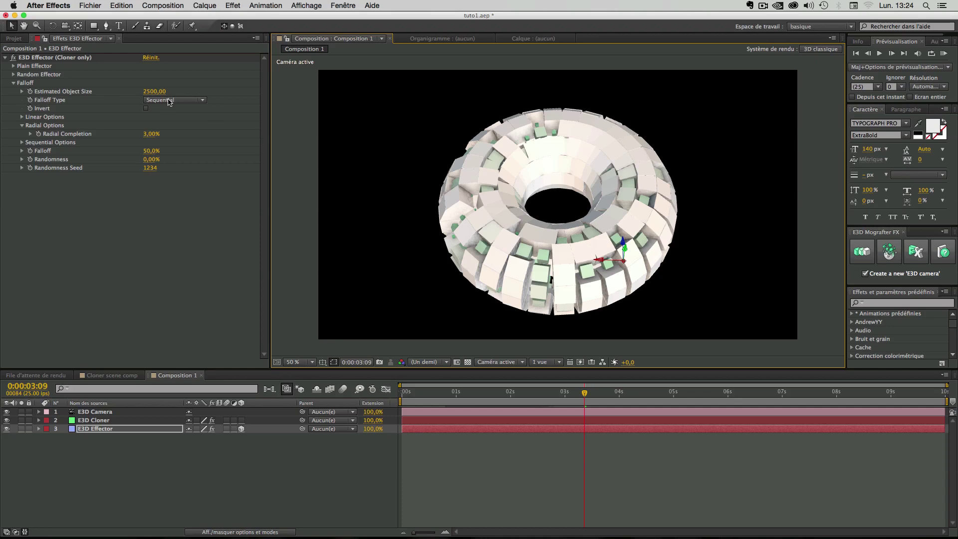
Open Sequential Options and set Sequential Completion to 7%
left_click(22, 126)
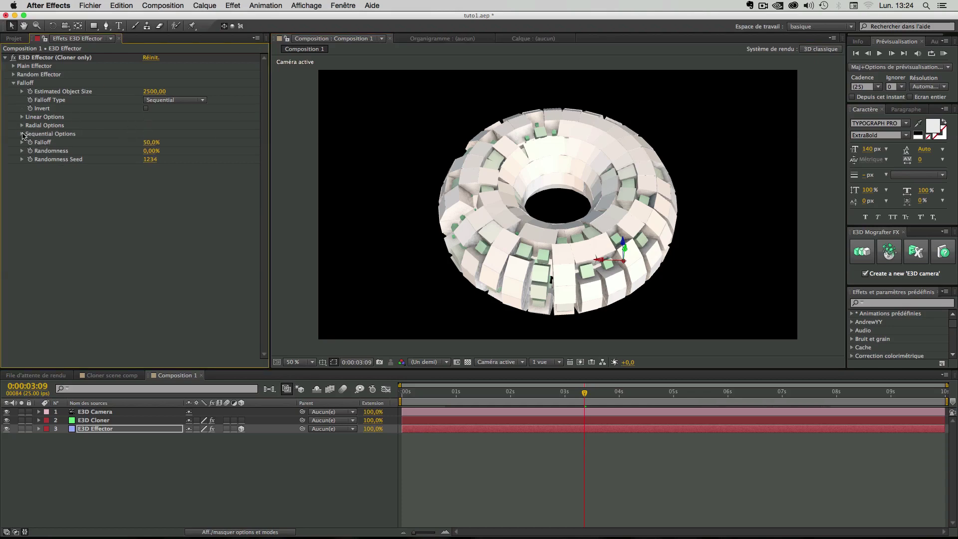
left_click(22, 134)
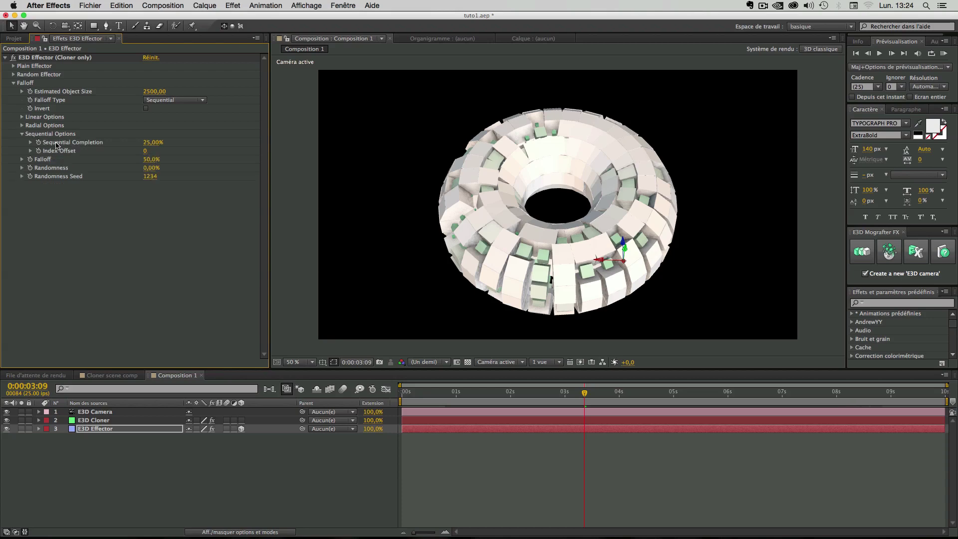
mouse_move(154, 145)
left_mouse_down()
mouse_move(143, 145)
mouse_move(202, 146)
mouse_move(150, 147)
left_mouse_up()
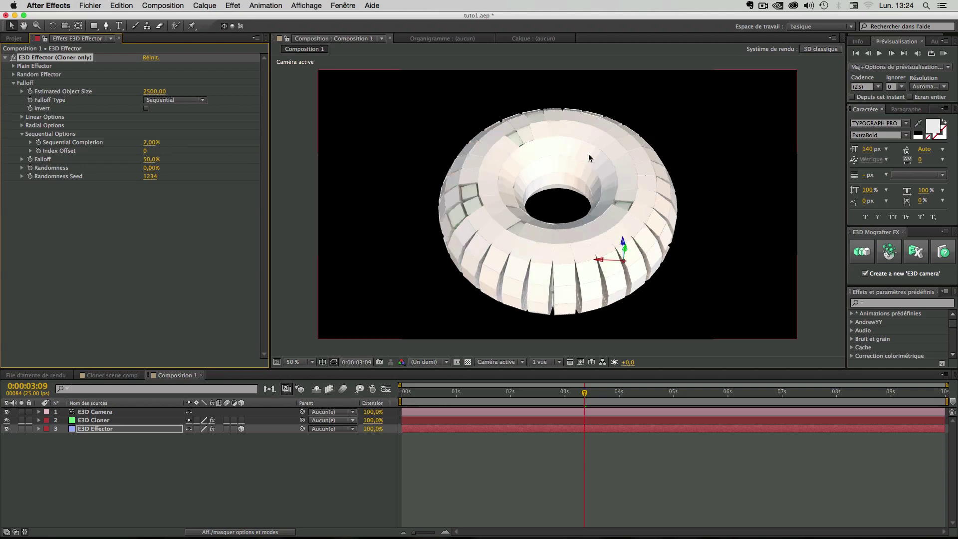
left_click(90, 421)
Collapse the cloner's revealed properties and reselect the E3D Cloner layer
key("e")
key("e")
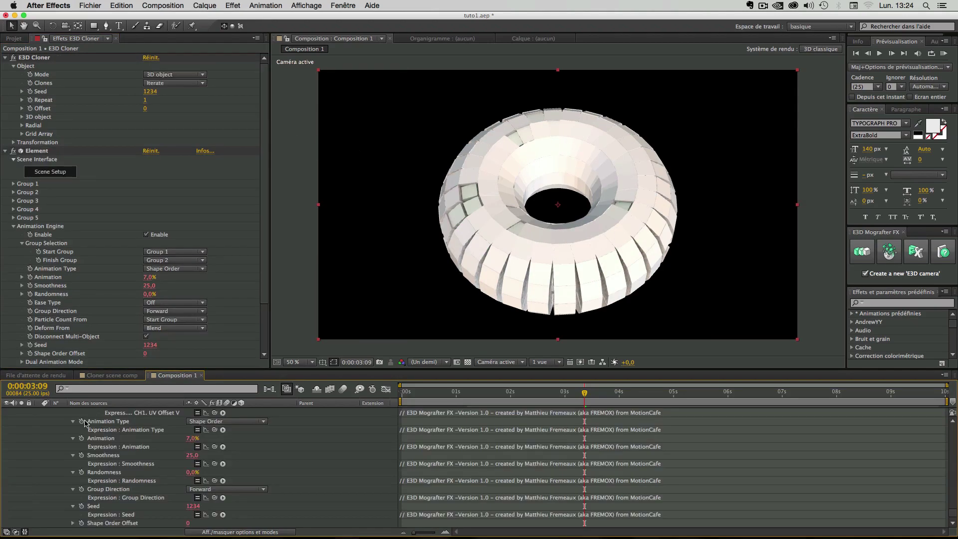
scroll(31, 443, "up", 10)
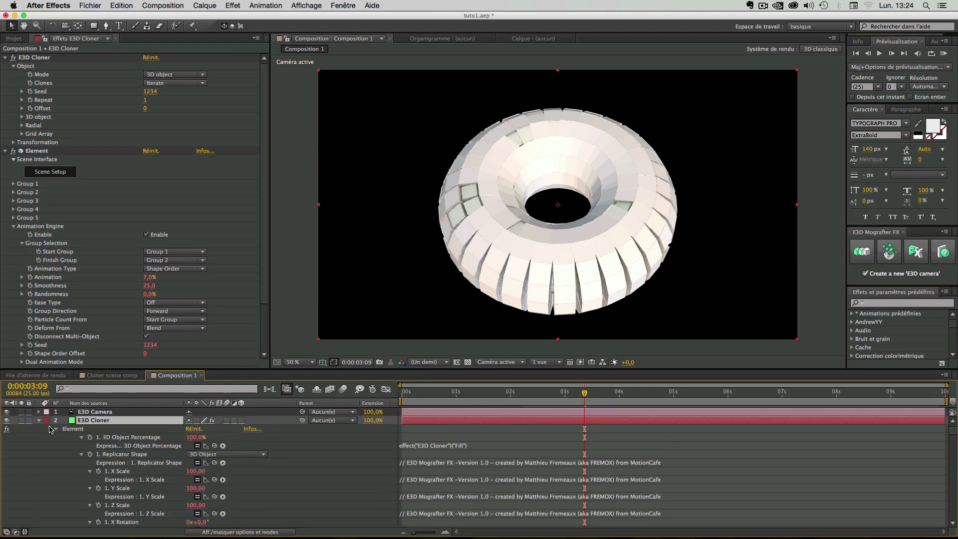
left_click(39, 421)
left_click(77, 472)
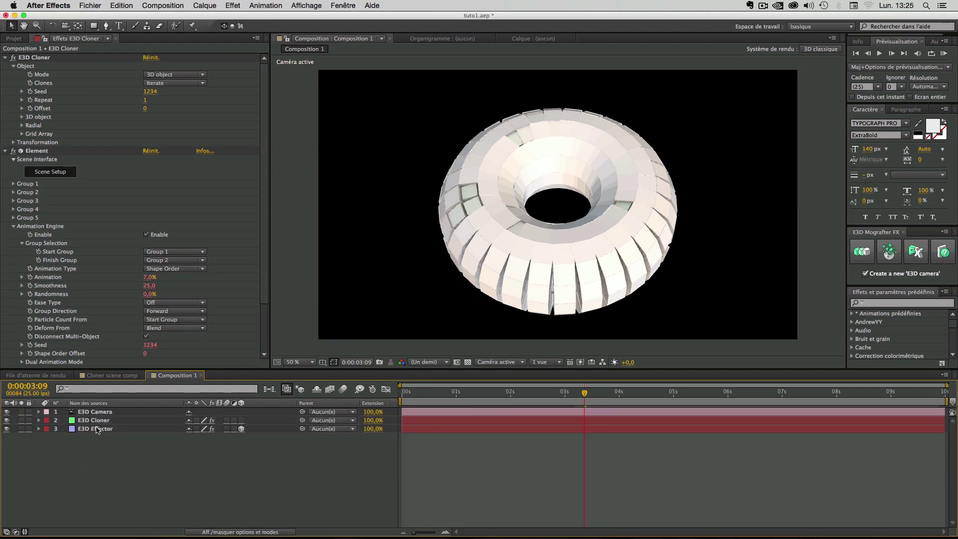
left_click(85, 424)
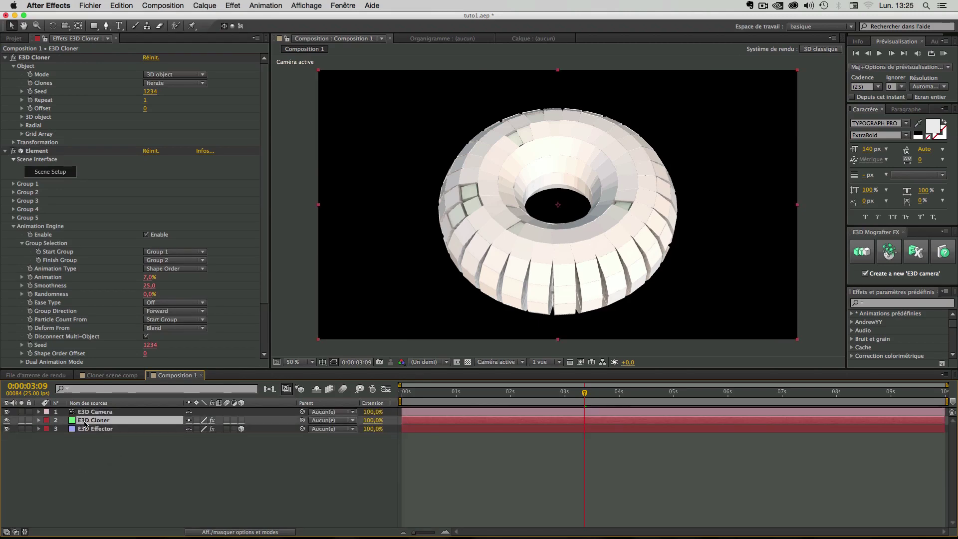
Change the E3D Cloner's Object Mode from Grid to Radial, forming a ring of twelve cubes
left_click(172, 74)
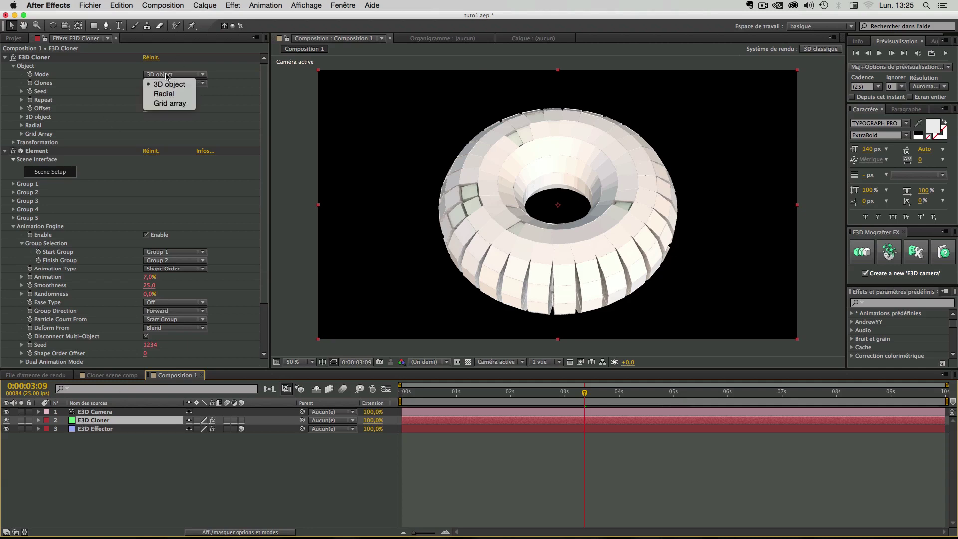
left_click(169, 104)
left_click(172, 74)
left_click(177, 95)
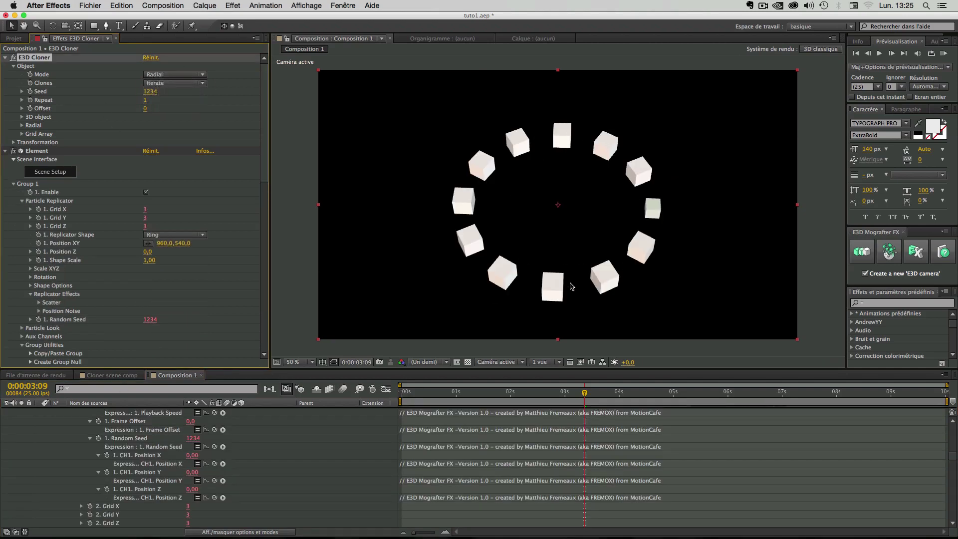
scroll(55, 416, "up", 5)
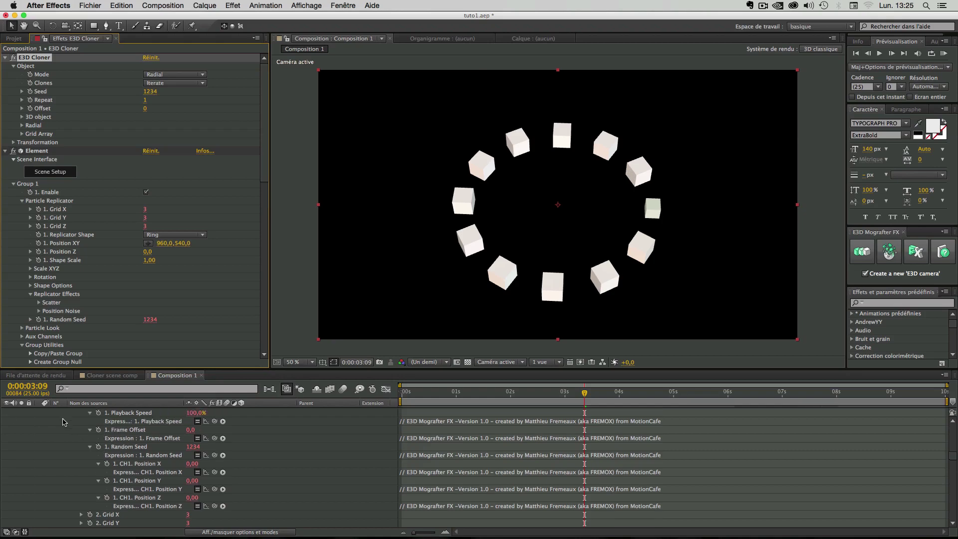
scroll(55, 415, "up", 5)
Collapse the cloner layer's properties and select the E3D Effector layer
left_click(39, 420)
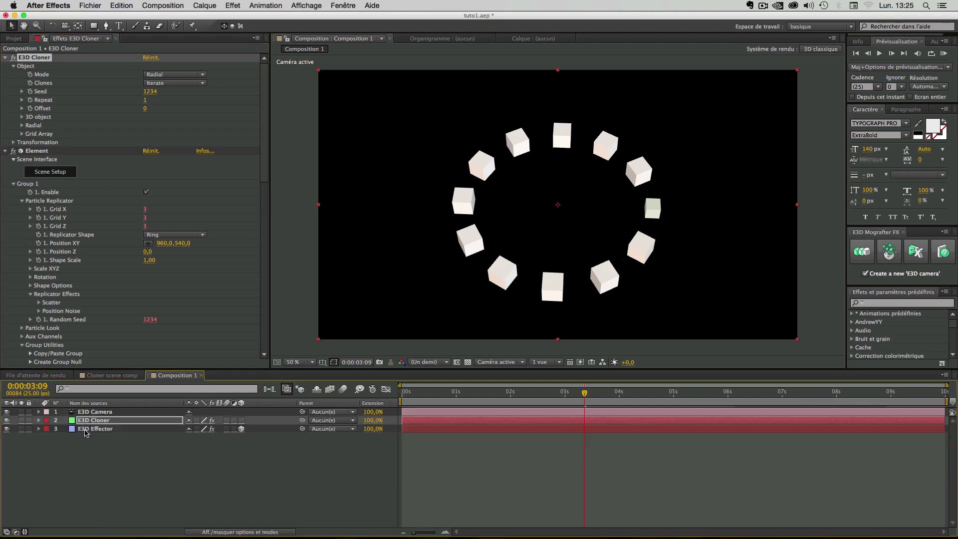
key("e")
key("e")
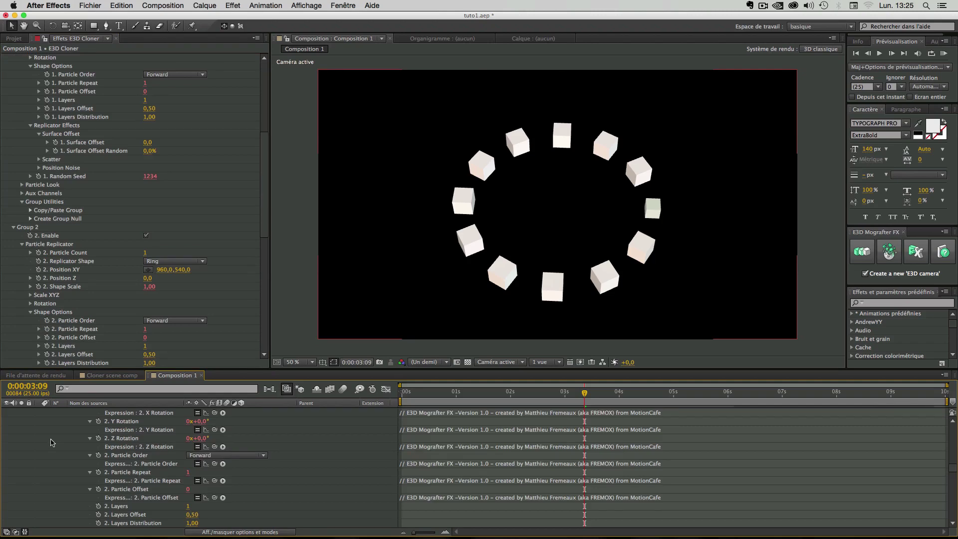
scroll(54, 440, "up", 5)
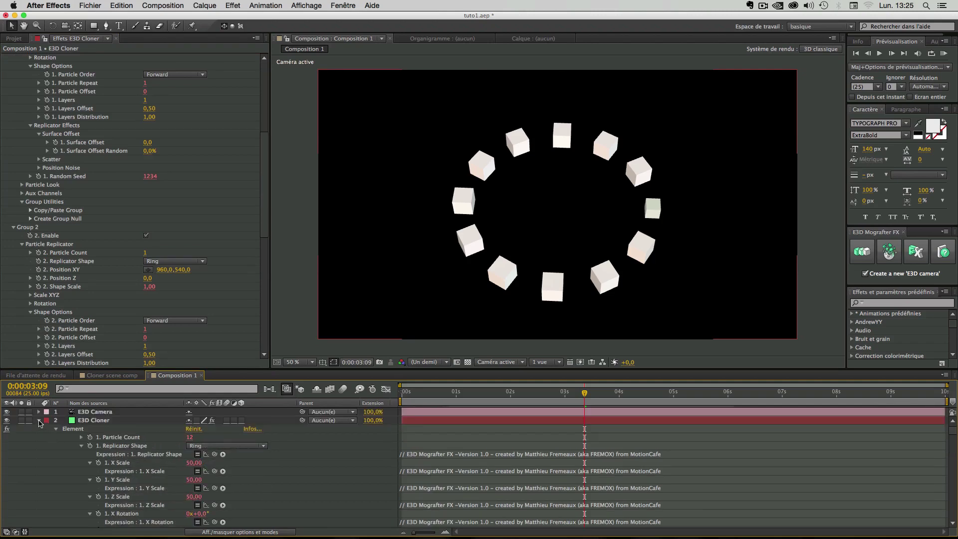
left_click(39, 421)
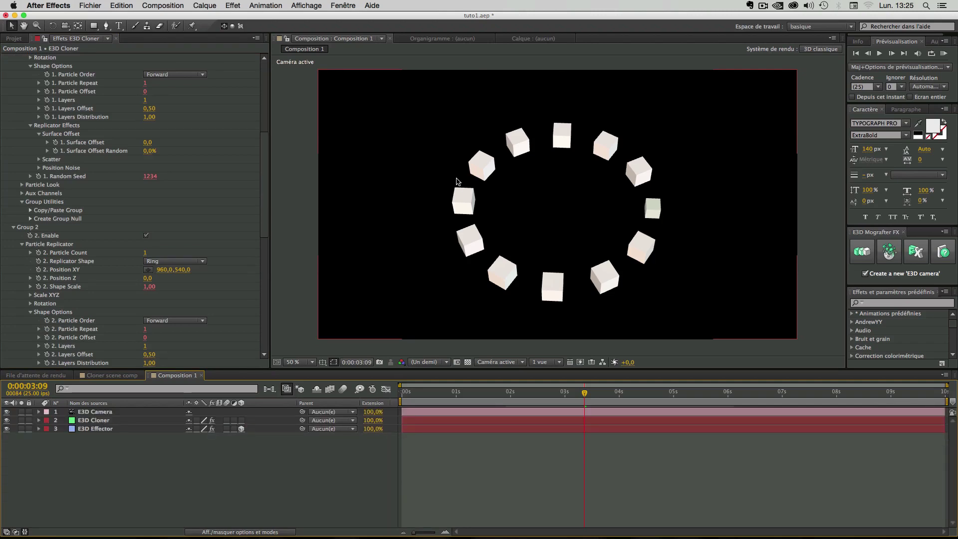
left_click(99, 431)
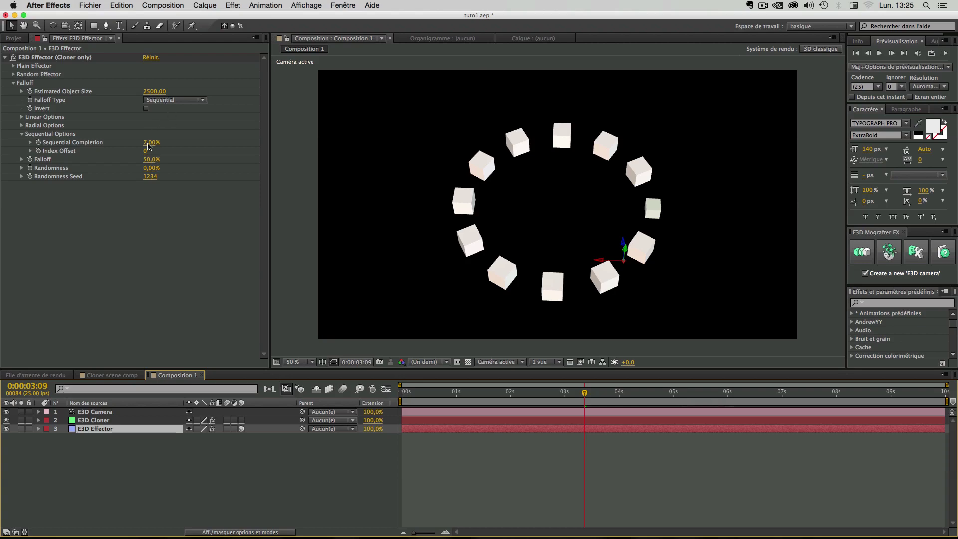
Scrub Sequential Completion to 30% and back down, keeping the Sequential falloff type
left_click_drag(149, 145, 774, 282)
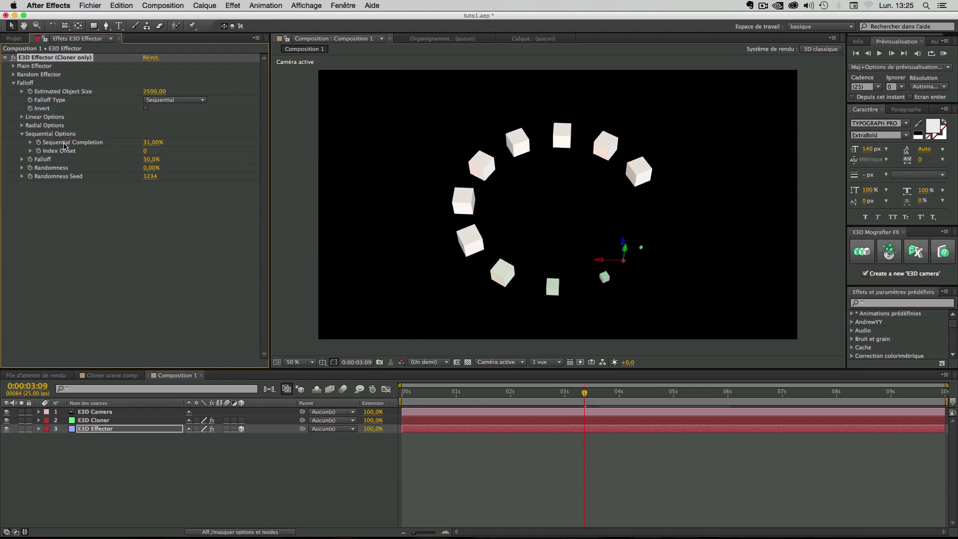
left_click_drag(150, 144, 130, 148)
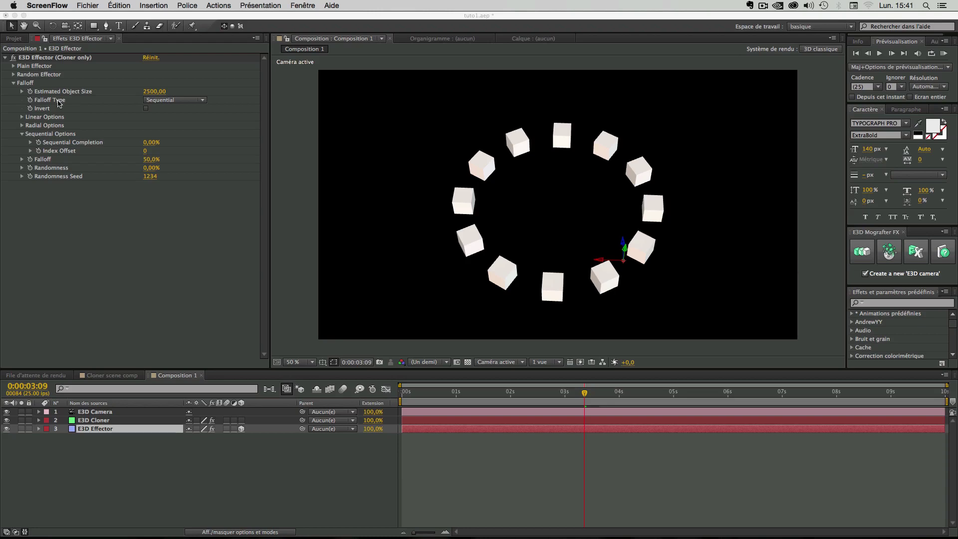
left_click(182, 102)
left_click(181, 102)
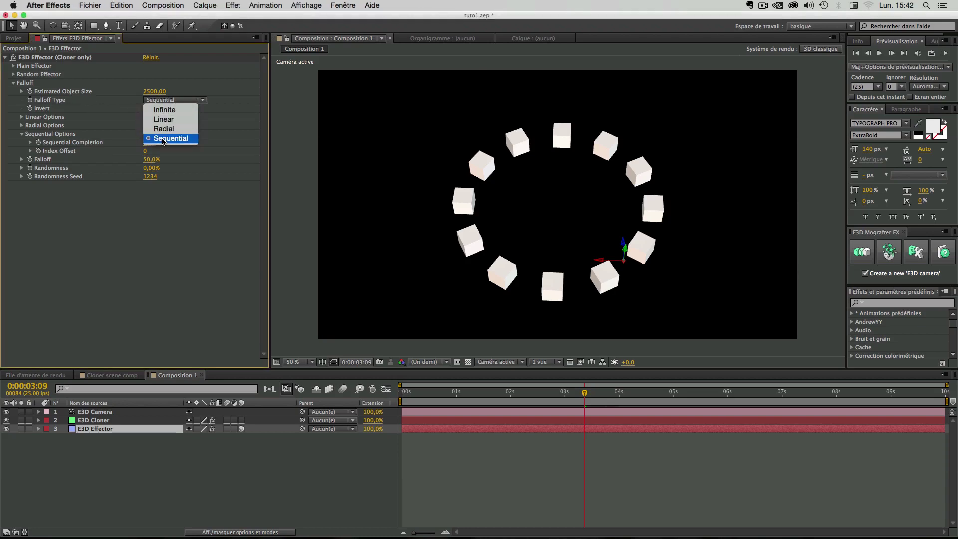
left_click(228, 236)
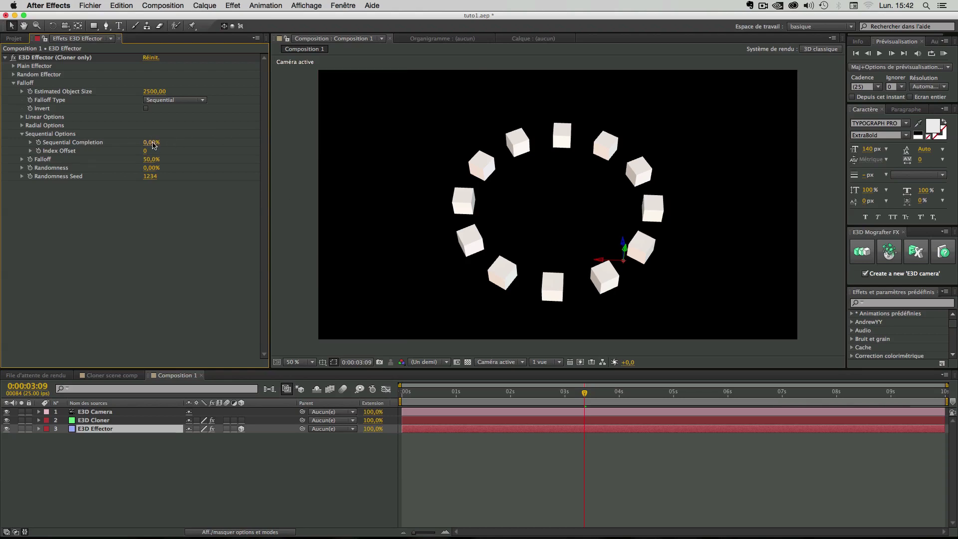
Enter 50% as the Sequential Completion value
left_click_drag(154, 145, 55, 144)
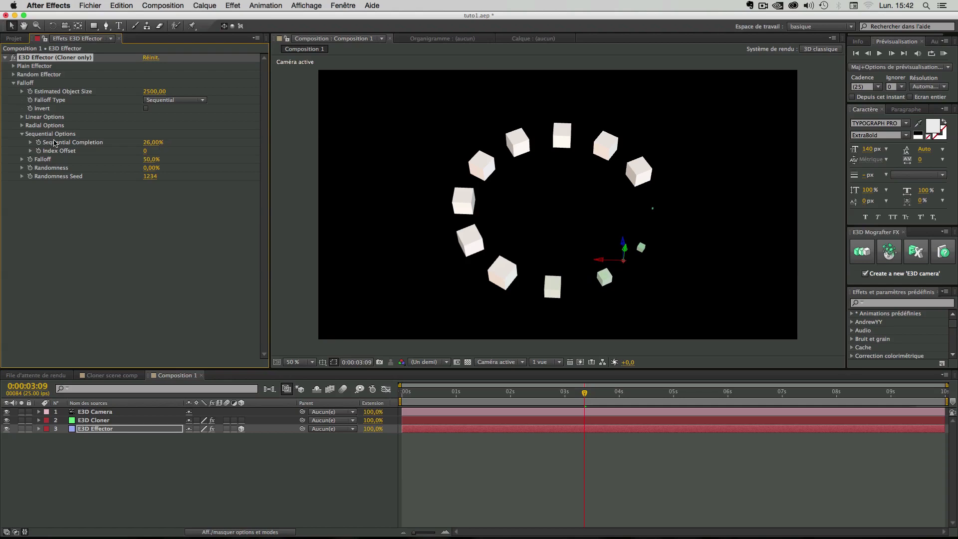
left_click(154, 144)
type("50")
key("Return")
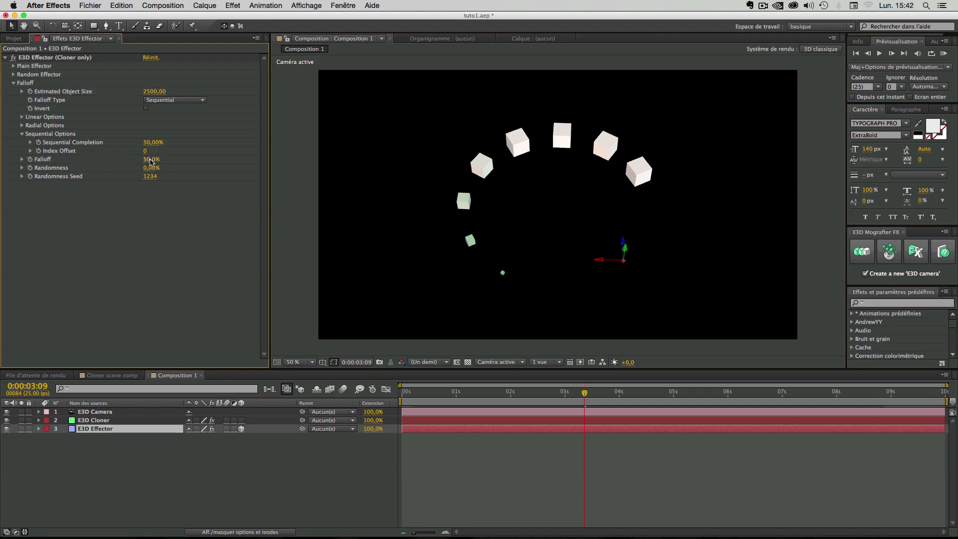
Lower the Falloff from 22% to 5% and then to 0%
left_click_drag(149, 161, 260, 197)
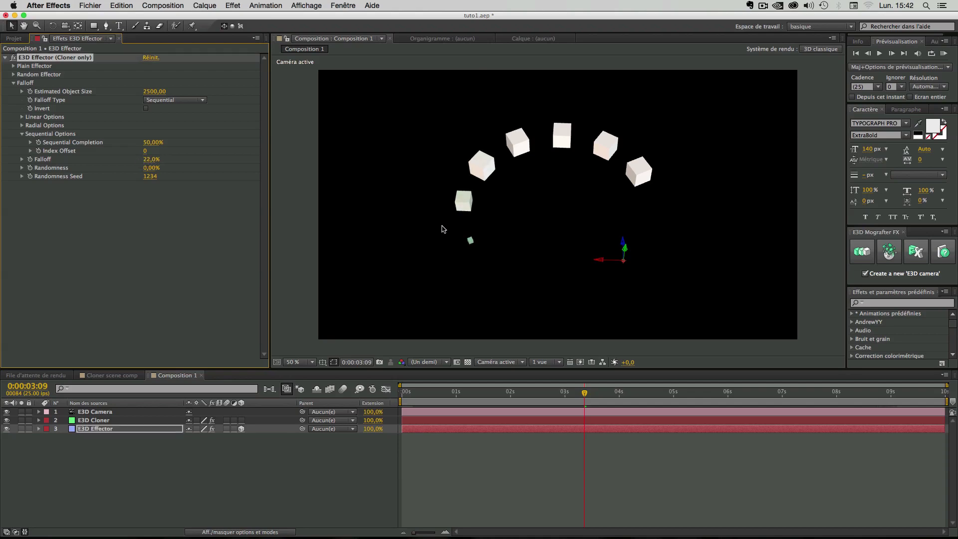
left_click_drag(151, 160, 142, 163)
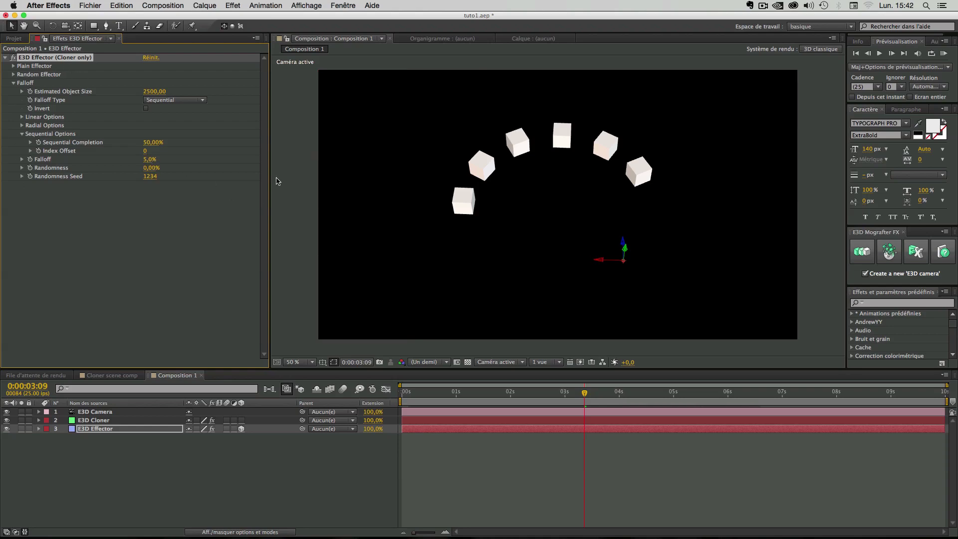
left_click(149, 159)
key("Return")
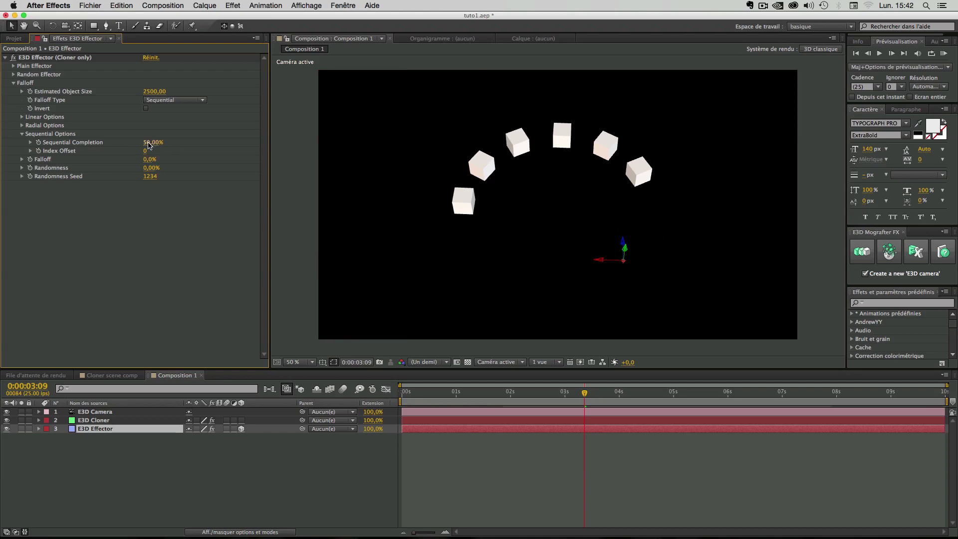
Set Falloff to 100% and lower Sequential Completion to fill the ring
left_click_drag(149, 145, 168, 159)
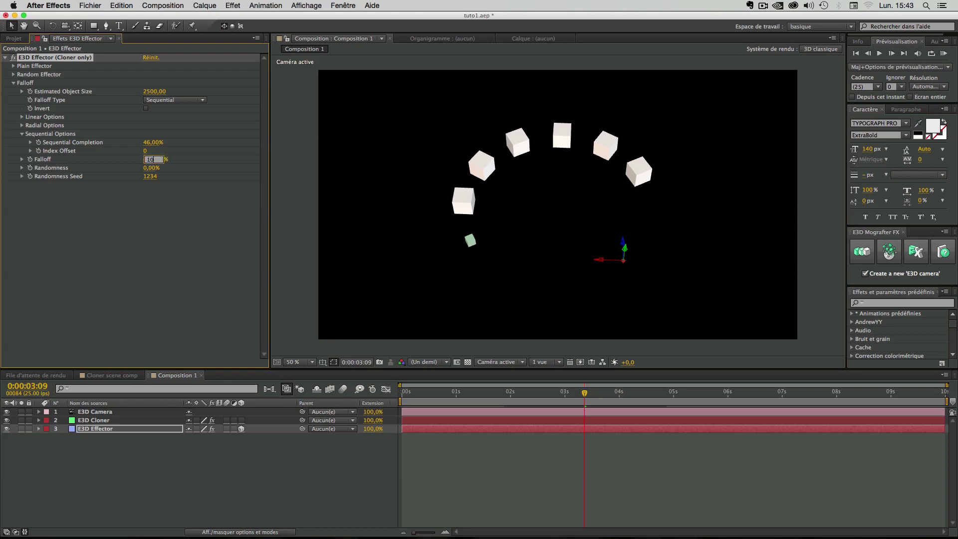
type("100")
left_click(166, 180)
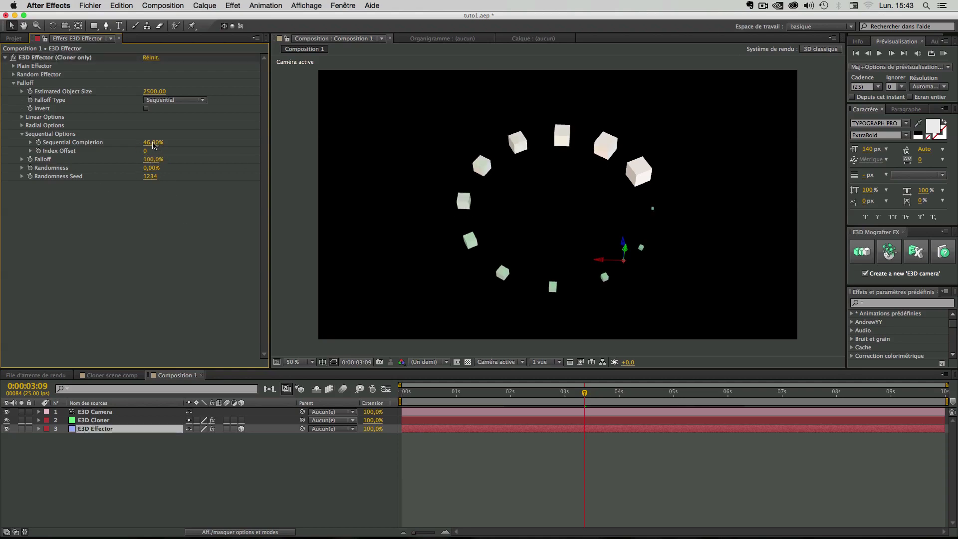
left_click_drag(154, 145, 181, 146)
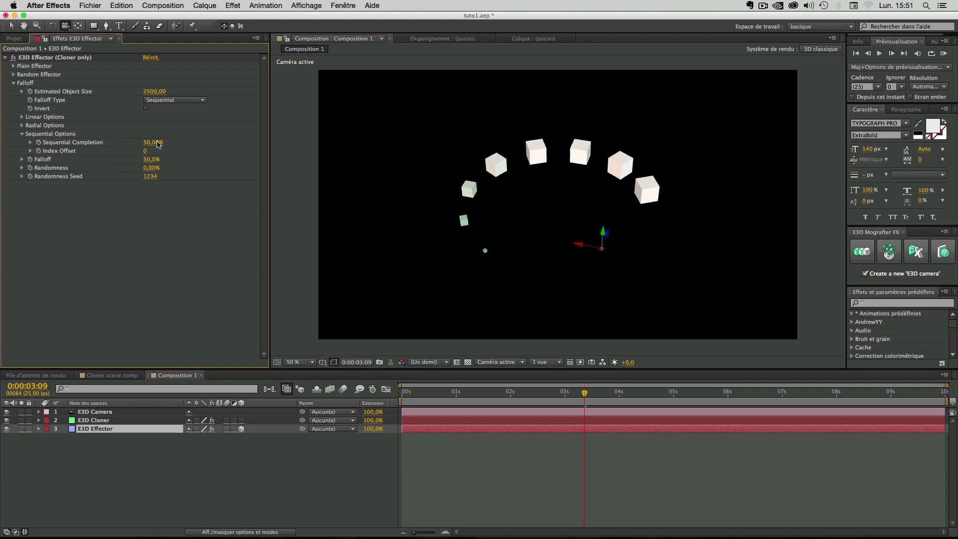
Raise the effector's Randomness to 91% and bring Sequential Completion to 32%
mouse_move(150, 145)
left_mouse_down()
mouse_move(136, 145)
mouse_move(162, 153)
mouse_move(146, 153)
left_mouse_up()
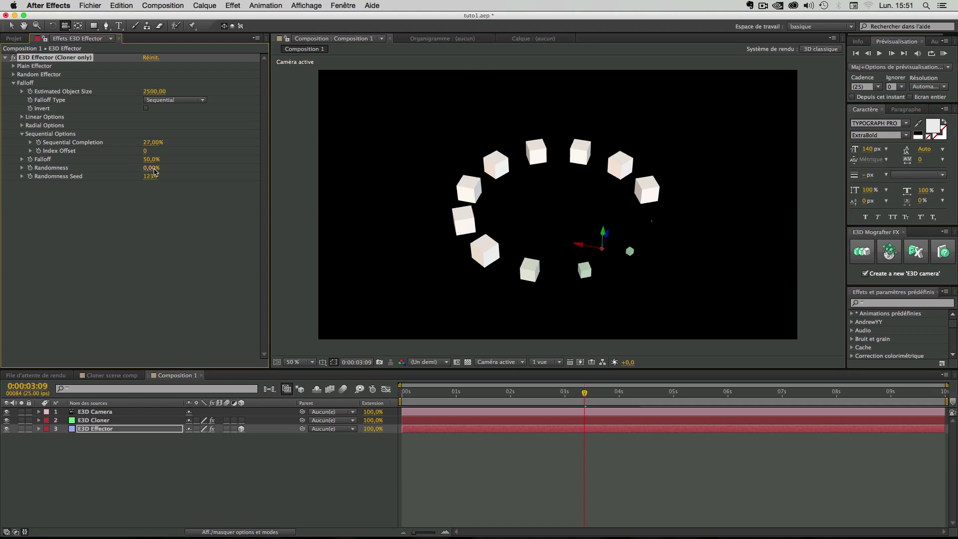
left_click_drag(157, 171, 413, 205)
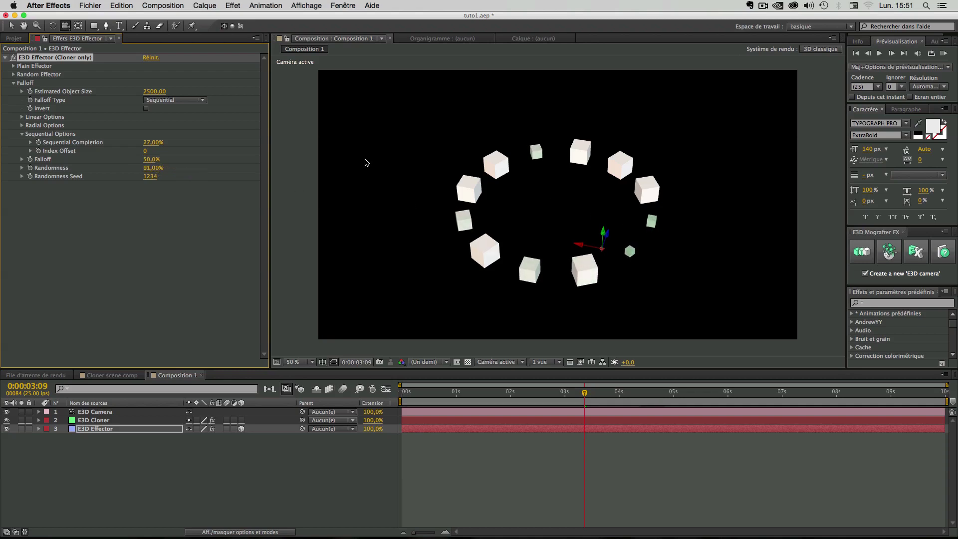
mouse_move(148, 145)
left_mouse_down()
mouse_move(137, 145)
mouse_move(175, 145)
mouse_move(146, 145)
left_mouse_up()
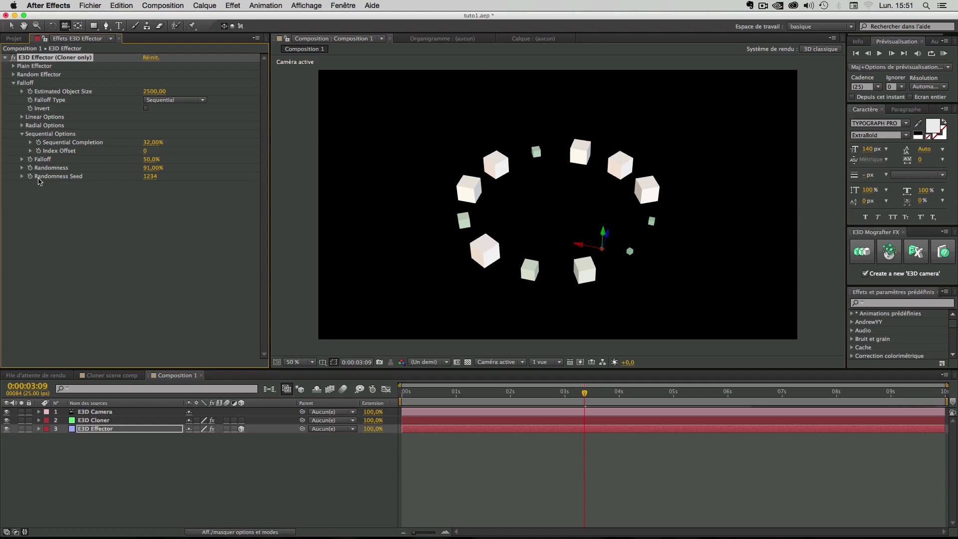
Enter 1 as the Randomness Seed to reshuffle the cubes
left_click(152, 177)
type("1")
left_click(173, 198)
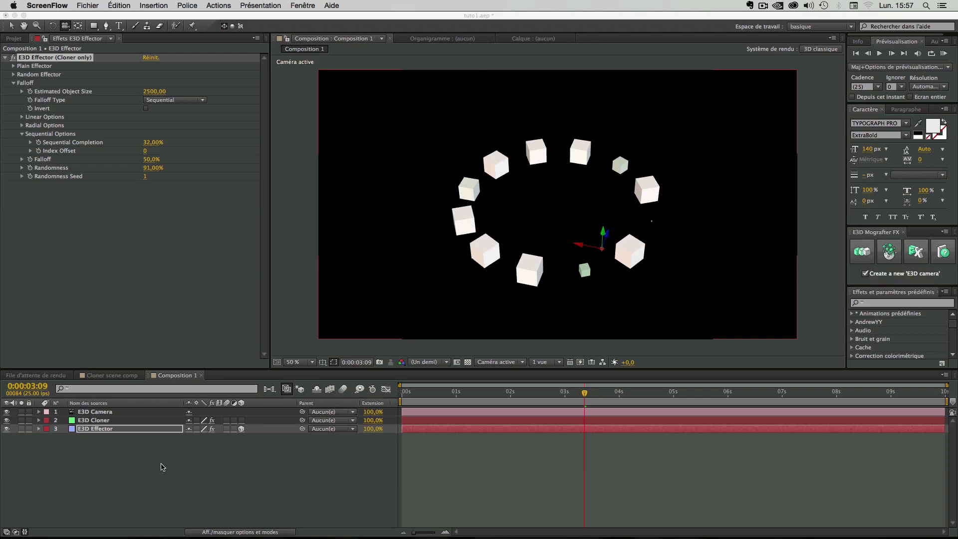
Attempt a new cloner scene and dismiss the 'E3D setup already exists' warning
left_click(161, 467)
left_click(99, 468)
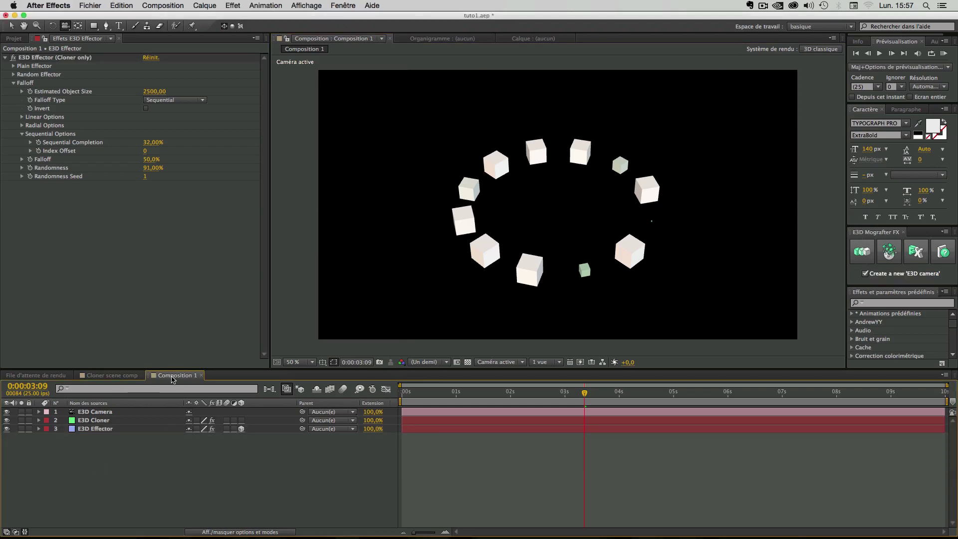
left_click(866, 260)
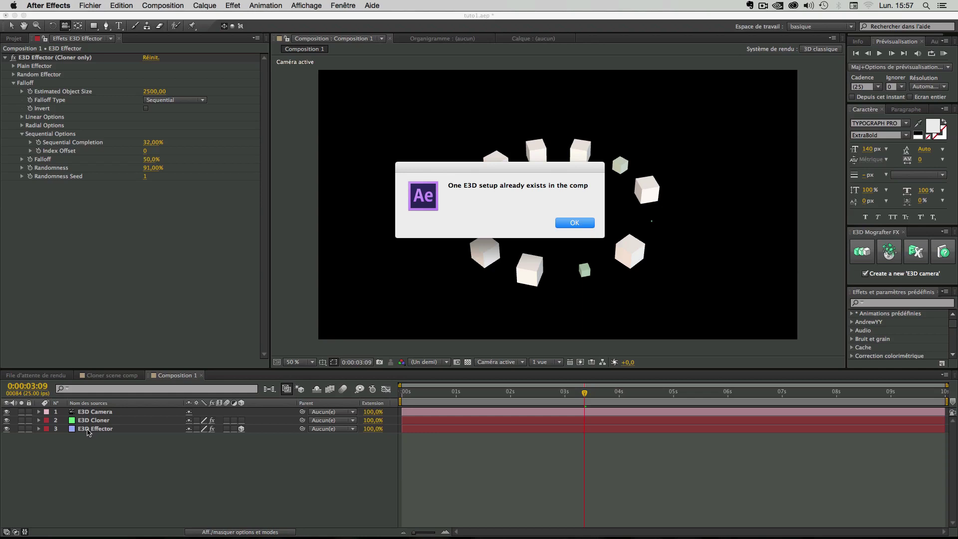
left_click(574, 225)
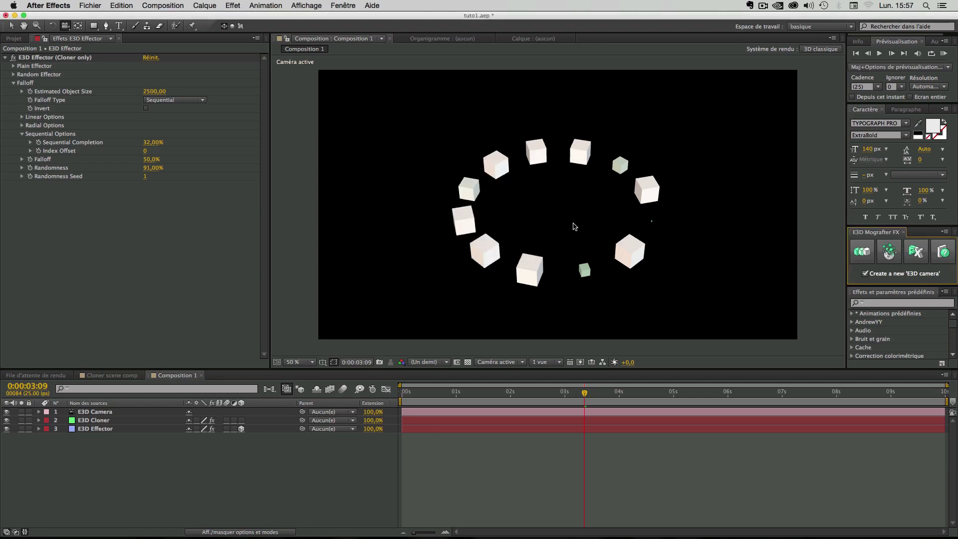
Show the Project panel and create a new E3D Cloner scene from Mografter FX
left_click(153, 7)
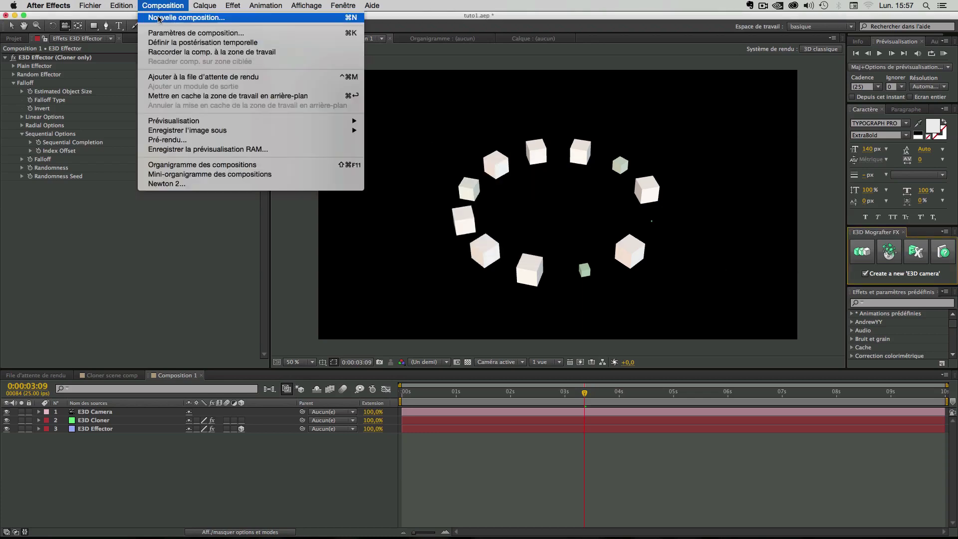
left_click(35, 40)
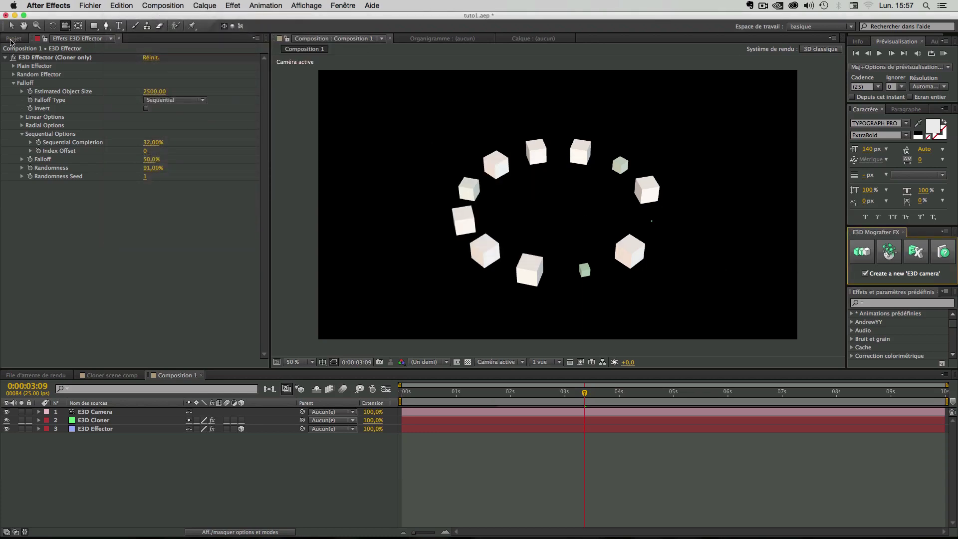
left_click(12, 39)
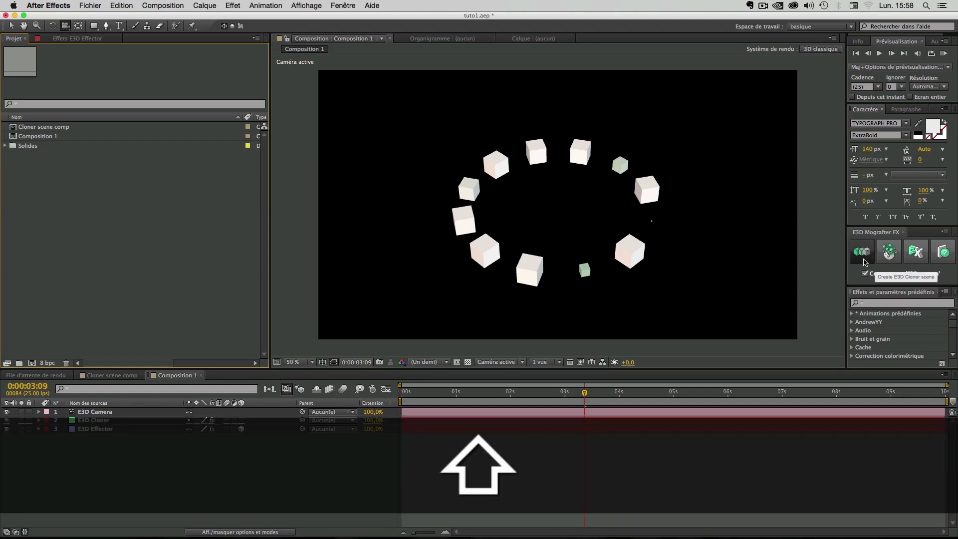
left_click(864, 259)
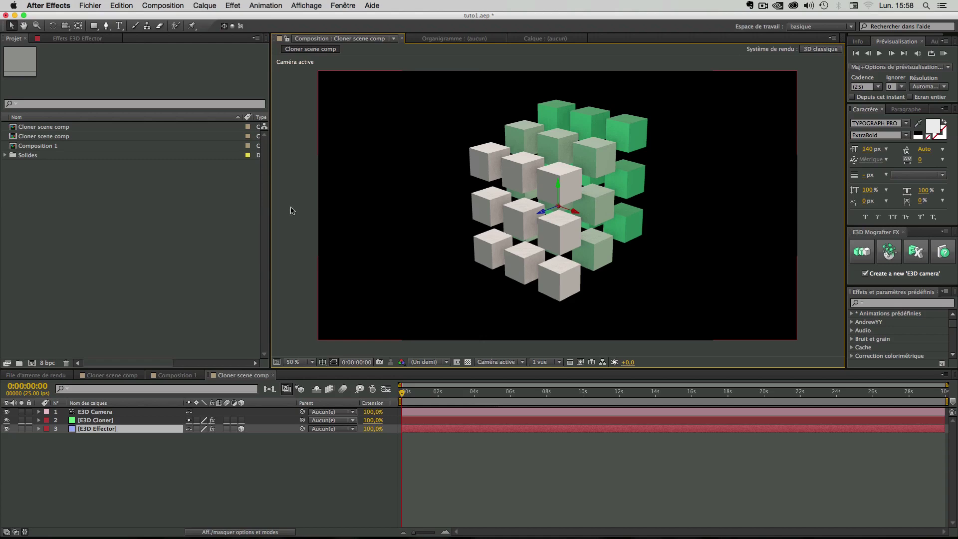
Select the E3D Cloner layer and expand its Object > Grid Array settings
left_click(89, 471)
left_click(93, 421)
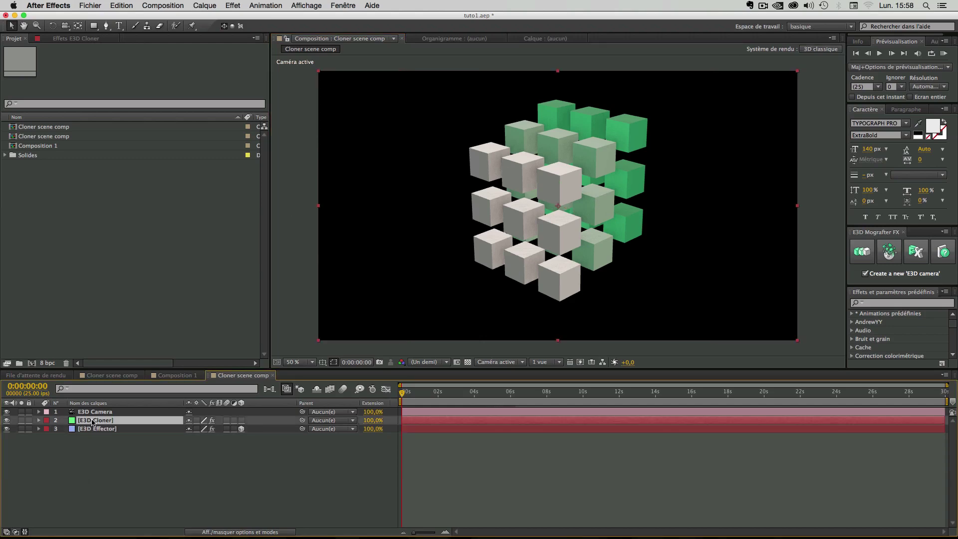
left_click(76, 38)
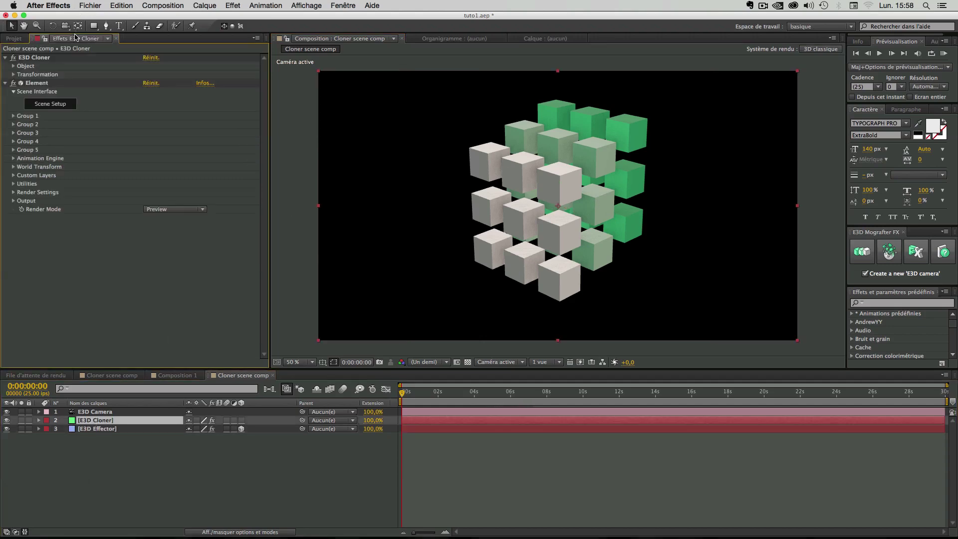
left_click(5, 83)
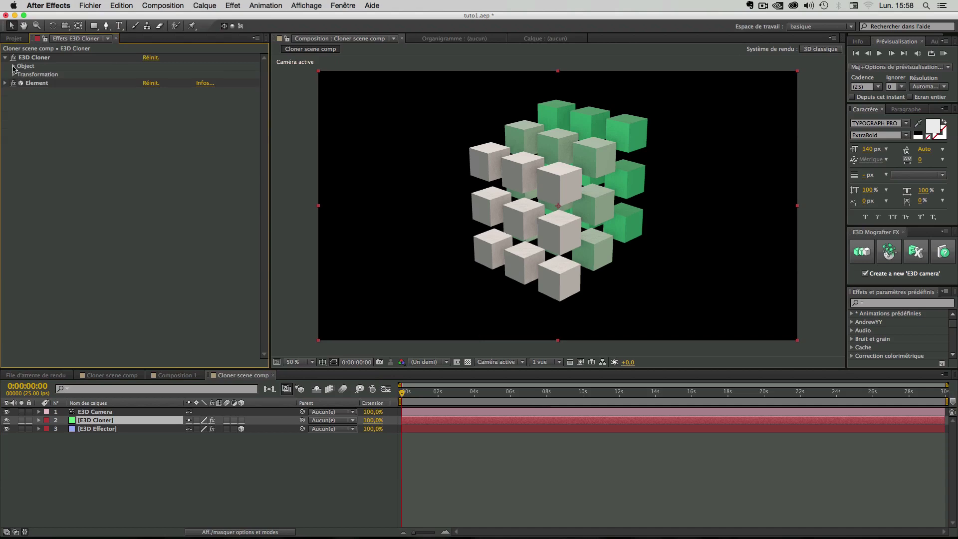
left_click(13, 66)
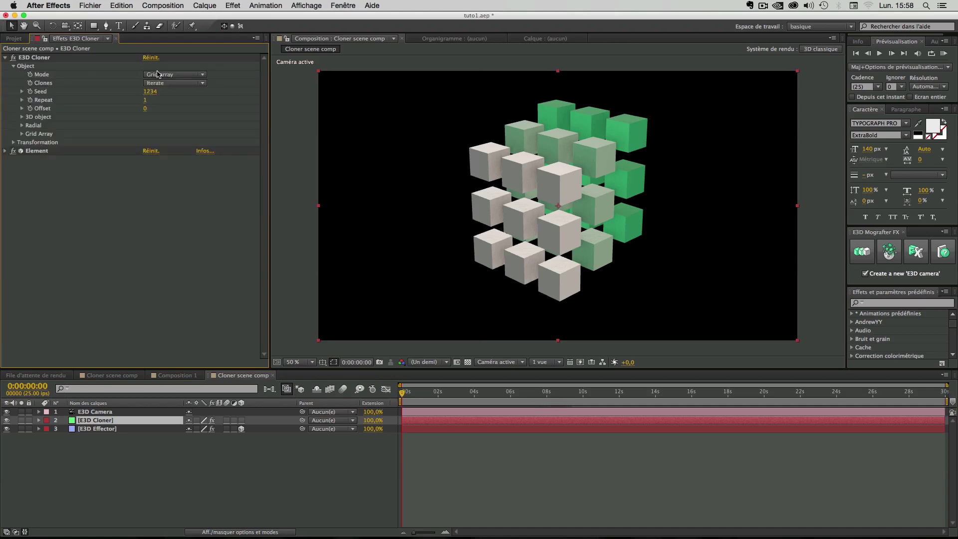
left_click(25, 134)
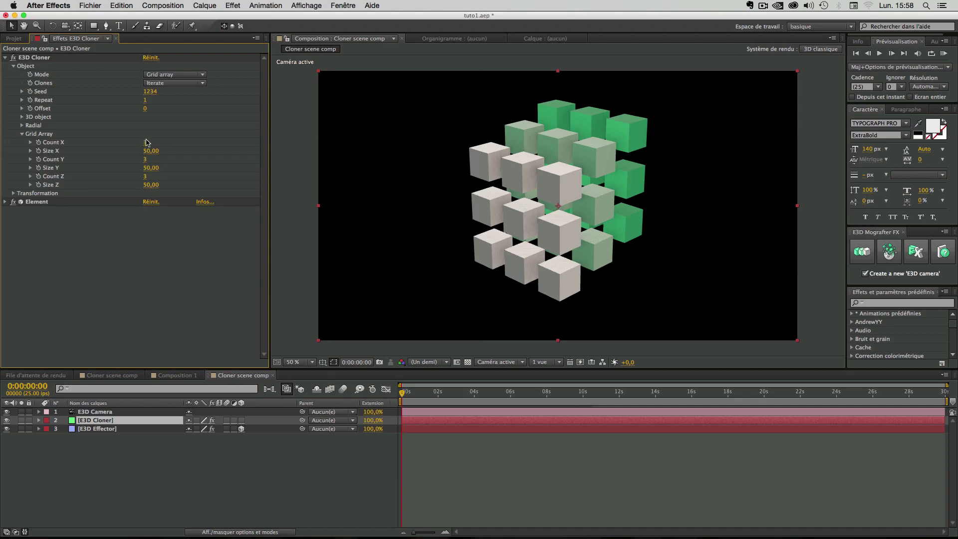
Set Grid Array Count X 8, Size X 100, Count Y 1 and Count Z 8
left_click(145, 142)
type("8")
key("Tab")
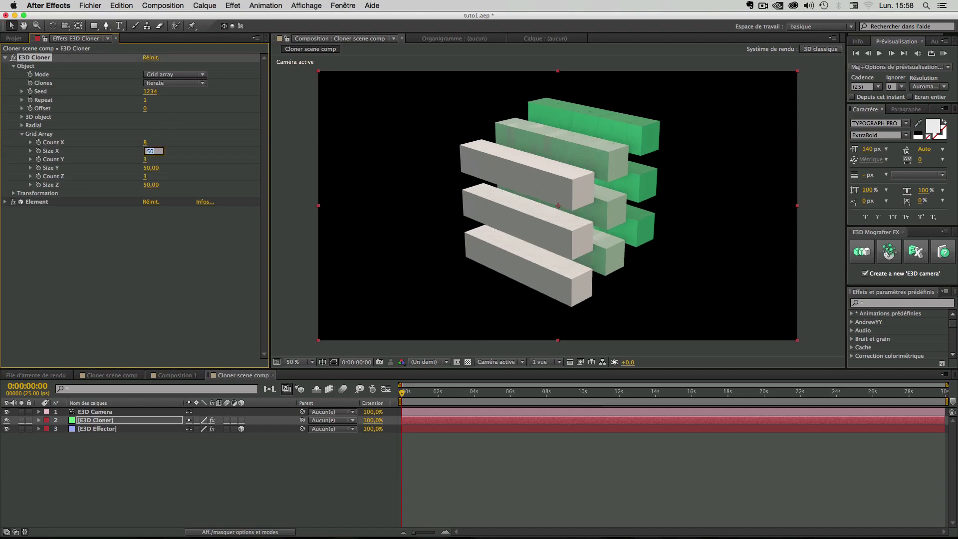
type("100")
key("Tab")
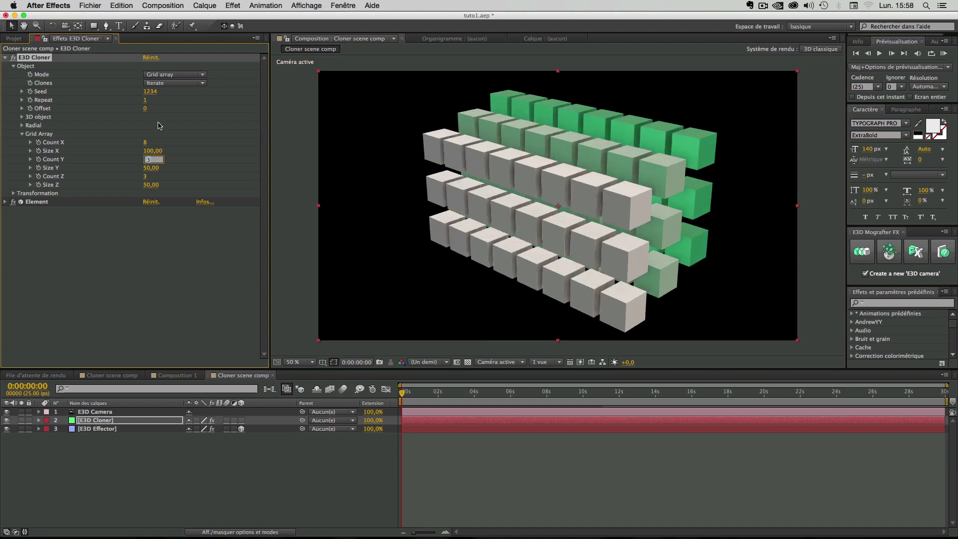
type("1")
key("Tab")
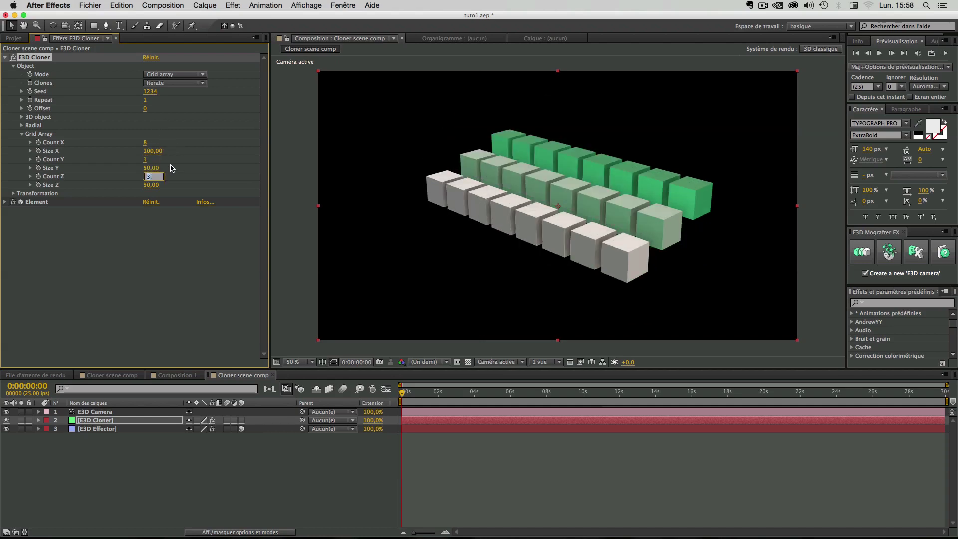
type("8")
key("Return")
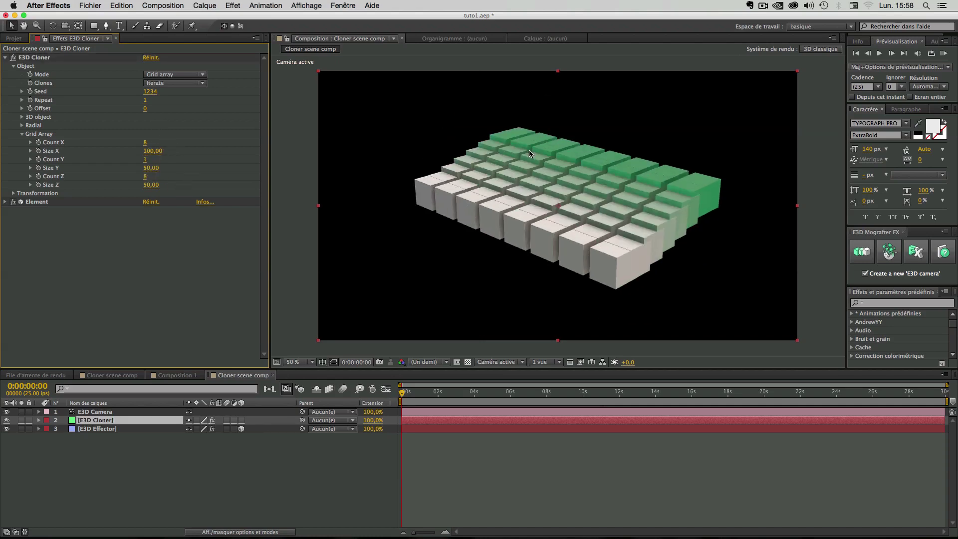
Set Size Z to 100 and select the E3D Effector layer
left_click(152, 185)
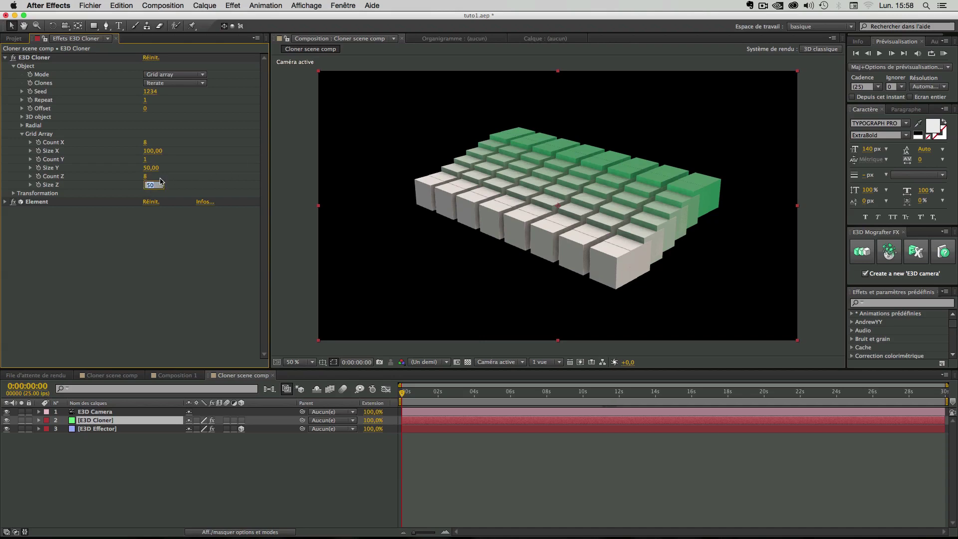
type("100")
key("Return")
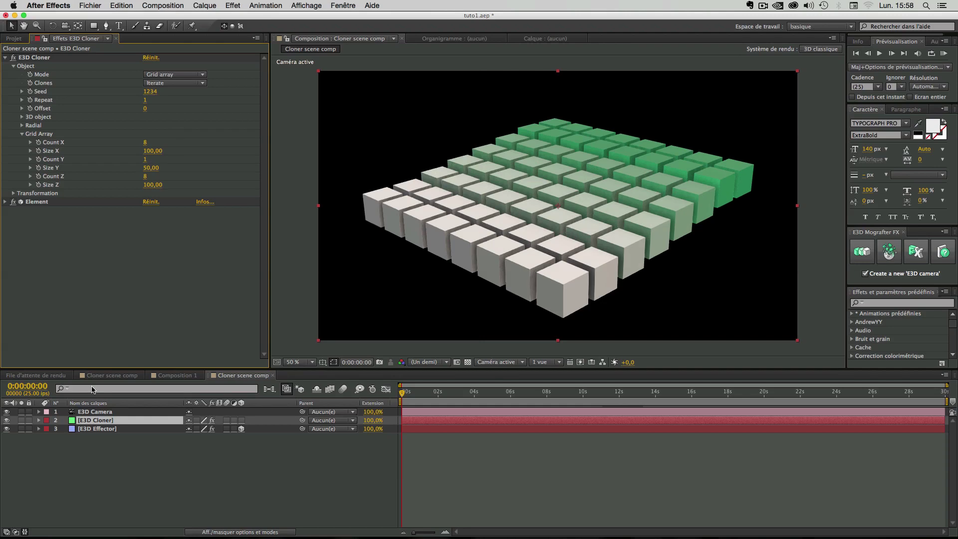
left_click(143, 459)
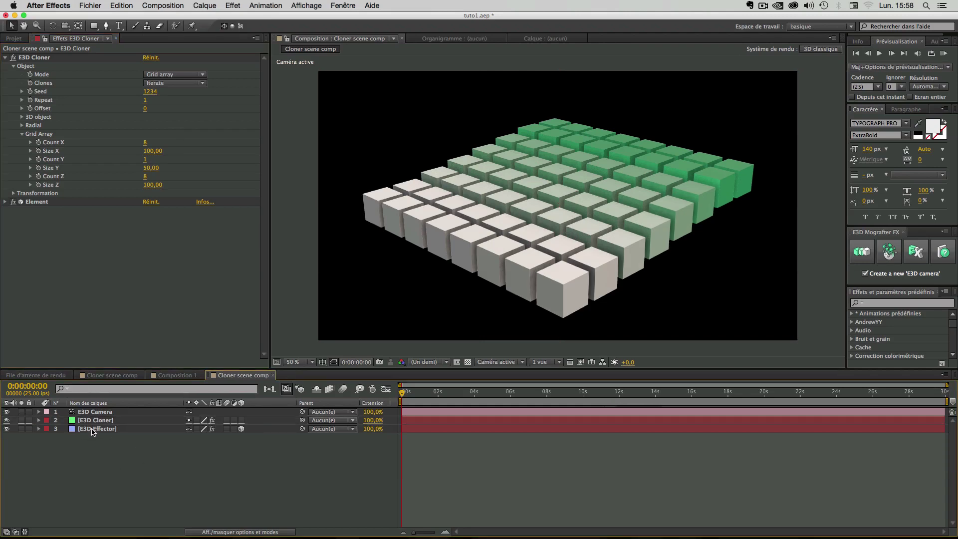
left_click(92, 430)
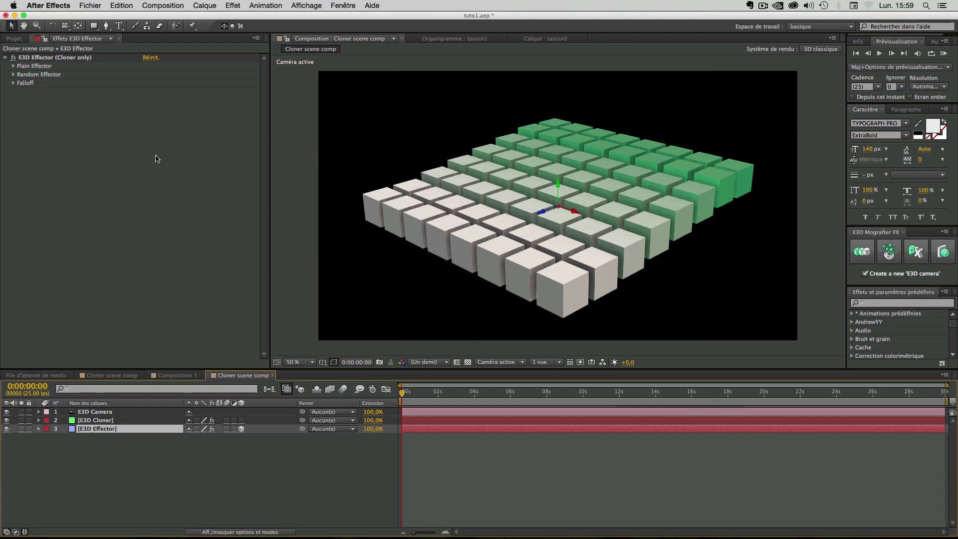
Set the E3D Effector's Falloff Type to Sequential and drag the effector left along X
left_click(14, 83)
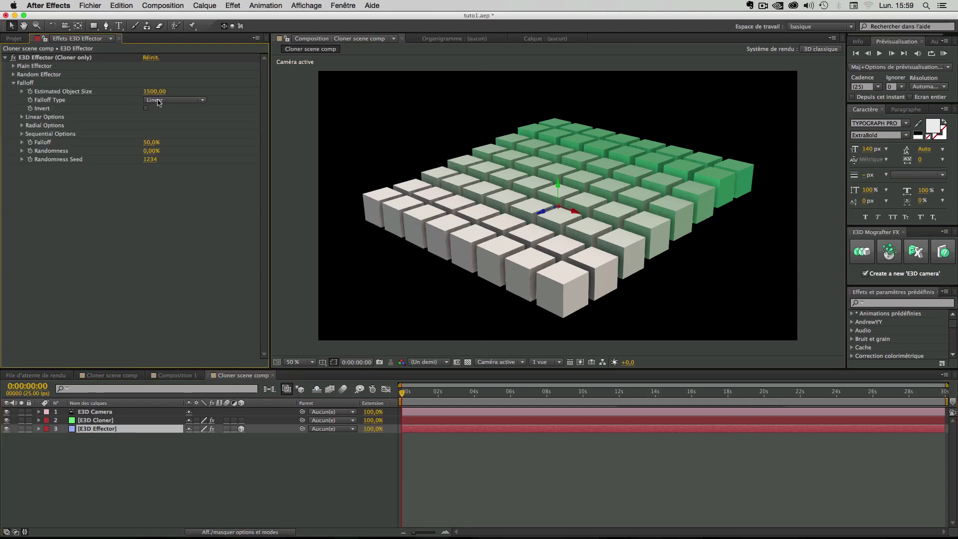
left_click(547, 212)
mouse_move(547, 212)
left_mouse_down()
mouse_move(499, 235)
mouse_move(681, 175)
mouse_move(606, 182)
mouse_move(530, 216)
mouse_move(606, 188)
mouse_move(545, 210)
mouse_move(558, 206)
left_mouse_up()
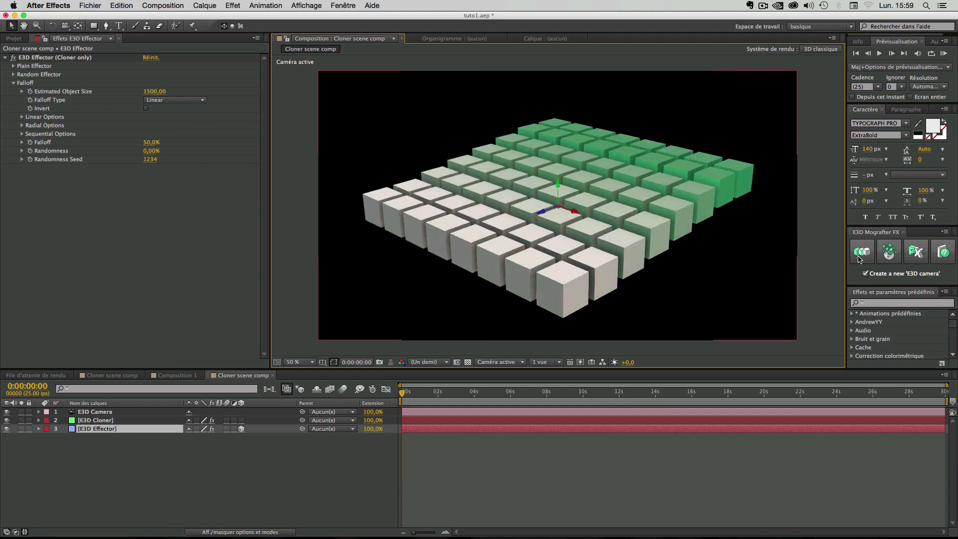
left_click(860, 259)
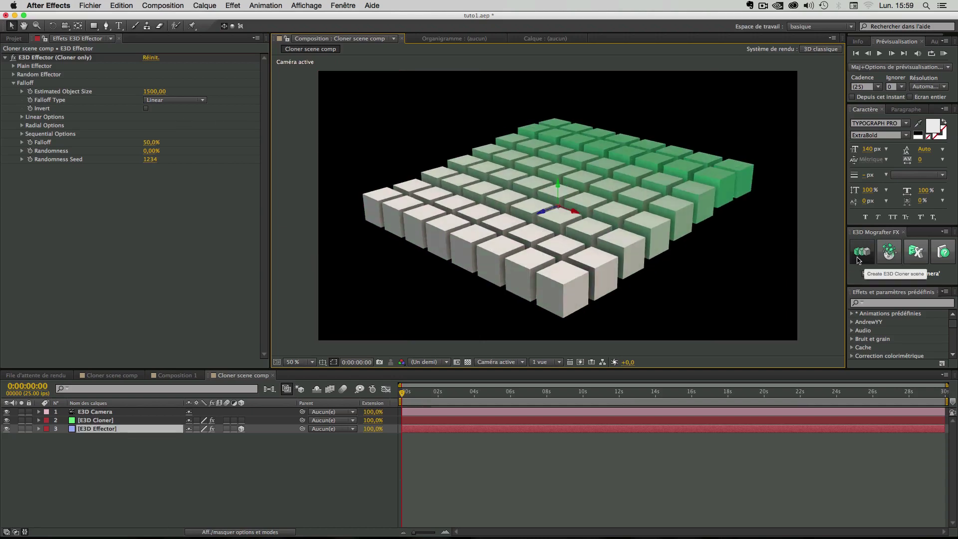
left_click(156, 100)
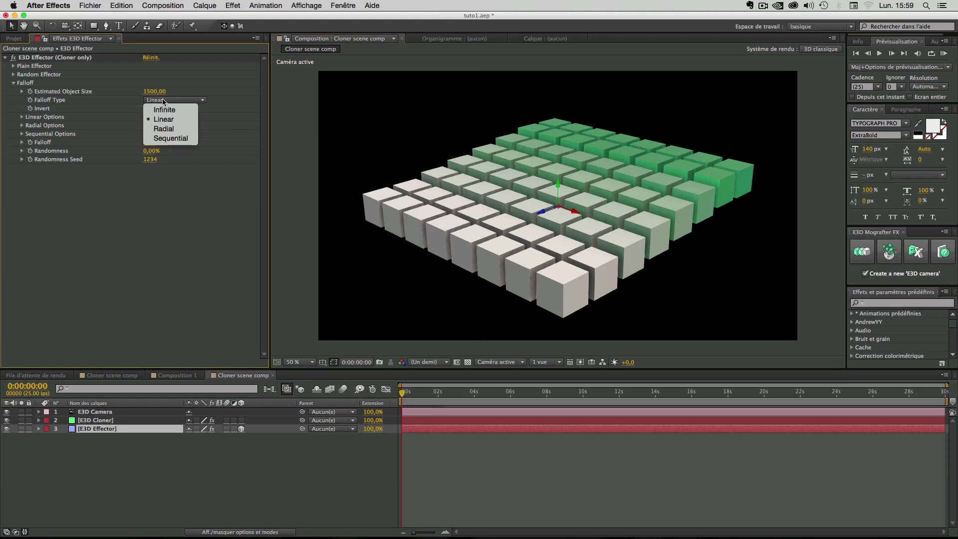
left_click(179, 142)
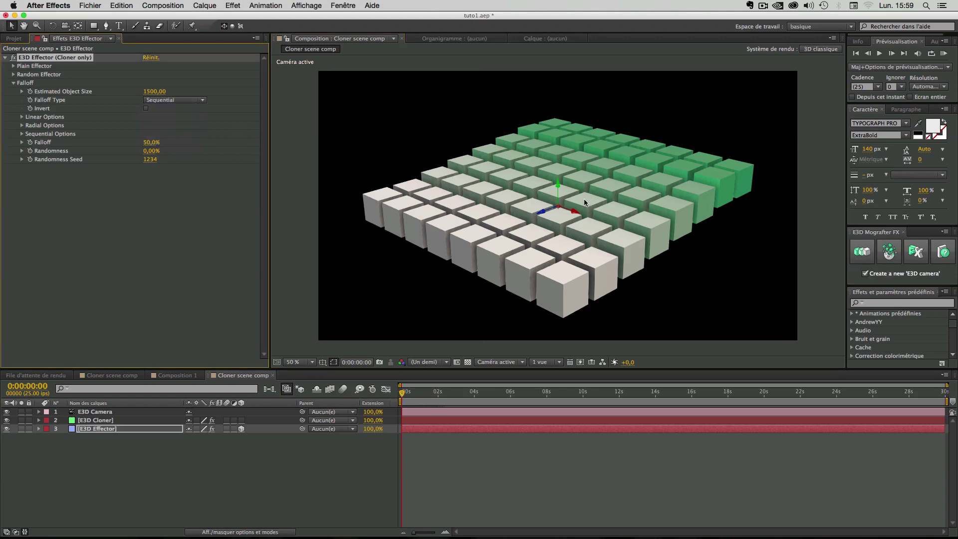
left_click_drag(571, 211, 549, 212)
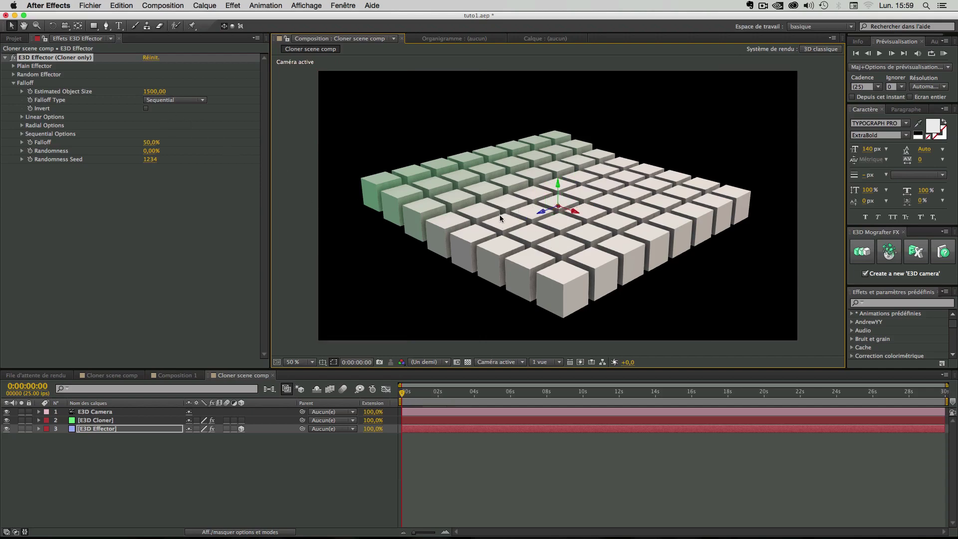
Return falloff to Linear, raise Falloff Randomness to 35%, and slide the effector across the grid
left_click(169, 100)
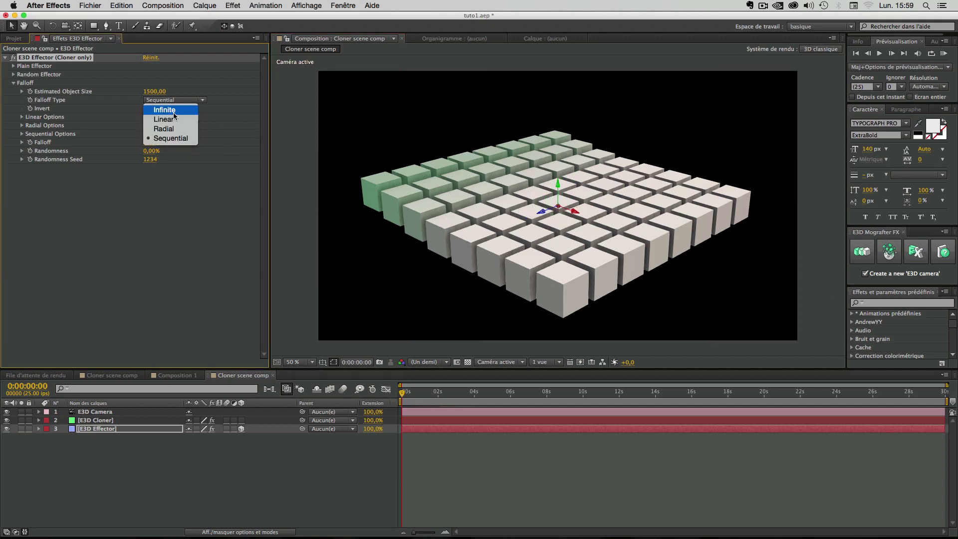
left_click(175, 120)
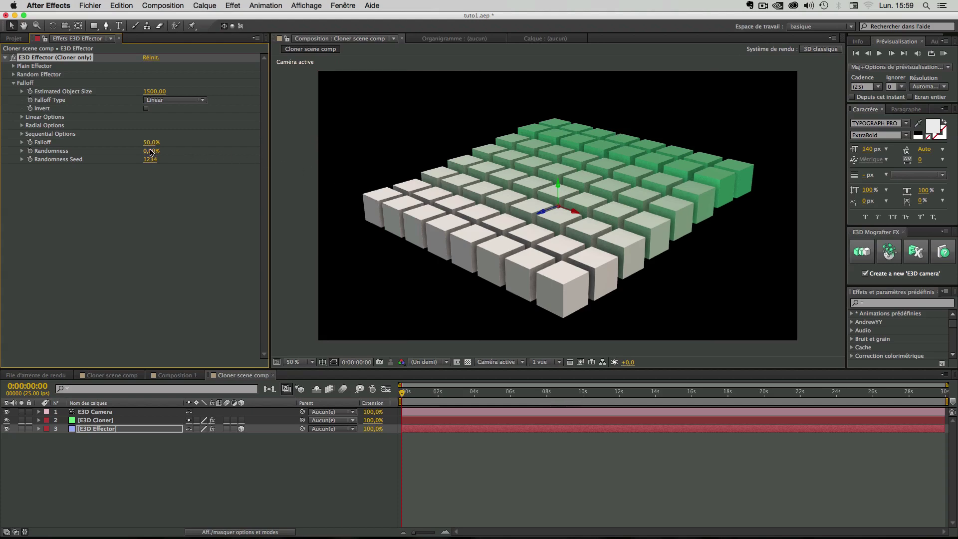
left_click_drag(152, 153, 439, 226)
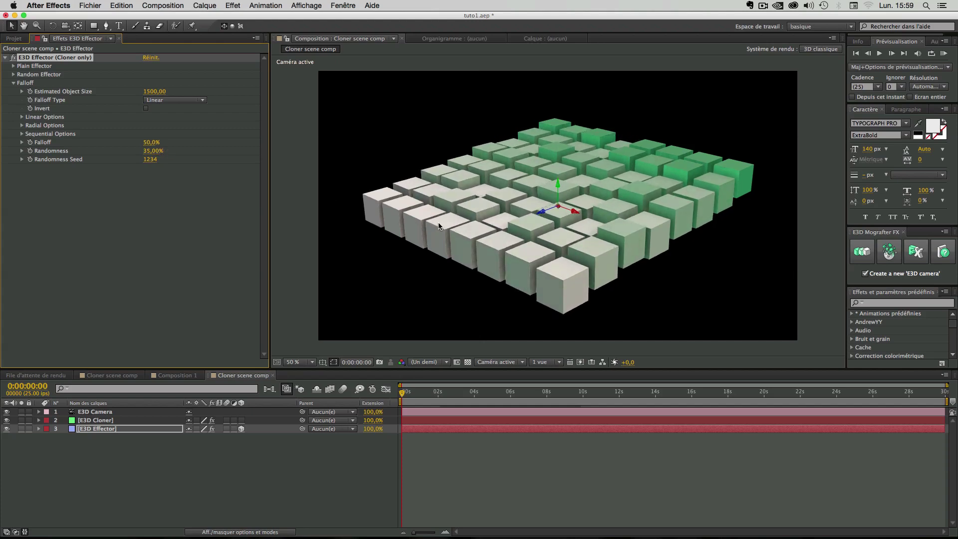
left_click_drag(553, 210, 531, 213)
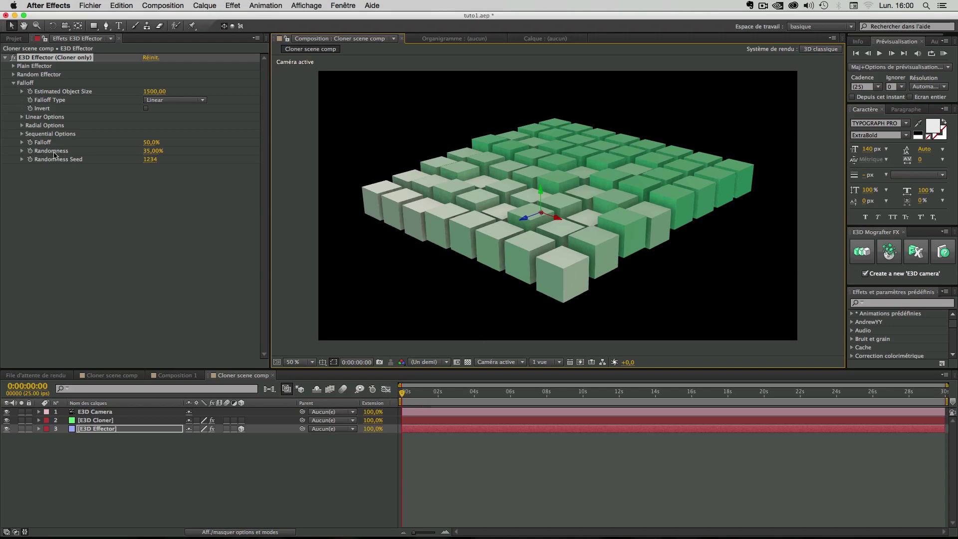
left_click(161, 102)
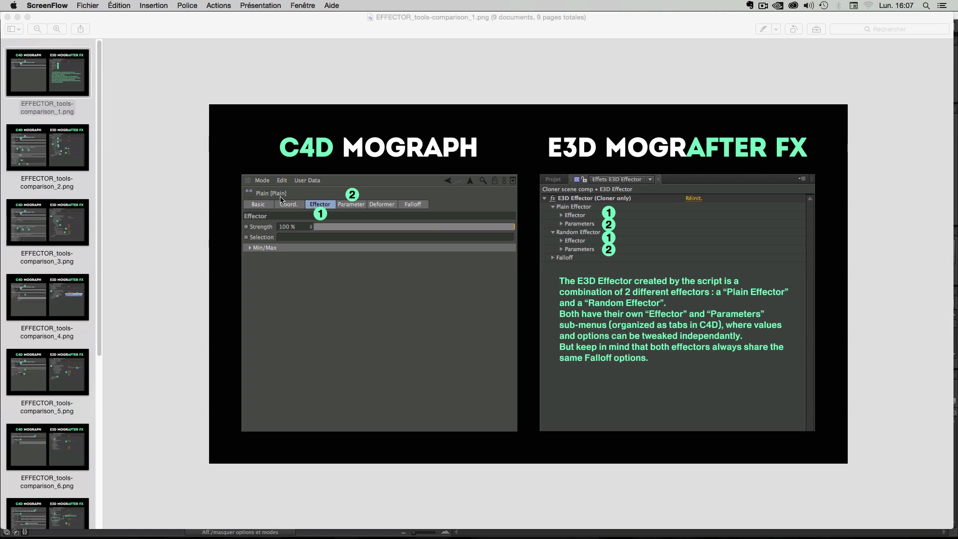
Step through comparison slides 2 and 3 to slide 4 on random modes
left_click(75, 148)
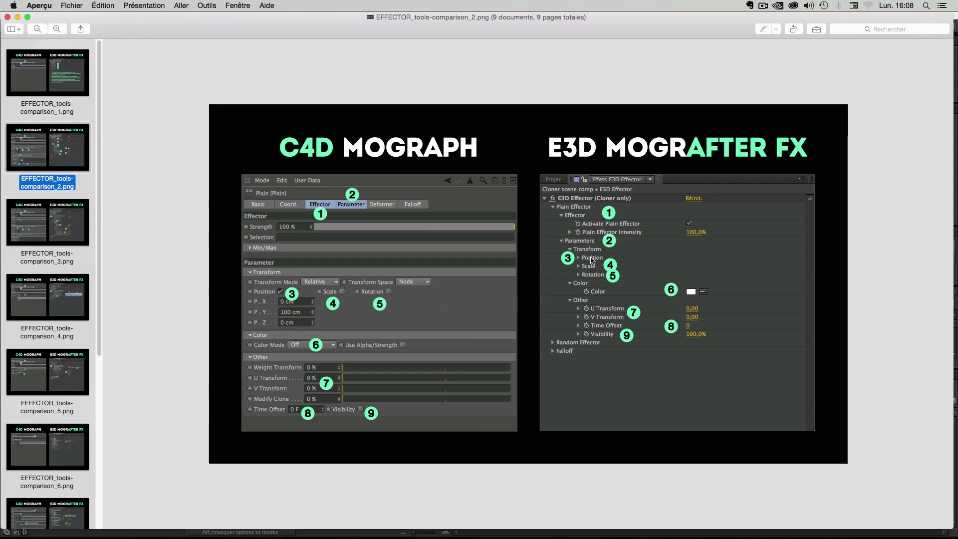
left_click(57, 232)
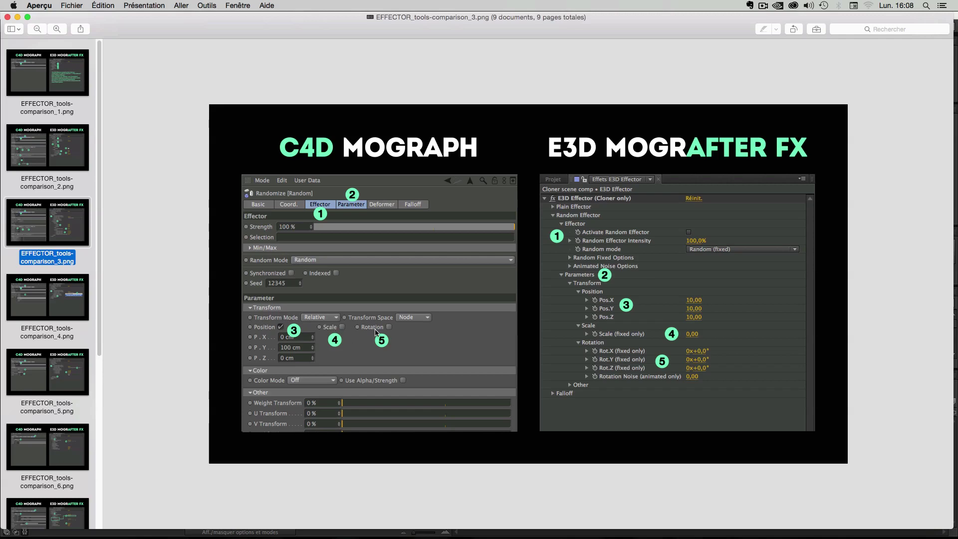
left_click(59, 307)
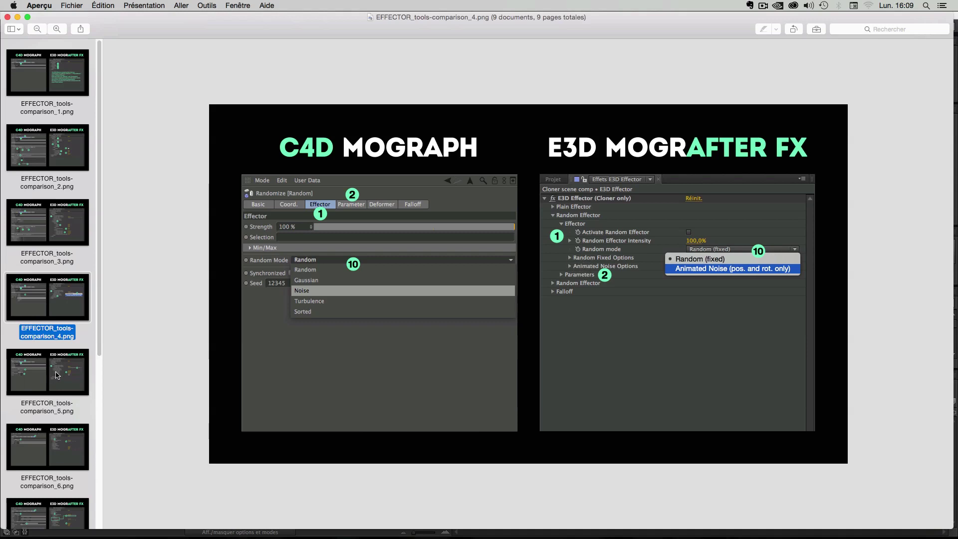
Move past slide 5 to EFFECTOR_tools-comparison_6.png on Falloff options
key("Down")
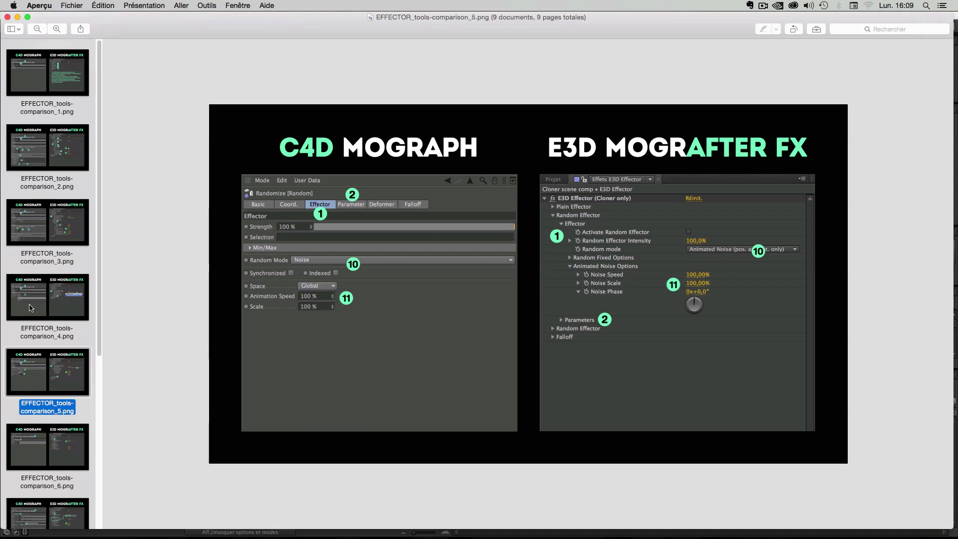
scroll(31, 308, "down", 8)
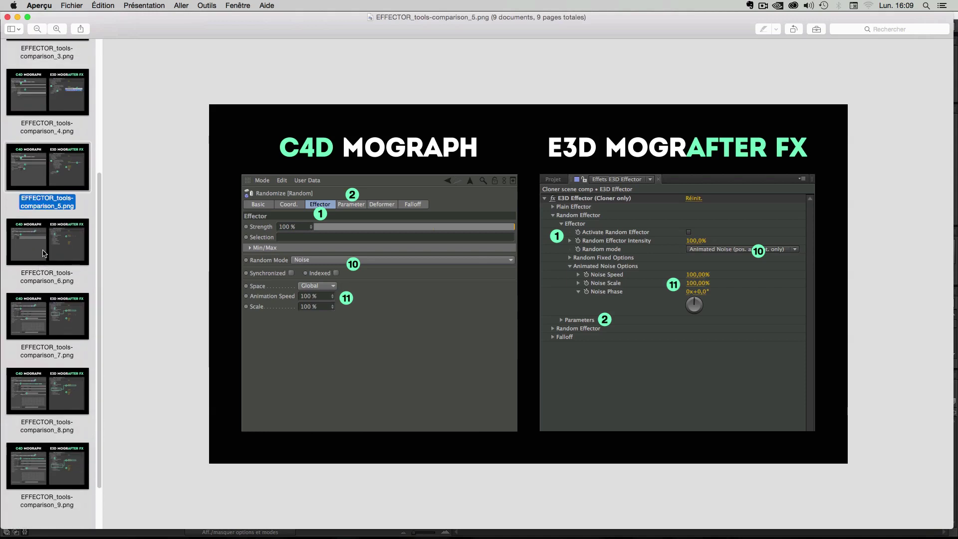
left_click(56, 258)
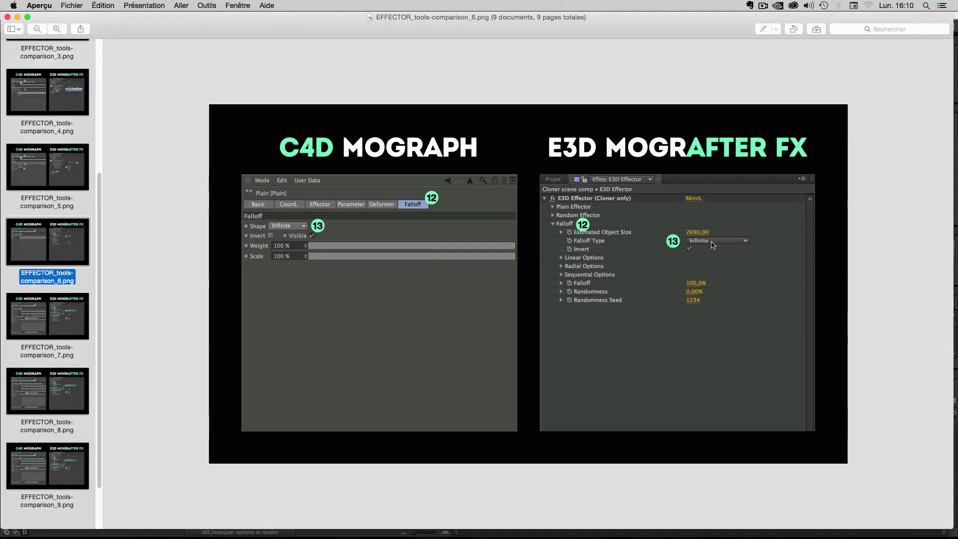
Show EFFECTOR_tools-comparison_7.png mapping C4D's Linear falloff to E3D's Linear Options
left_click(40, 318)
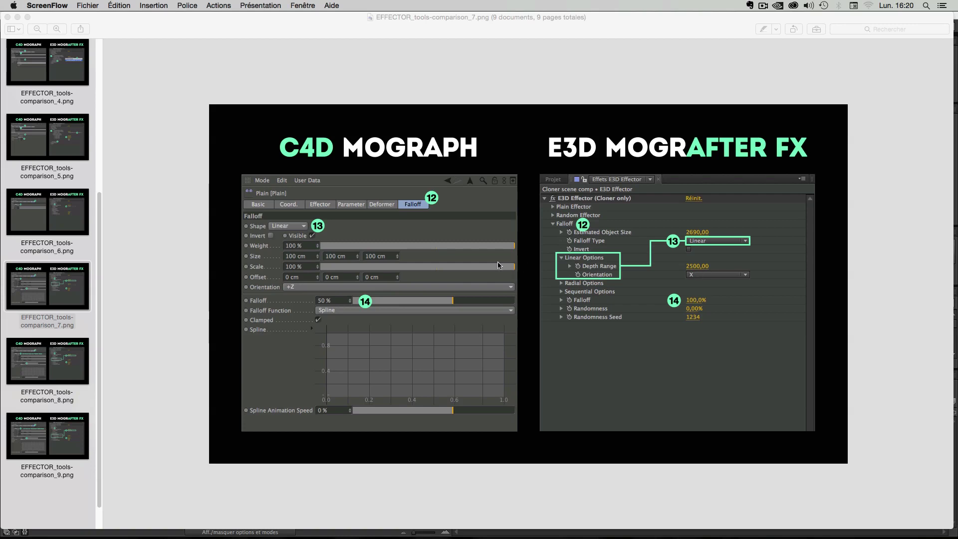
Advance from the Radial falloff slide (comparison_8) to the Sequential falloff slide (comparison_9)
left_click(62, 357)
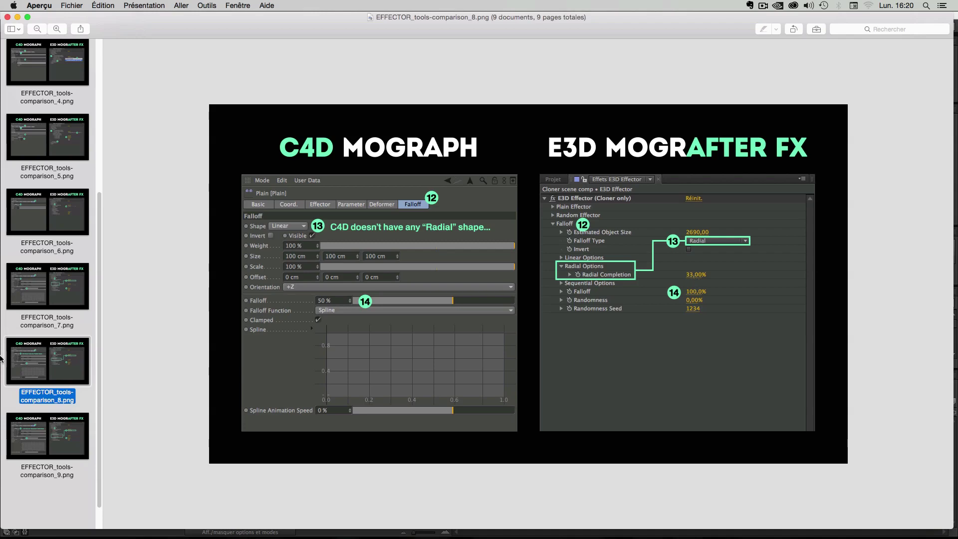
left_click(70, 439)
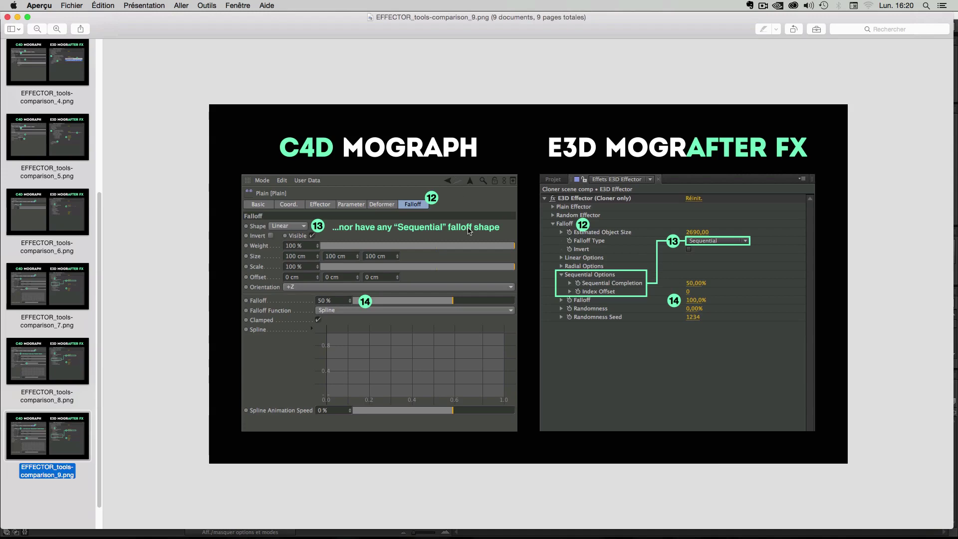
Toggle between the Radial and Sequential falloff slides, ending on Sequential
key("Up")
key("Down")
key("Up")
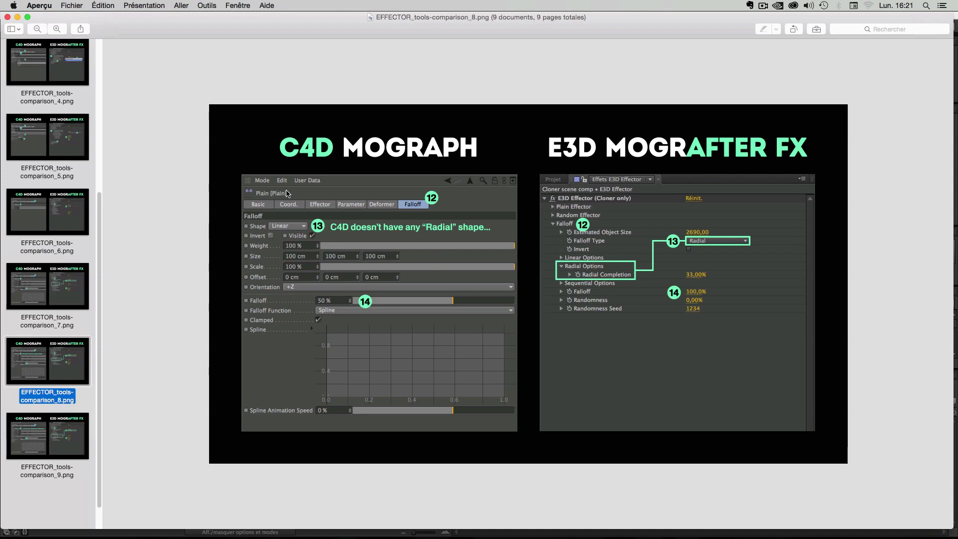
left_click(41, 441)
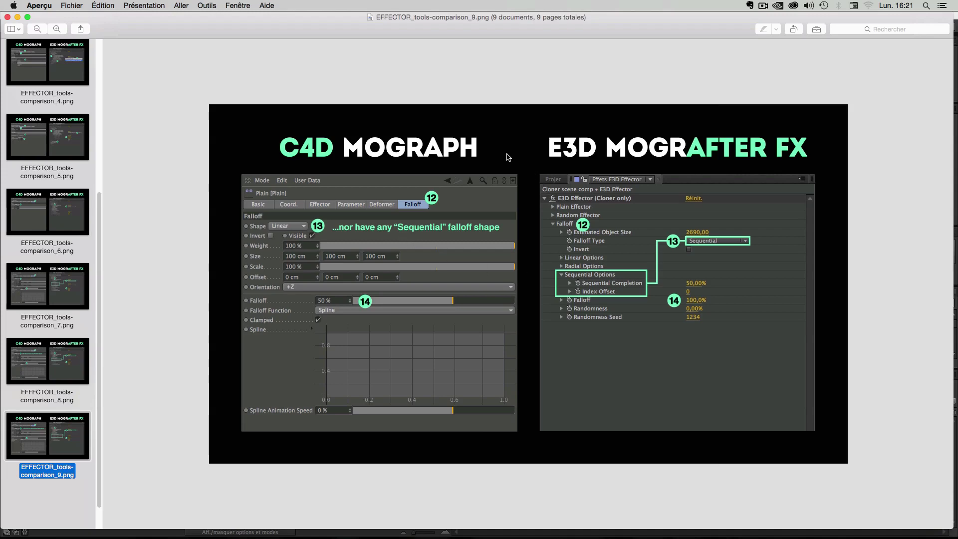
Page back through earlier comparison slides to the third comparison slide
left_click(60, 359)
left_click(60, 295)
left_click(60, 230)
scroll(60, 249, "up", 1)
scroll(59, 240, "up", 5)
left_click(62, 222)
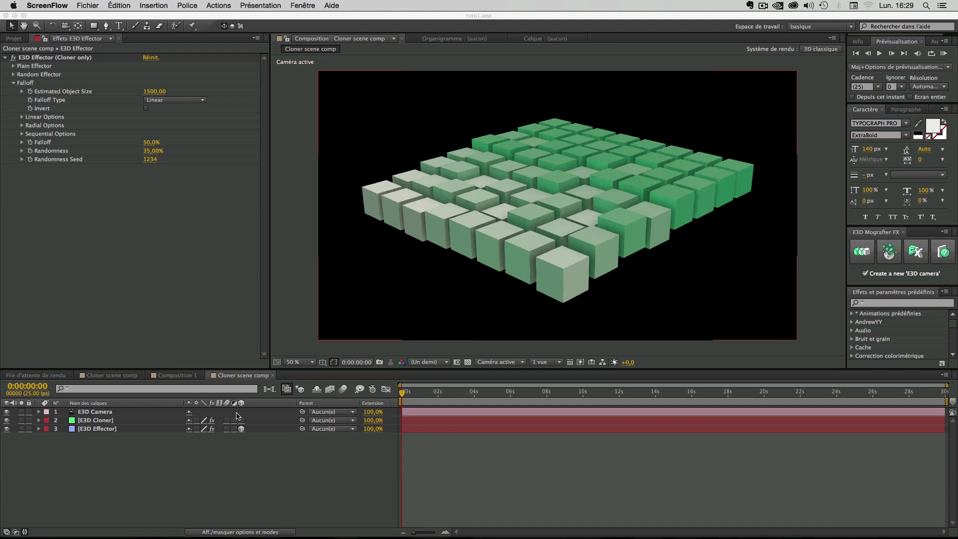
Select the [E3D Cloner] layer and expand its Element effect to the Scene Interface group
left_click(139, 463)
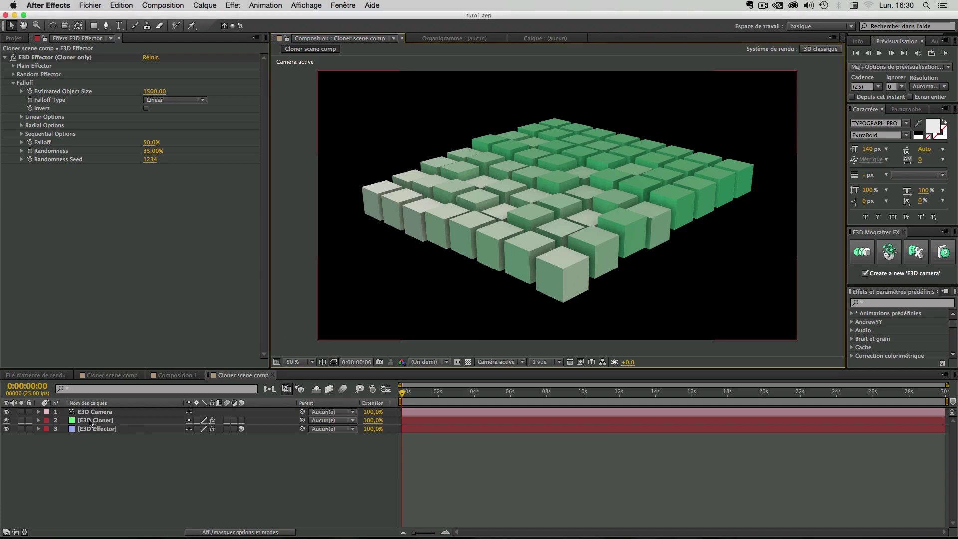
left_click(90, 424)
left_click(95, 475)
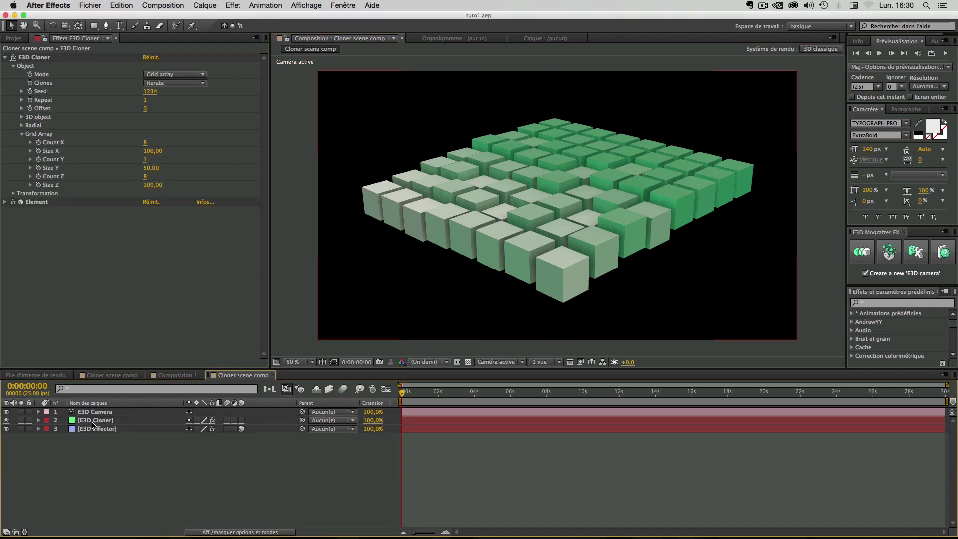
left_click(92, 424)
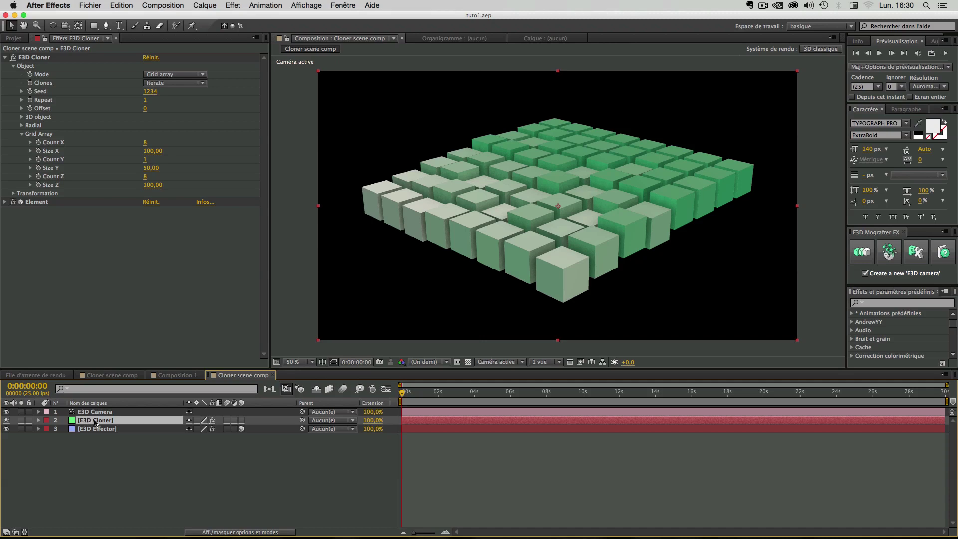
left_click(12, 204)
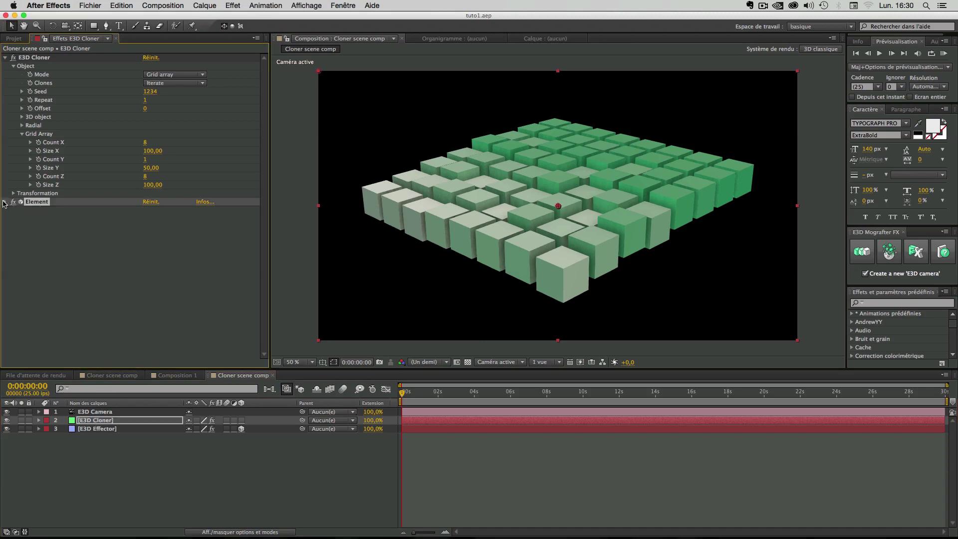
left_click(5, 202)
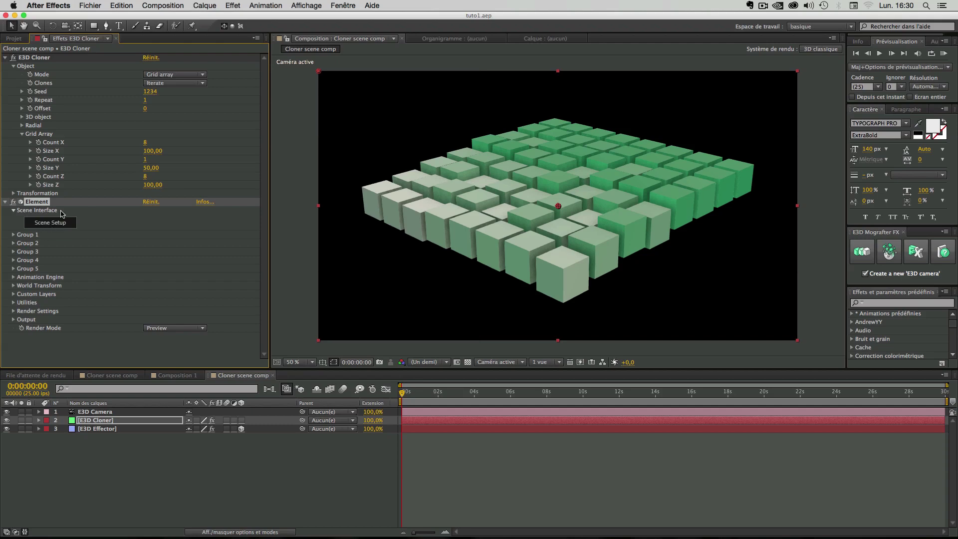
left_click(52, 226)
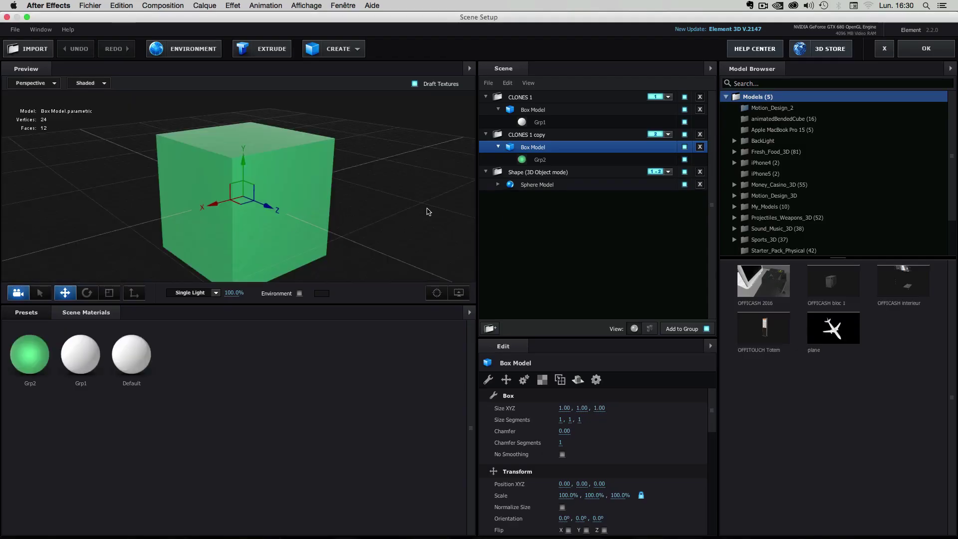
left_click_drag(387, 206, 321, 220)
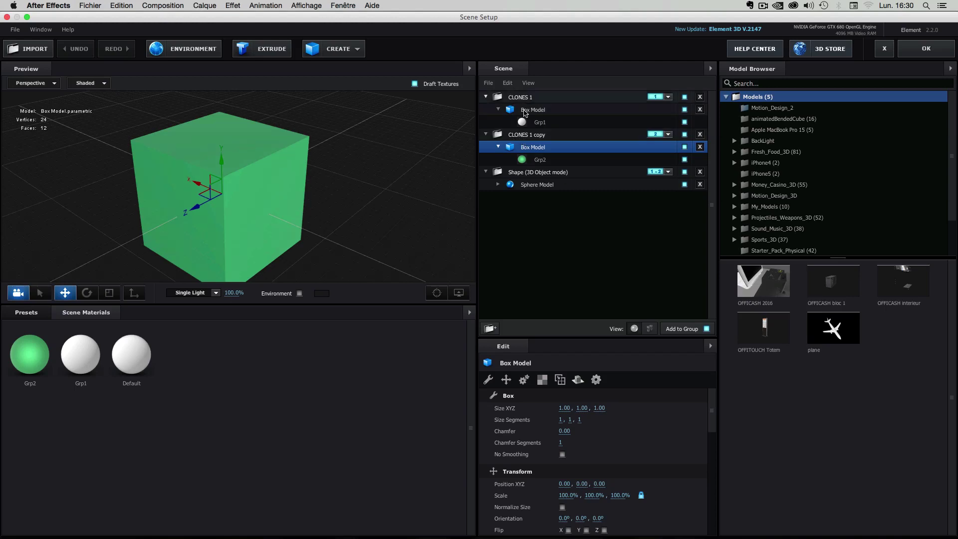
left_click(486, 97)
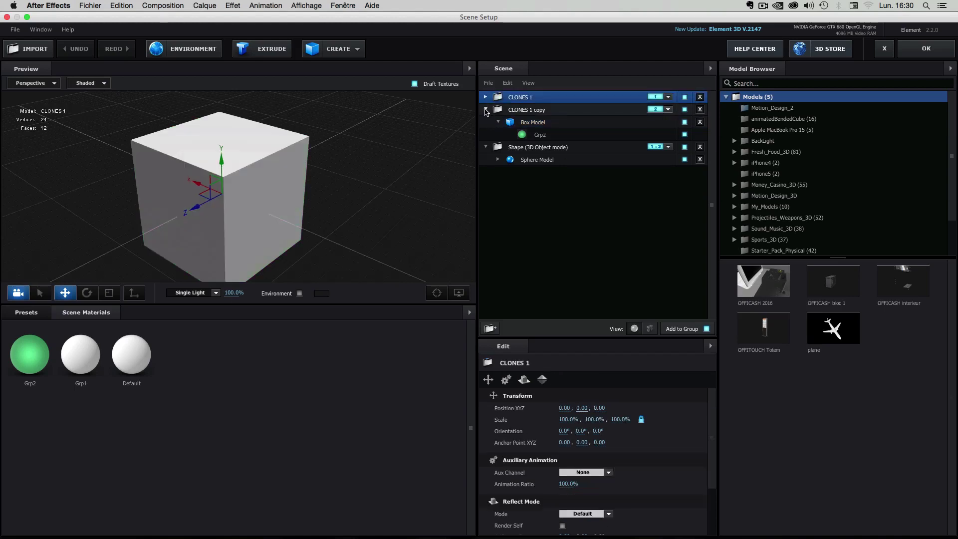
left_click(485, 109)
left_click(485, 122)
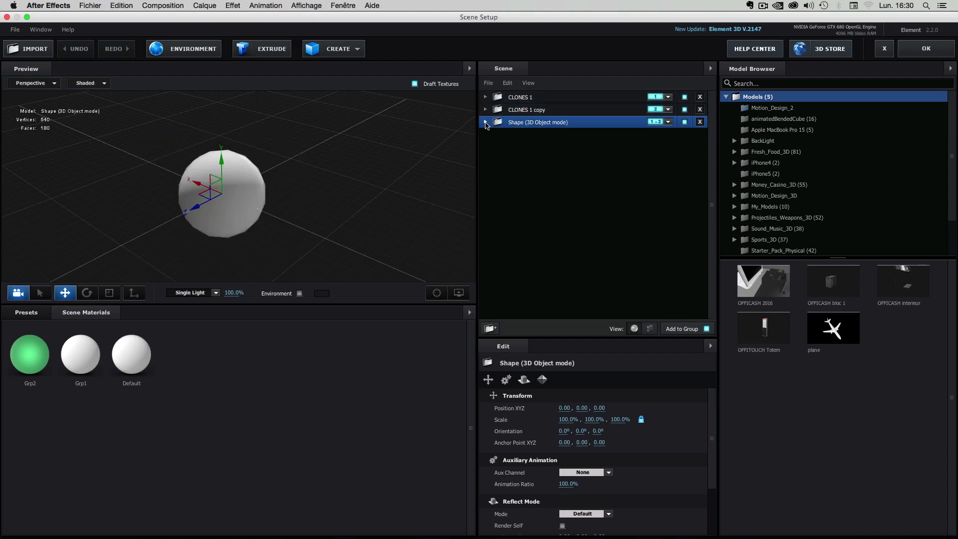
left_click(486, 123)
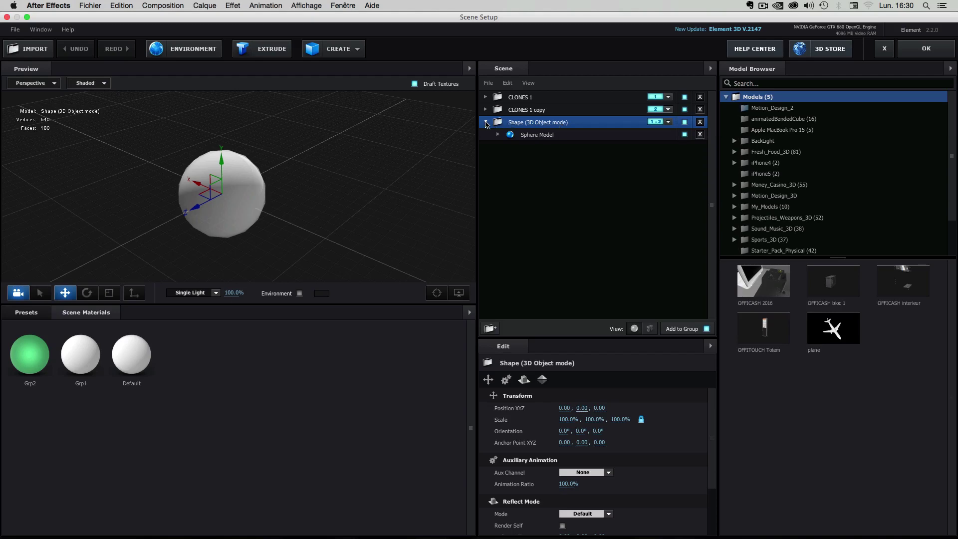
left_click(486, 122)
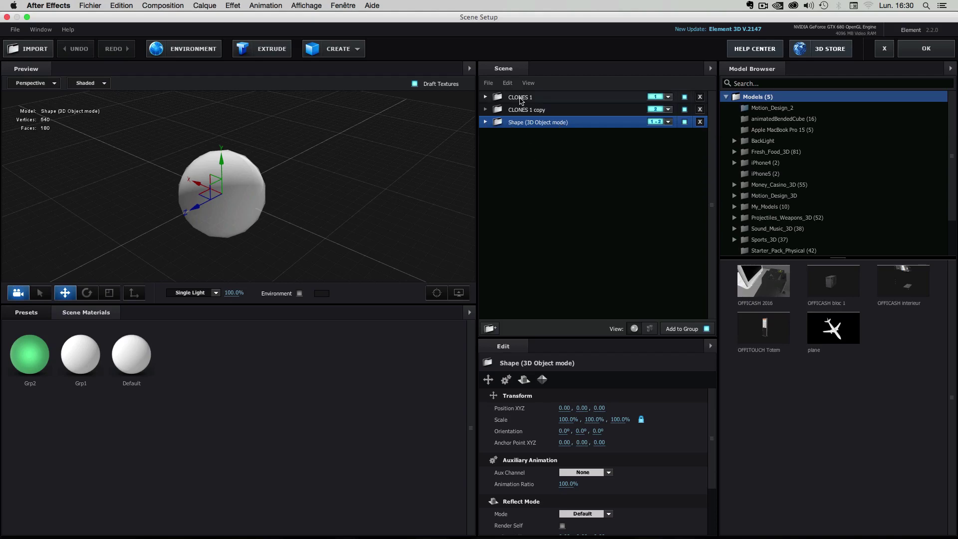
left_click(521, 100)
left_click(517, 110)
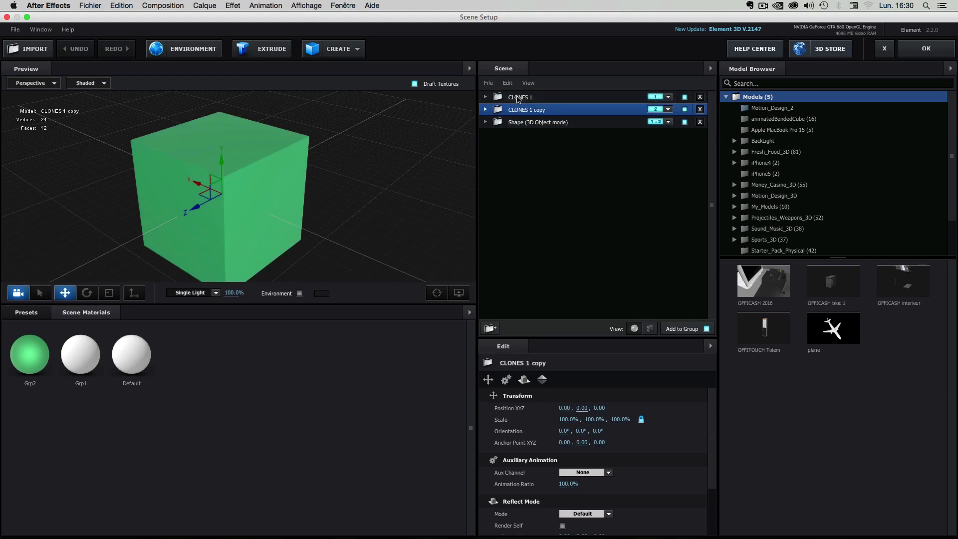
key("Up")
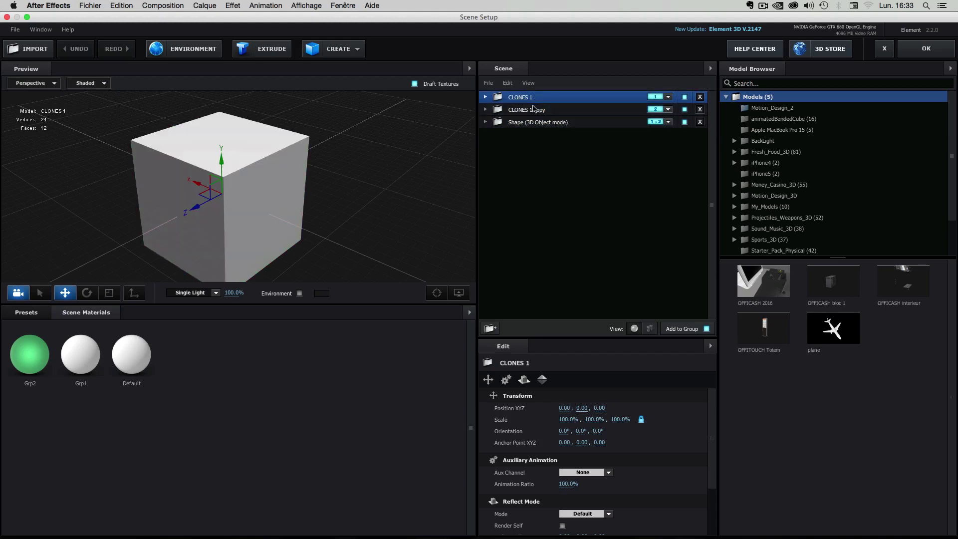
Select CLONES 1's Box Model (Size XYZ 1,00) and expand it to show the white Grp1 material
left_click(486, 96)
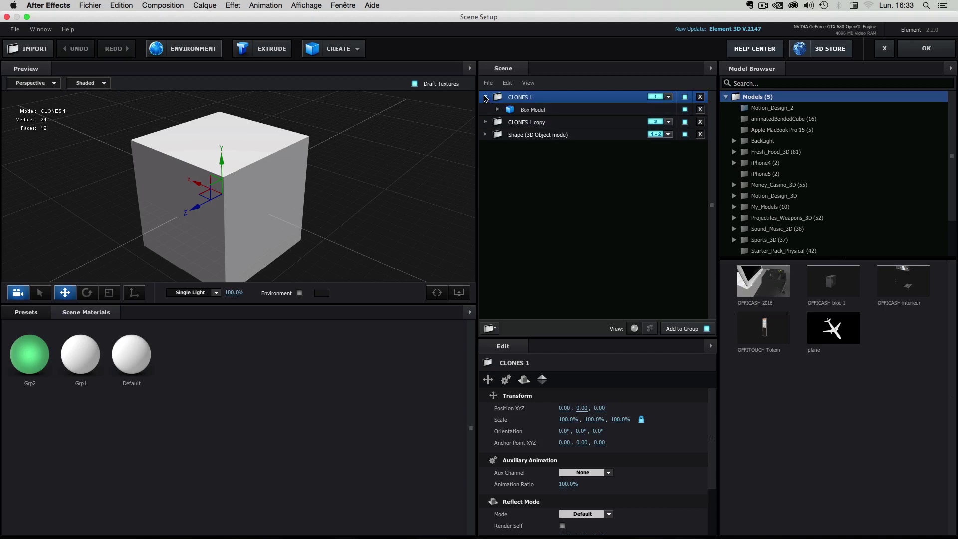
left_click(485, 122)
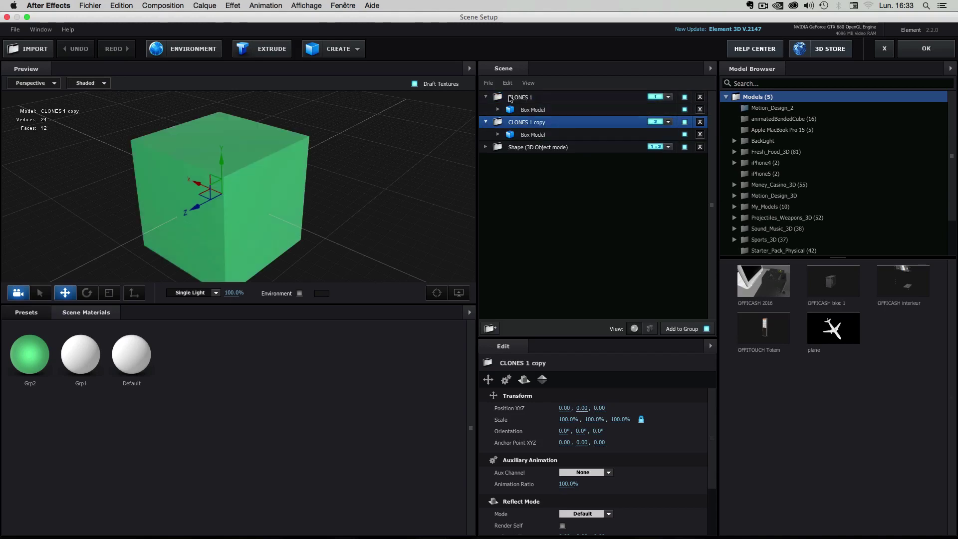
left_click(522, 99)
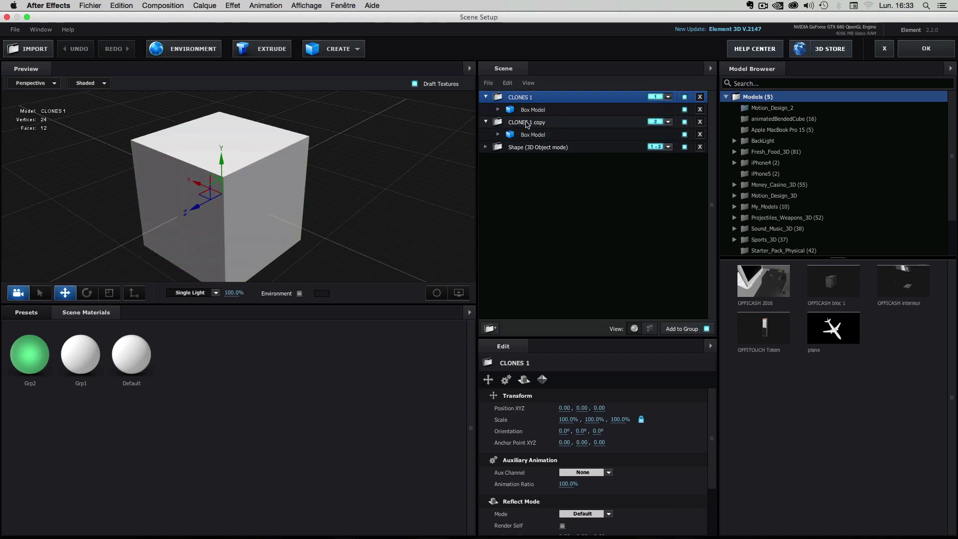
left_click(527, 122)
left_click(519, 97)
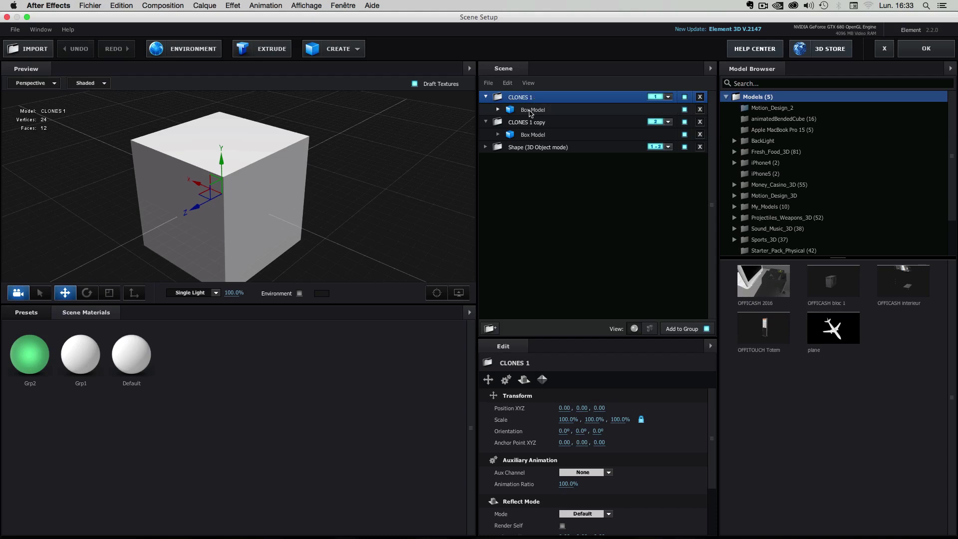
left_click(529, 111)
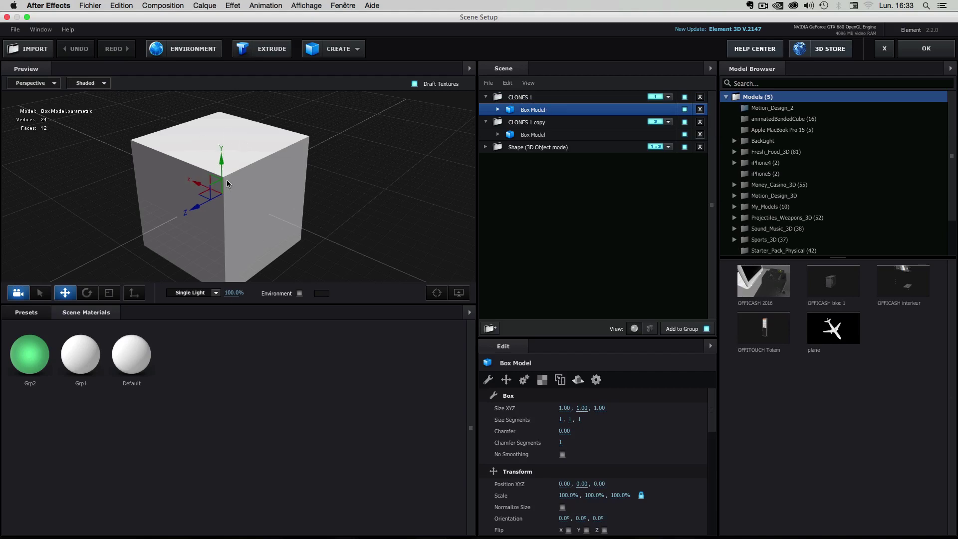
left_click_drag(227, 184, 339, 214)
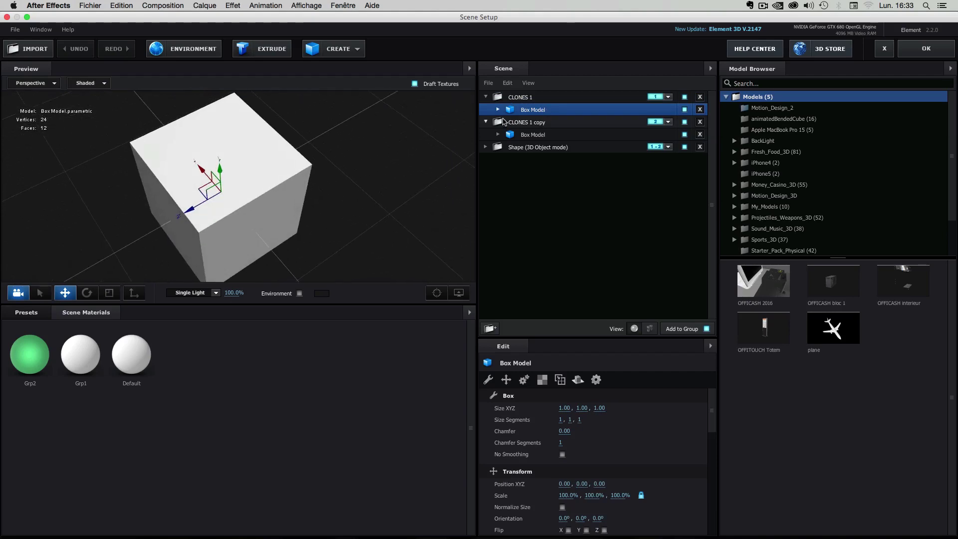
left_click(498, 110)
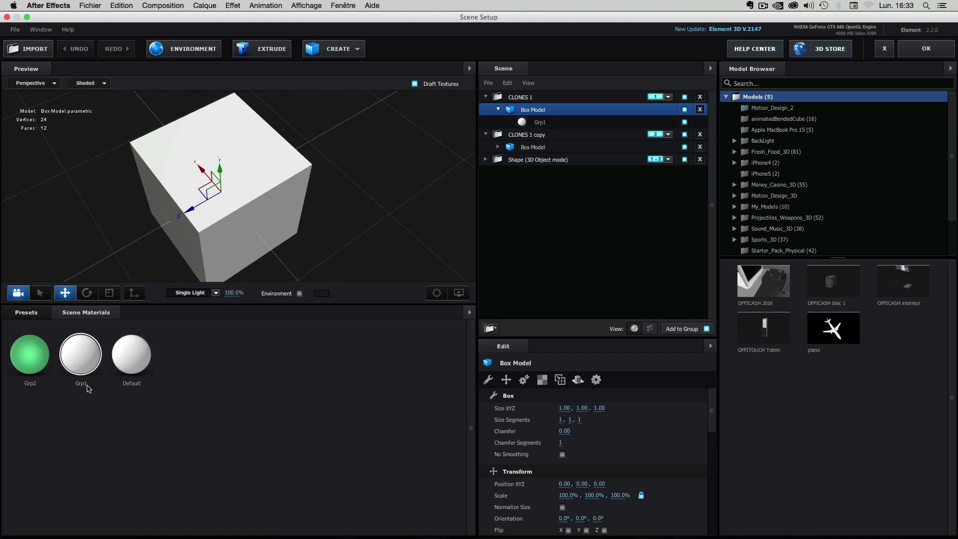
Keep CLONES 1 in group 1, then expand the CLONES 1 copy box to reveal green Grp2
left_click(514, 100)
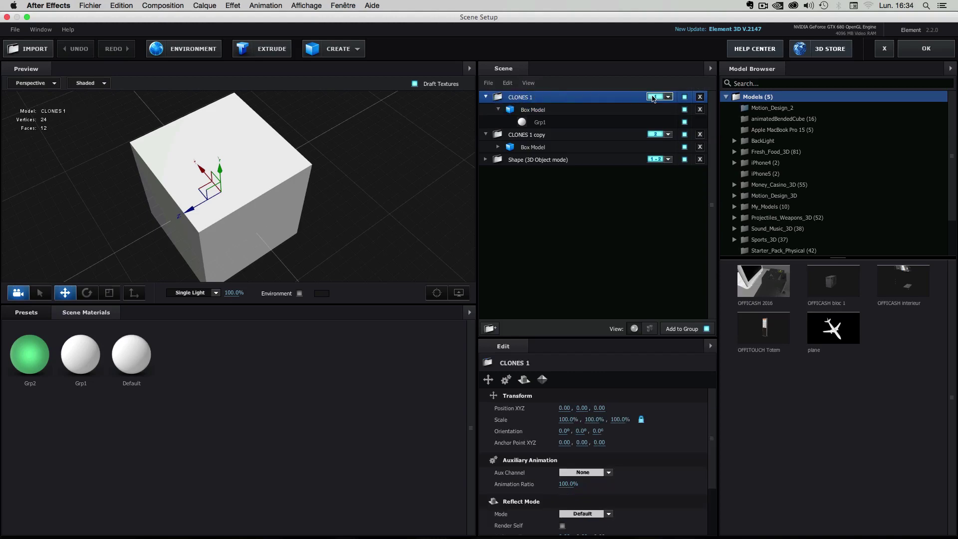
left_click(669, 98)
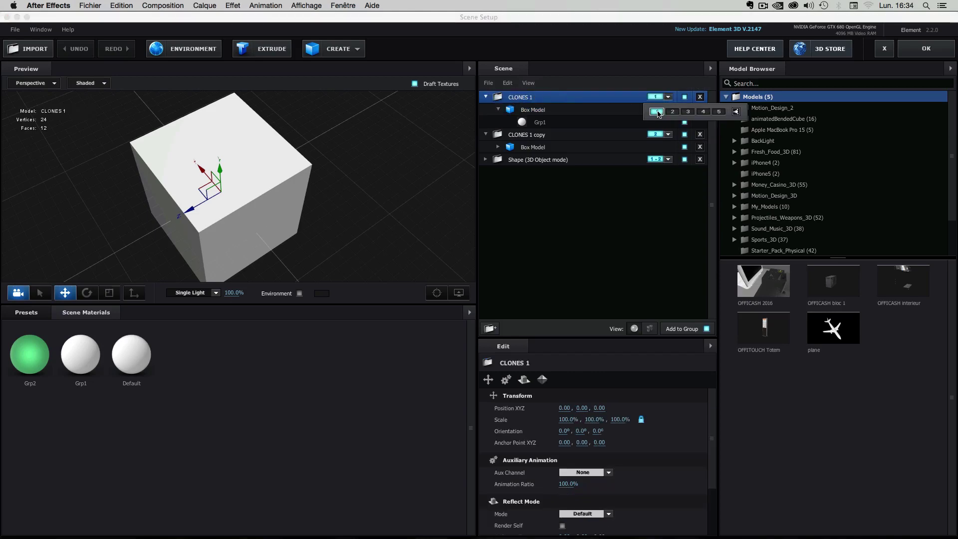
left_click(656, 112)
left_click(520, 137)
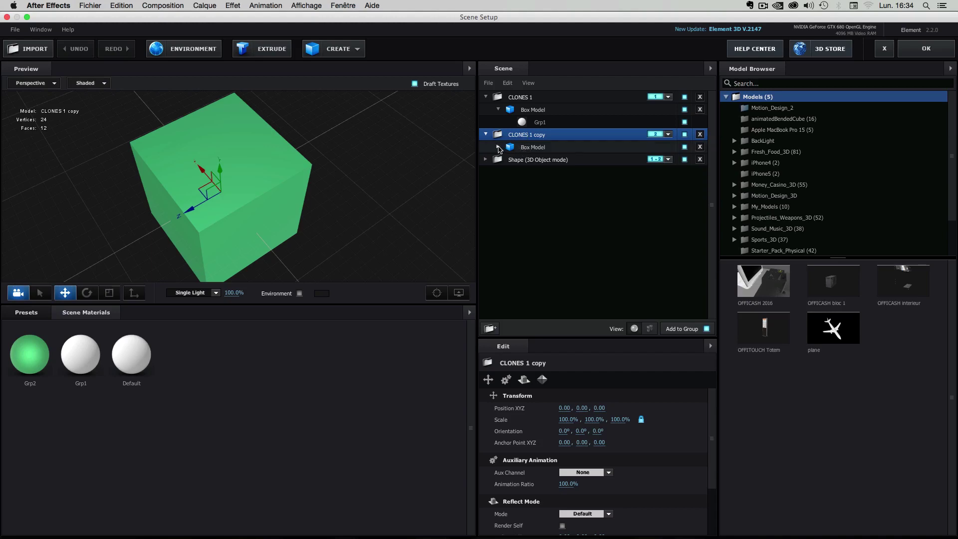
left_click(499, 147)
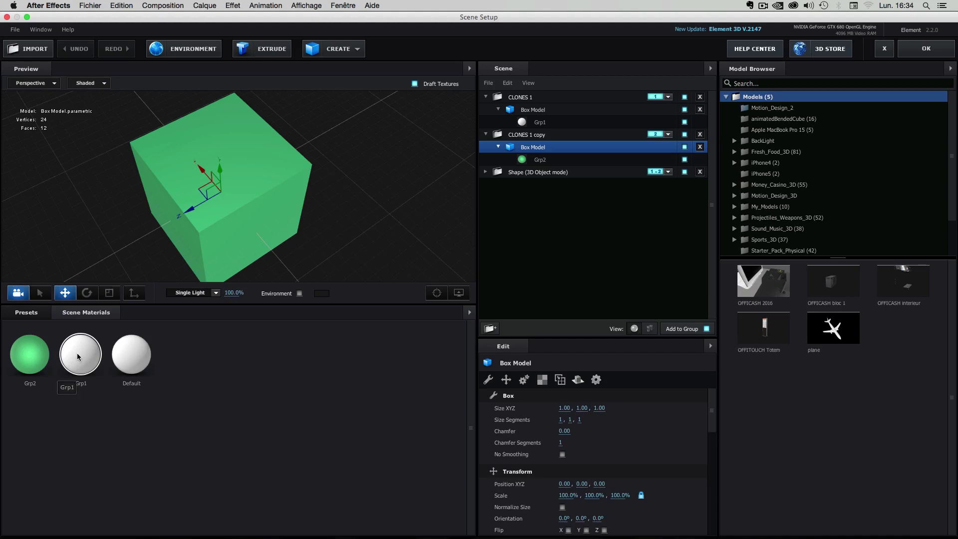
Reapply the green Grp2 material to the CLONES 1 copy box after trying Grp1
left_click_drag(83, 350, 542, 159)
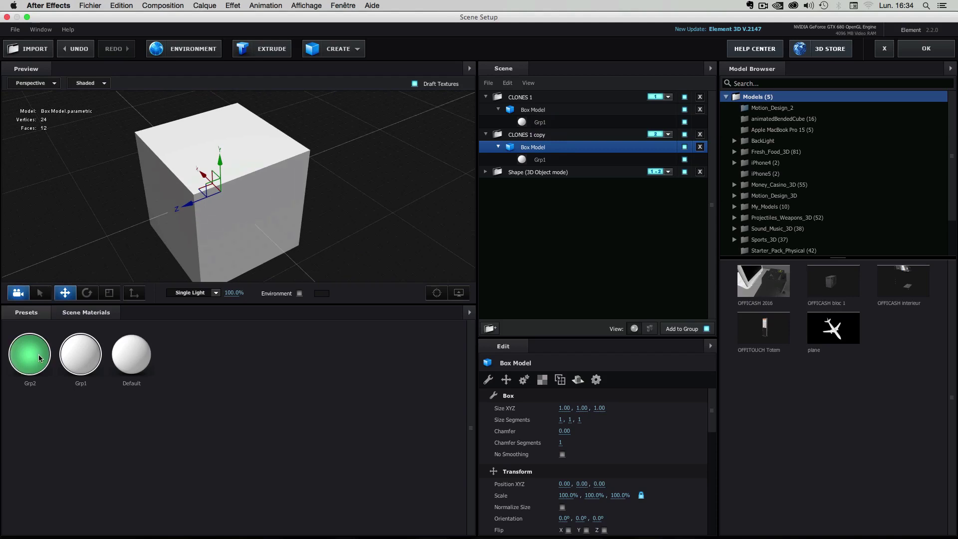
mouse_move(29, 358)
left_mouse_down()
mouse_move(208, 323)
mouse_move(523, 173)
mouse_move(529, 160)
left_mouse_up()
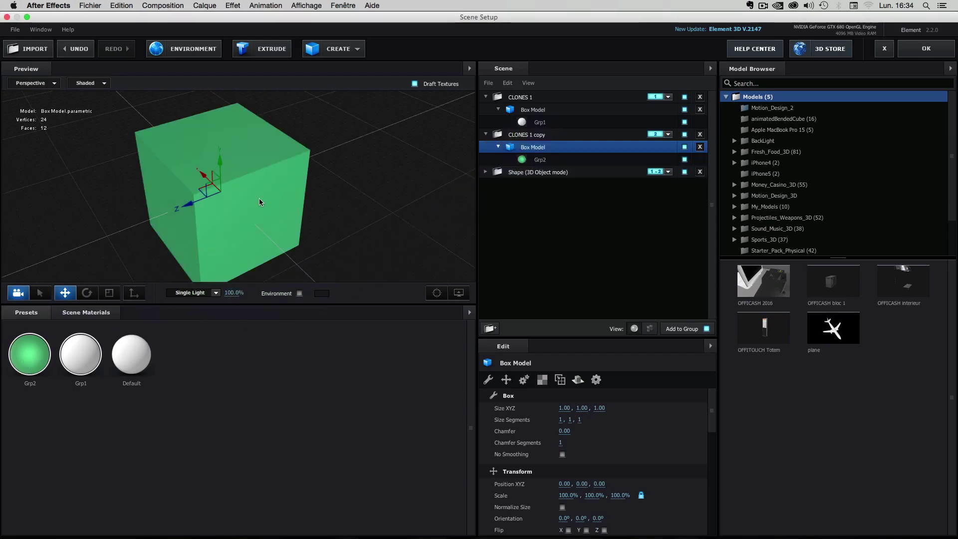
left_click_drag(377, 224, 384, 202)
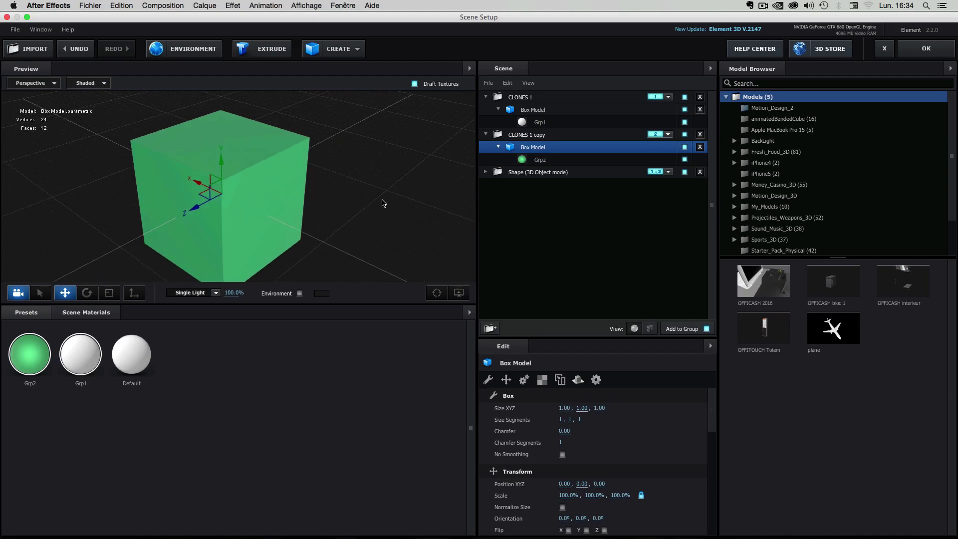
Keep CLONES 1 copy assigned to group 2 and select CLONES 1's box model
left_click(526, 138)
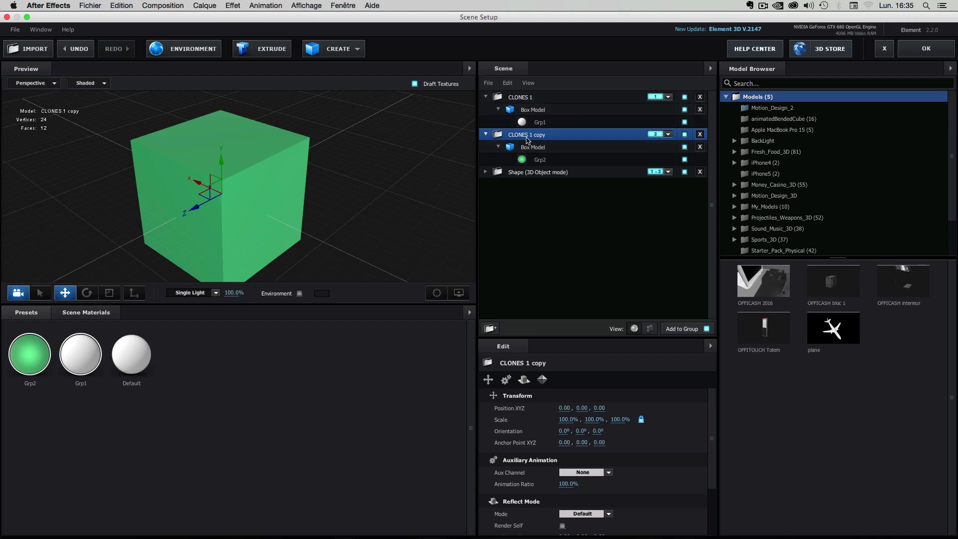
left_click(668, 134)
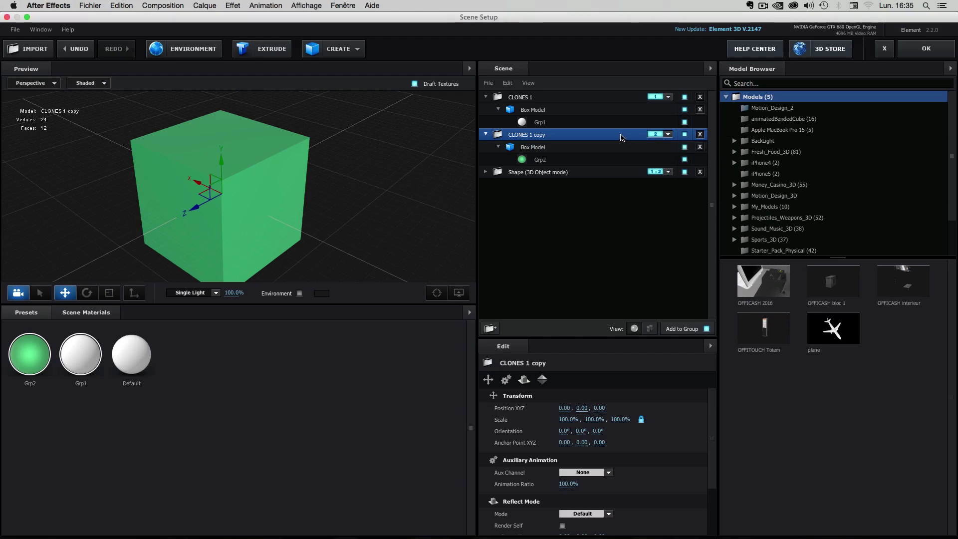
left_click(499, 110)
left_click(534, 110)
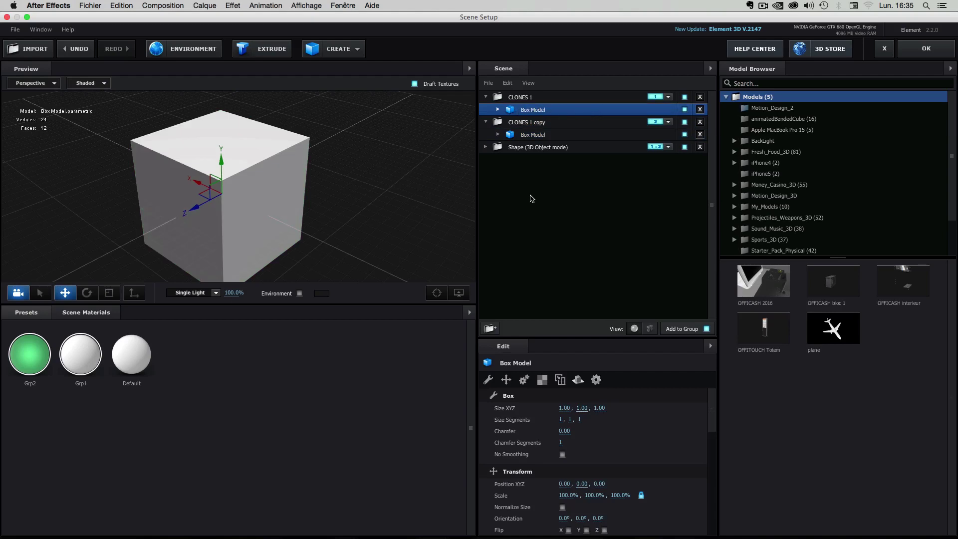
Delete the Box Model under CLONES 1, leaving that group with 0 vertices
left_click(701, 110)
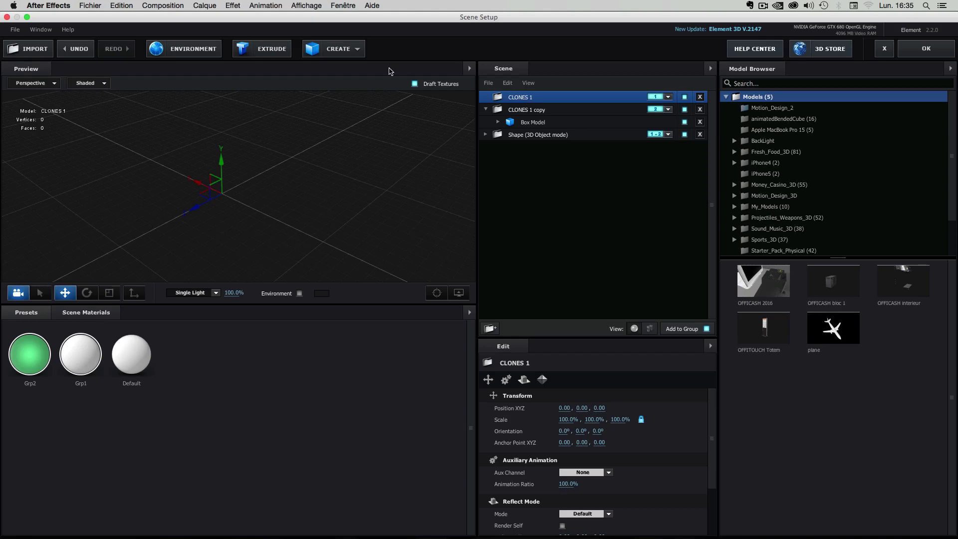
Add a Tube to CLONES 1, then replace the CLONES 1 copy's Box Model with a Tube
left_click(358, 48)
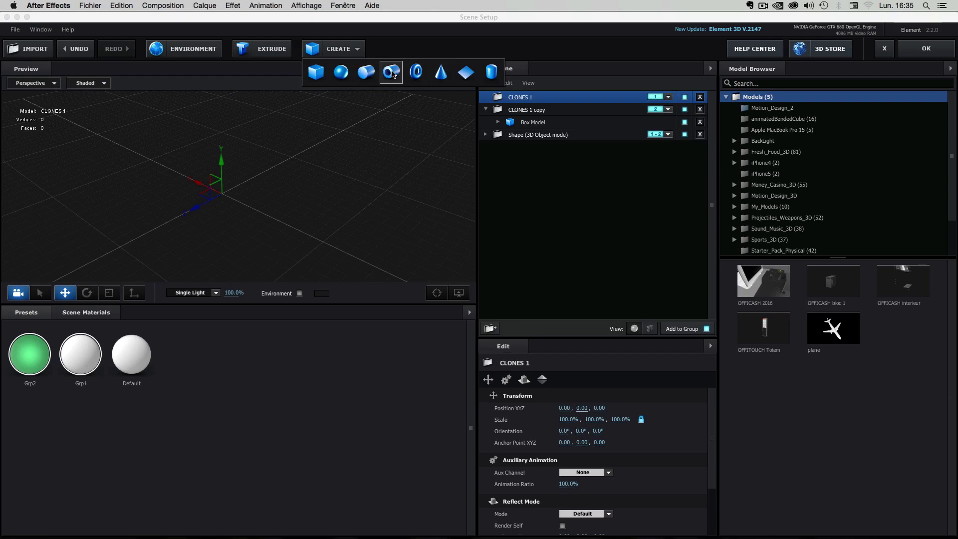
left_click(393, 74)
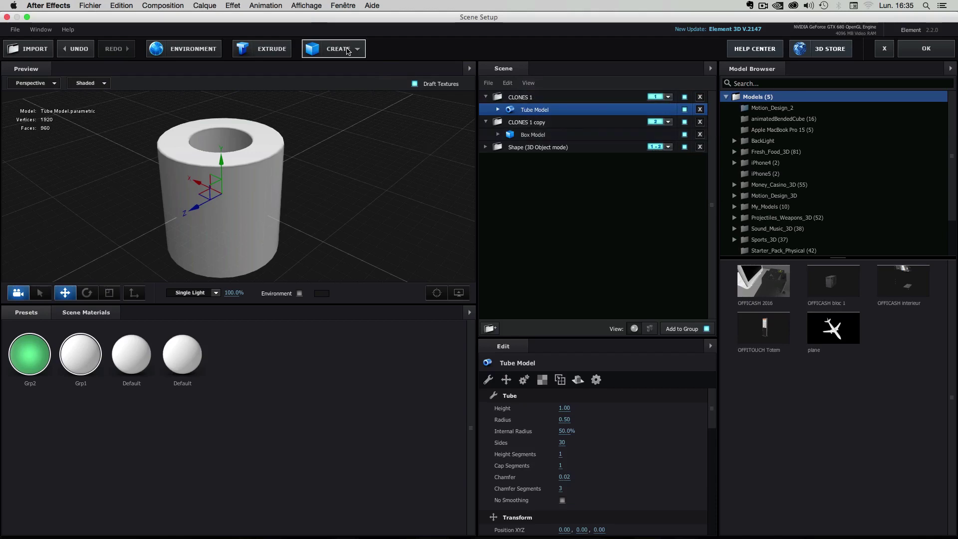
left_click(542, 139)
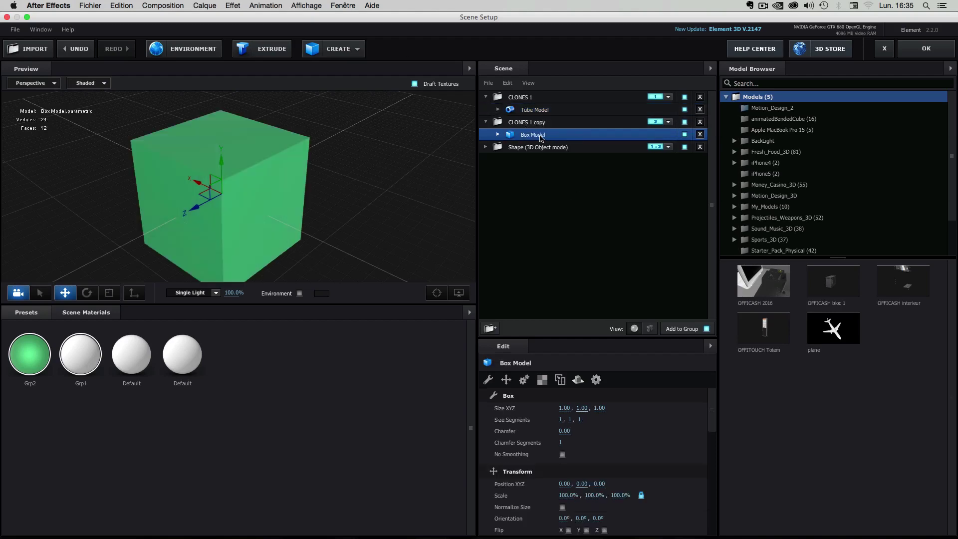
left_click(701, 134)
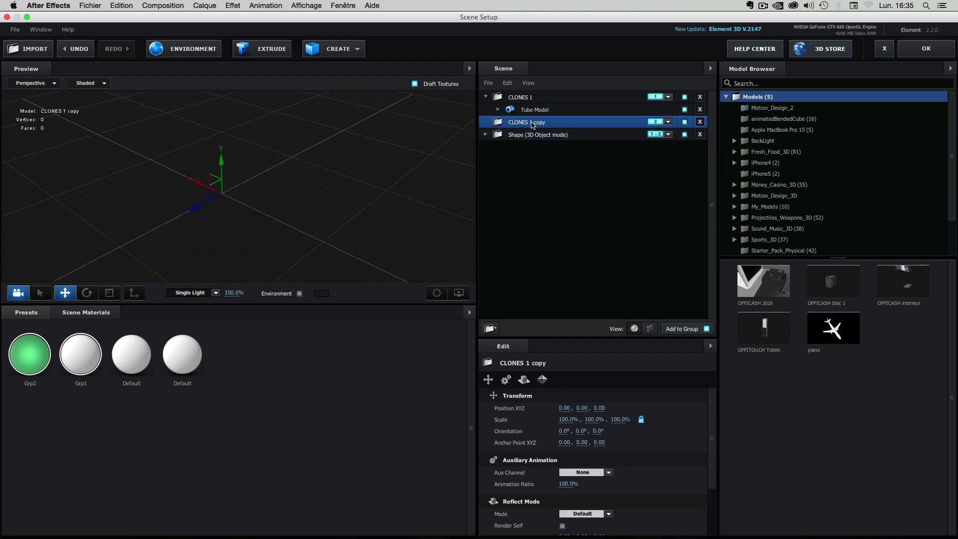
left_click(359, 49)
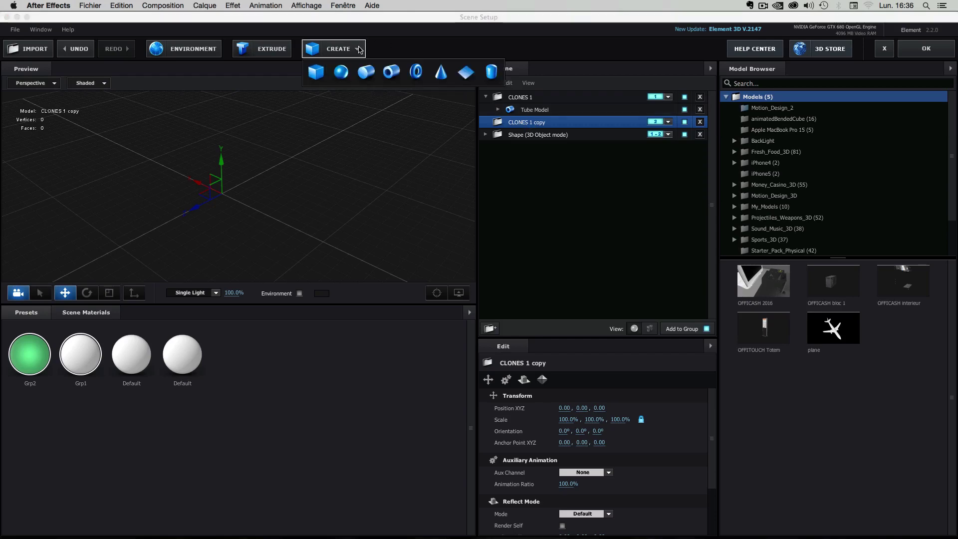
left_click(392, 73)
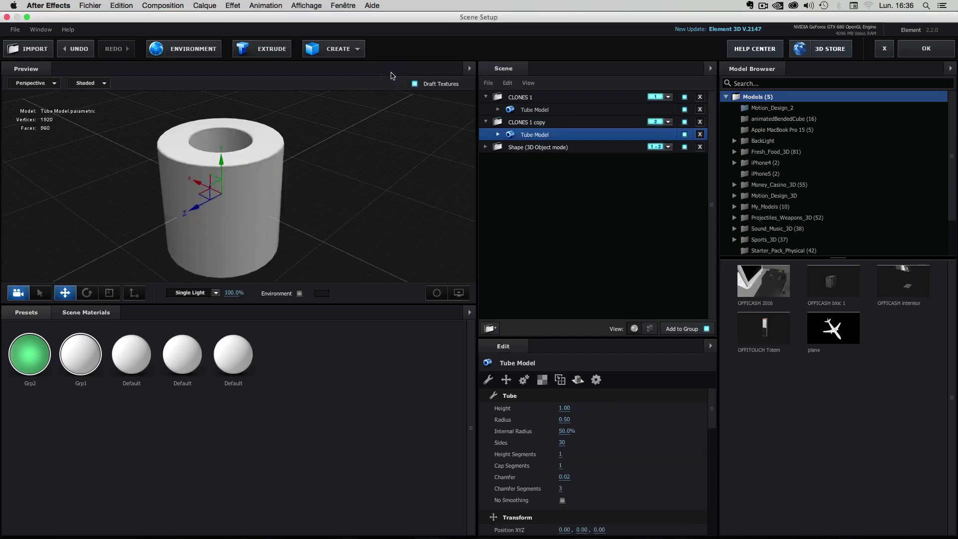
Switch the selection between the two 1920-vertex Tube Models to compare them
left_click(537, 110)
left_click(533, 135)
left_click(533, 110)
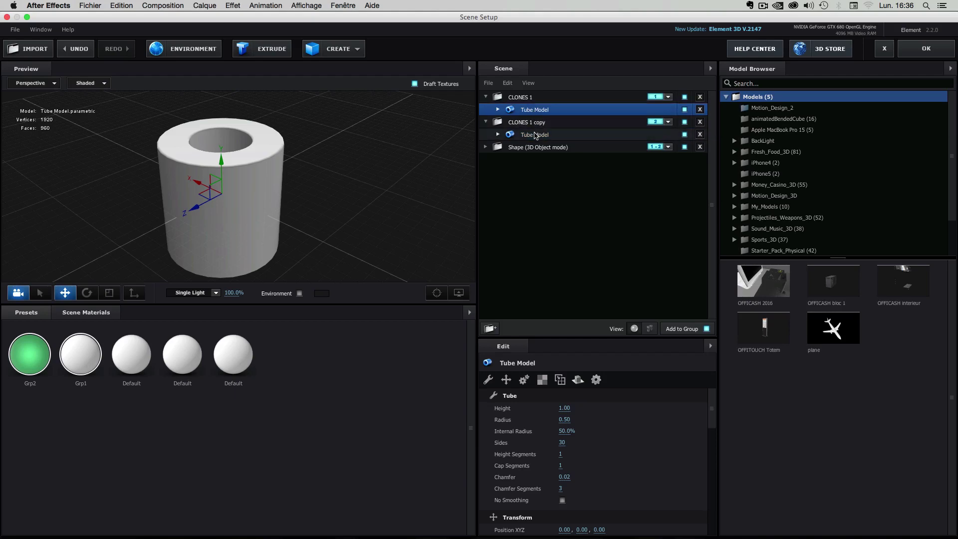
left_click(539, 135)
left_click(534, 110)
left_click(546, 135)
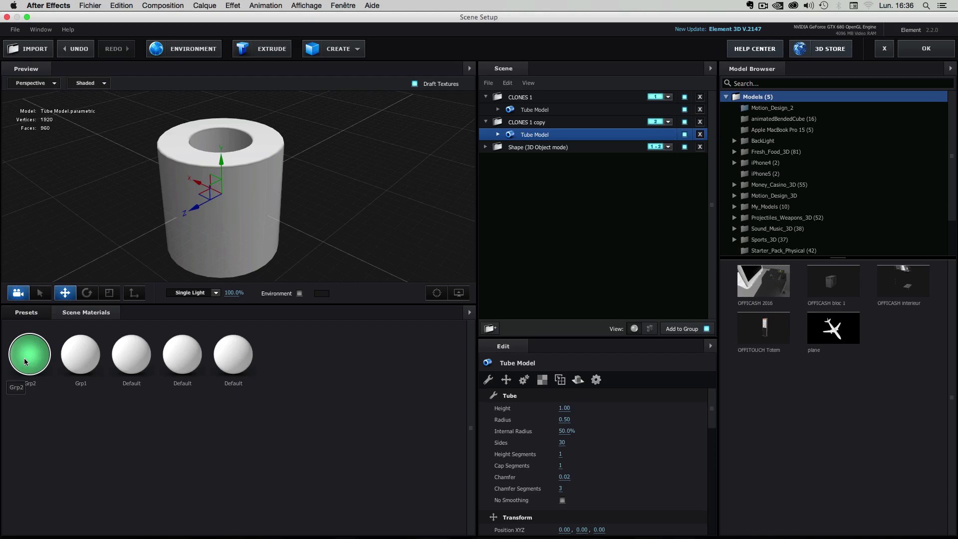
Apply green Grp2 to the CLONES 1 copy tube and confirm CLONES 1's tube keeps Default
left_click_drag(26, 362, 530, 133)
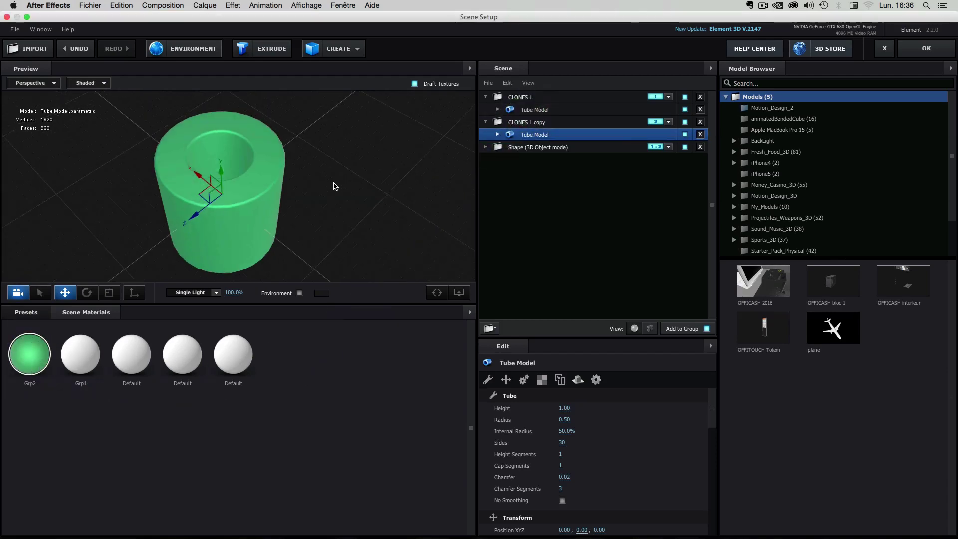
left_click_drag(396, 169, 385, 196)
left_click(525, 110)
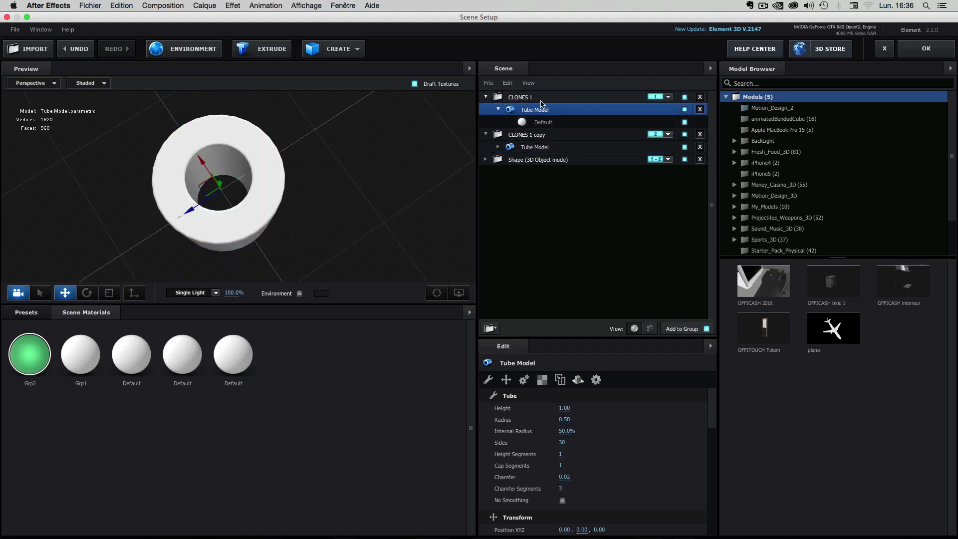
left_click(542, 147)
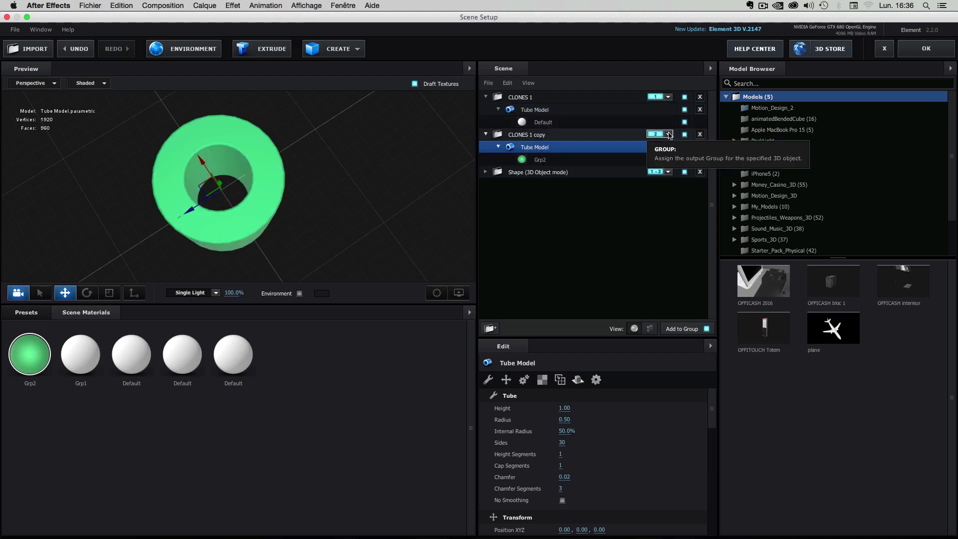
left_click(498, 148)
left_click(499, 109)
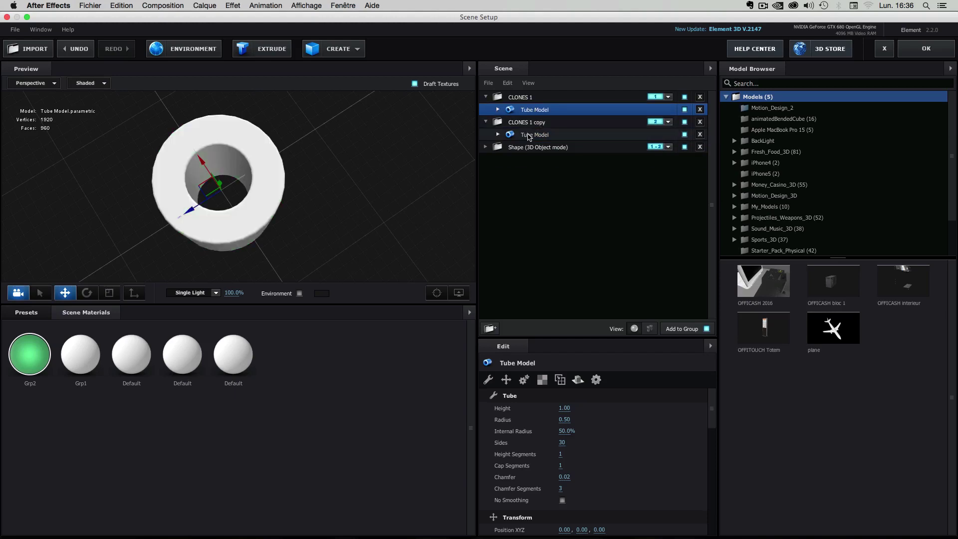
Assign Auxiliary Animation Channel 1 to the white Tube Model under CLONES 1
right_click(528, 109)
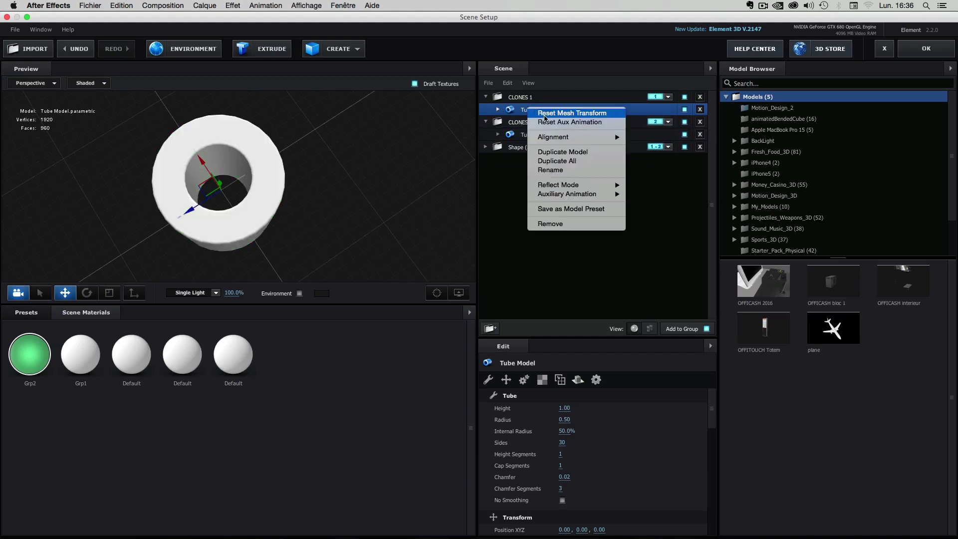
left_click(510, 180)
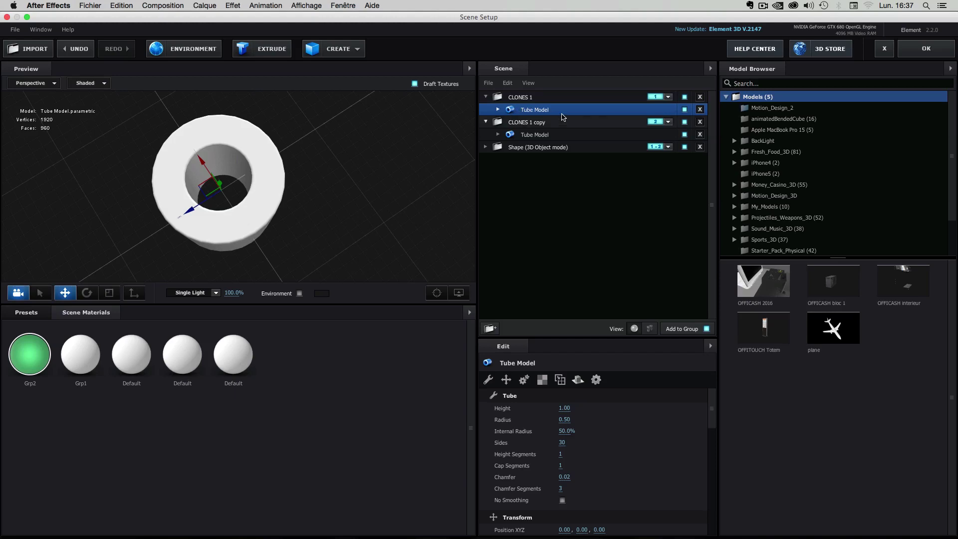
right_click(541, 111)
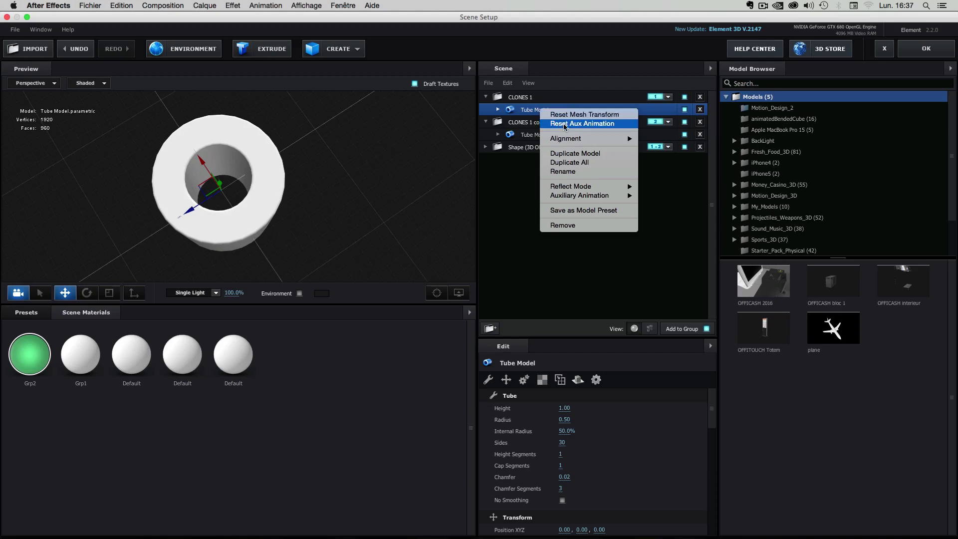
mouse_move(576, 199)
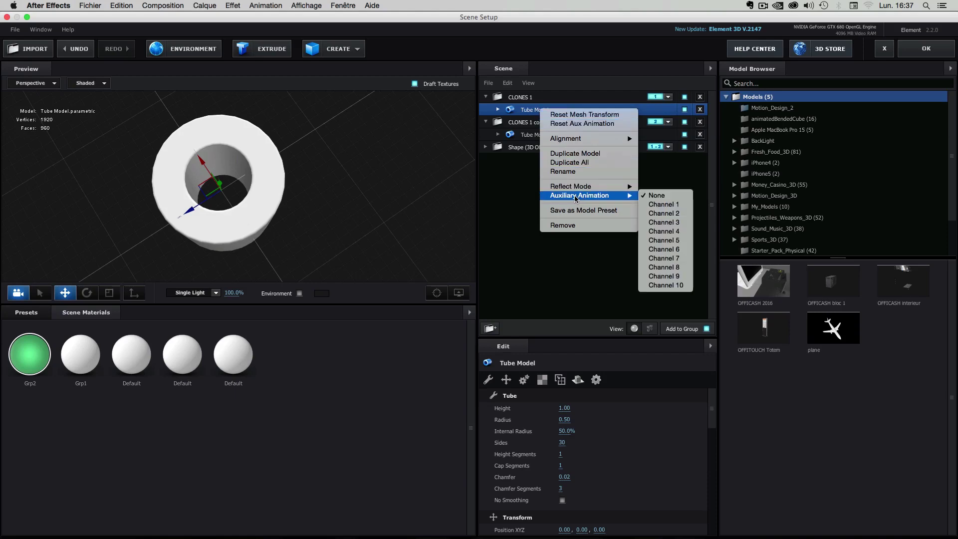
left_click(684, 208)
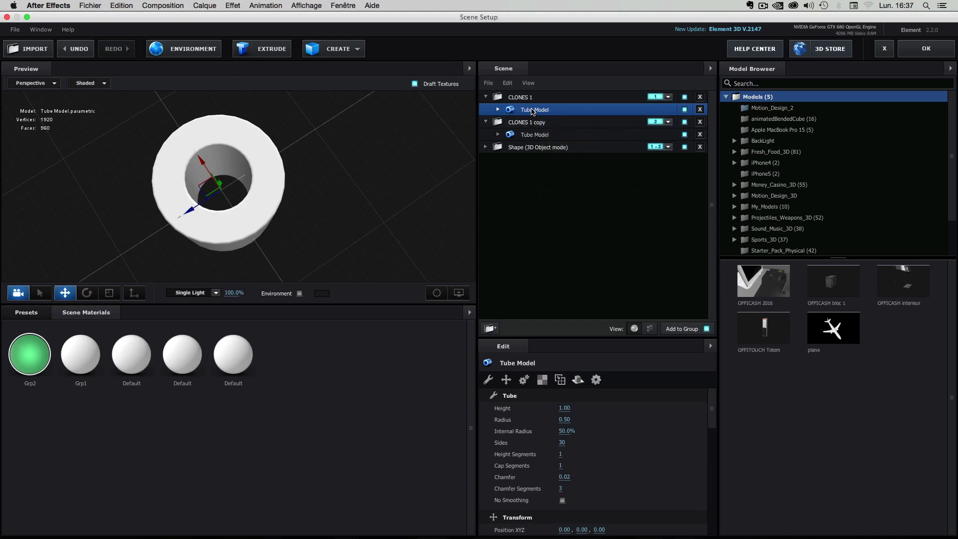
Assign Auxiliary Animation Channel 1 to the green Tube Model under CLONES 1 copy
left_click(525, 138)
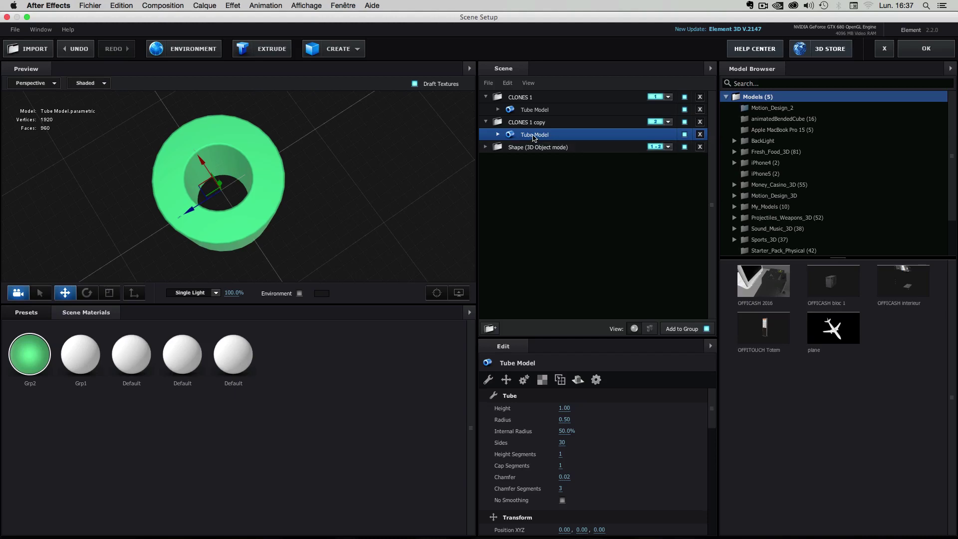
right_click(535, 136)
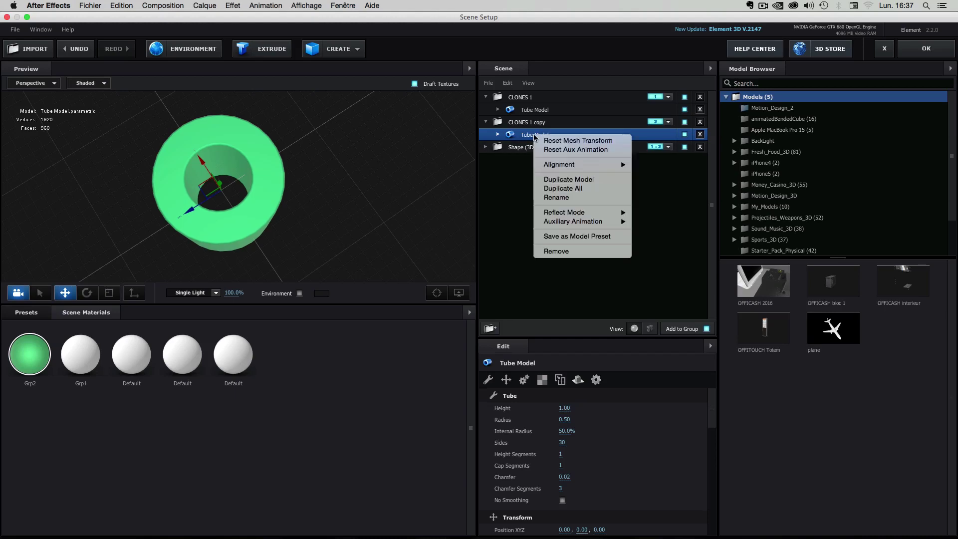
mouse_move(573, 222)
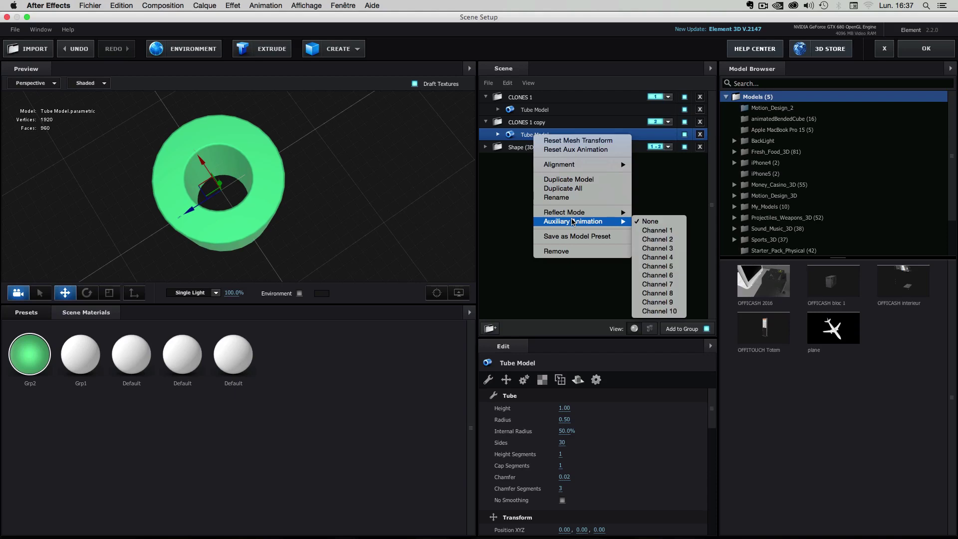
left_click(674, 232)
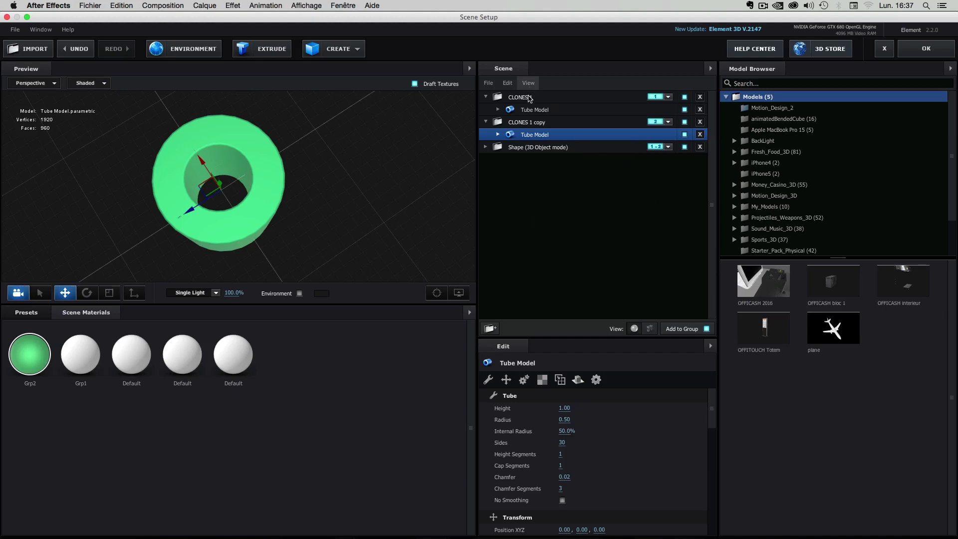
Verify both tubes' Auxiliary Animation options still show Channel 1
left_click(533, 110)
right_click(533, 110)
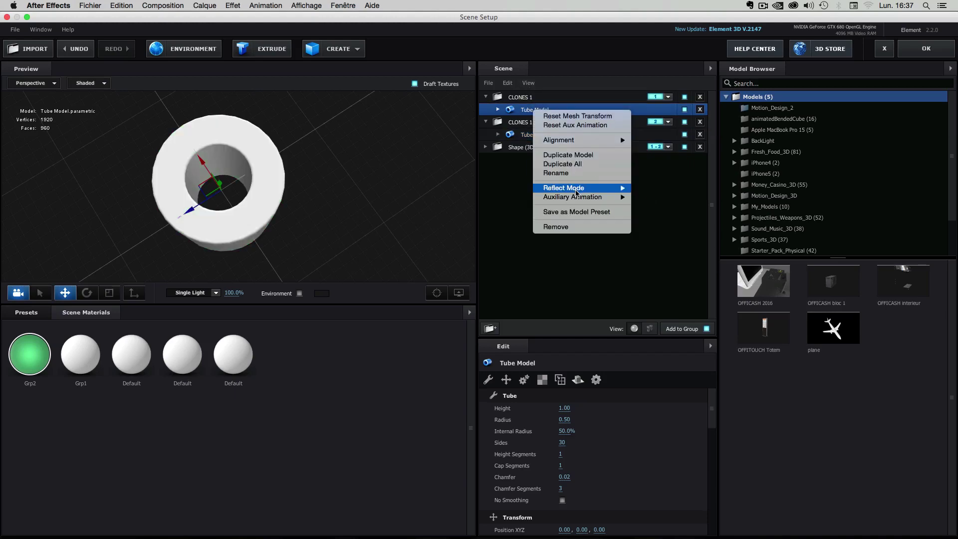
mouse_move(599, 197)
left_click(525, 134)
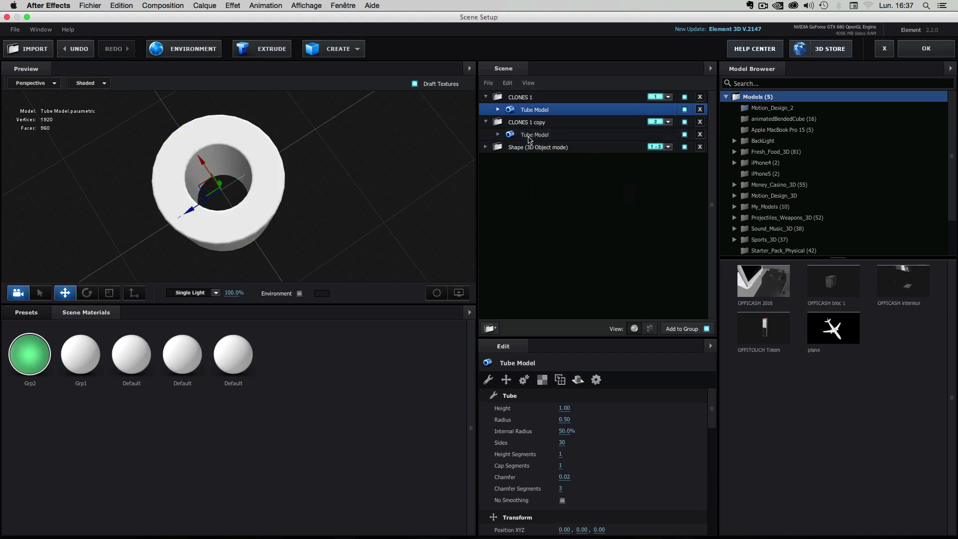
left_click(533, 135)
right_click(533, 136)
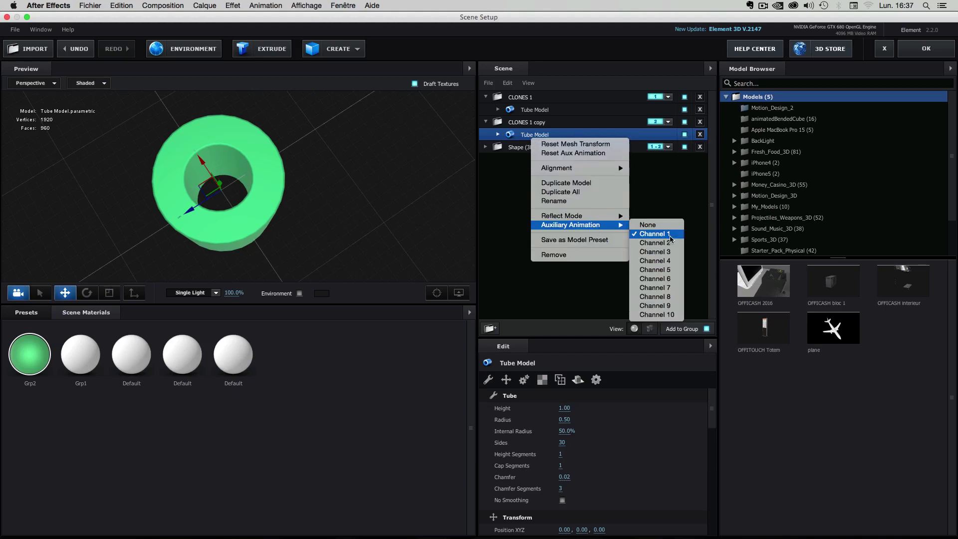
left_click(523, 135)
Reselect the white tube and review both tubes' options again, leaving Channel 1 unchanged
left_click(546, 125)
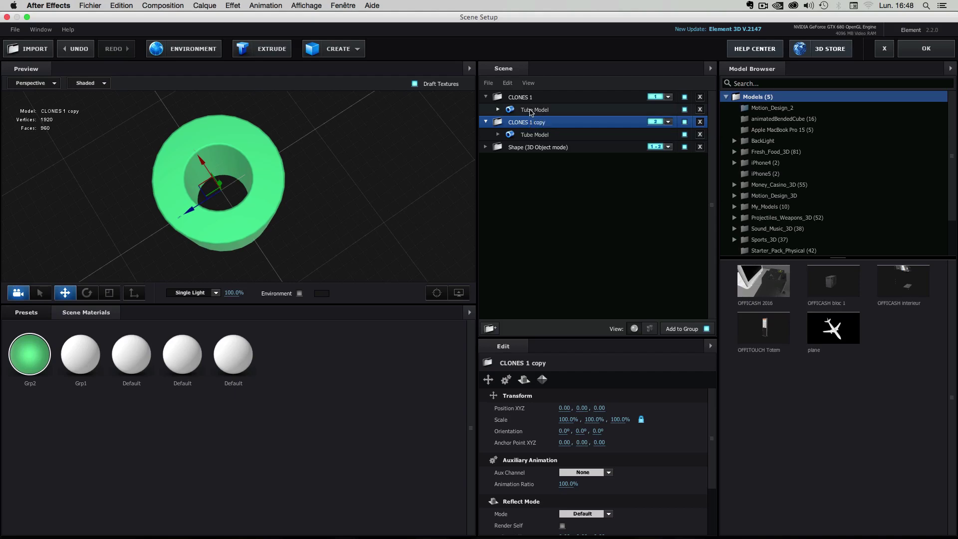
left_click(531, 112)
key("Down")
key("Up")
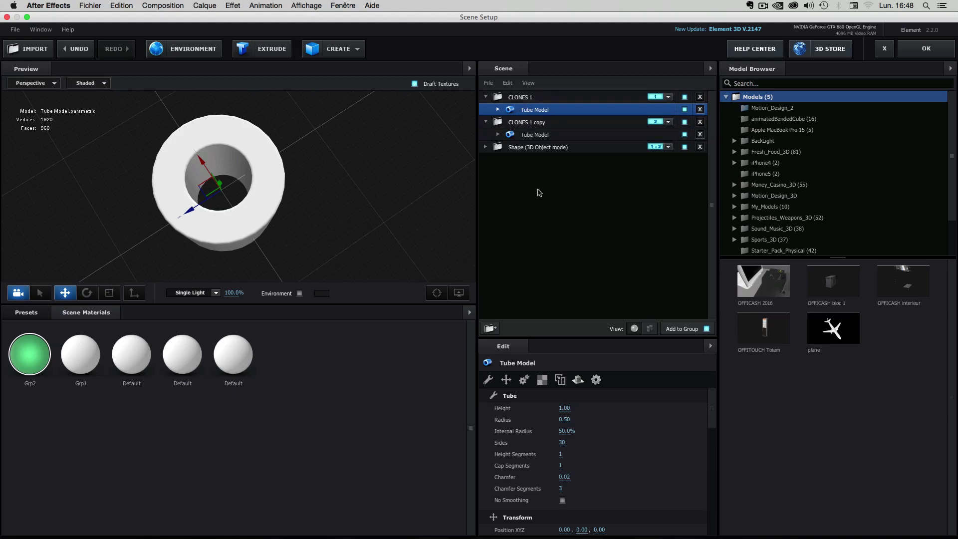
right_click(529, 111)
mouse_move(567, 188)
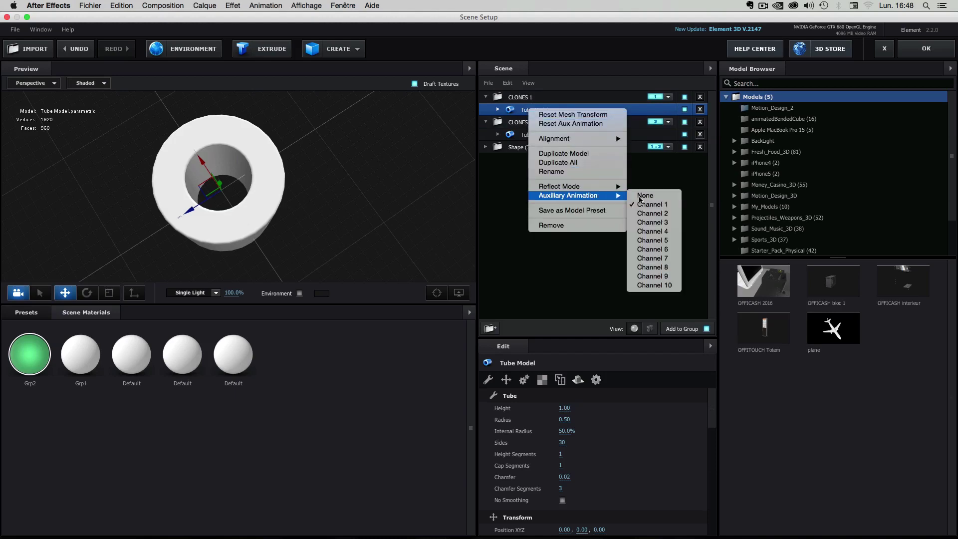
left_click(515, 171)
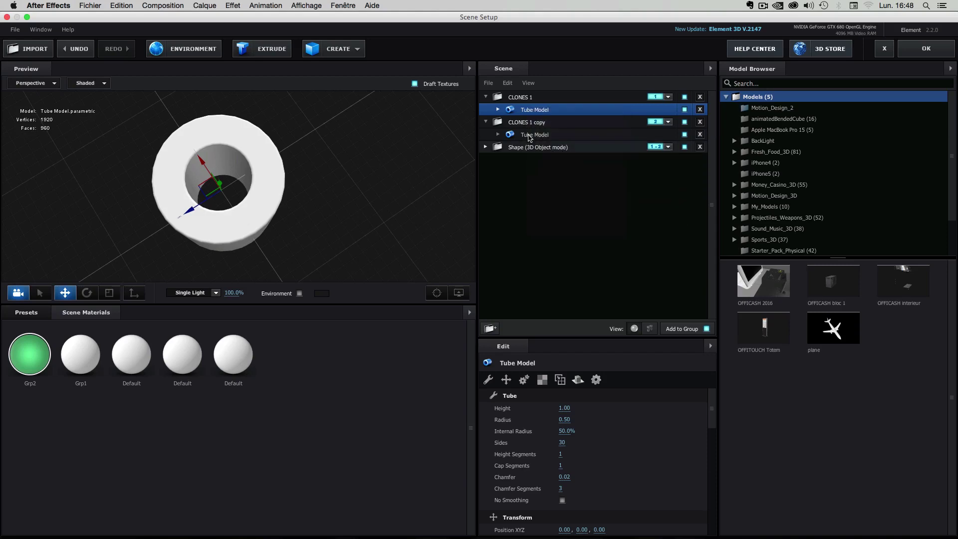
left_click(516, 136)
right_click(519, 135)
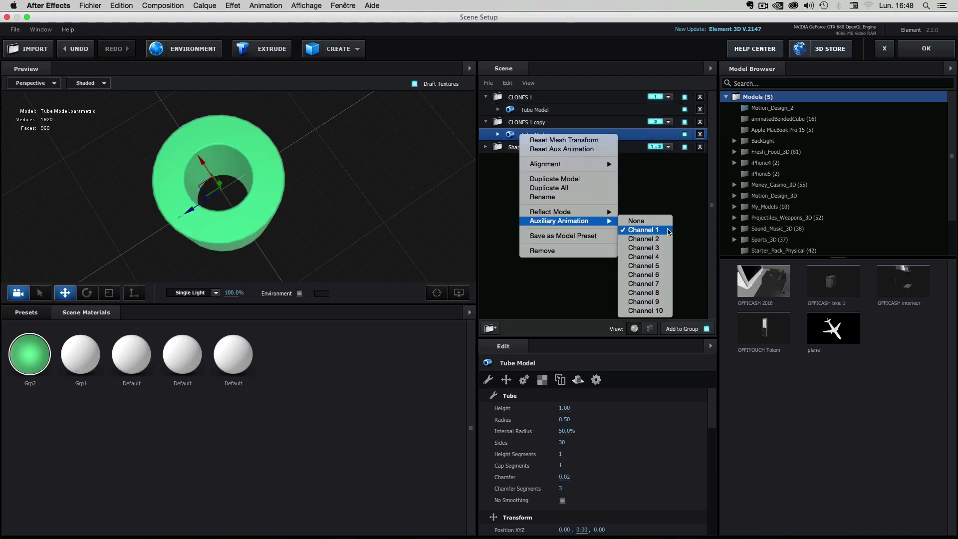
left_click(492, 172)
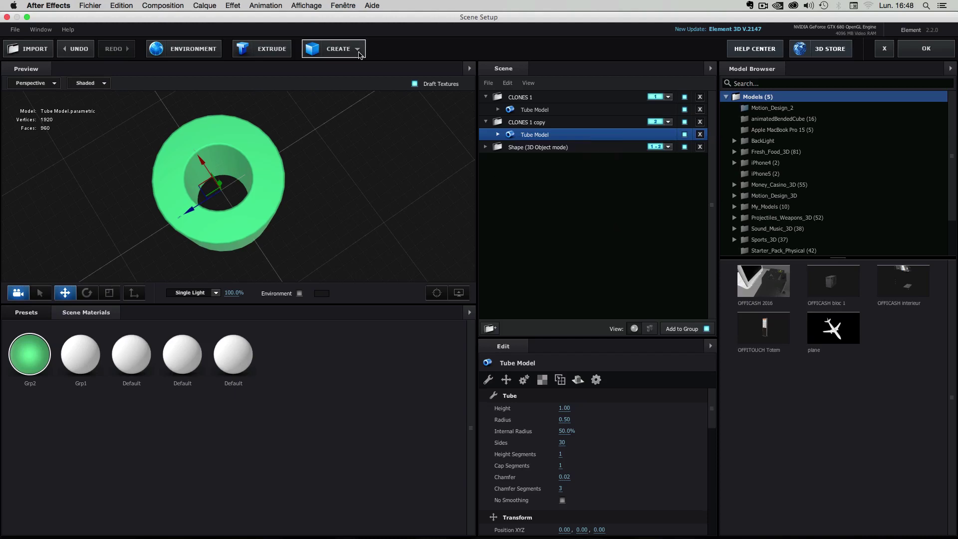
Check the CREATE shapes and Model Browser options, then accept Scene Setup to show the white-and-green tube grid
left_click(359, 52)
left_click(949, 70)
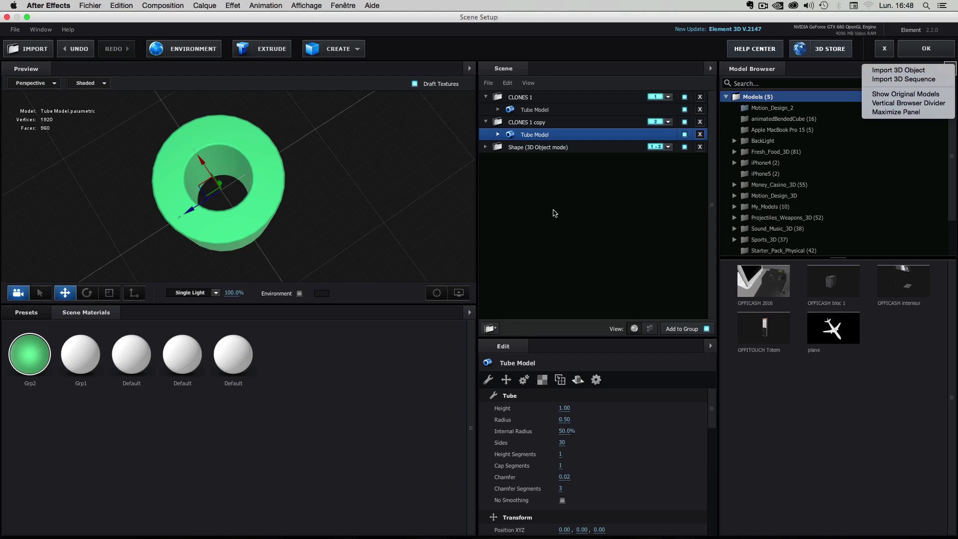
left_click(557, 213)
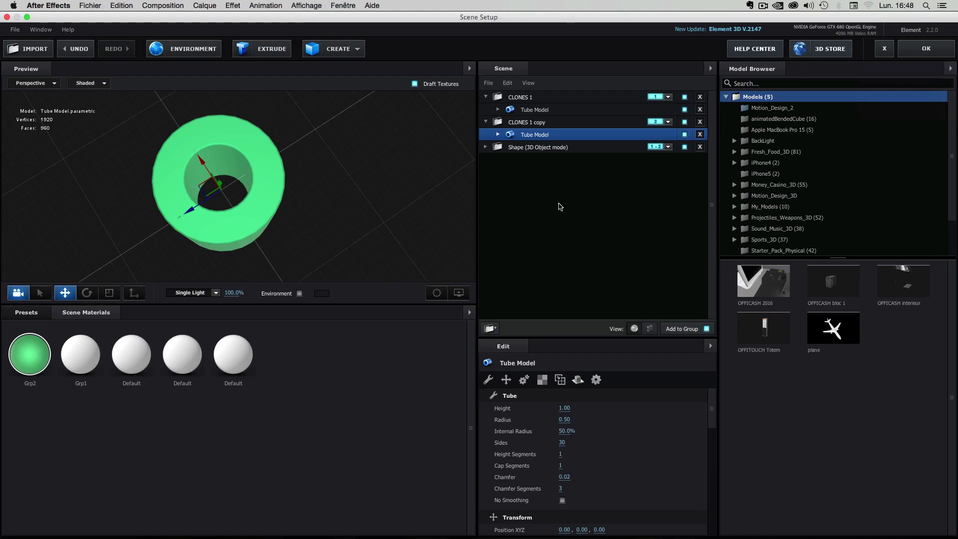
left_click(934, 55)
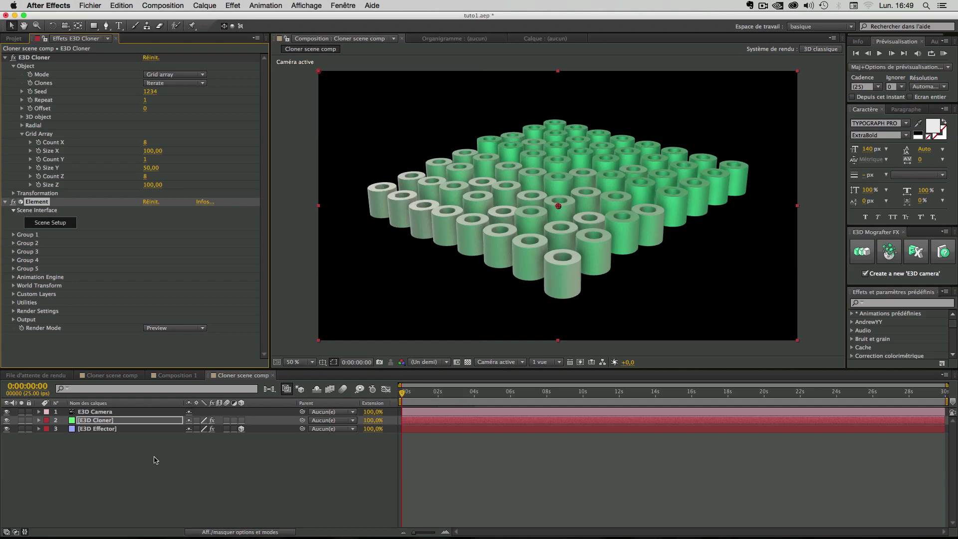
Push the E3D Effector back so only the far-corner tubes stay green
left_click(141, 473)
left_click(98, 430)
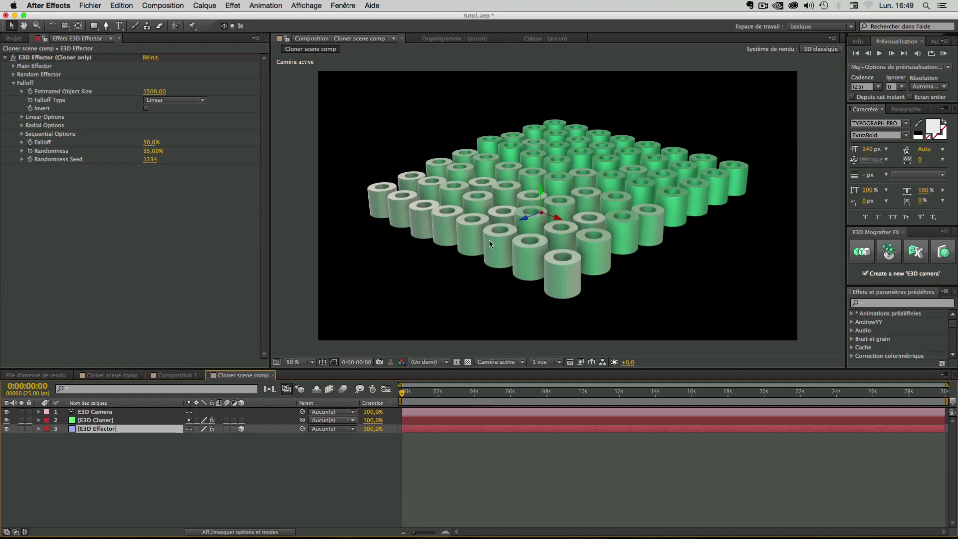
left_click_drag(527, 218, 573, 205)
left_click(99, 460)
left_click(95, 431)
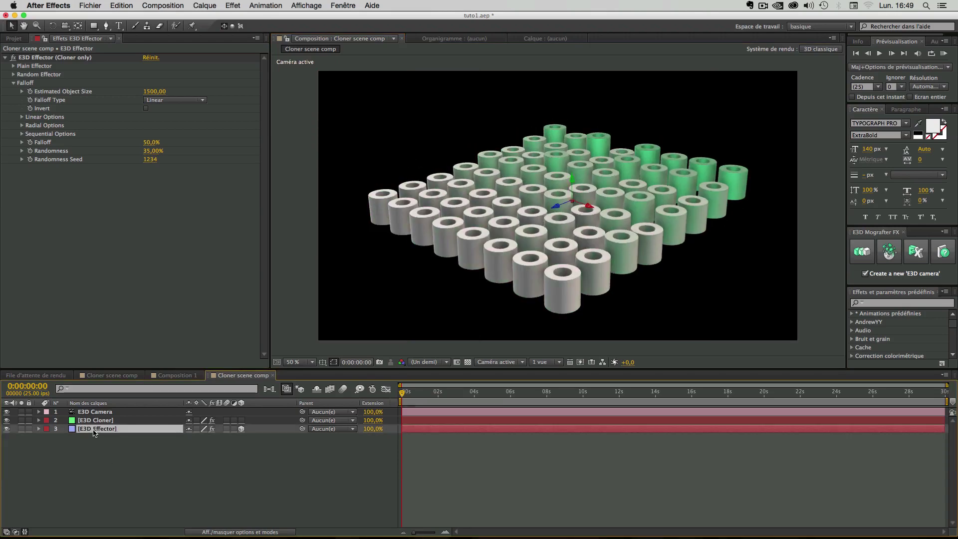
Set the Plain Effector's Rotation.X to -88° and nudge the effector to tip tubes across the grid
left_click(13, 66)
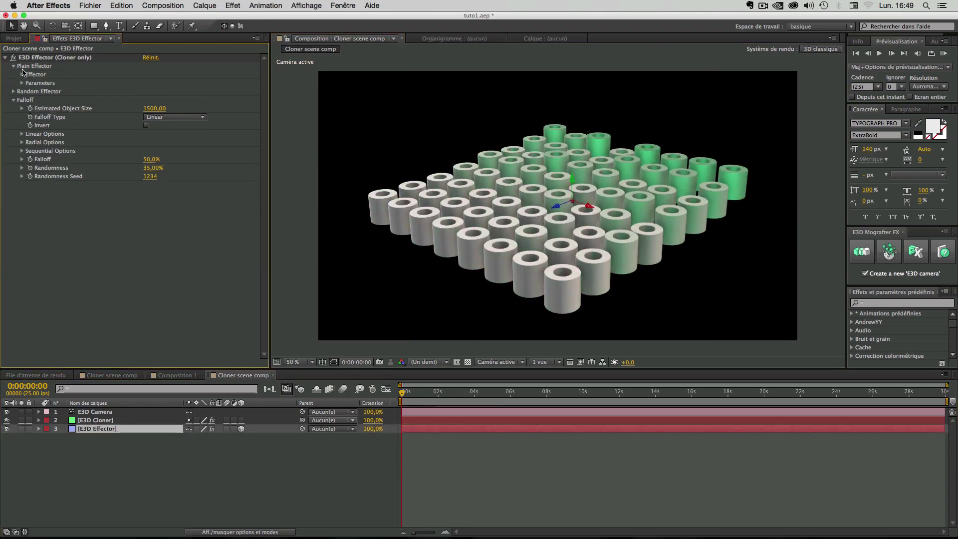
left_click(22, 83)
left_click(31, 91)
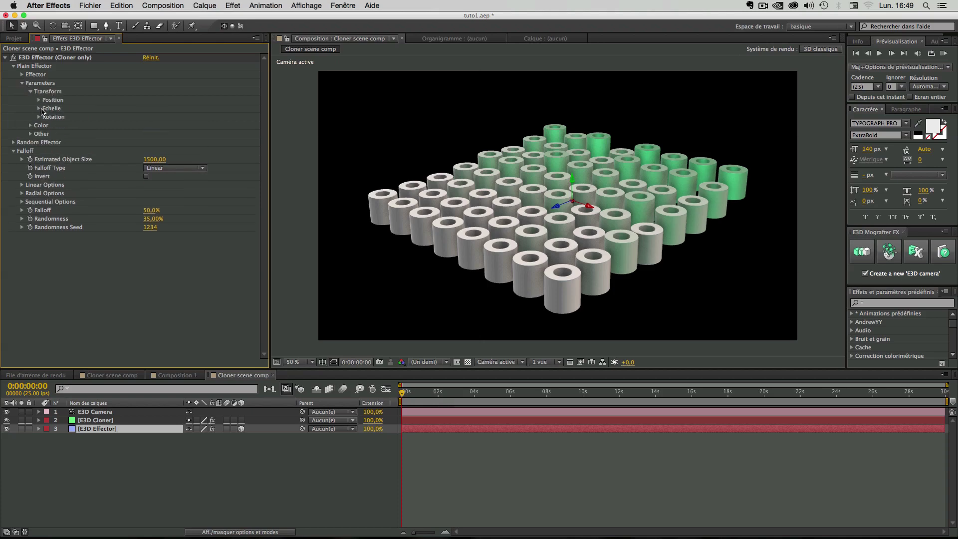
left_click(44, 118)
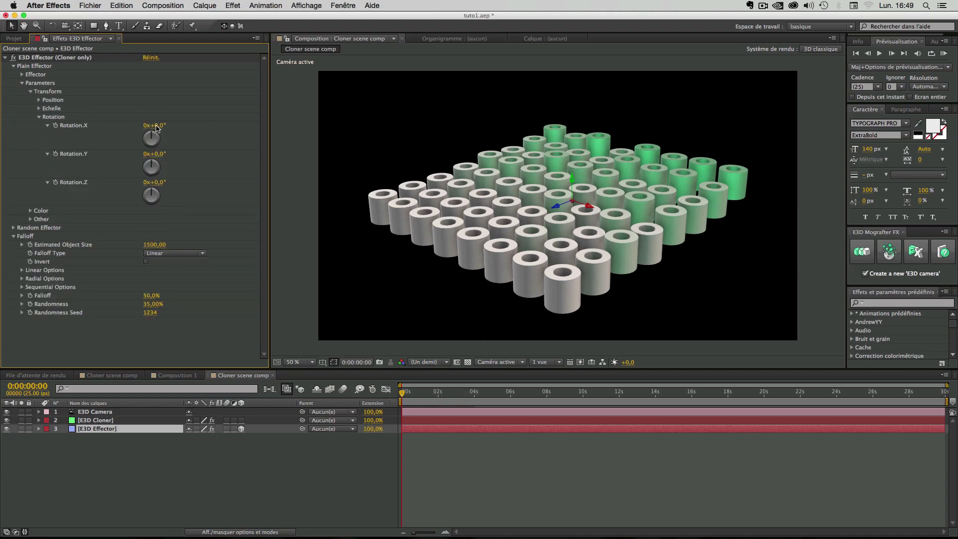
left_click_drag(163, 127, 122, 140)
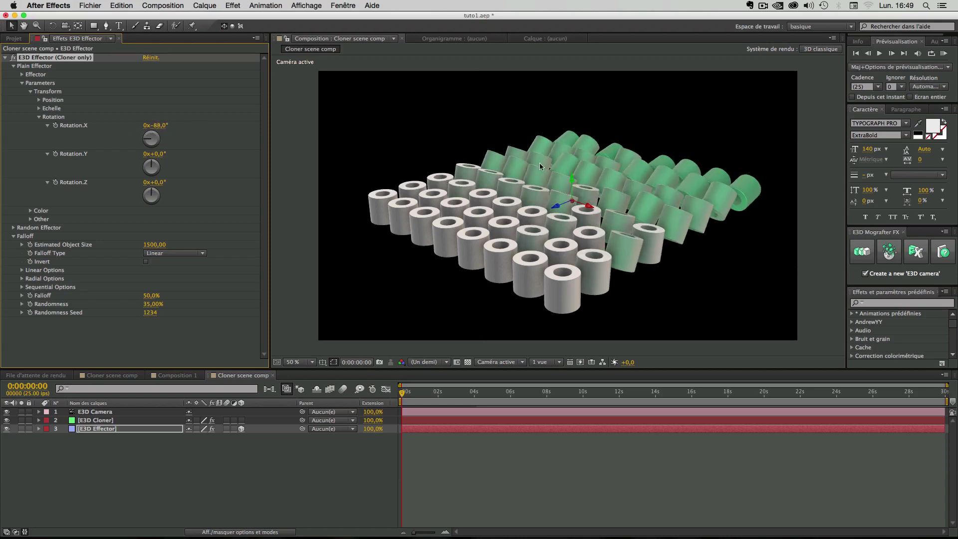
mouse_move(558, 207)
left_mouse_down()
mouse_move(529, 212)
mouse_move(572, 204)
mouse_move(552, 205)
left_mouse_up()
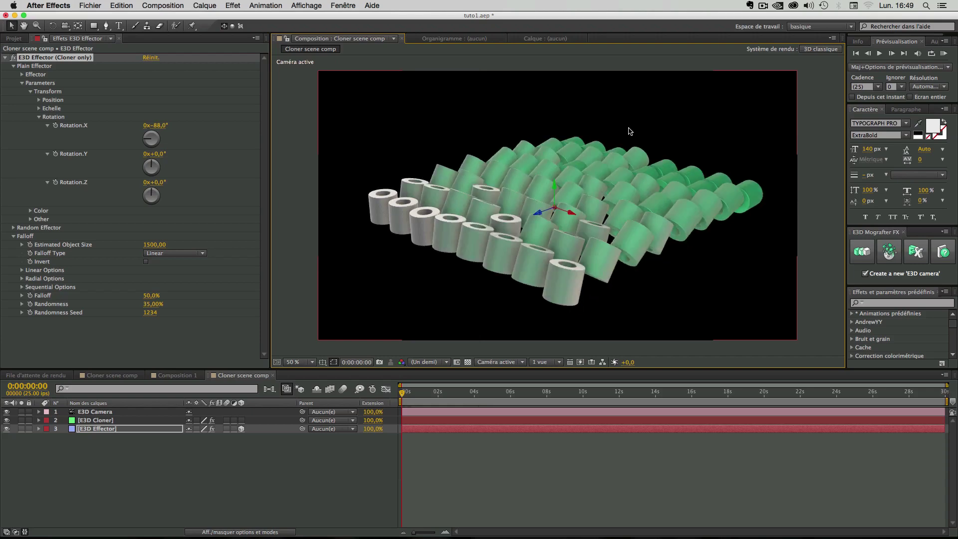
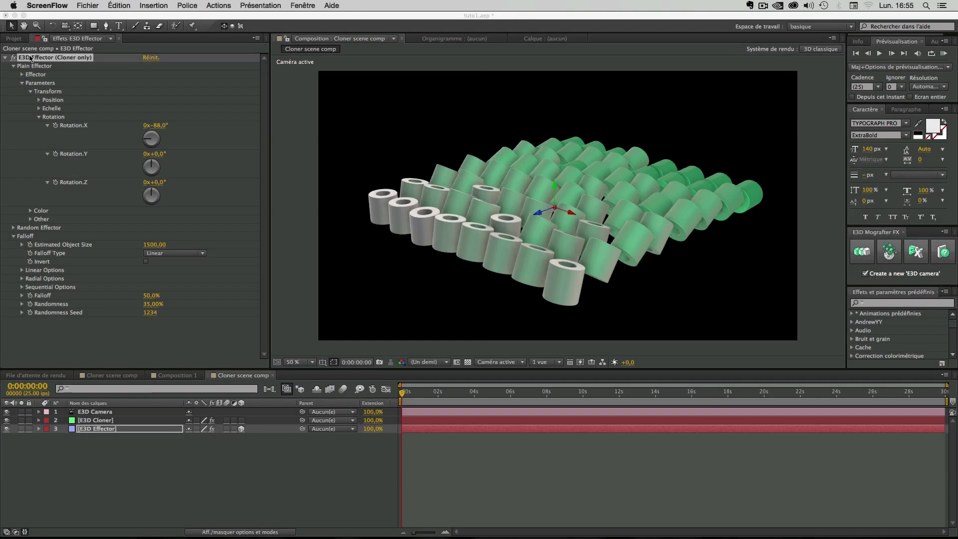
Switch to the Projet panel to list the project's compositions
left_click(10, 42)
left_click(10, 42)
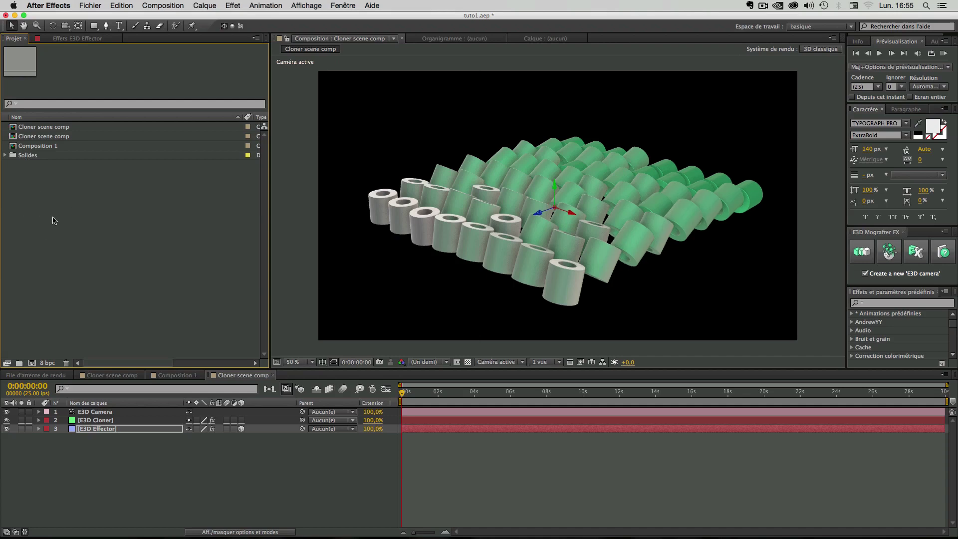
Create an E3D Fracture scene, drag the Effector along Y to burst the sphere, and select E3D Fracture
left_click(889, 253)
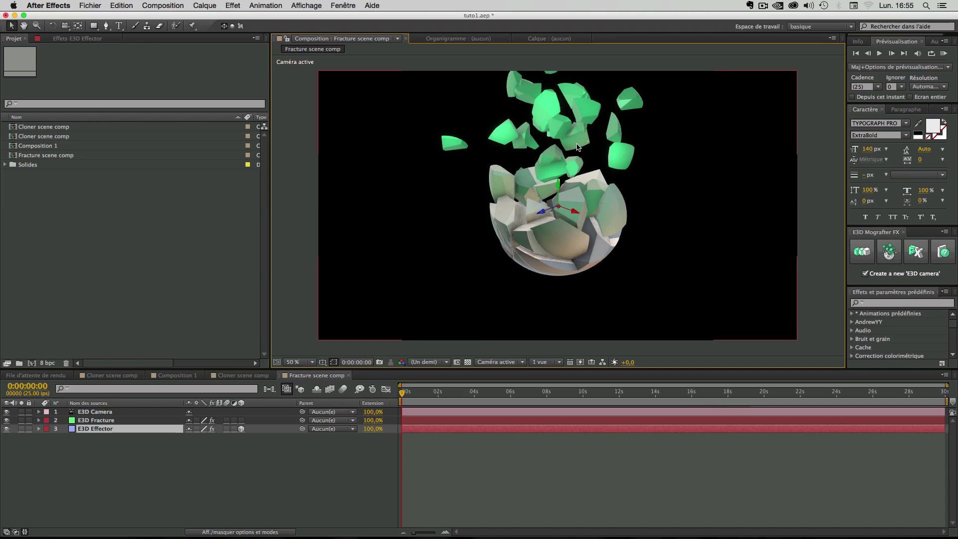
left_click_drag(558, 185, 562, 217)
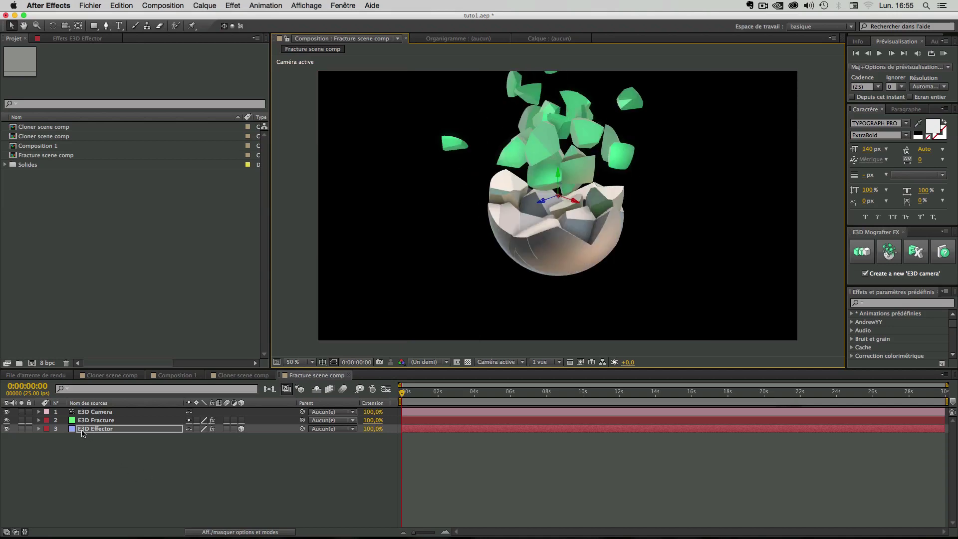
left_click_drag(558, 176, 583, 167)
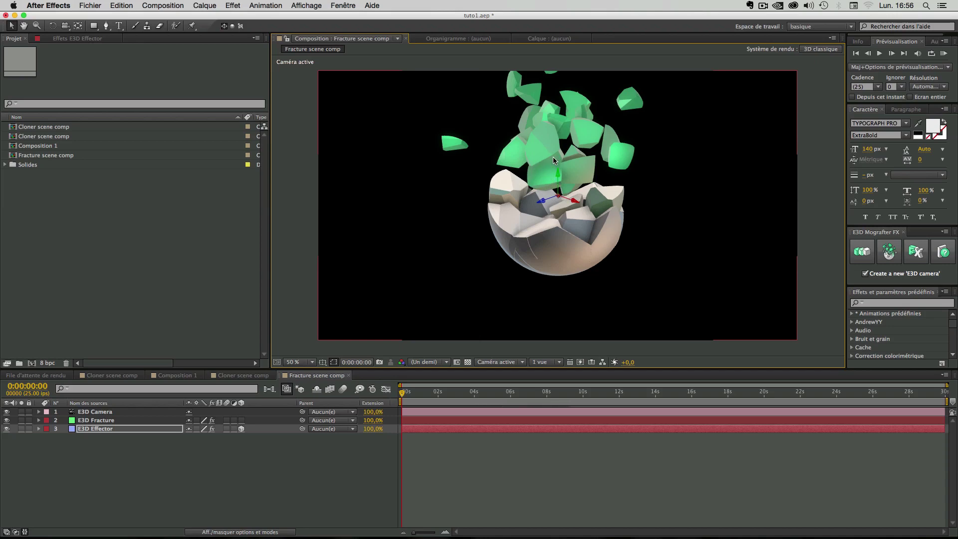
left_click(150, 444)
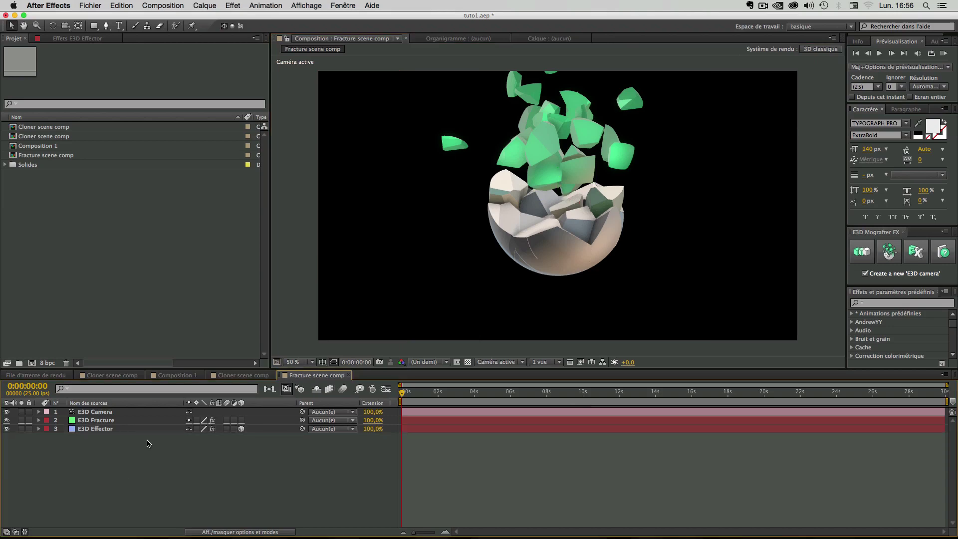
left_click(99, 424)
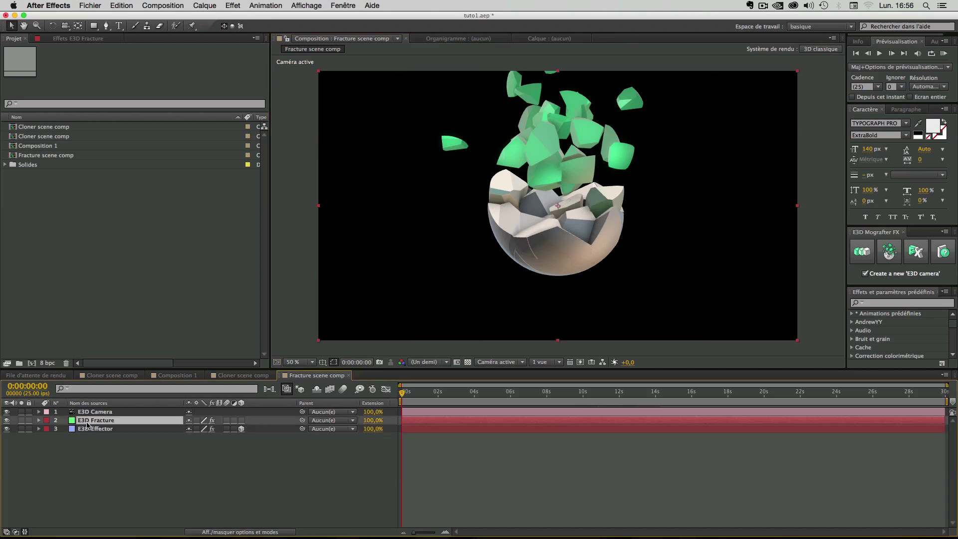
From the E3D Fracture layer's effect controls, launch Element's Scene Setup
left_click(65, 39)
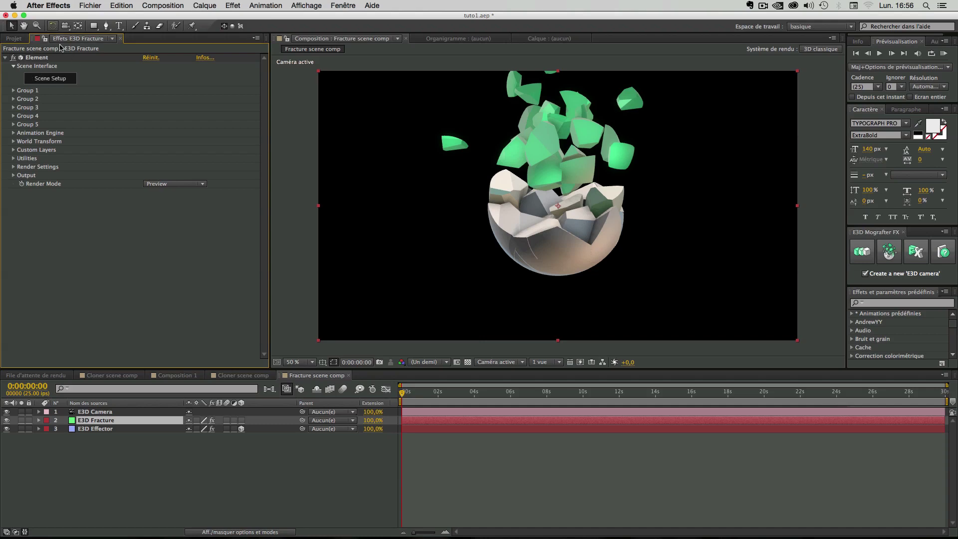
left_click(98, 422)
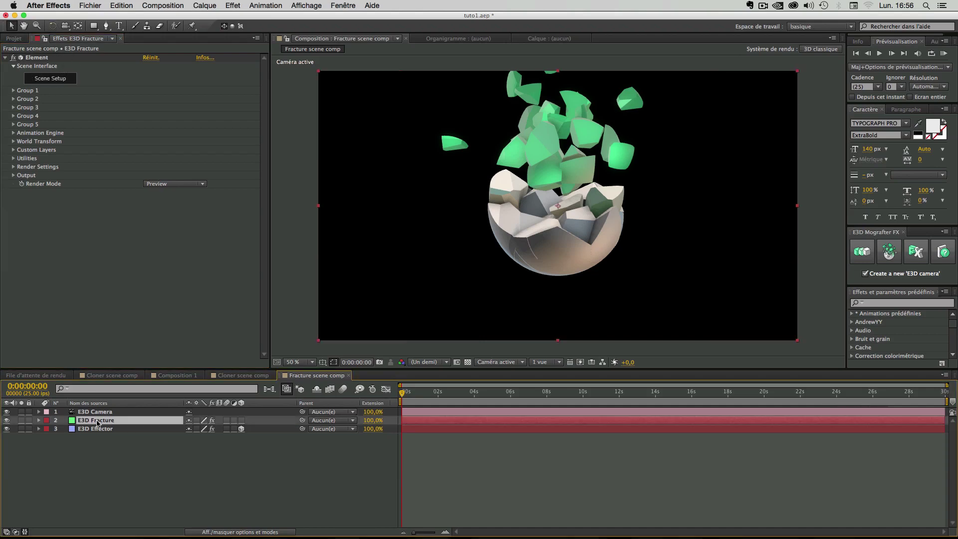
left_click(50, 79)
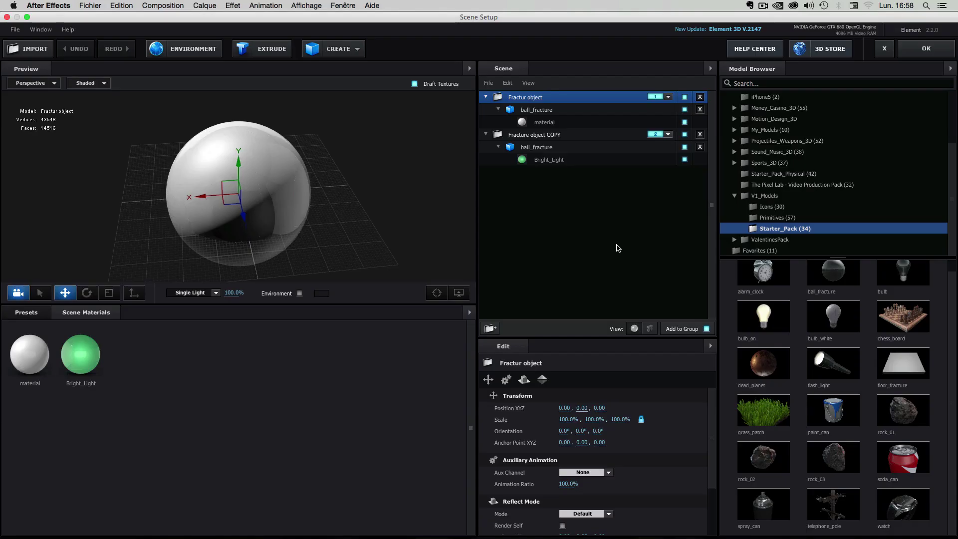
Expand the Fractur object and Fracture object COPY groups to reveal their ball_fracture models
left_click(486, 97)
left_click(486, 109)
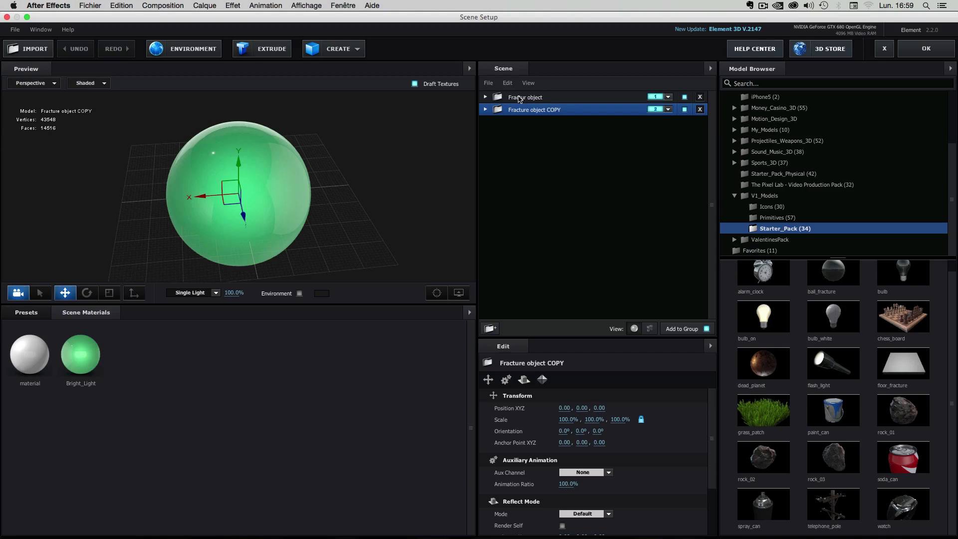
left_click(520, 98)
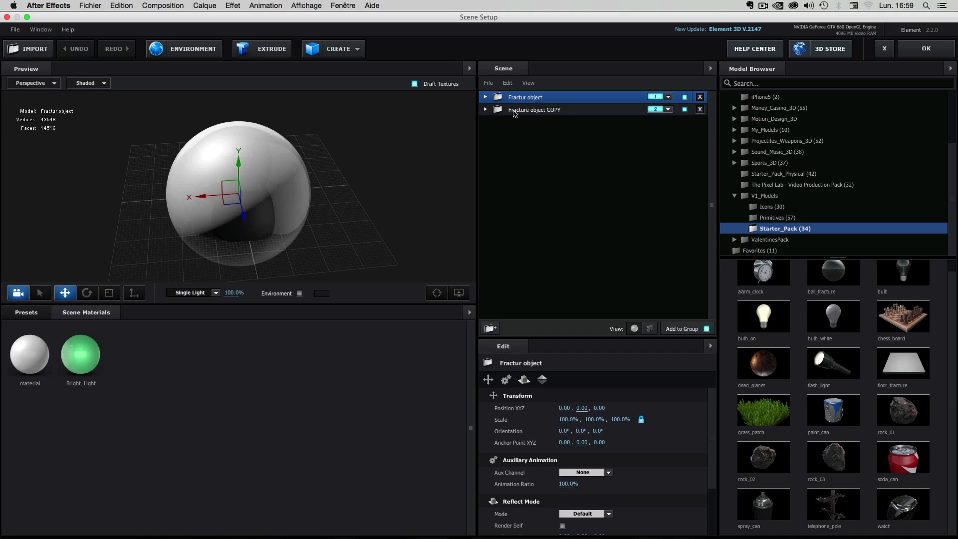
left_click(525, 111)
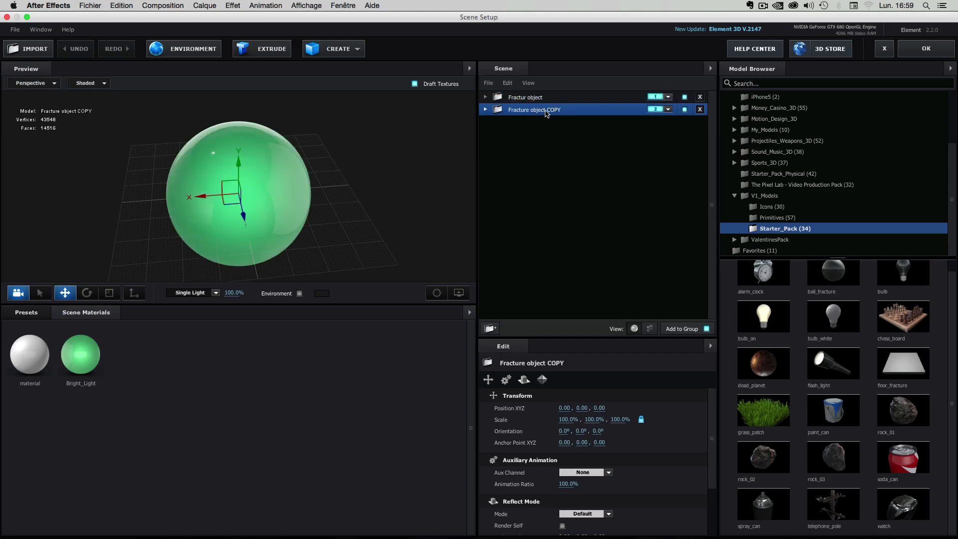
left_click(486, 109)
left_click(485, 97)
left_click(524, 98)
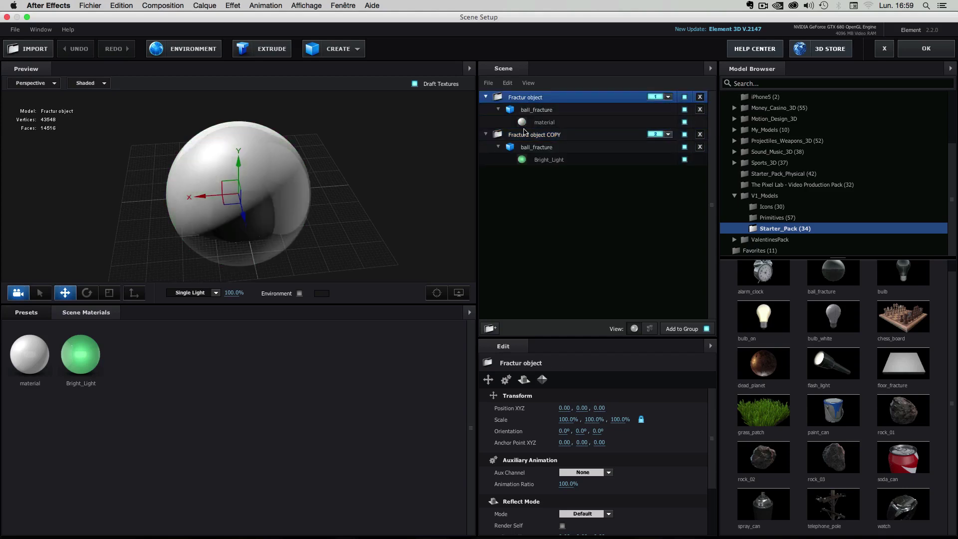
left_click(528, 110)
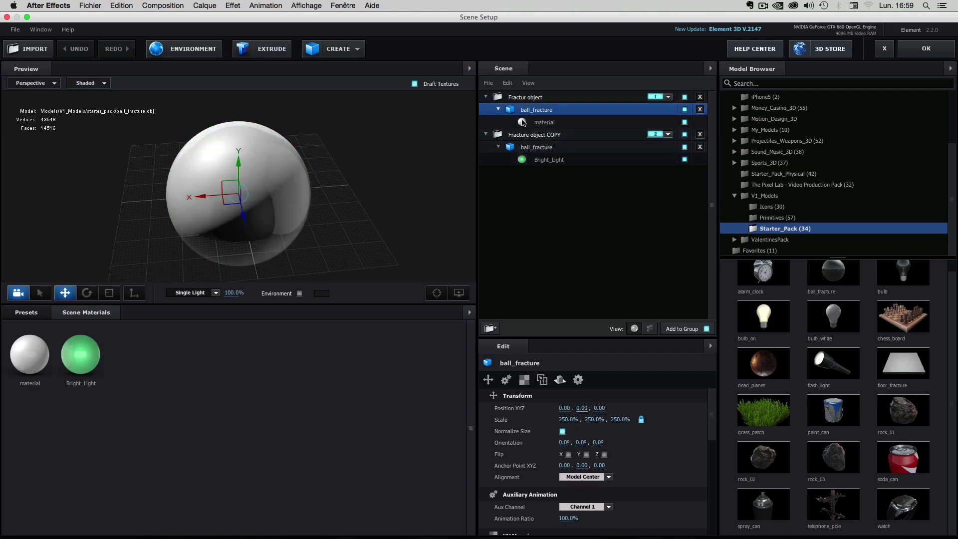
left_click(499, 110)
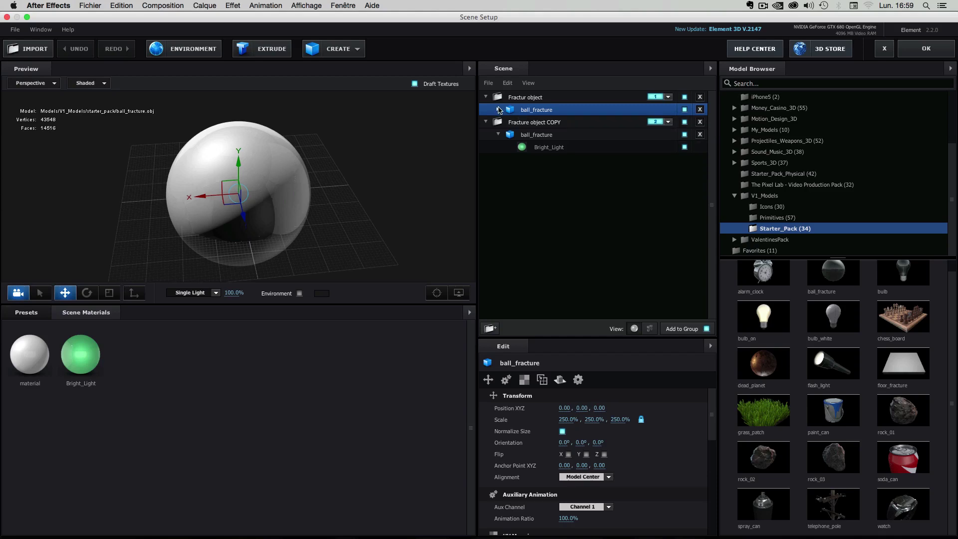
left_click(498, 134)
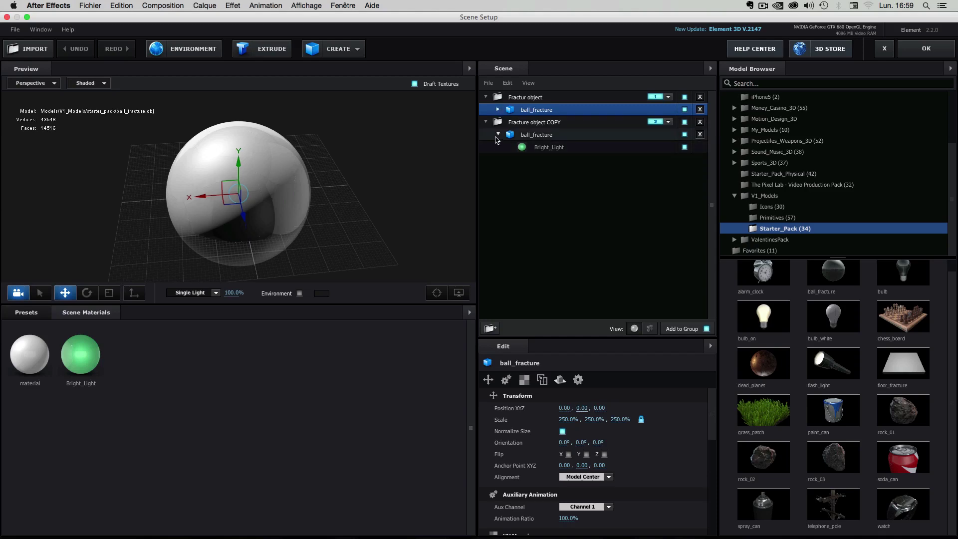
left_click(534, 135)
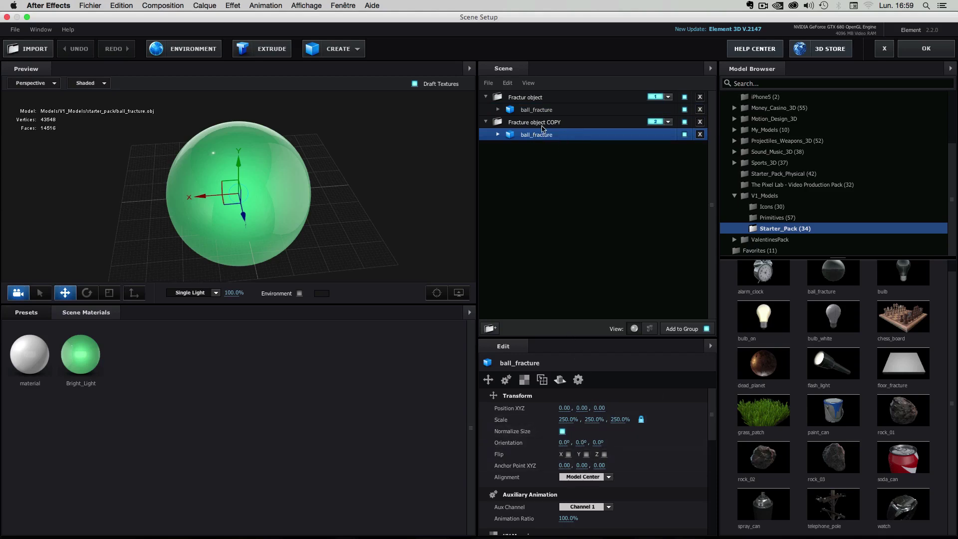
Remove ball_fracture from the Fractur object group and inspect the COPY model's channel options
left_click(495, 107)
left_click(700, 109)
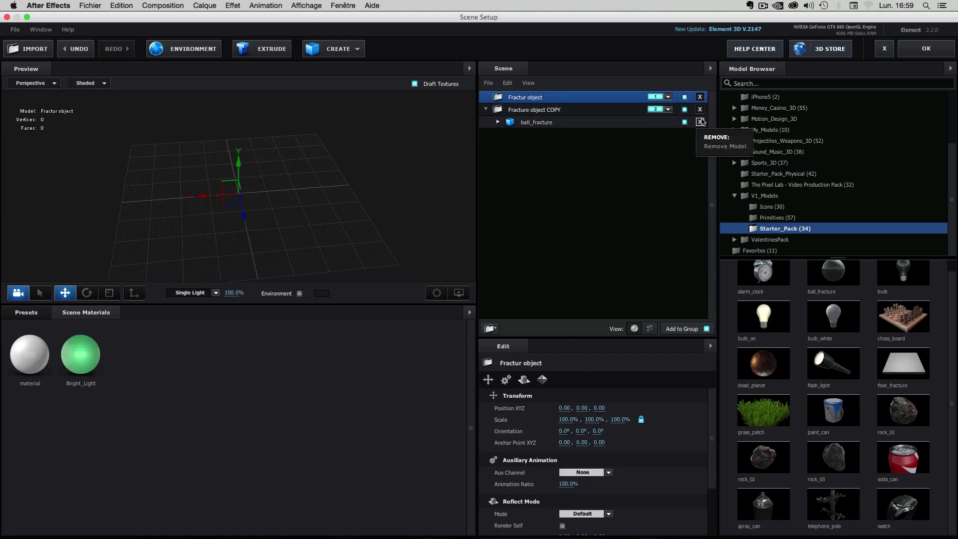
left_click(536, 122)
right_click(525, 123)
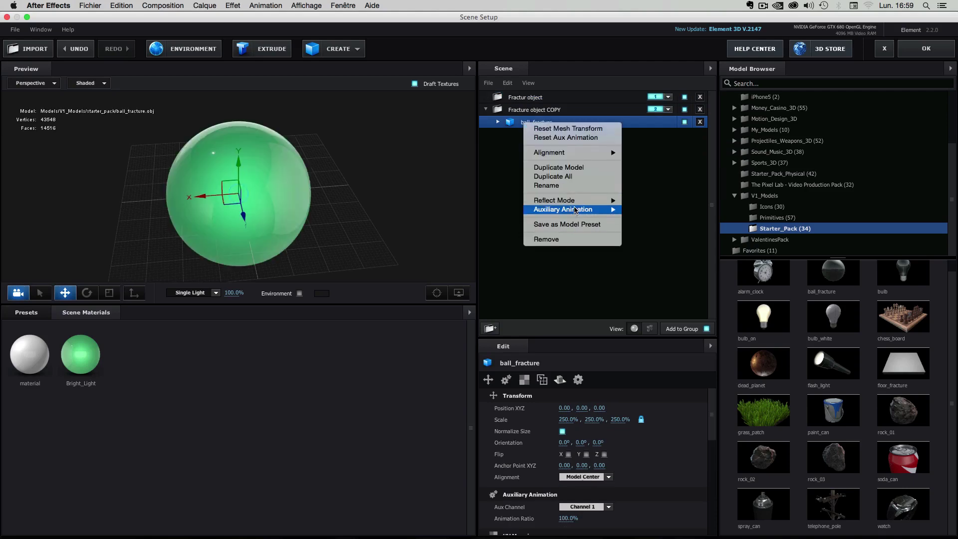
mouse_move(576, 210)
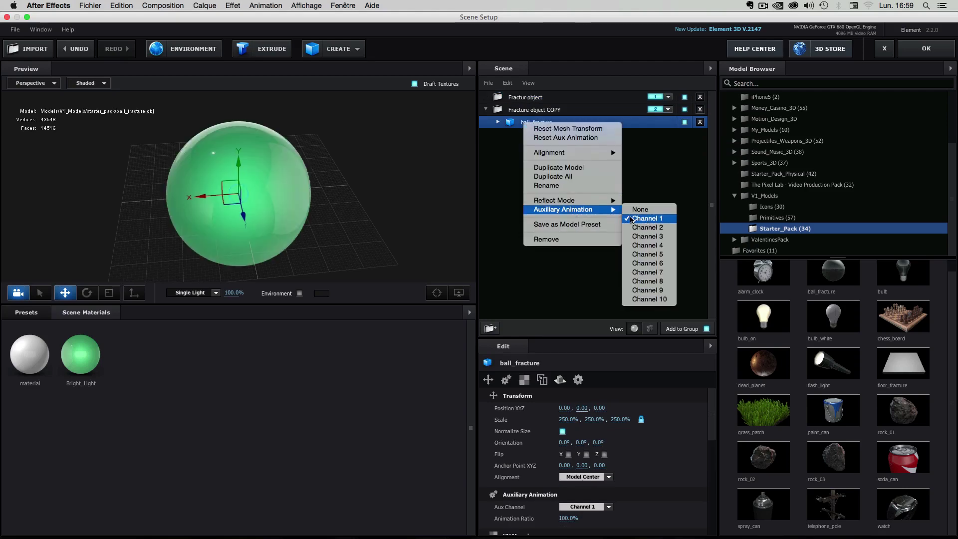
left_click(520, 104)
right_click(531, 129)
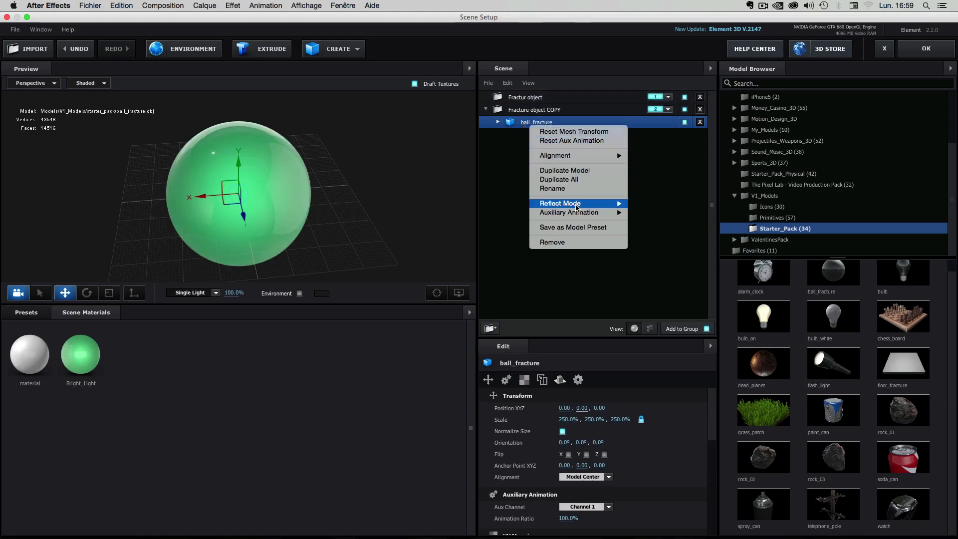
mouse_move(570, 215)
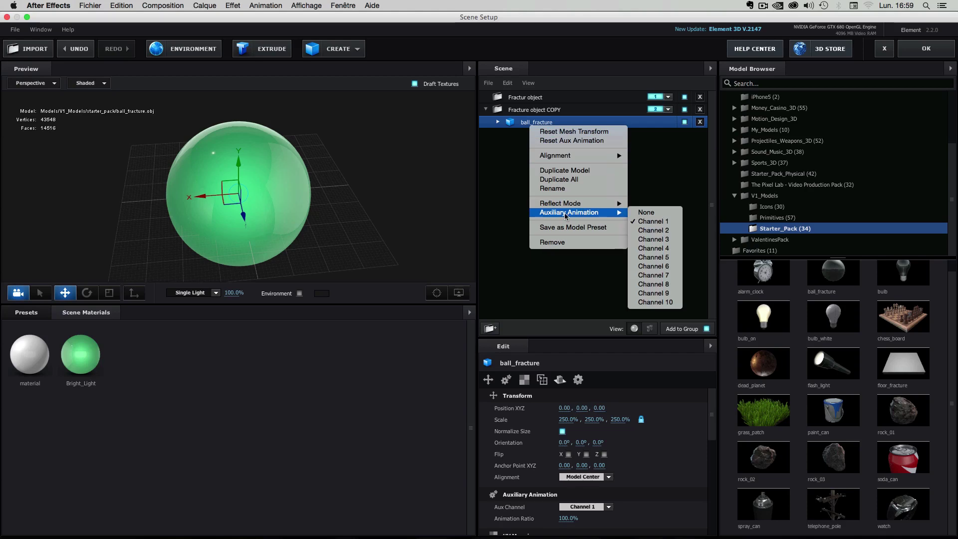
left_click(652, 224)
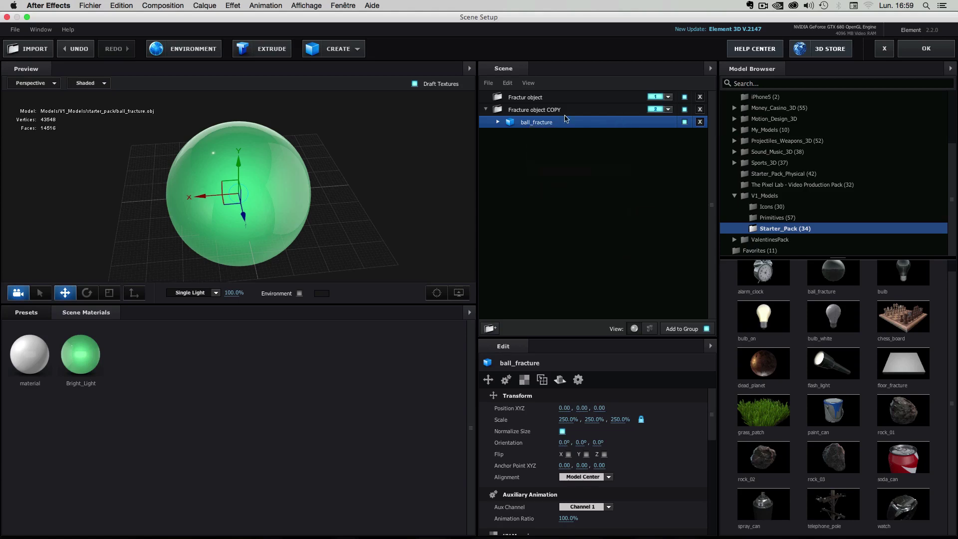
Remove ball_fracture from the Fracture object COPY group and reselect the Fractur object group
left_click(701, 122)
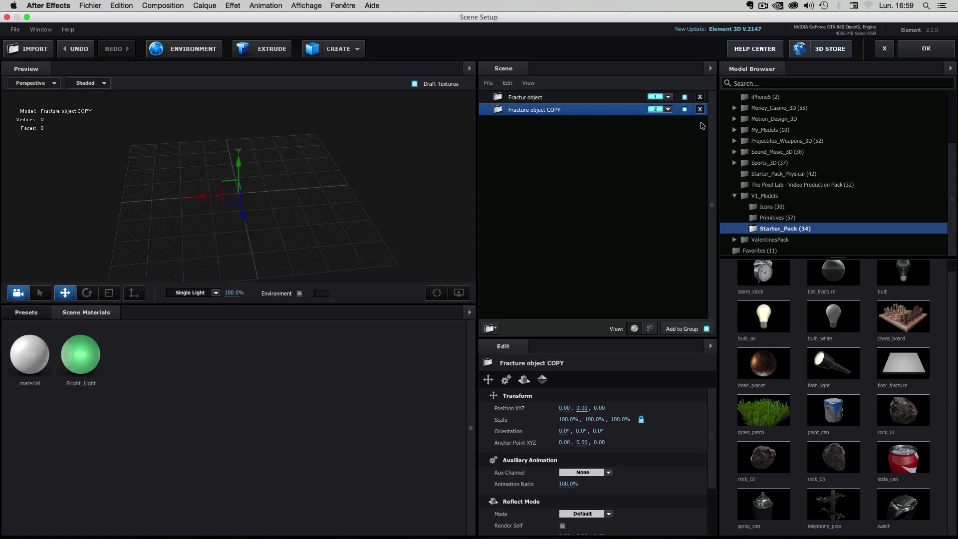
left_click(530, 98)
left_click(525, 112)
left_click(527, 100)
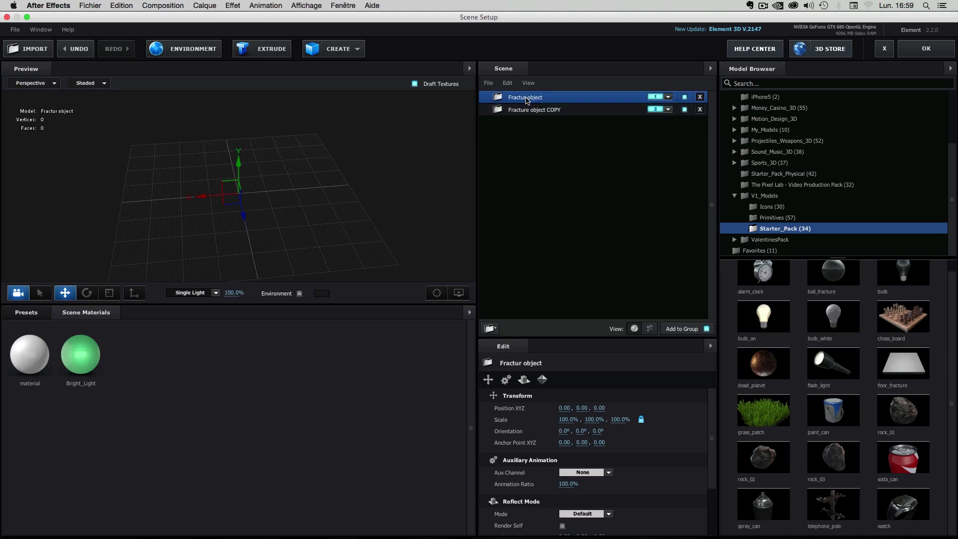
left_click(670, 109)
left_click(669, 123)
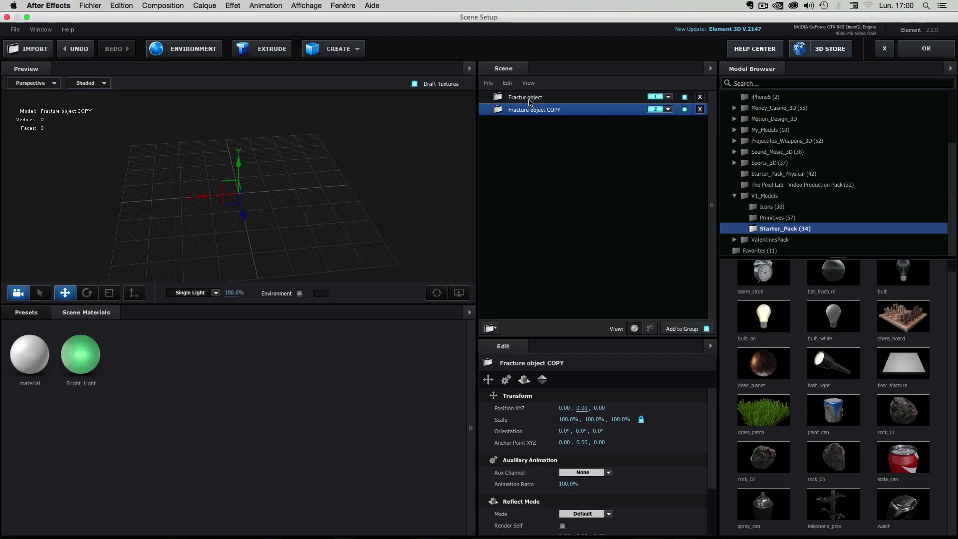
left_click(525, 98)
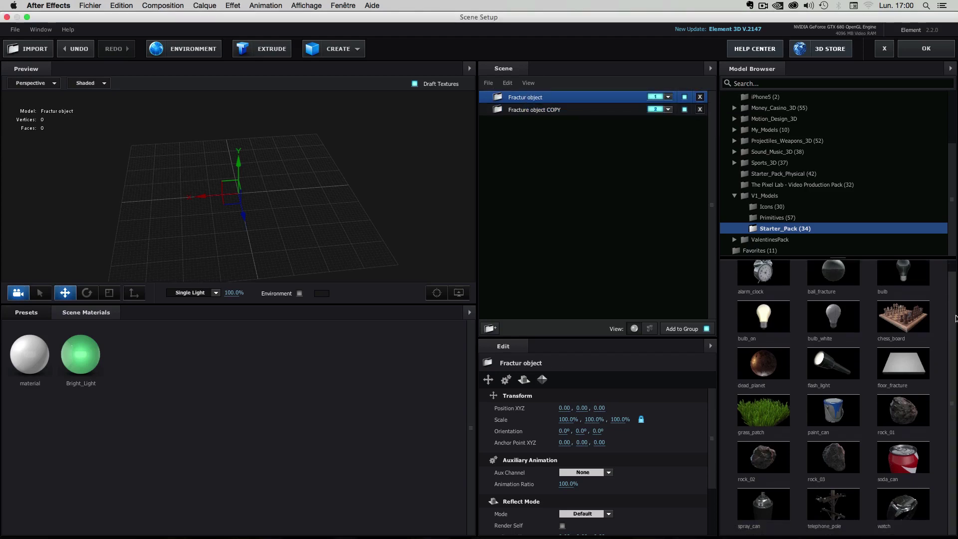
Add the floor_fracture model to Fractur object and assign it to auxiliary Channel 1
left_click(905, 366)
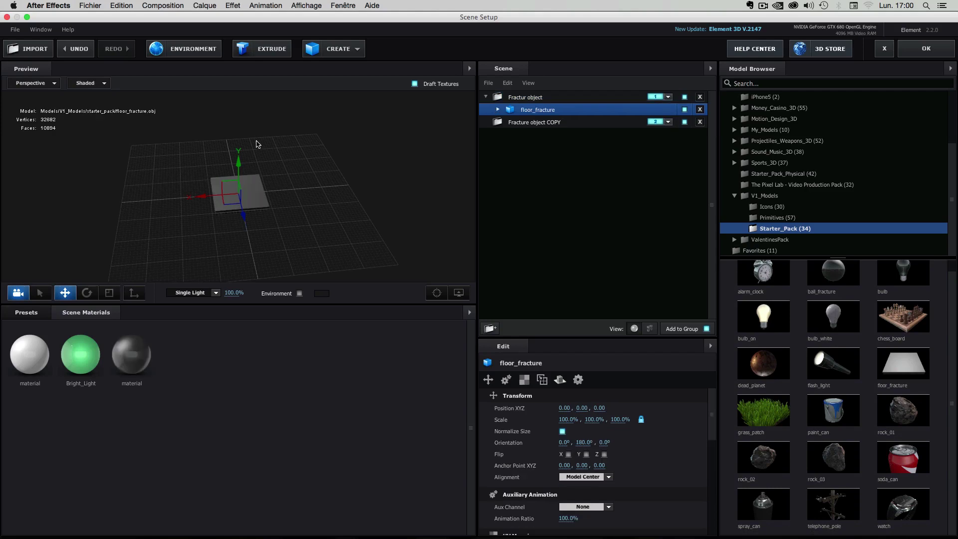
scroll(346, 190, "up", 5)
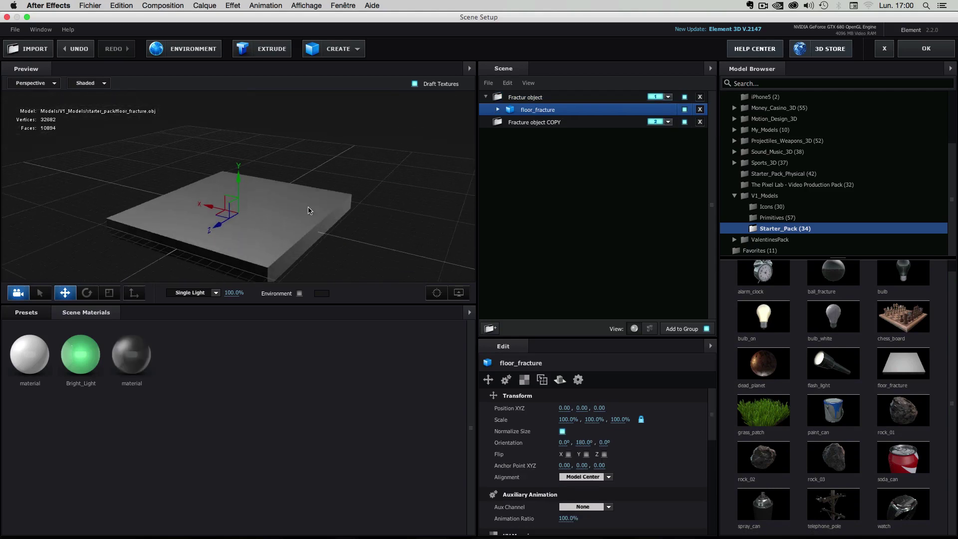
left_click_drag(309, 210, 354, 234)
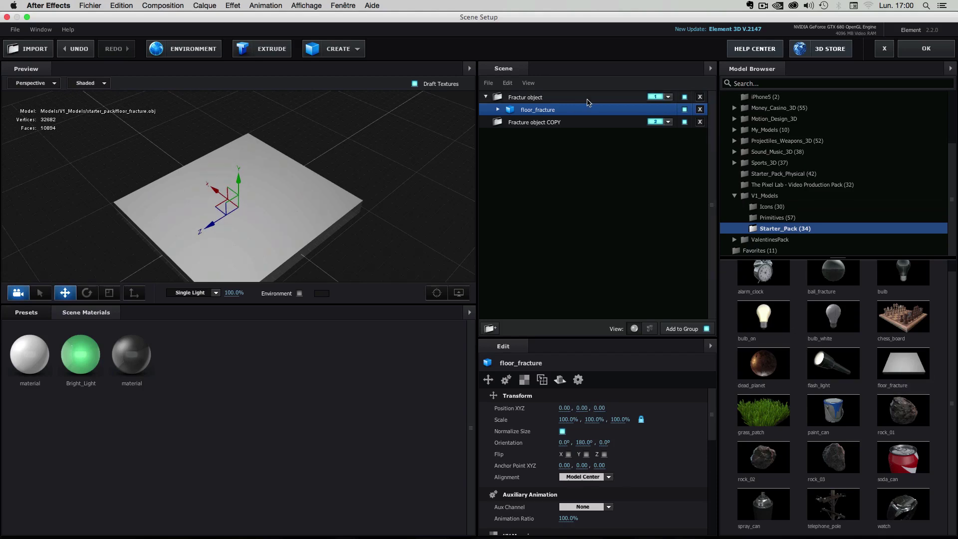
right_click(523, 110)
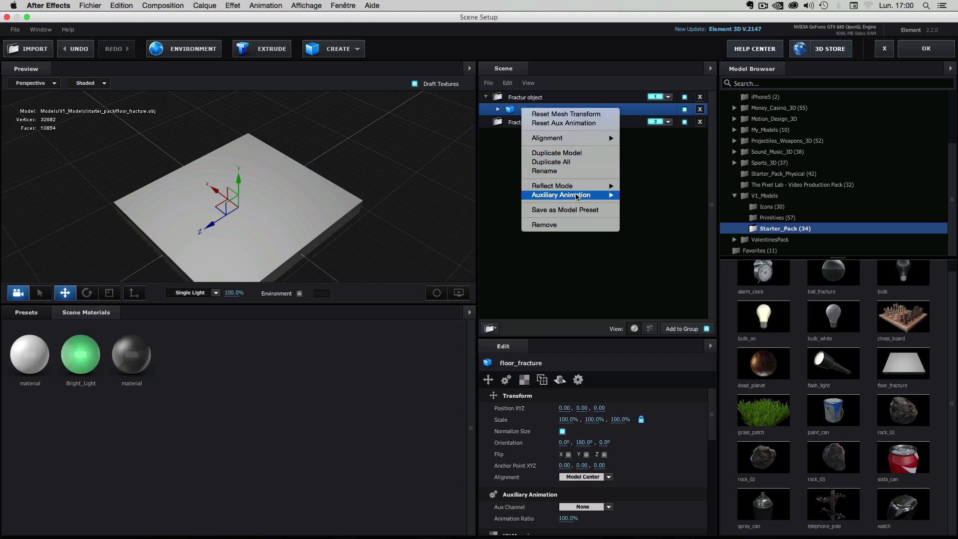
mouse_move(574, 197)
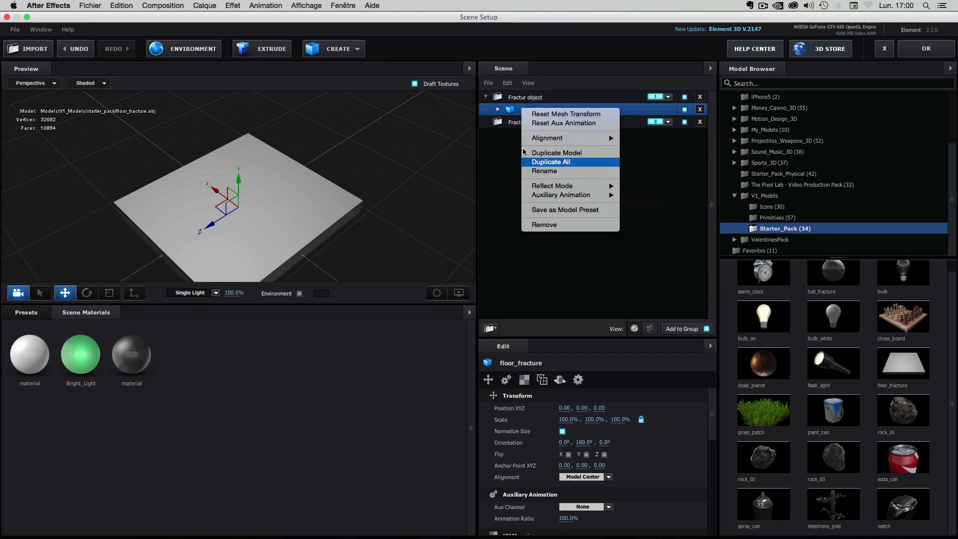
left_click(538, 106)
right_click(539, 111)
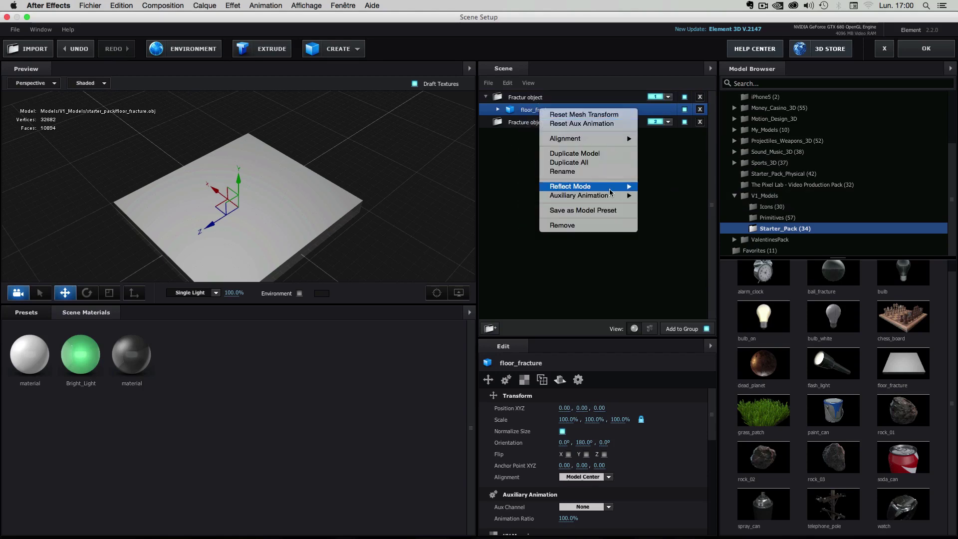
mouse_move(602, 197)
left_click(677, 205)
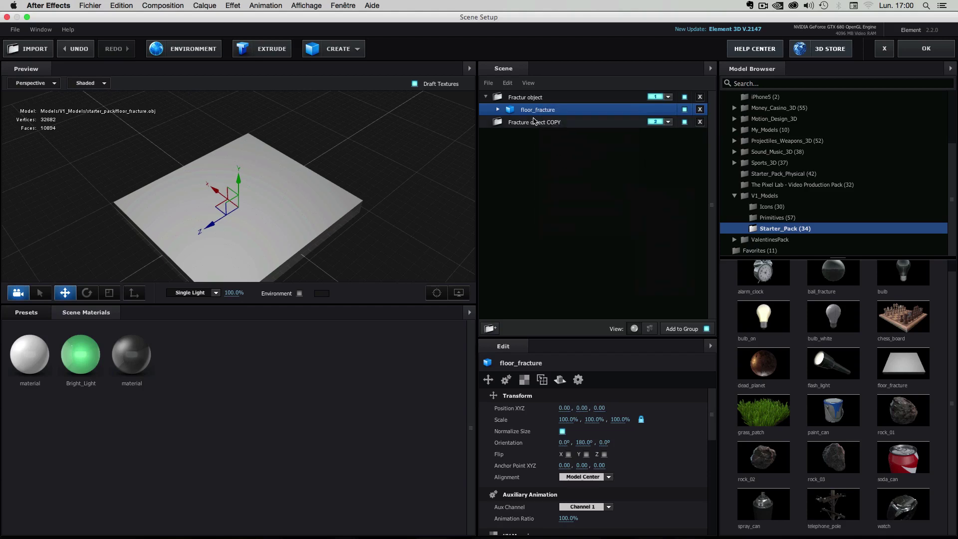
Duplicate floor_fracture and move the copy into the Fracture object COPY group
right_click(527, 111)
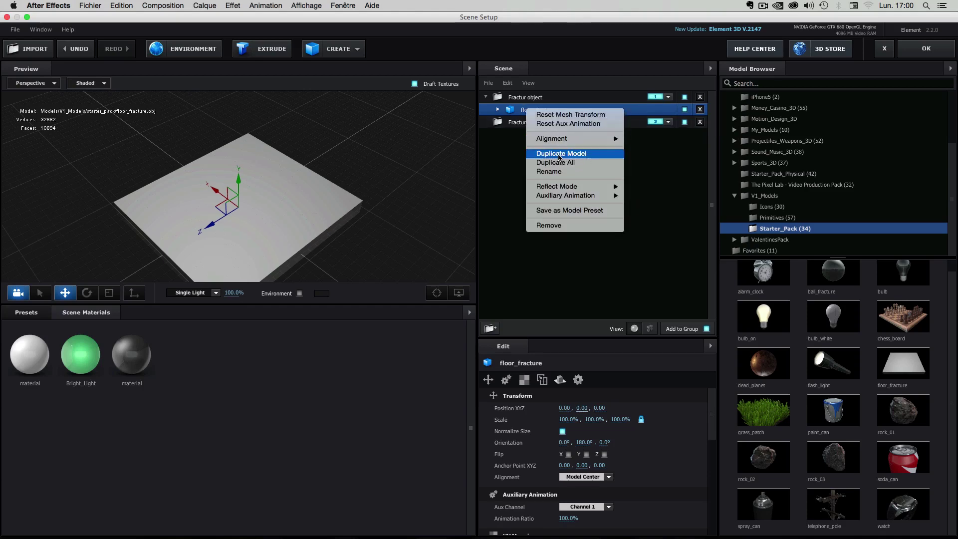
left_click(556, 154)
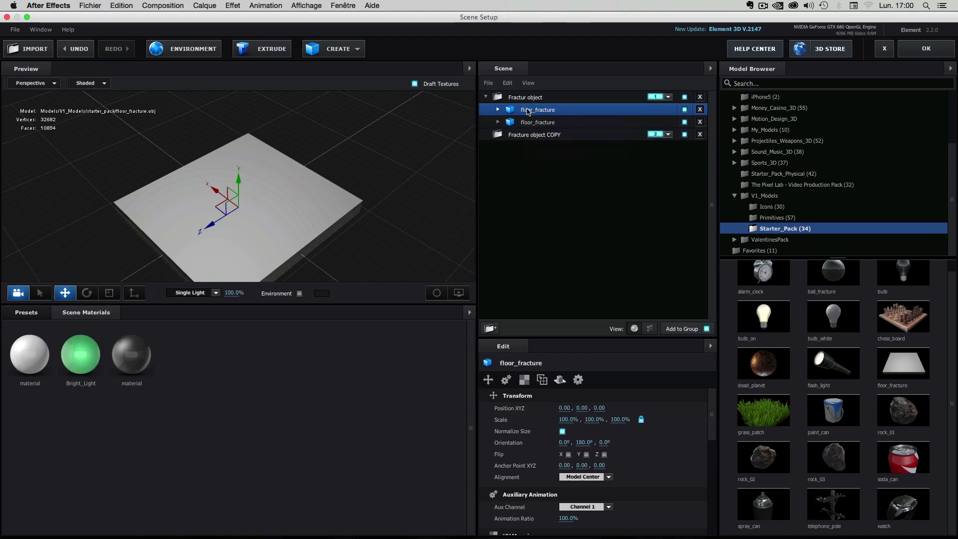
left_click_drag(532, 111, 538, 135)
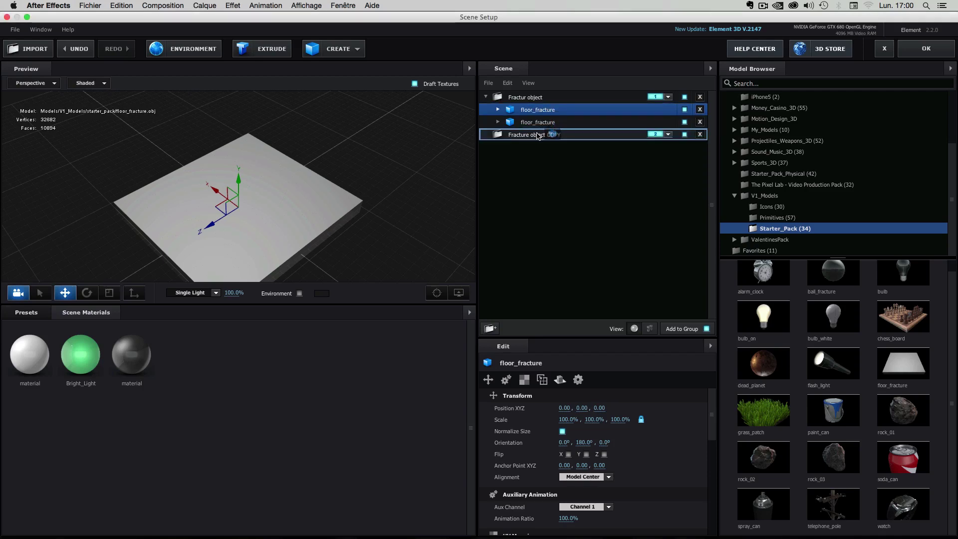
left_click(499, 109)
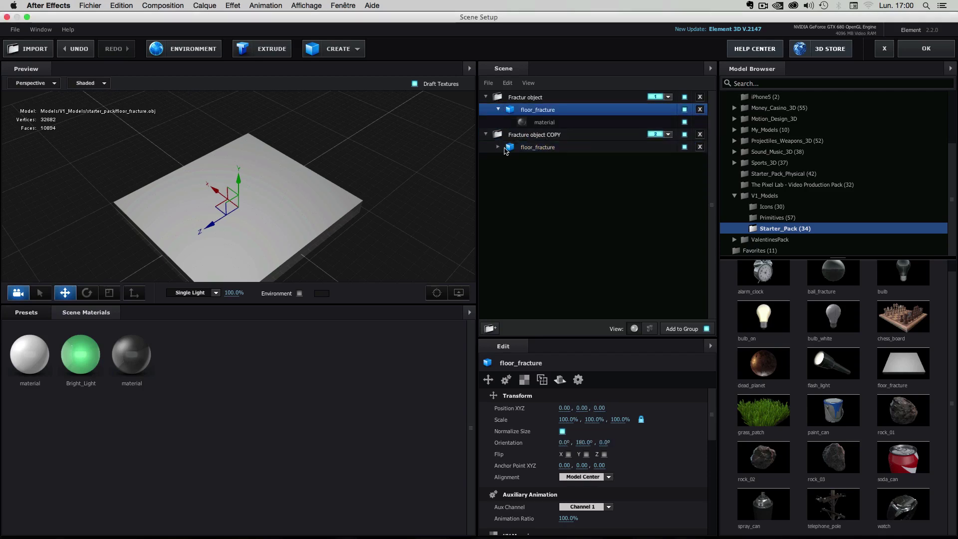
left_click(498, 147)
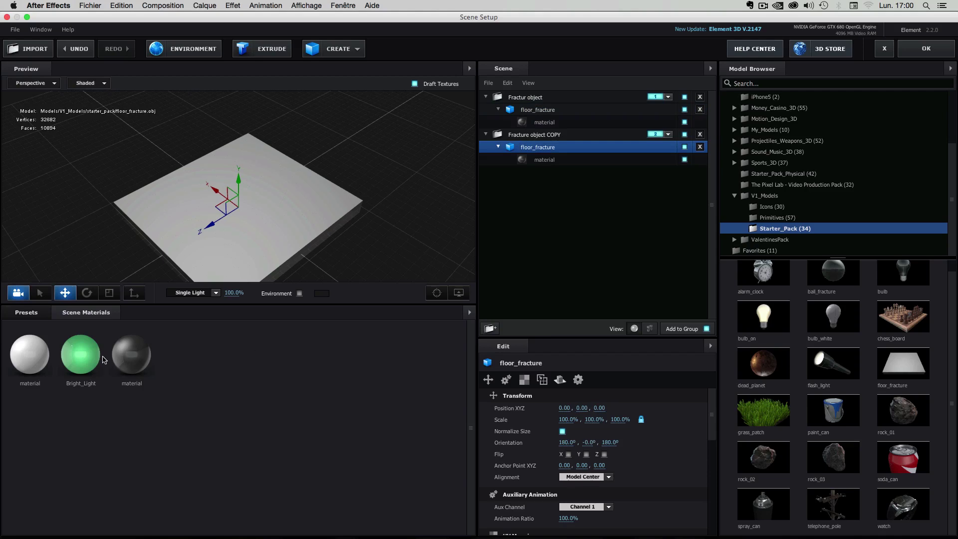
Give the first floor_fracture the white material and the copy Bright_Light, then compare them
left_click(26, 357)
left_click_drag(26, 358, 529, 122)
left_click(81, 376)
left_click_drag(84, 363, 129, 321)
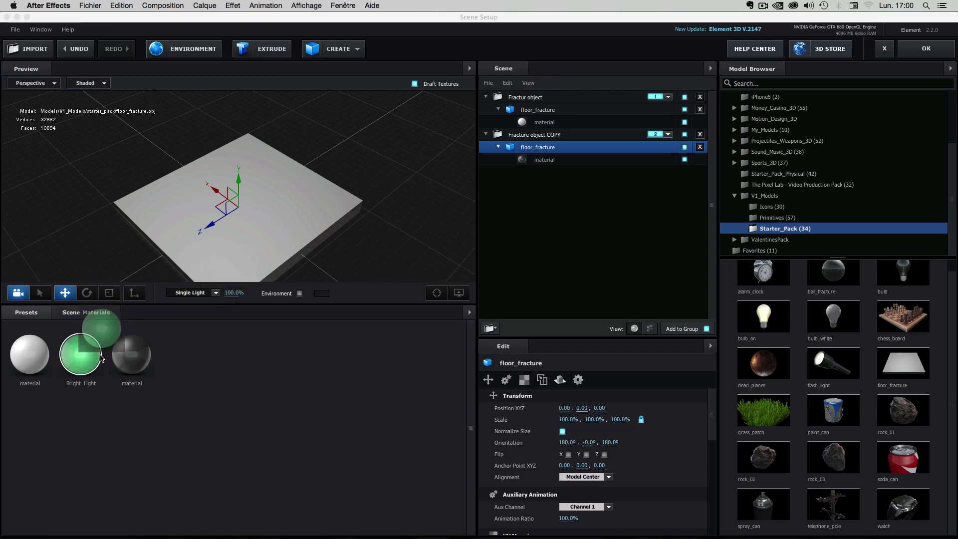
left_click_drag(119, 361, 530, 159)
left_click(541, 111)
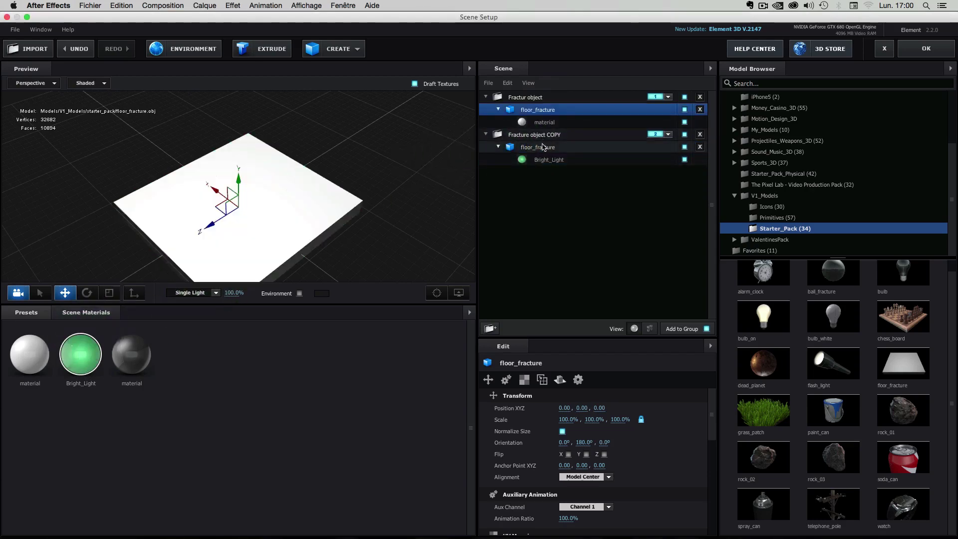
left_click(544, 147)
left_click(543, 110)
left_click(541, 147)
left_click(544, 110)
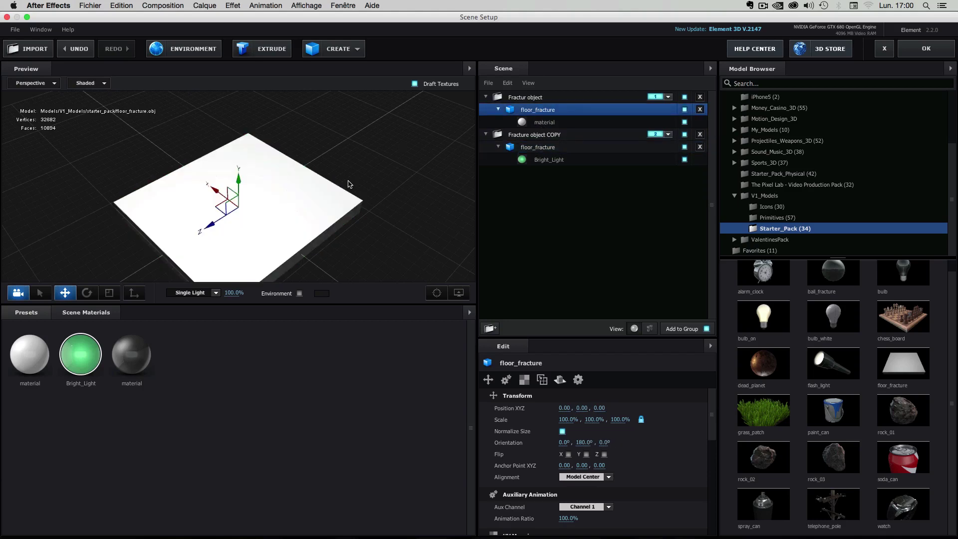
Inspect the floor in wireframe from a low side view, restore shaded display, and apply the scene
left_click_drag(357, 183, 91, 103)
left_click(93, 83)
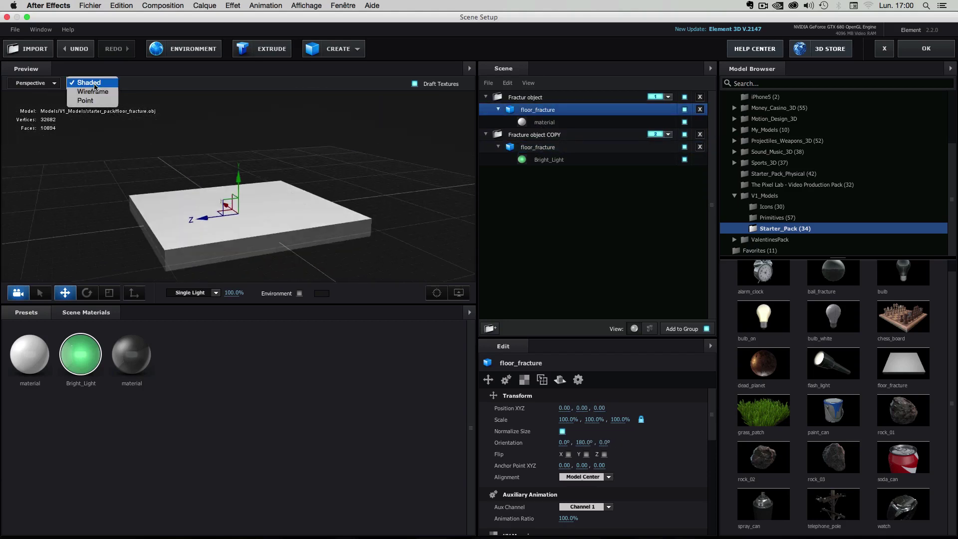
left_click(94, 92)
mouse_move(193, 178)
left_mouse_down()
mouse_move(220, 200)
mouse_move(263, 165)
mouse_move(267, 182)
mouse_move(269, 160)
mouse_move(286, 209)
mouse_move(280, 192)
mouse_move(272, 200)
mouse_move(249, 189)
left_mouse_up()
scroll(263, 165, "up", 10)
left_click(89, 83)
left_click(89, 82)
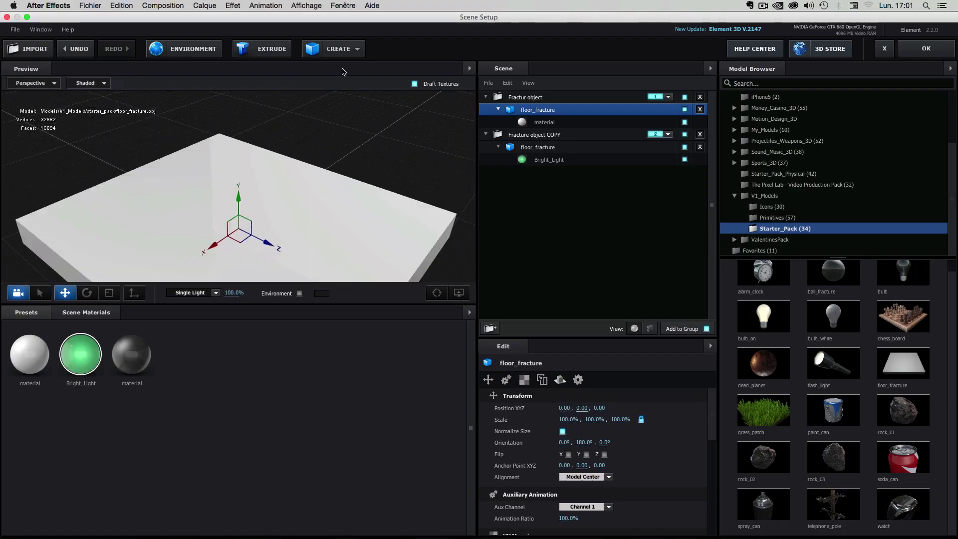
left_click(916, 52)
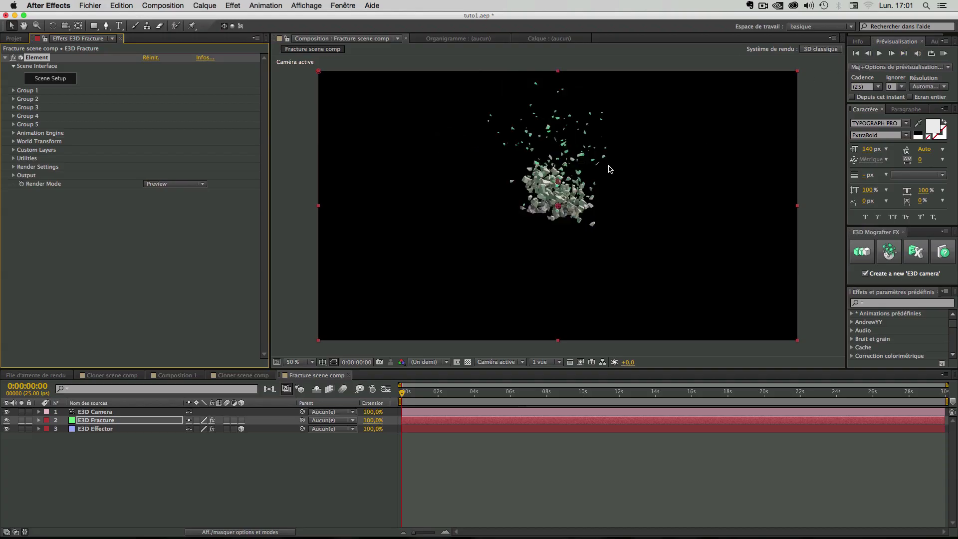
Raise the E3D Effector gizmo and view the composition at 100%
left_click(95, 429)
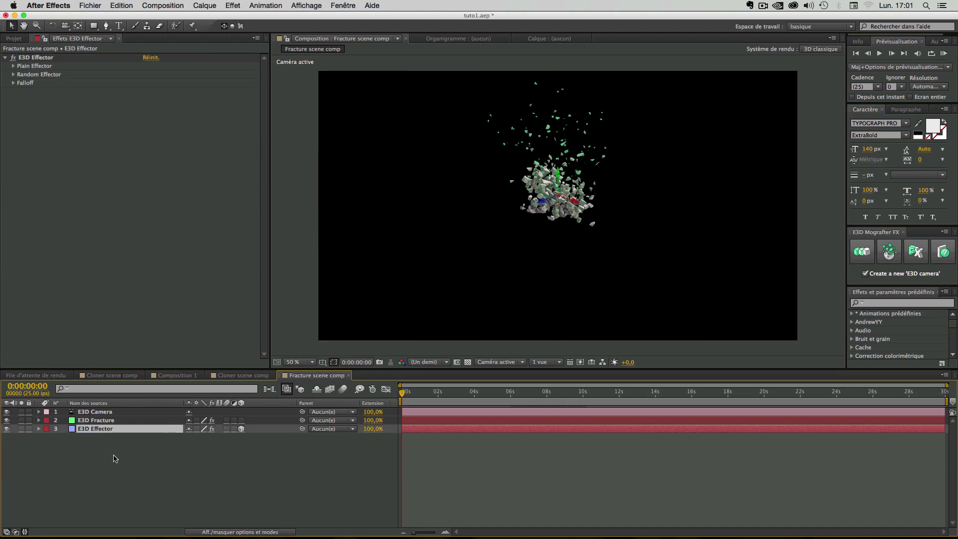
left_click(80, 483)
left_click(88, 432)
mouse_move(559, 177)
left_mouse_down()
mouse_move(559, 75)
mouse_move(565, 217)
mouse_move(566, 169)
left_mouse_up()
key("period")
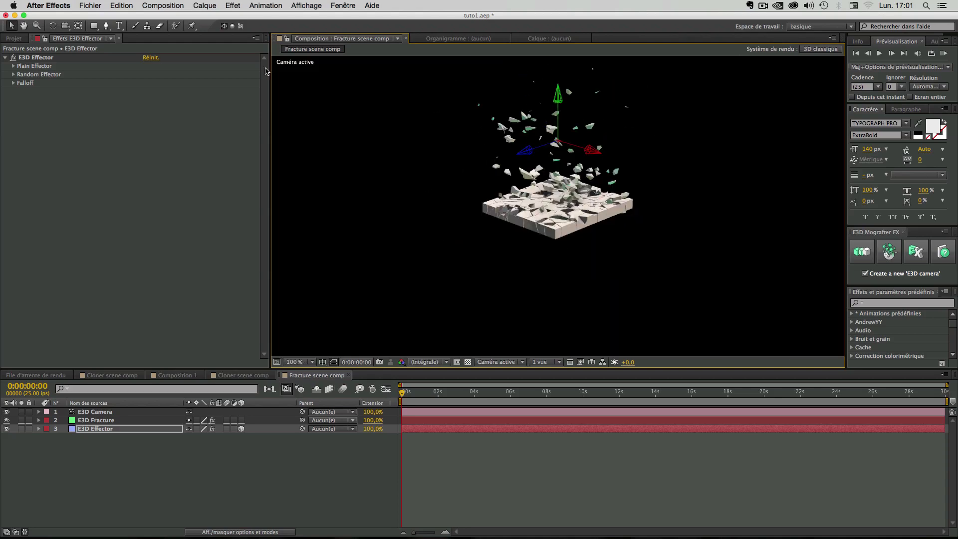
Set the falloff's Linear Options orientation to Z, orbit the camera around the fragments, then zoom out to 25%
left_click(14, 83)
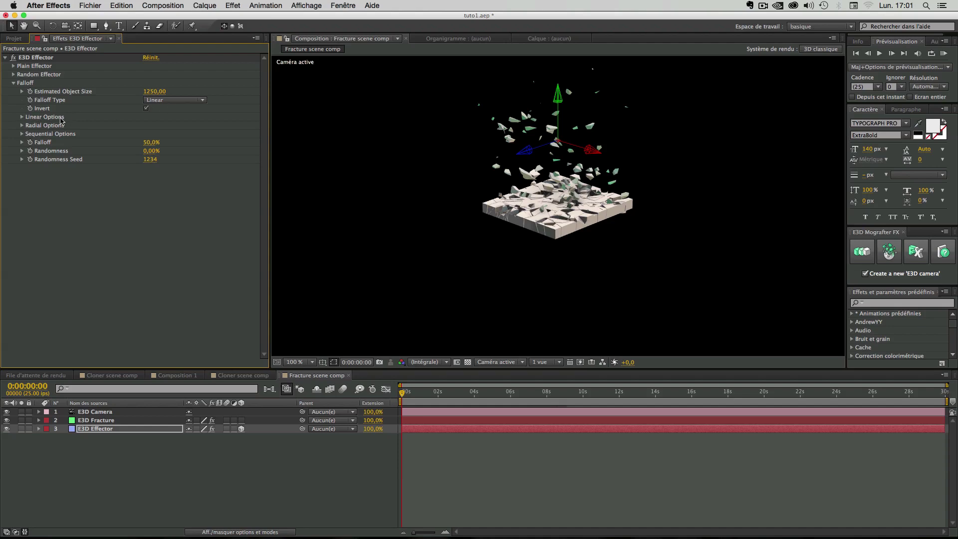
left_click(22, 118)
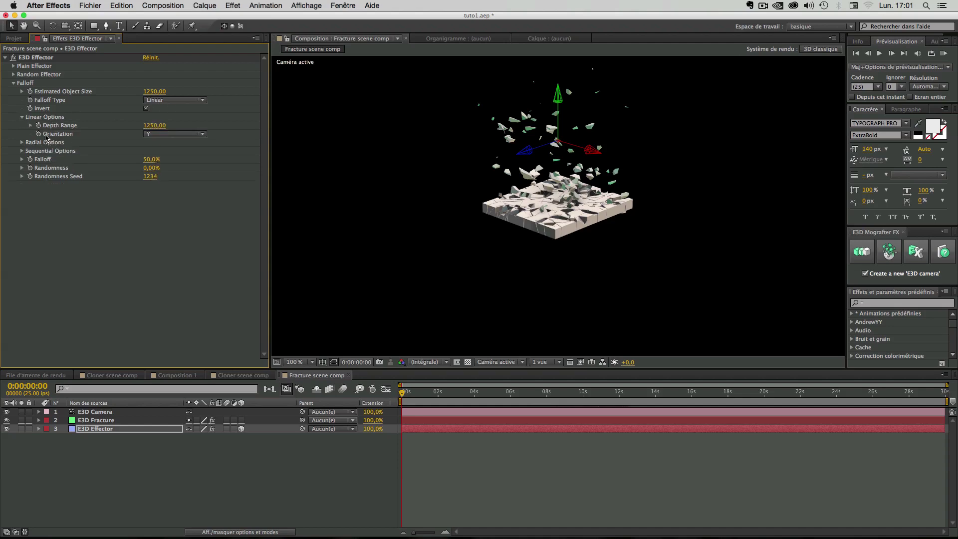
left_click(173, 135)
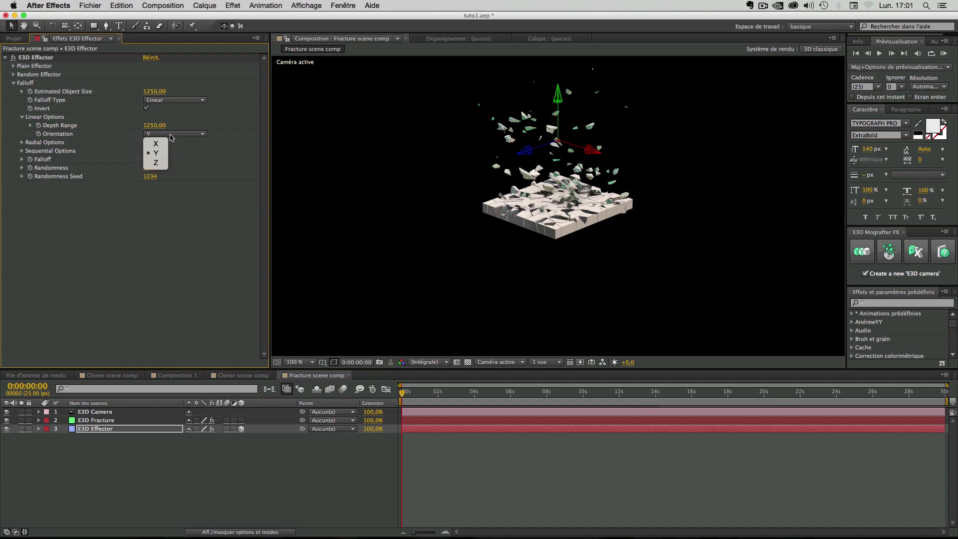
left_click(156, 163)
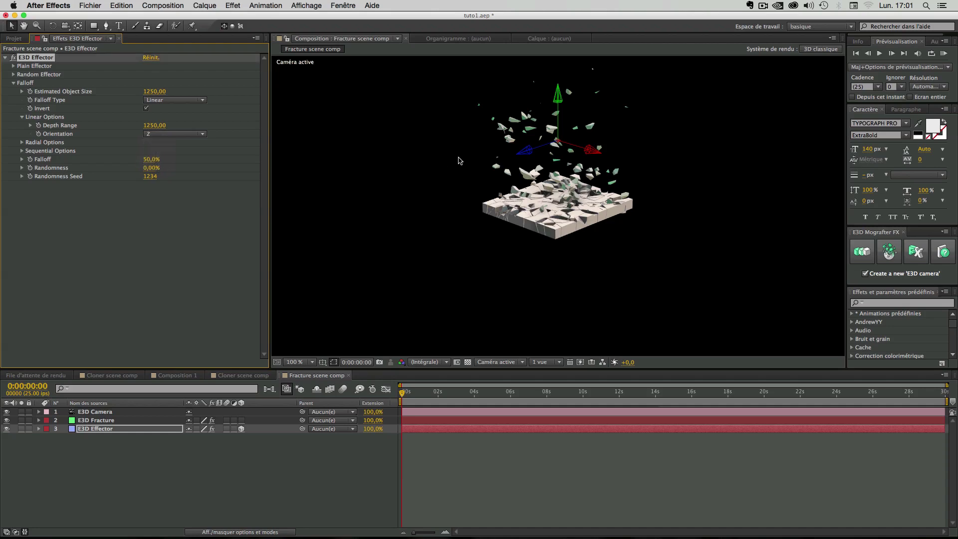
key("c")
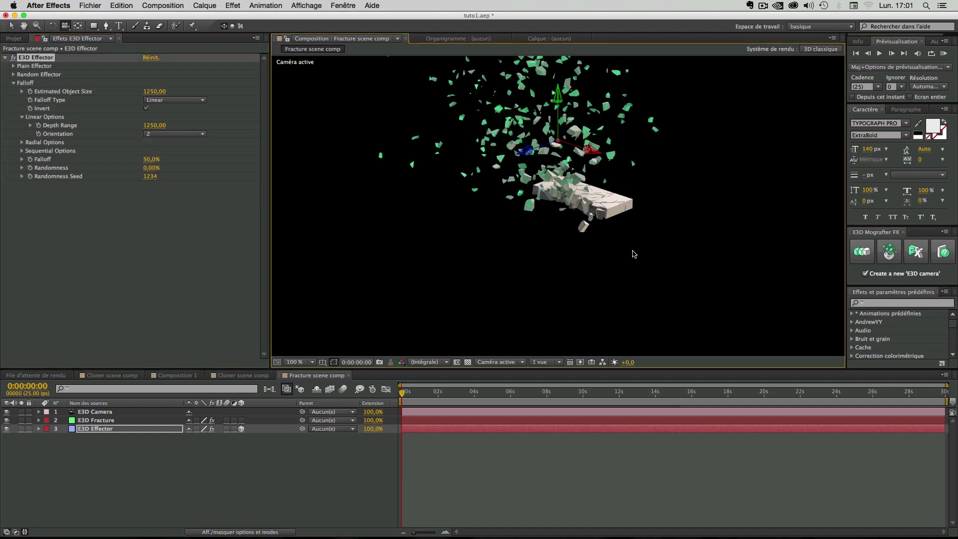
left_click_drag(648, 230, 548, 160)
key("v")
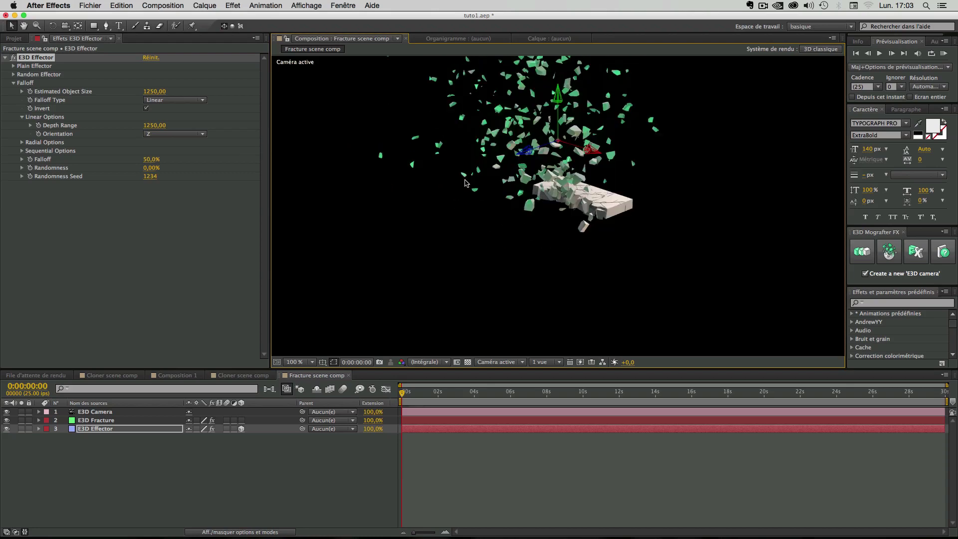
left_click(464, 182)
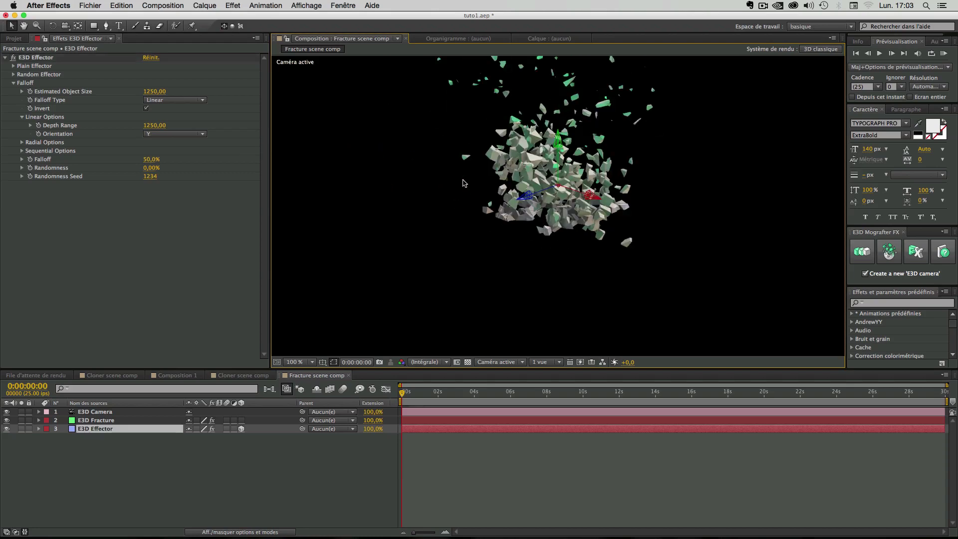
key("comma")
key("comma")
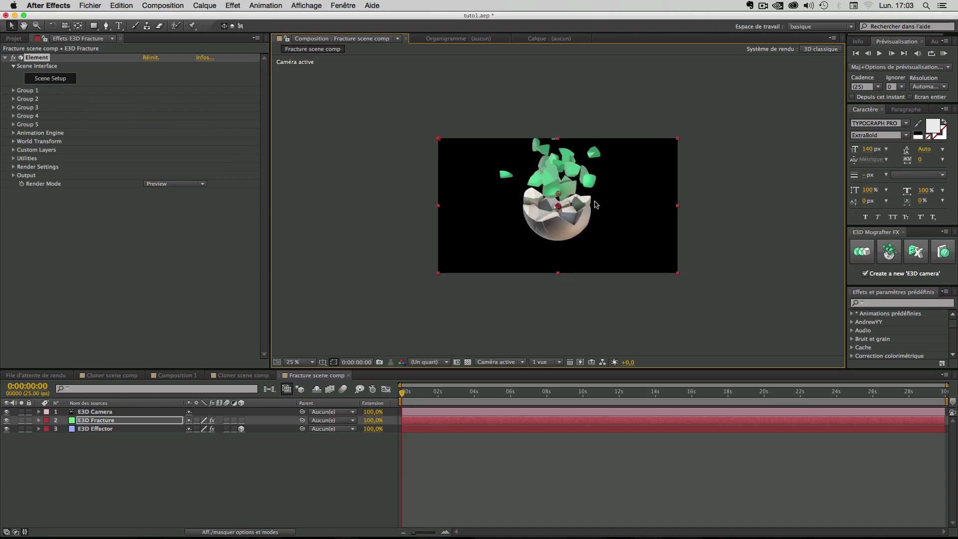
Set the E3D Effector falloff orientation to Z and drag the gizmo to test the breakup
key("period")
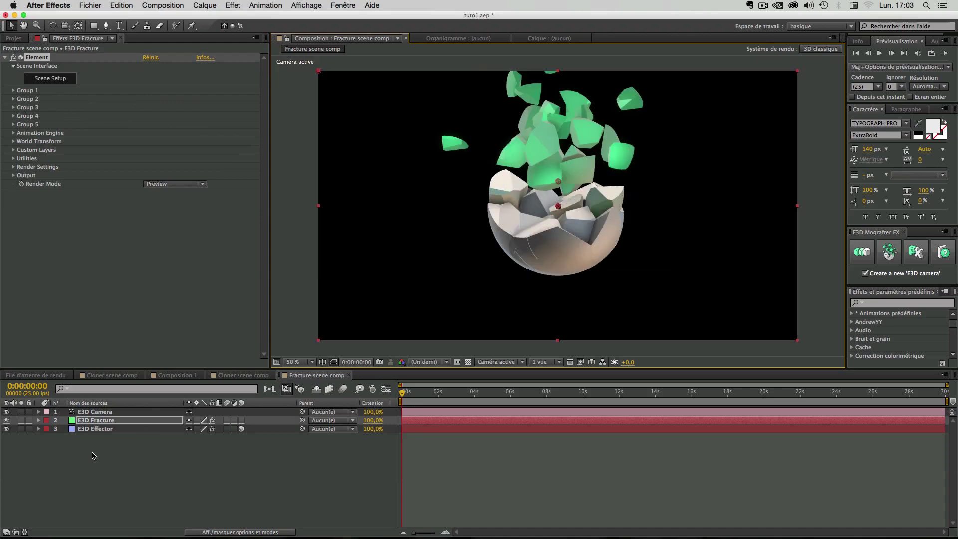
left_click(111, 453)
left_click(93, 429)
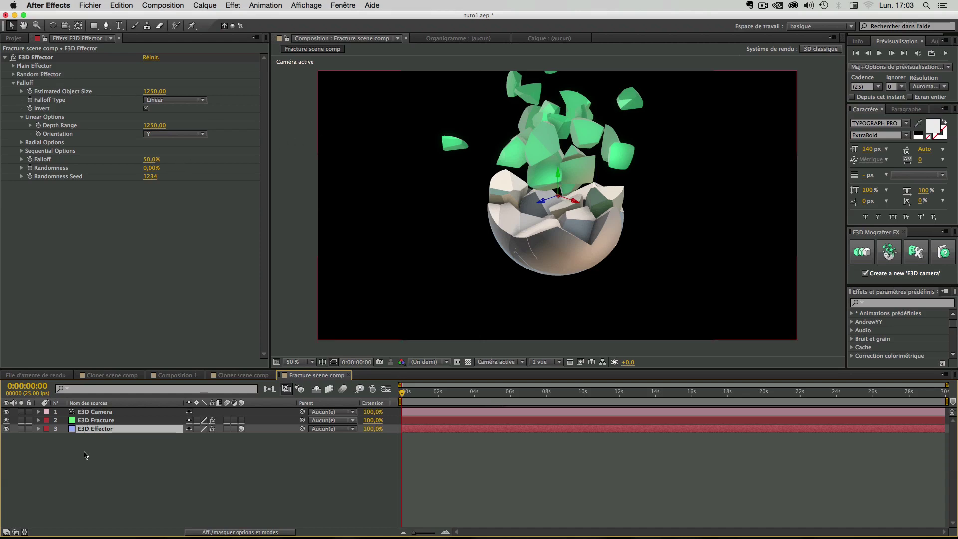
left_click(103, 438)
left_click(88, 432)
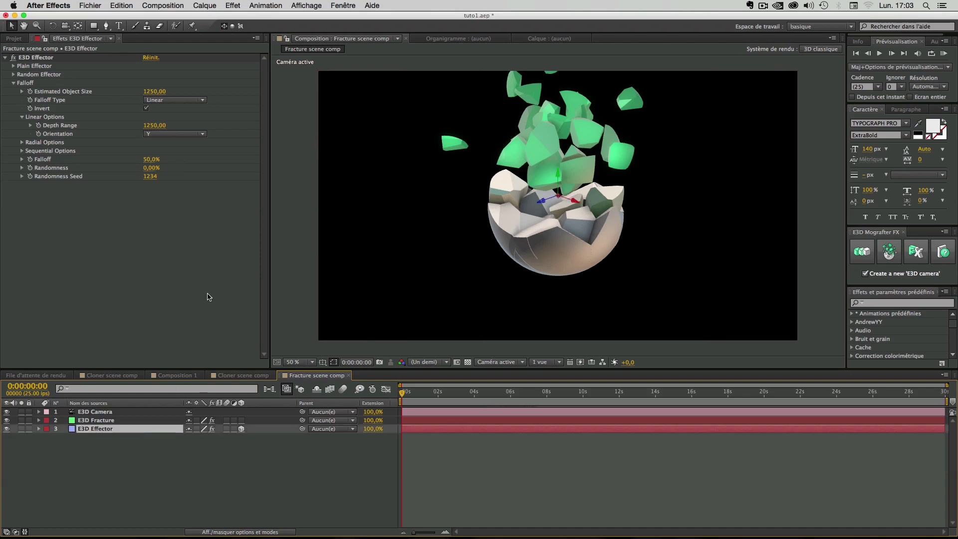
left_click(166, 136)
left_click(160, 166)
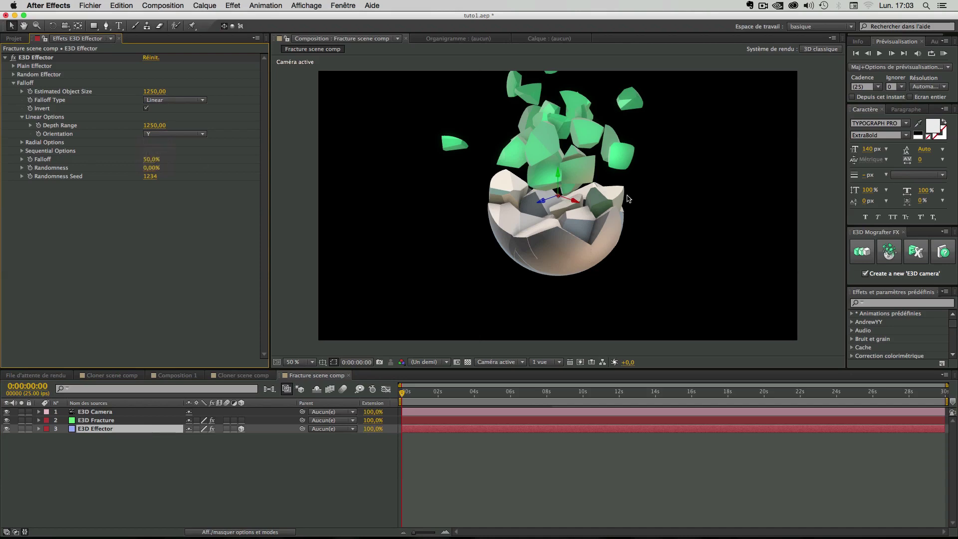
mouse_move(549, 201)
left_mouse_down()
mouse_move(492, 207)
mouse_move(553, 203)
mouse_move(504, 208)
mouse_move(549, 205)
mouse_move(535, 209)
left_mouse_up()
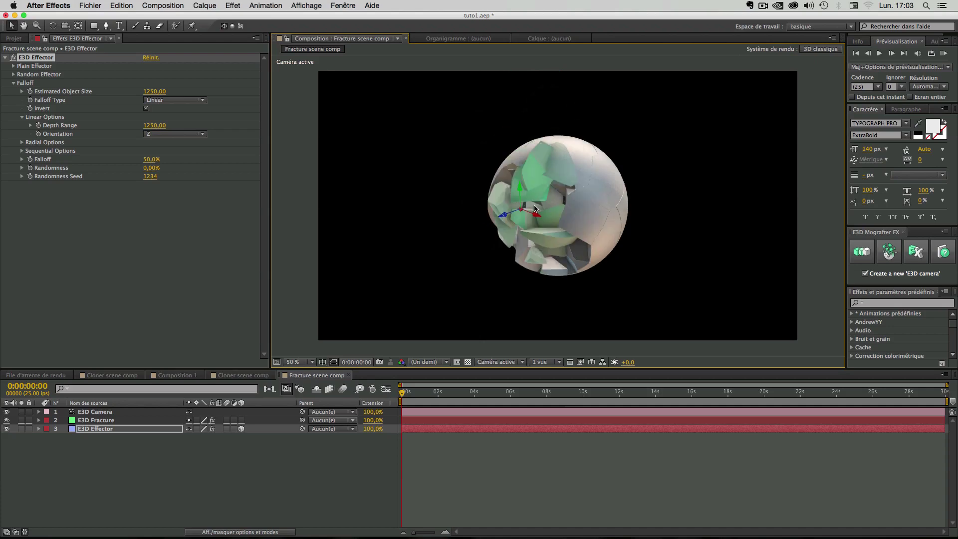
Return the falloff orientation to Y and reveal the Plain Effector settings
left_click(162, 134)
left_click(156, 144)
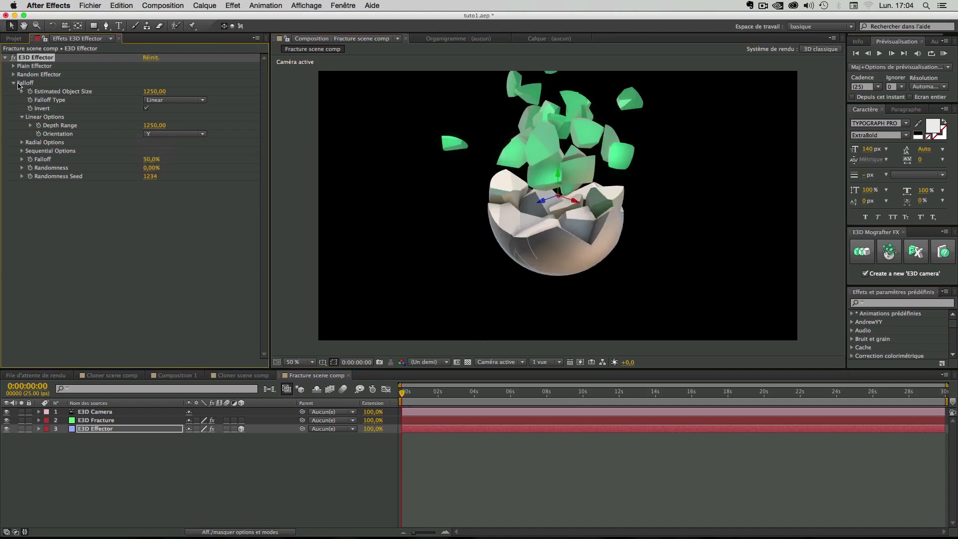
left_click(13, 83)
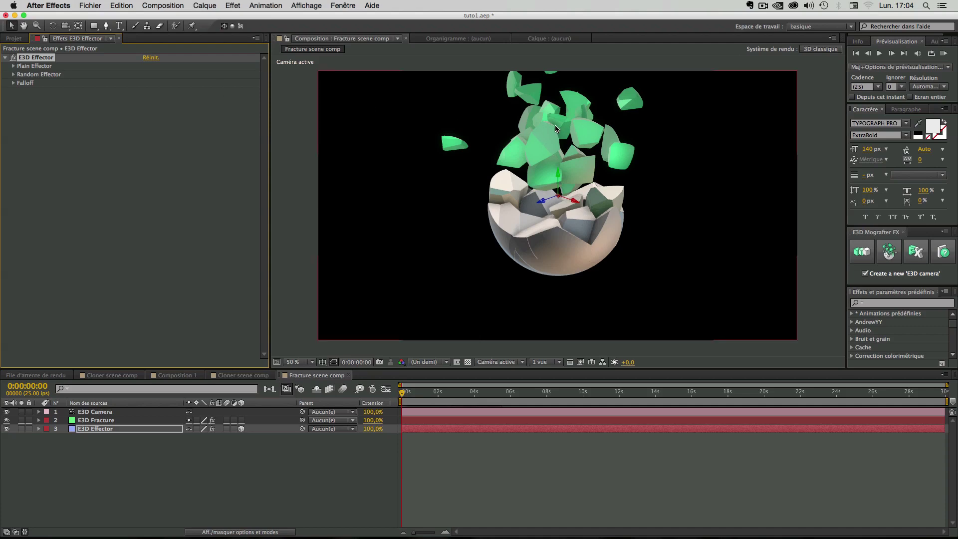
left_click(13, 66)
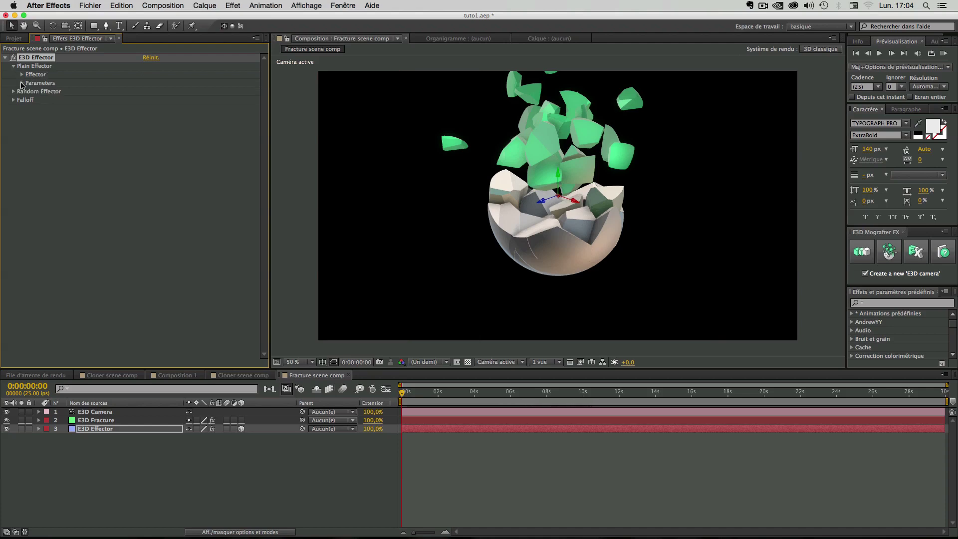
Reveal the Plain Effector's Transform parameters and set Scale (multi) to 0
left_click(21, 83)
left_click(30, 92)
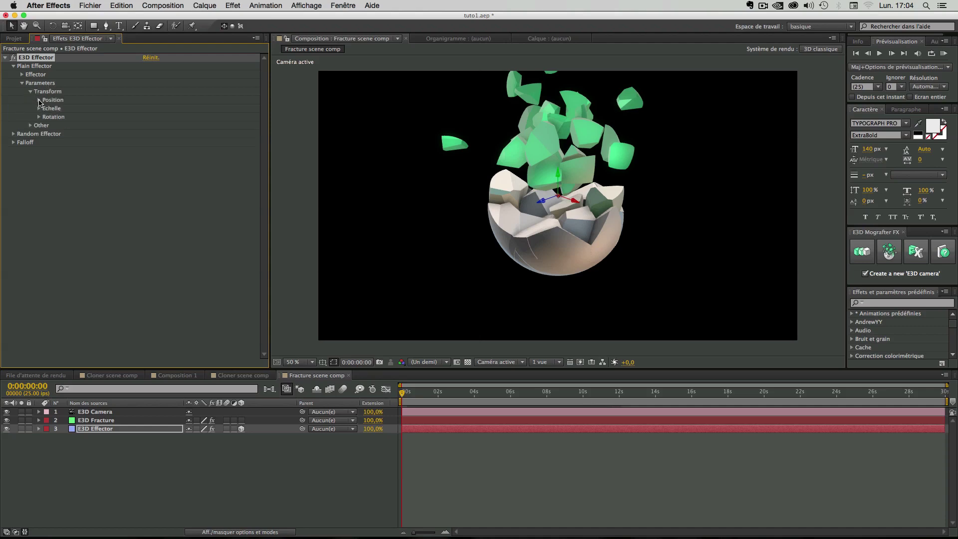
left_click(39, 100)
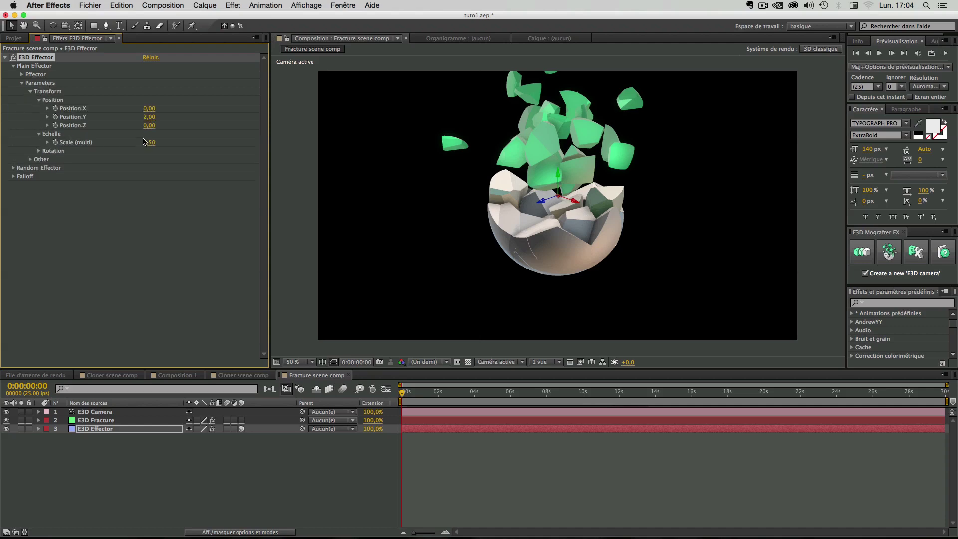
left_click(149, 143)
type("0")
key("Return")
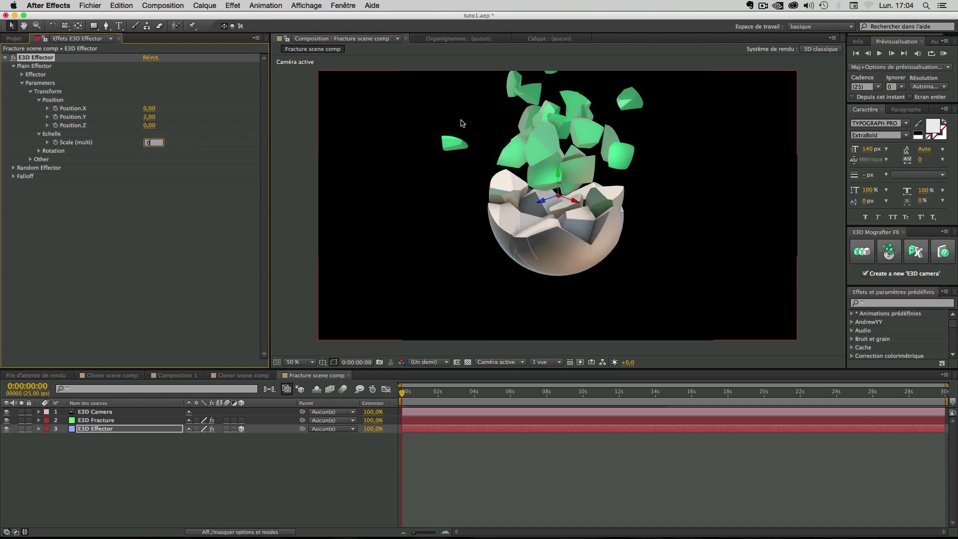
left_click(154, 143)
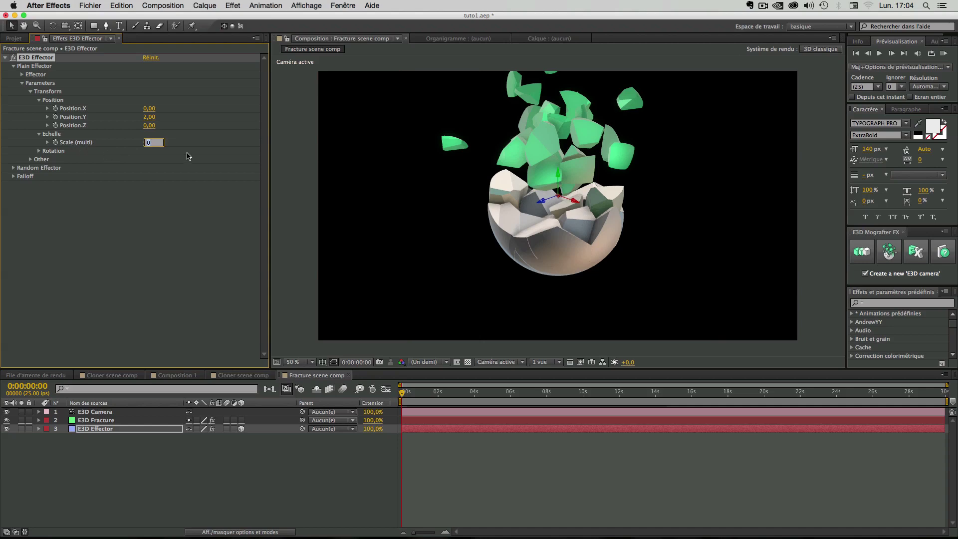
left_click(157, 191)
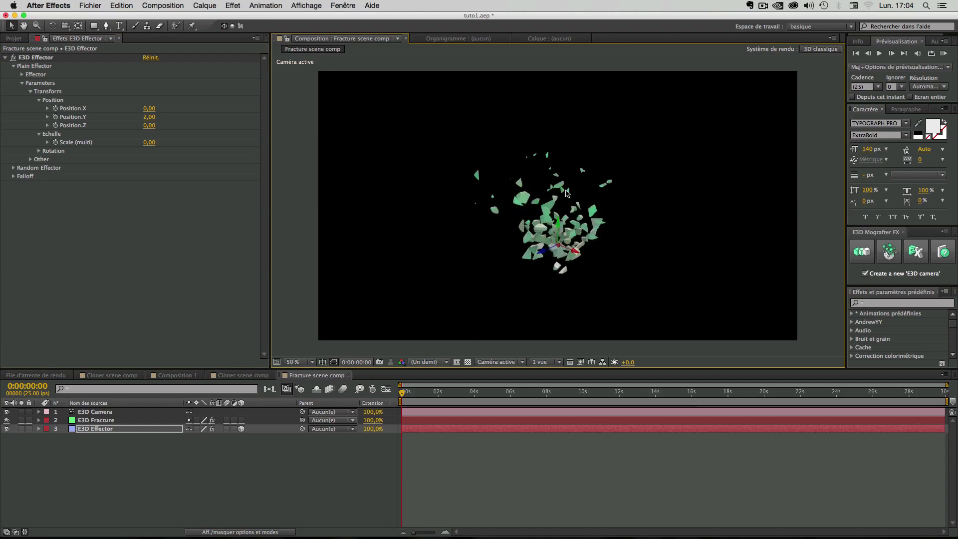
Set Position.Y to 0 and Scale (multi) to 1.5
left_click(155, 117)
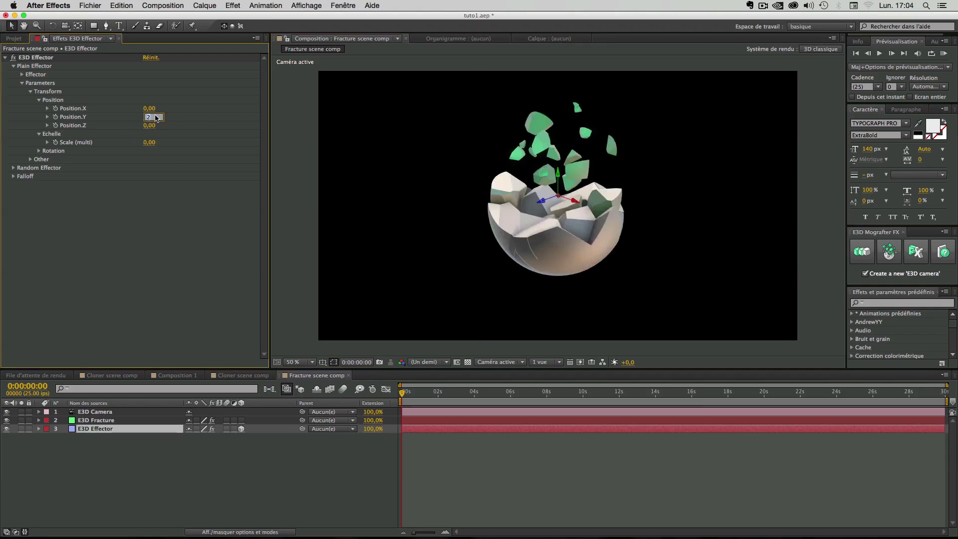
type("0")
key("Return")
left_click(154, 142)
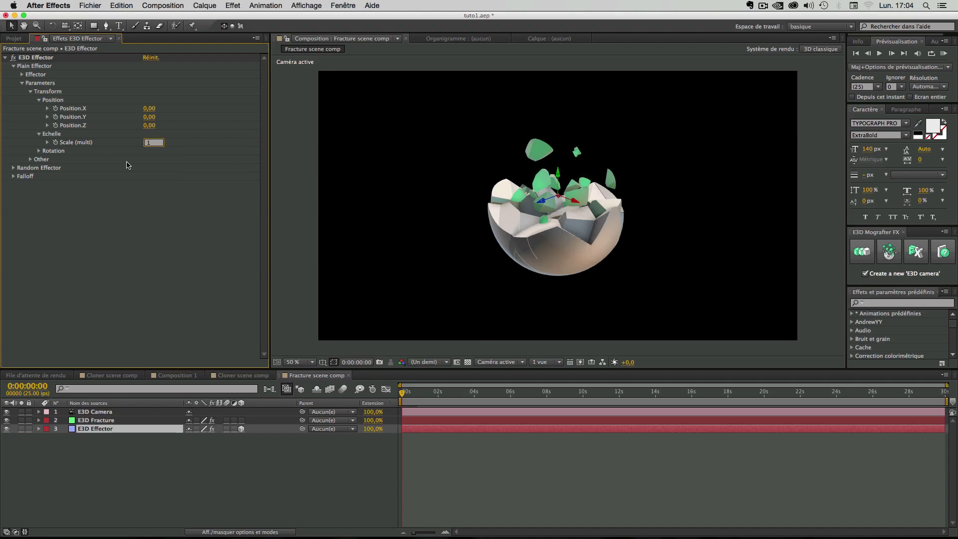
type("1.5")
key("Return")
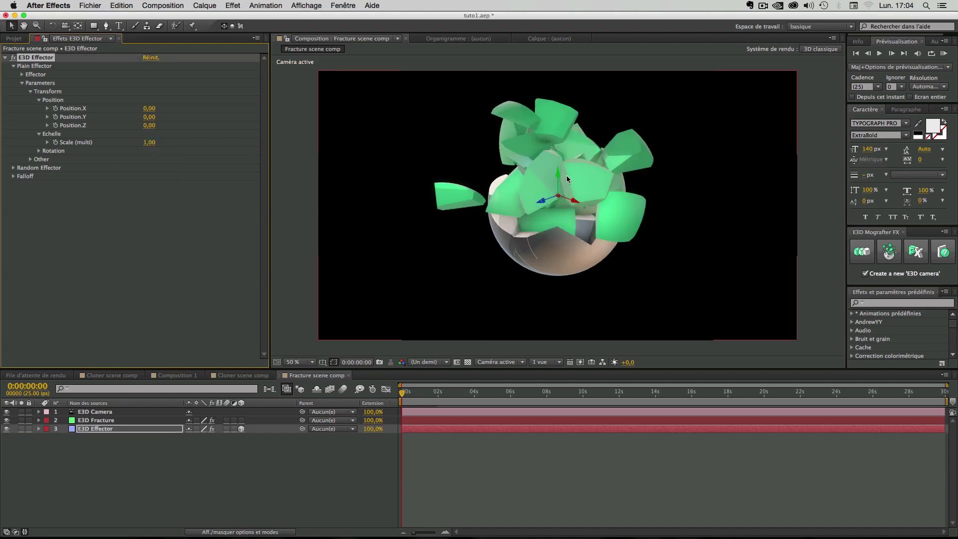
Move the effector higher and scrub Position.Y to 5,00 to lift the fragments
left_click_drag(558, 173, 564, 188)
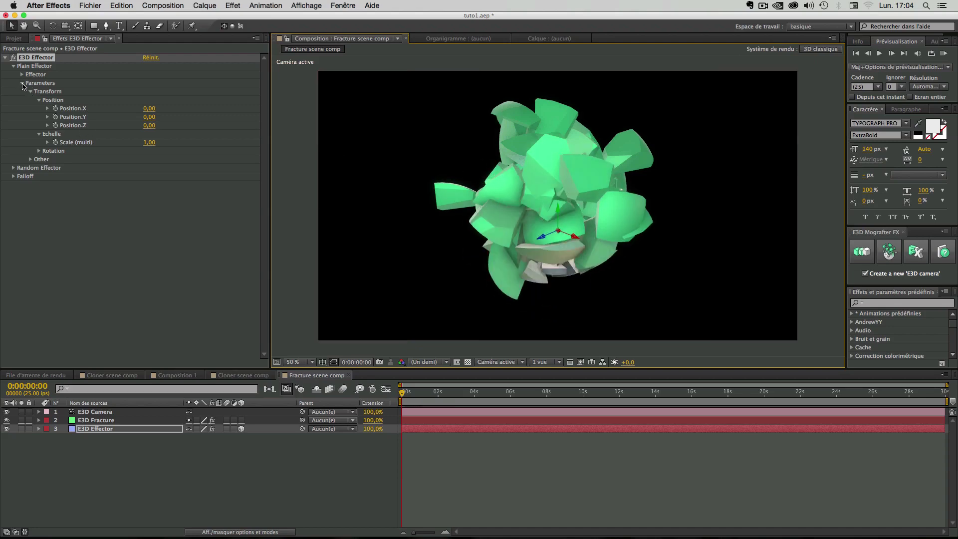
left_click_drag(151, 121, 154, 122)
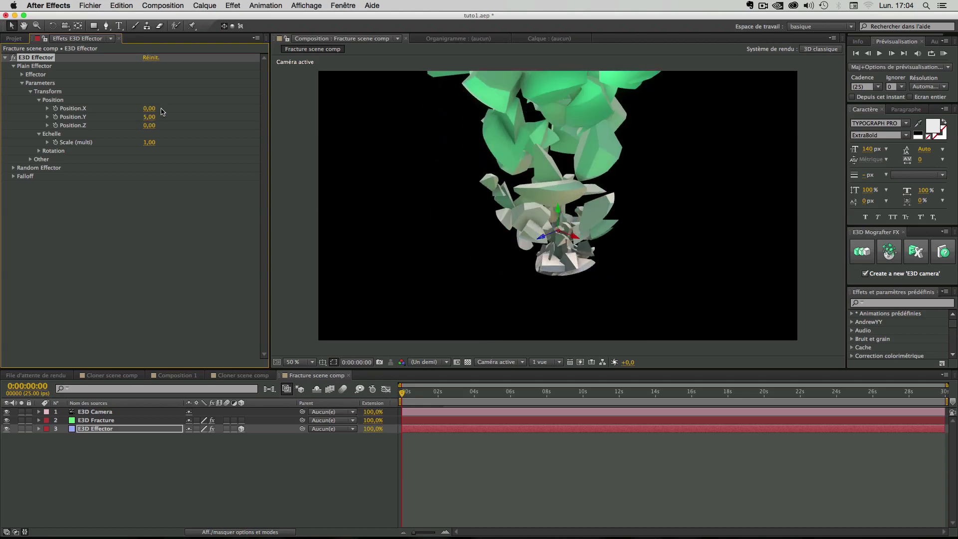
left_click(22, 83)
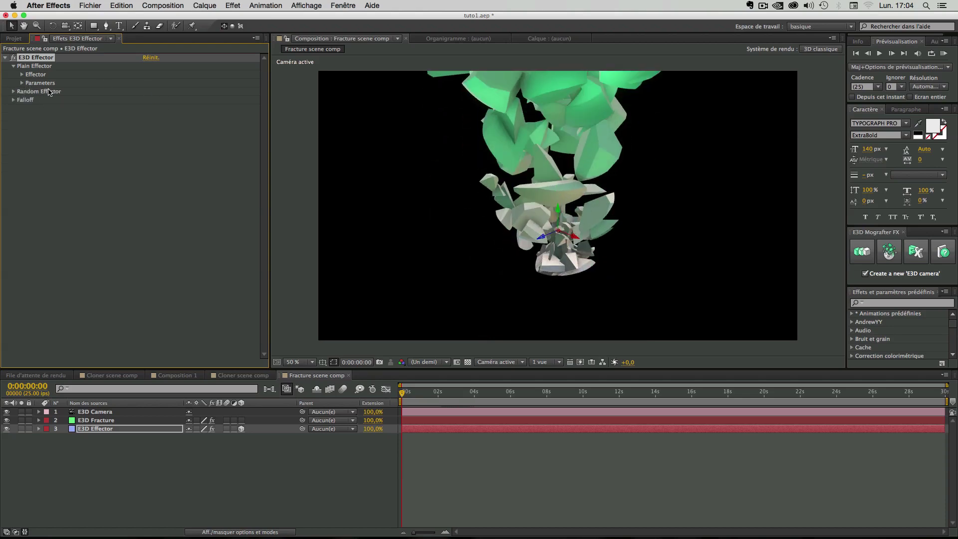
left_click(13, 91)
Turn off the Random Effector and reset the Plain Effector's Position.Y to rebuild the sphere
left_click(22, 99)
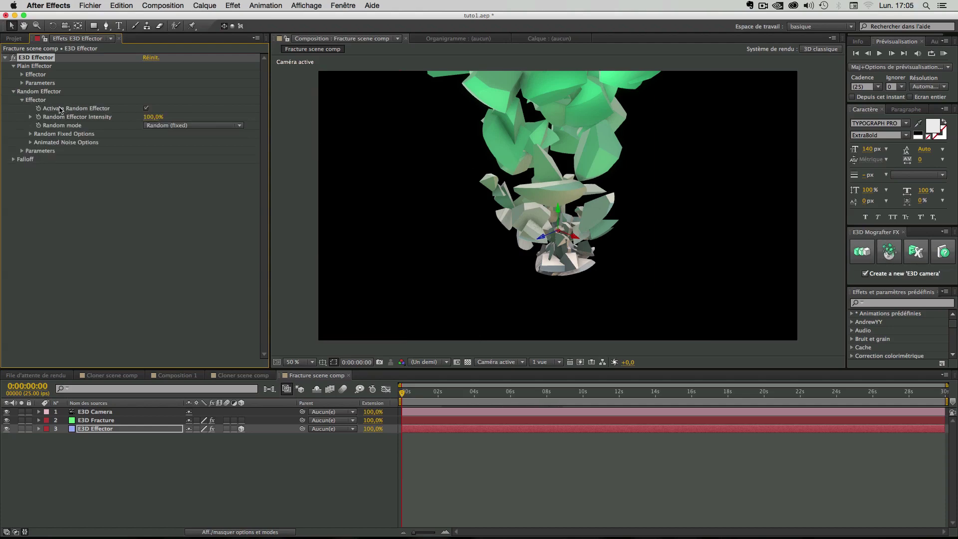
left_click(146, 109)
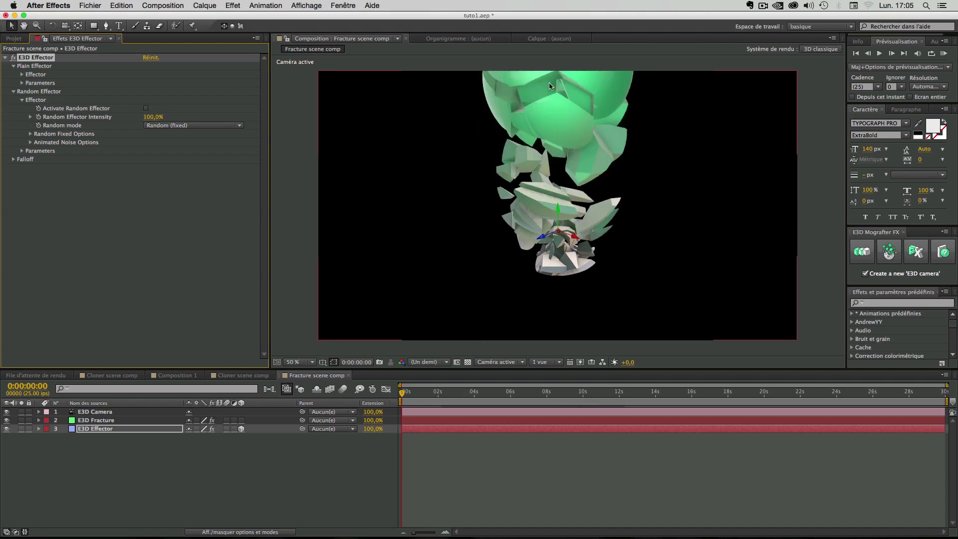
left_click(23, 75)
left_click(25, 100)
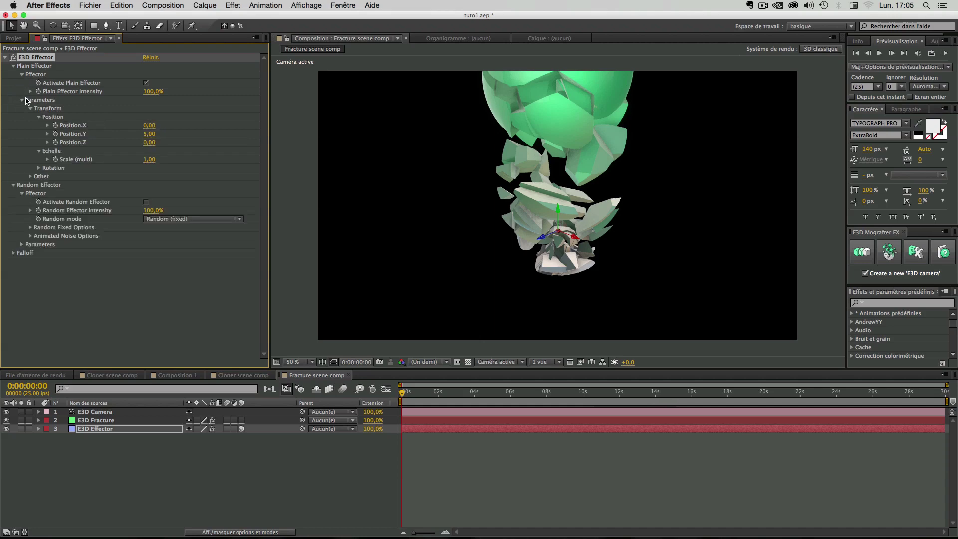
left_click(149, 133)
type("5")
key("Return")
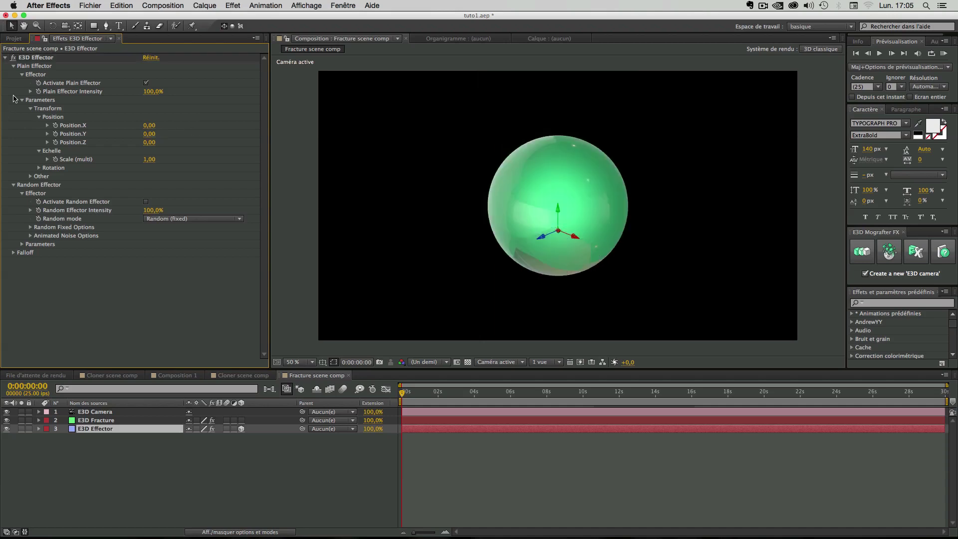
left_click(22, 100)
left_click(22, 74)
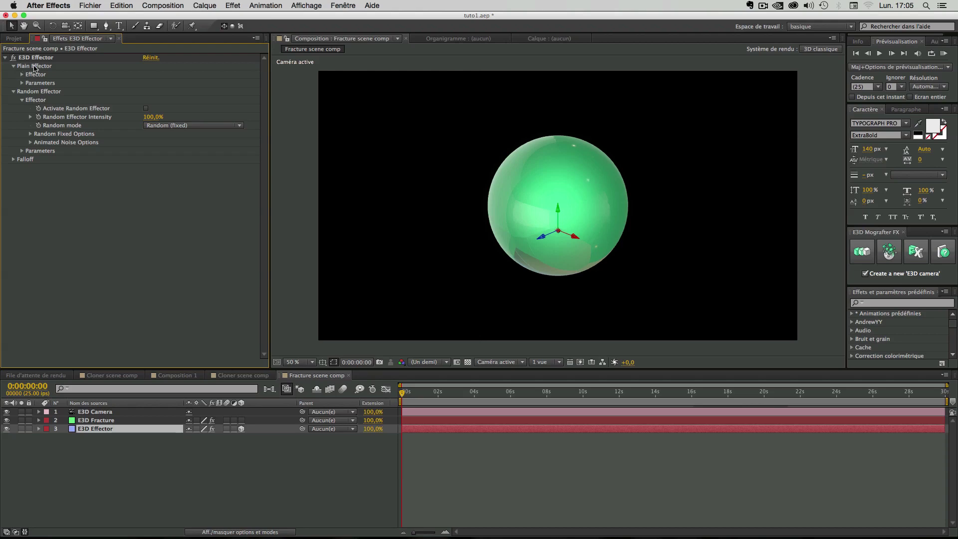
Activate the Random Effector and vary its Intensity to reform and scatter the shards
left_click(146, 109)
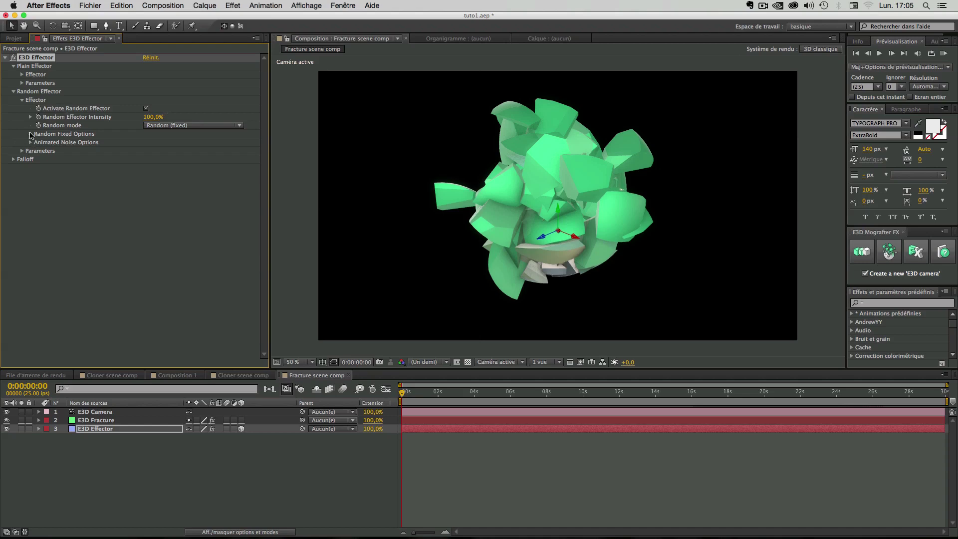
left_click(30, 134)
left_click(30, 152)
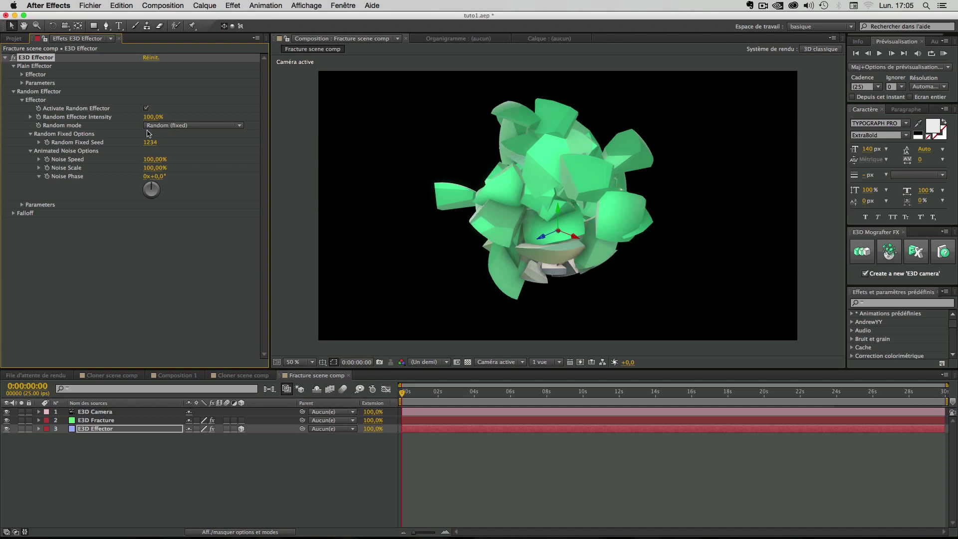
left_click(31, 151)
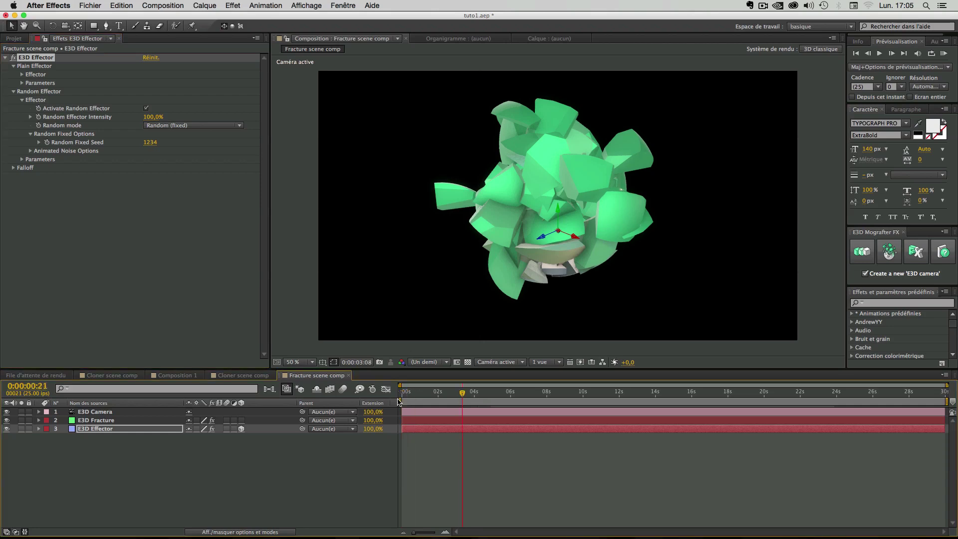
left_click_drag(157, 118, 52, 120)
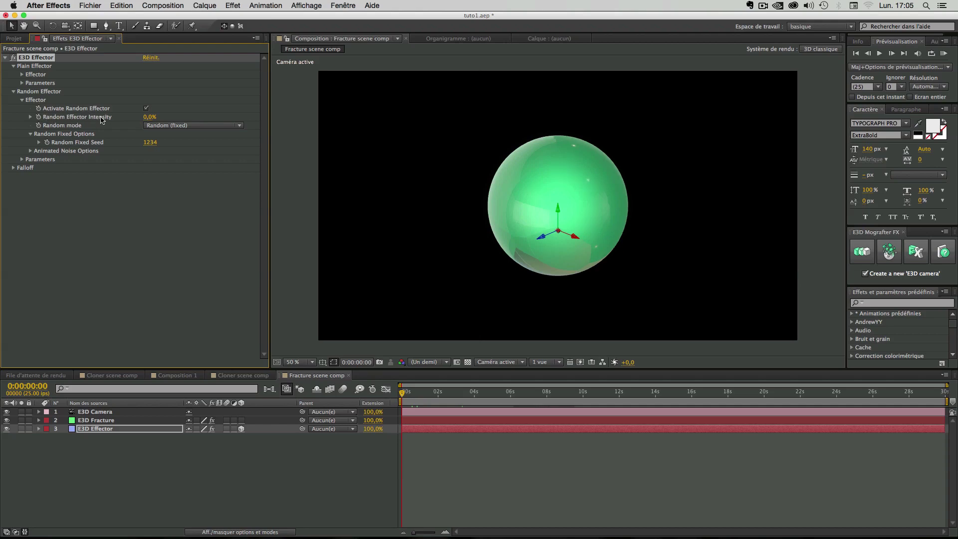
left_click_drag(165, 120, 206, 127)
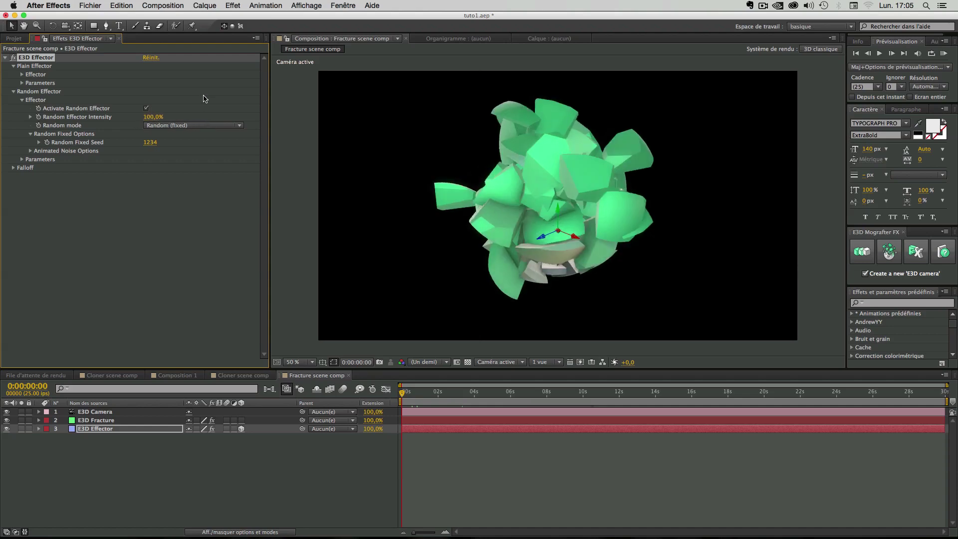
left_click(32, 132)
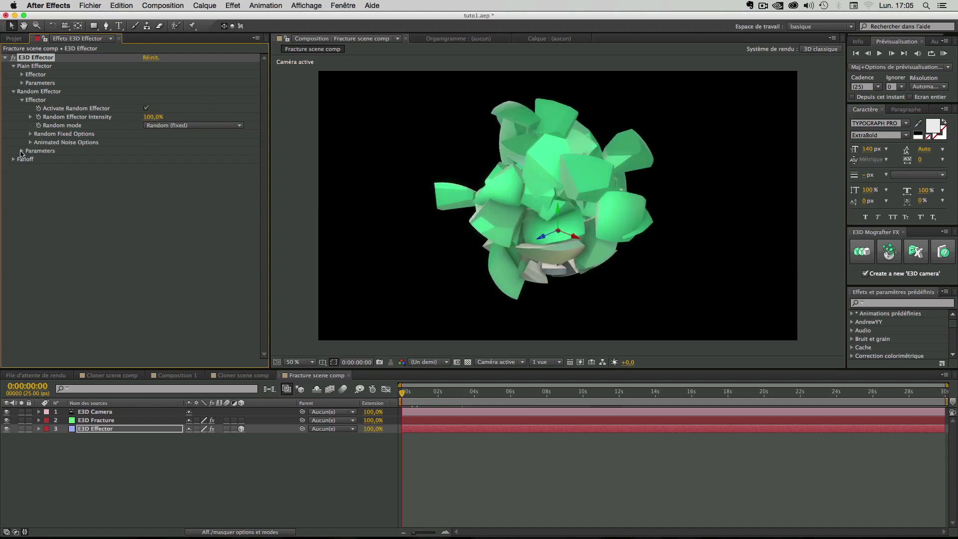
Set the random X position spread to 3,00 and Scale (fixed only) to 100,00
left_click(21, 151)
left_click(31, 160)
left_click(39, 169)
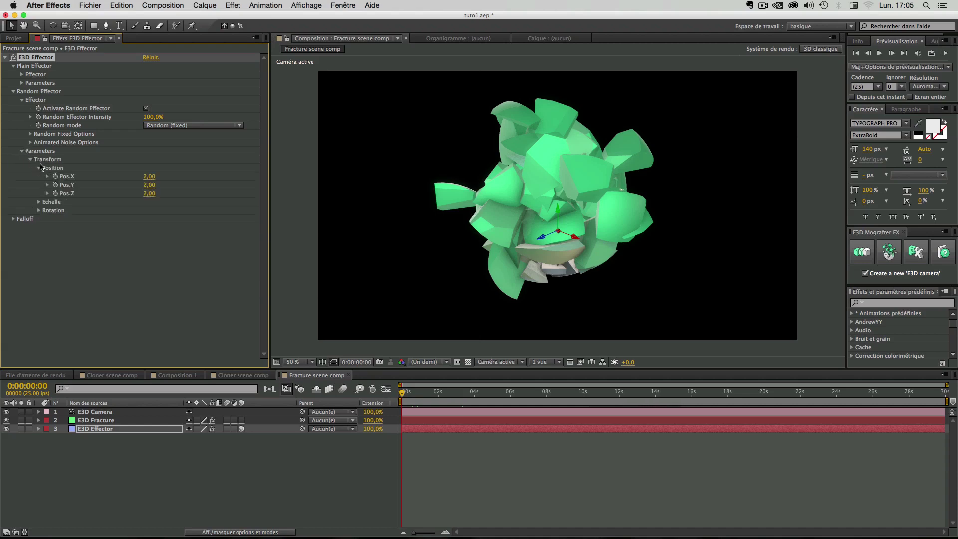
mouse_move(149, 181)
left_mouse_down()
mouse_move(177, 180)
mouse_move(148, 180)
mouse_move(175, 182)
mouse_move(152, 185)
mouse_move(169, 194)
mouse_move(144, 192)
left_mouse_up()
left_click(39, 167)
left_click(40, 177)
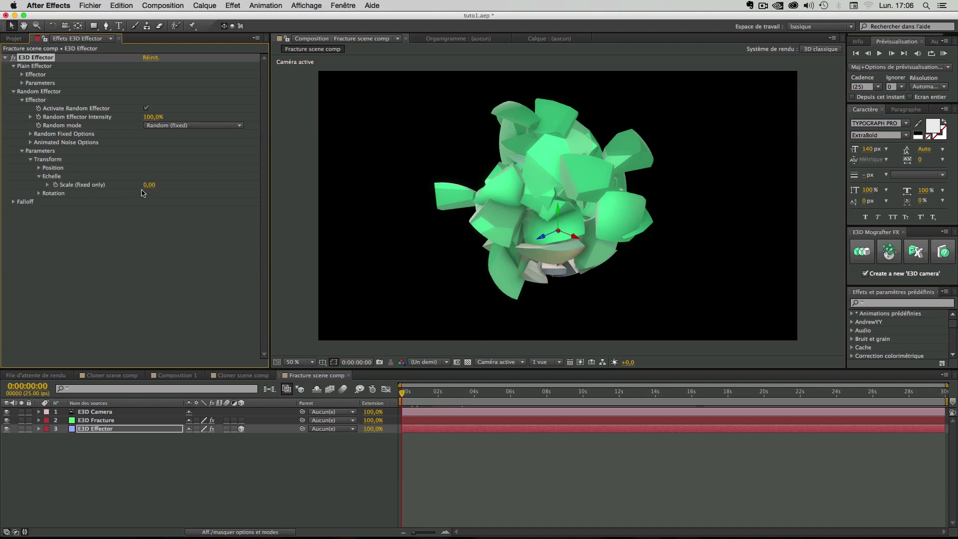
left_click_drag(152, 186, 271, 207)
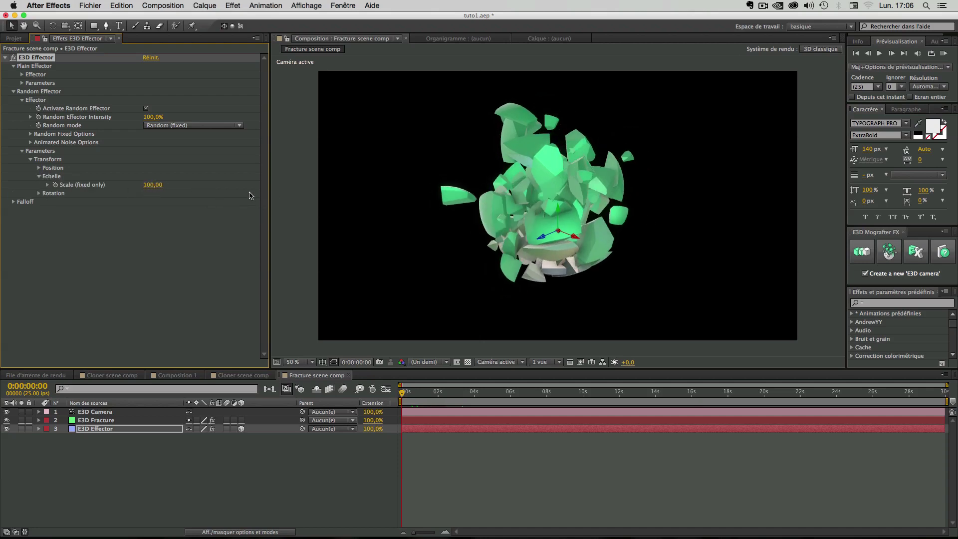
Switch the random effector's mode to Animated Noise (position only)
left_click(170, 125)
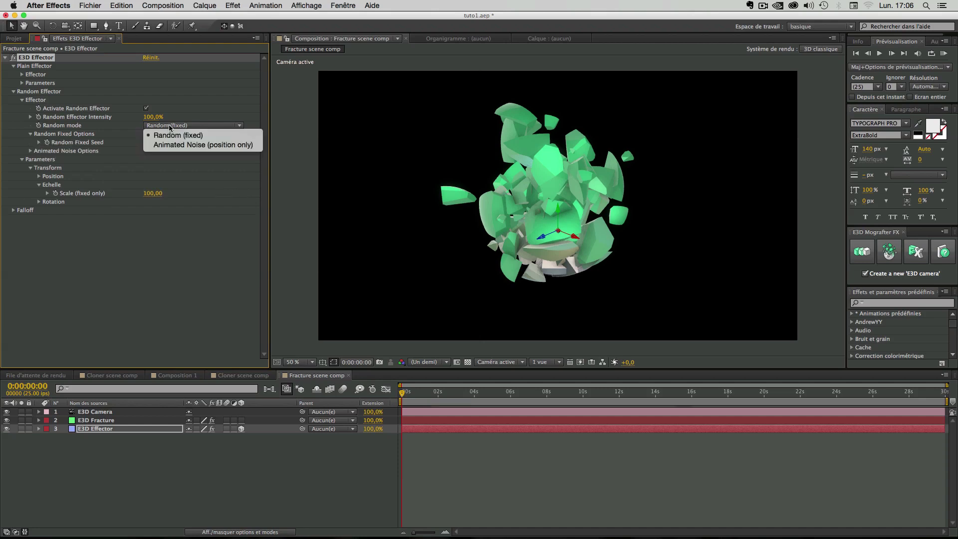
left_click(170, 134)
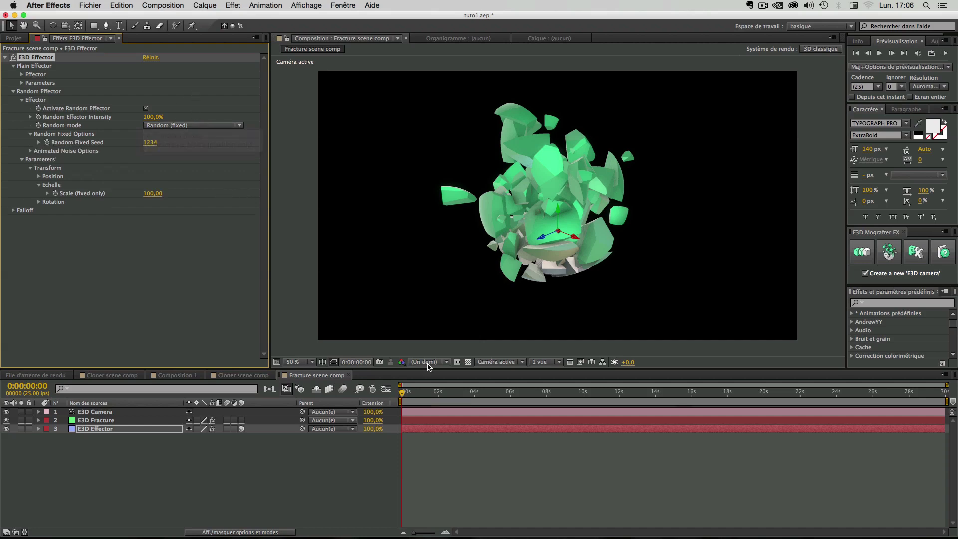
left_click(173, 126)
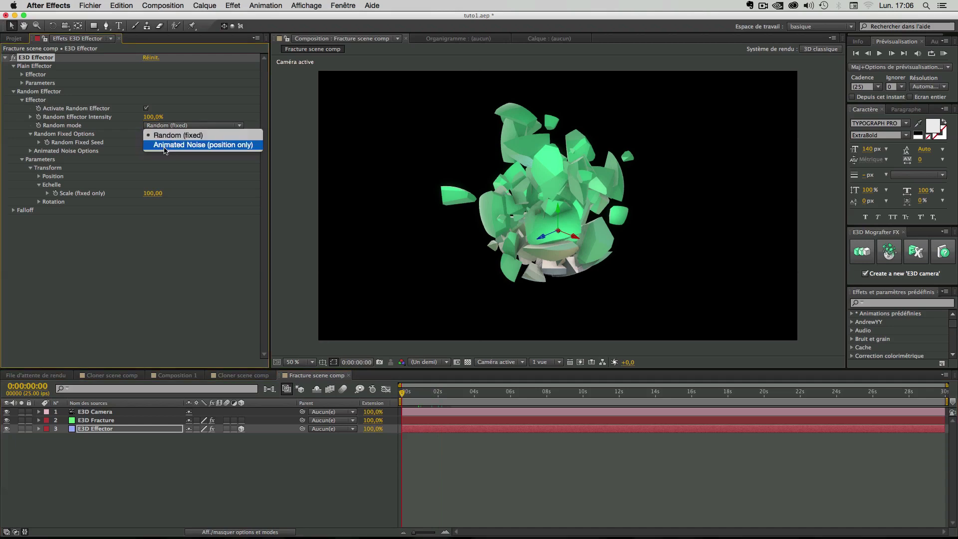
left_click(165, 145)
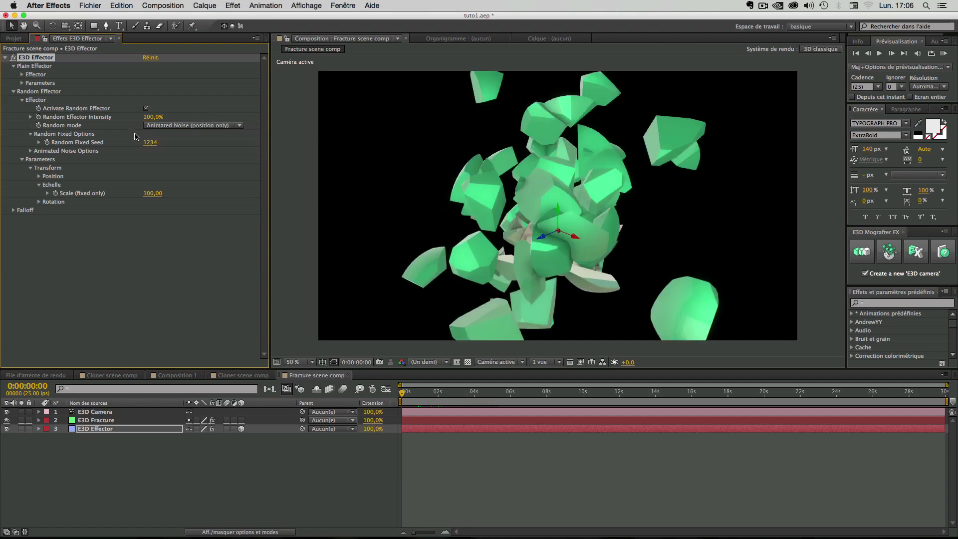
Expand the Animated Noise options and lower Random Effector Intensity to 21%, previewing one second in
left_click(31, 134)
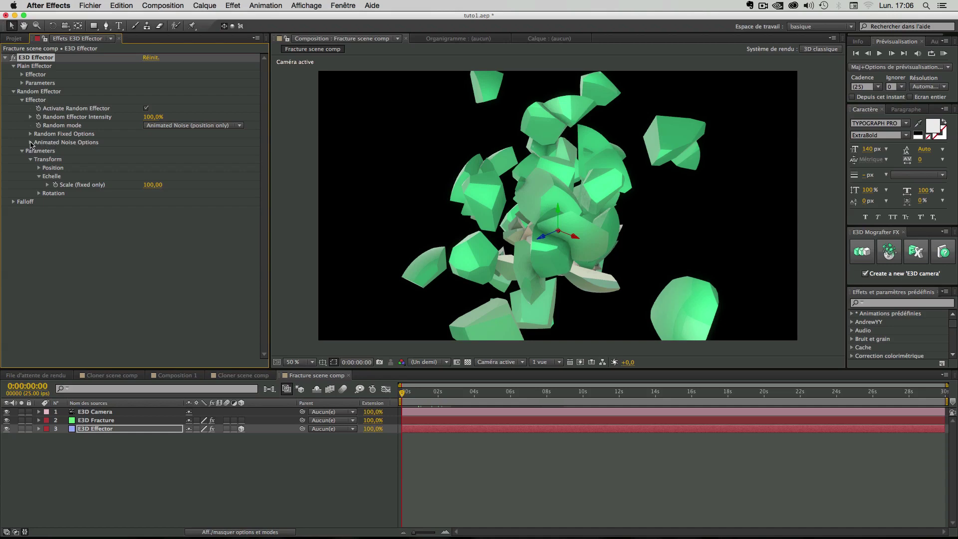
left_click(31, 142)
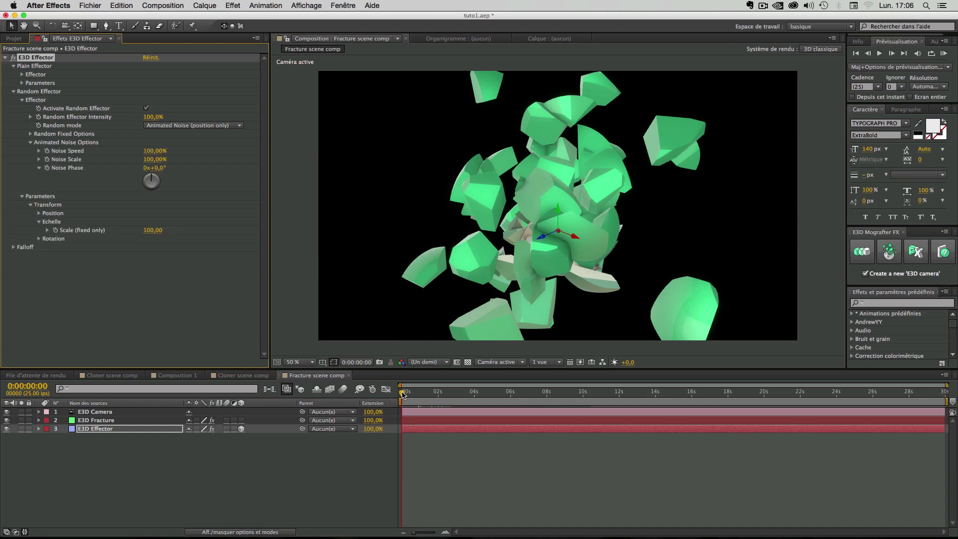
left_click_drag(403, 394, 478, 396)
mouse_move(152, 117)
left_mouse_down()
mouse_move(113, 118)
mouse_move(146, 124)
left_mouse_up()
left_click(415, 394)
Slow the Noise Speed to 3%, previewing the fracture from the start
left_click_drag(415, 395, 429, 395)
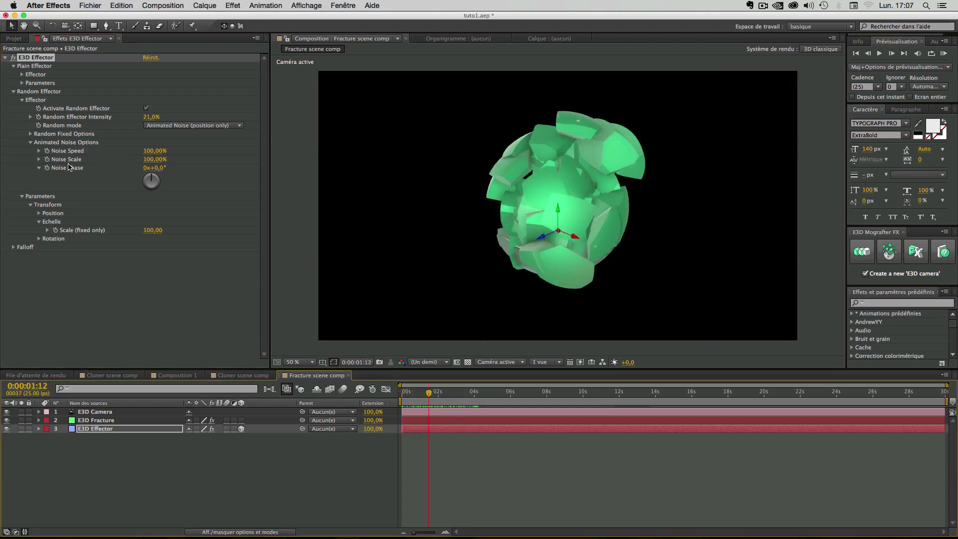
left_click(160, 149)
left_click_drag(153, 153, 96, 150)
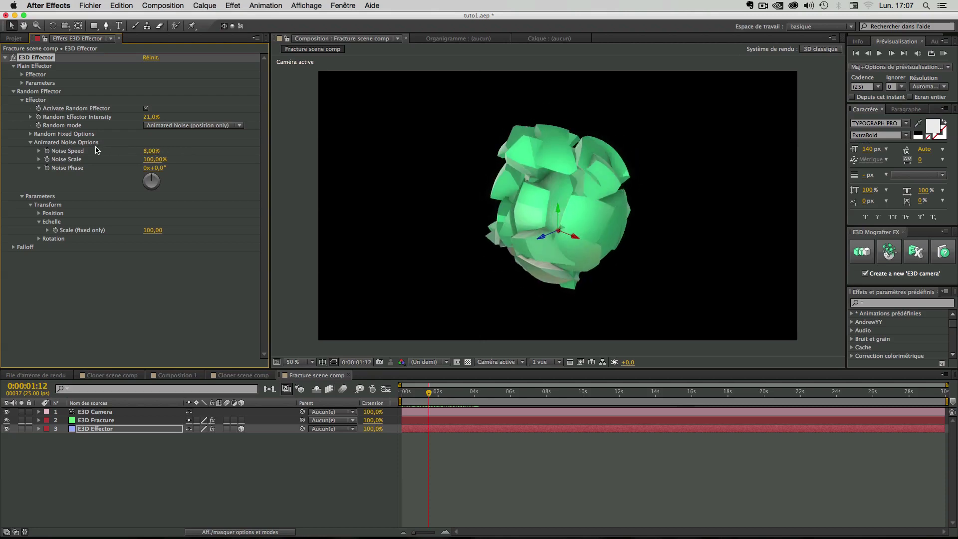
left_click_drag(408, 393, 681, 401)
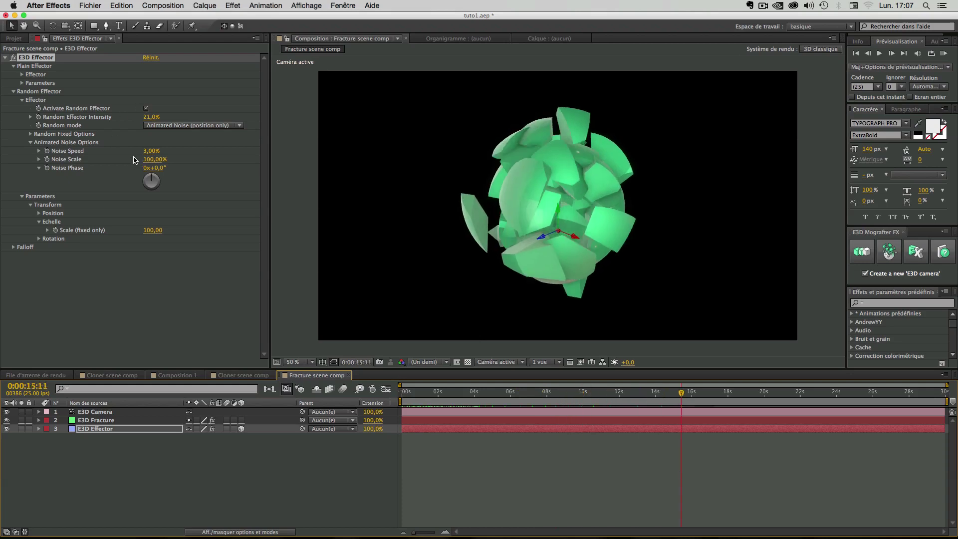
Reduce the Noise Scale to 4% and move the effector gizmo up over the sphere
left_click(63, 160)
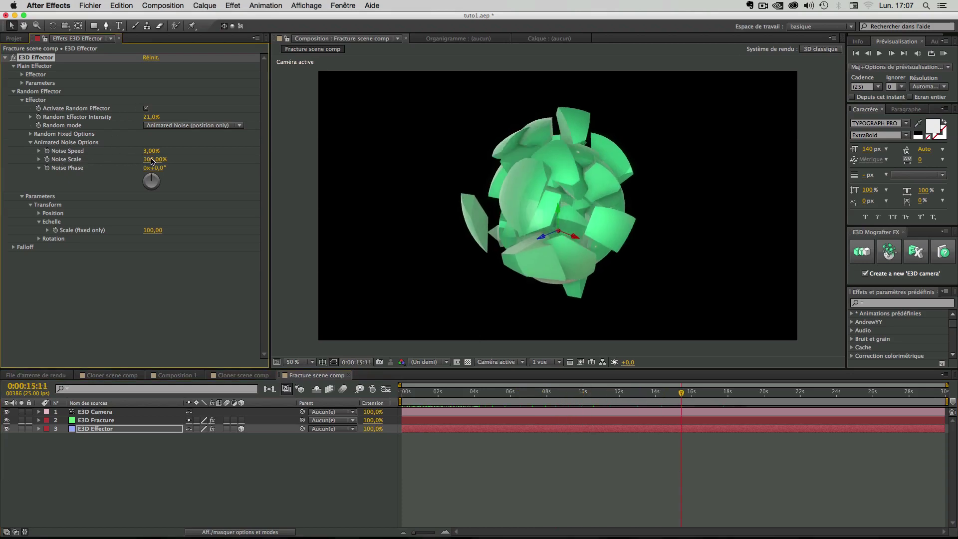
left_click_drag(152, 161, 56, 157)
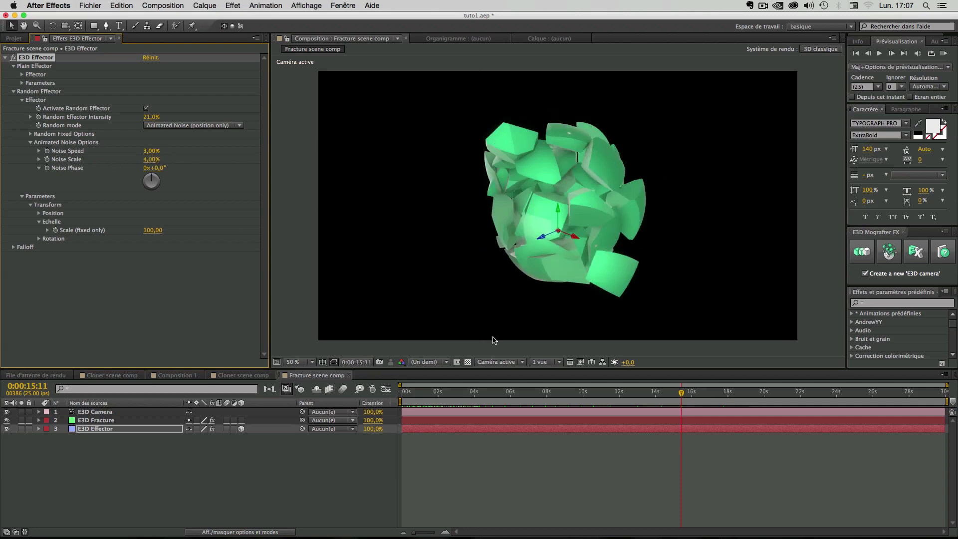
left_click(416, 393)
left_click_drag(417, 393, 529, 404)
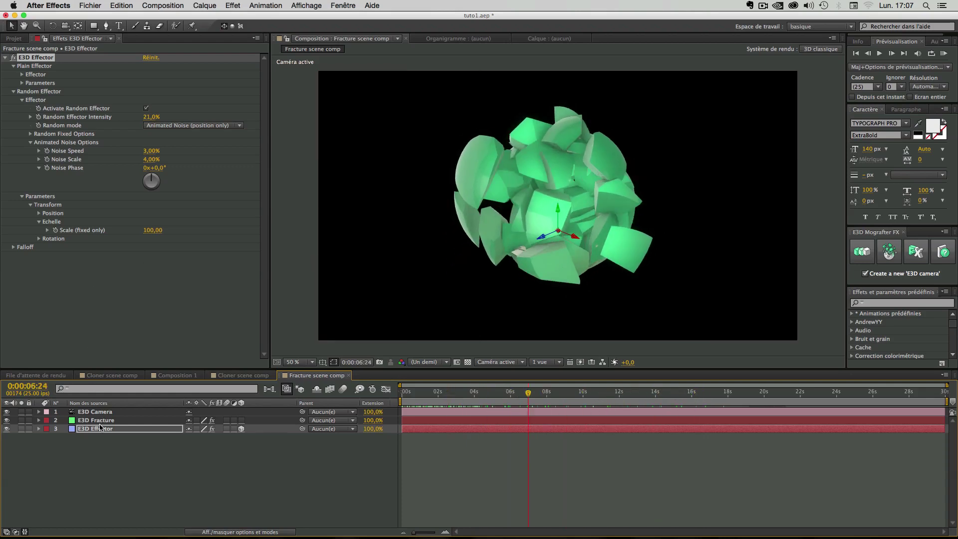
left_click_drag(557, 211, 557, 203)
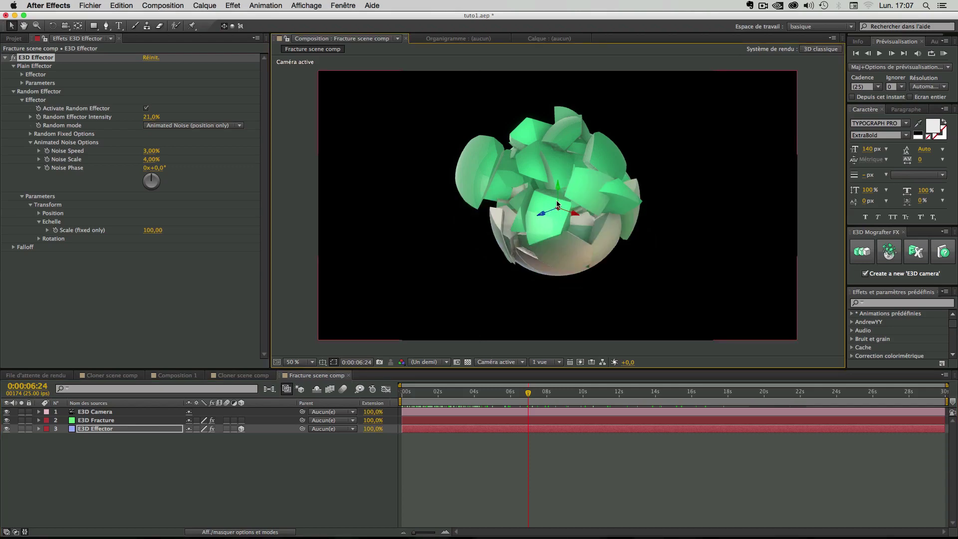
left_click_drag(414, 394, 468, 394)
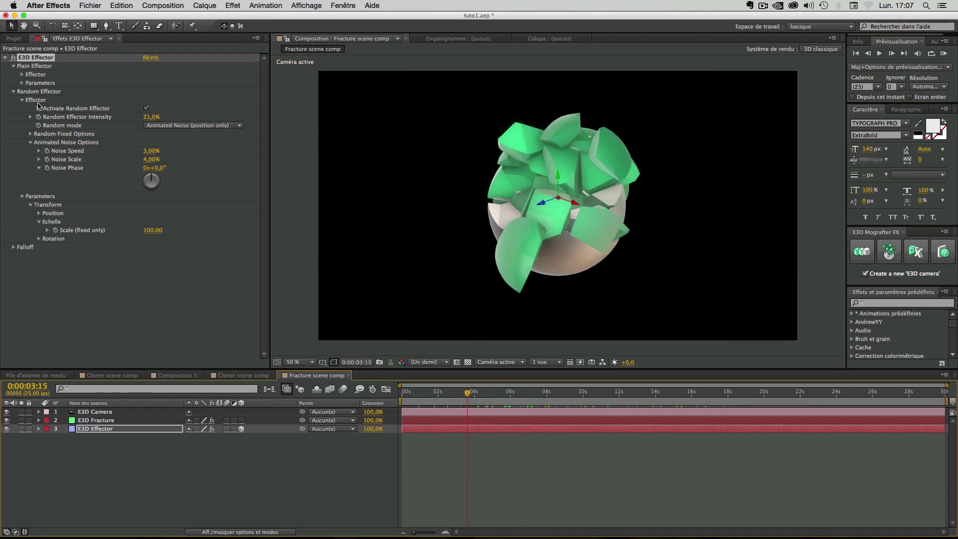
Deactivate the random effector, collapse its group, and drag the effector gizmo over the sphere
left_click(147, 109)
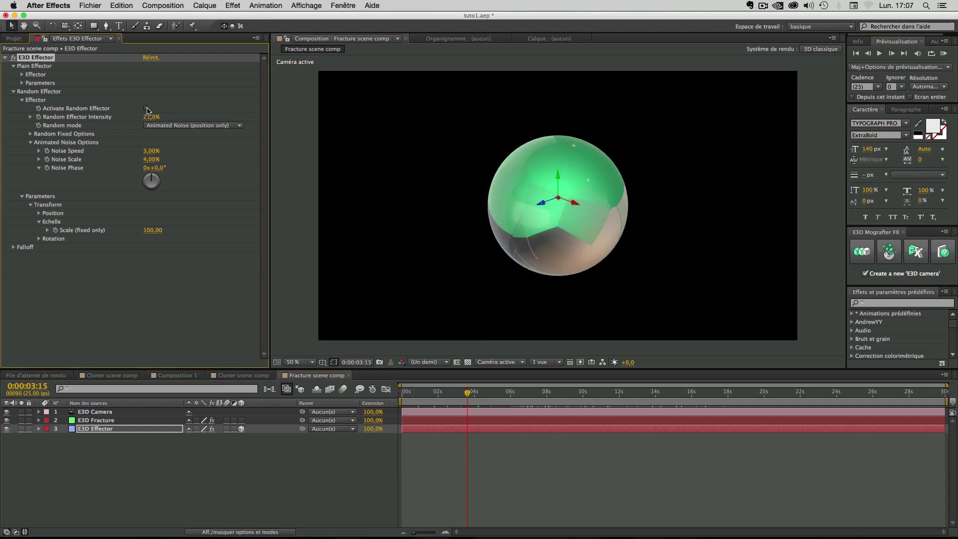
left_click(13, 91)
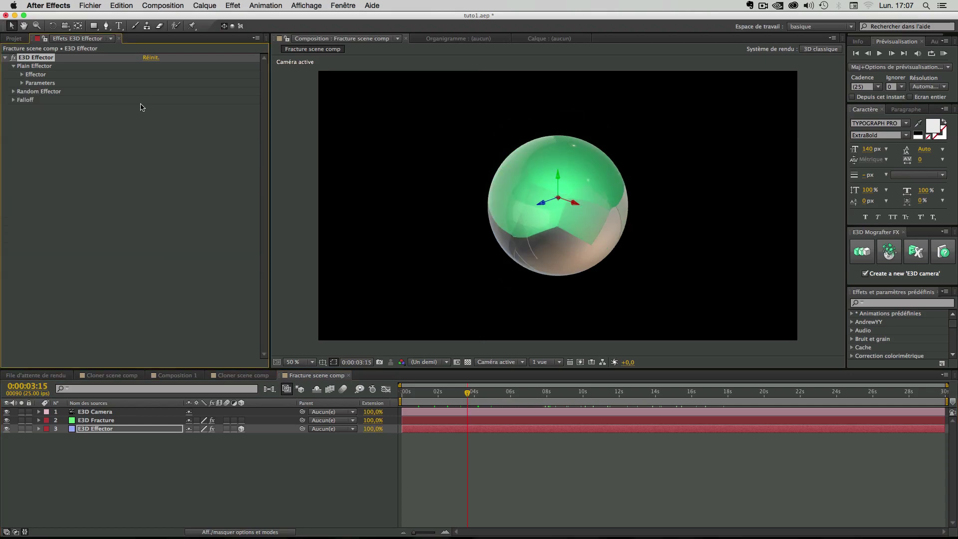
mouse_move(558, 175)
left_mouse_down()
mouse_move(560, 157)
mouse_move(562, 190)
mouse_move(562, 180)
left_mouse_up()
left_click_drag(566, 170, 567, 178)
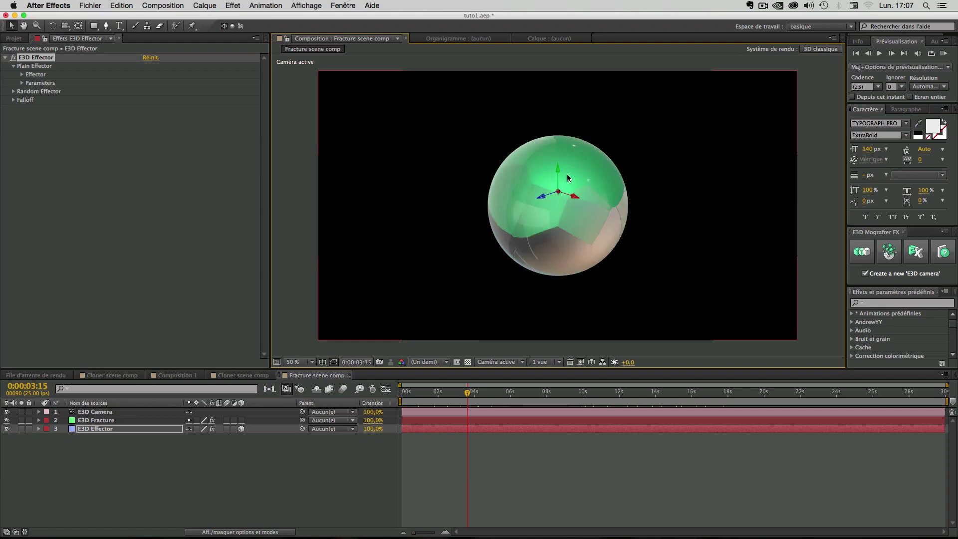
Collapse the Plain Effector group, lower the effector partway, and select the E3D Fracture layer
left_click(13, 66)
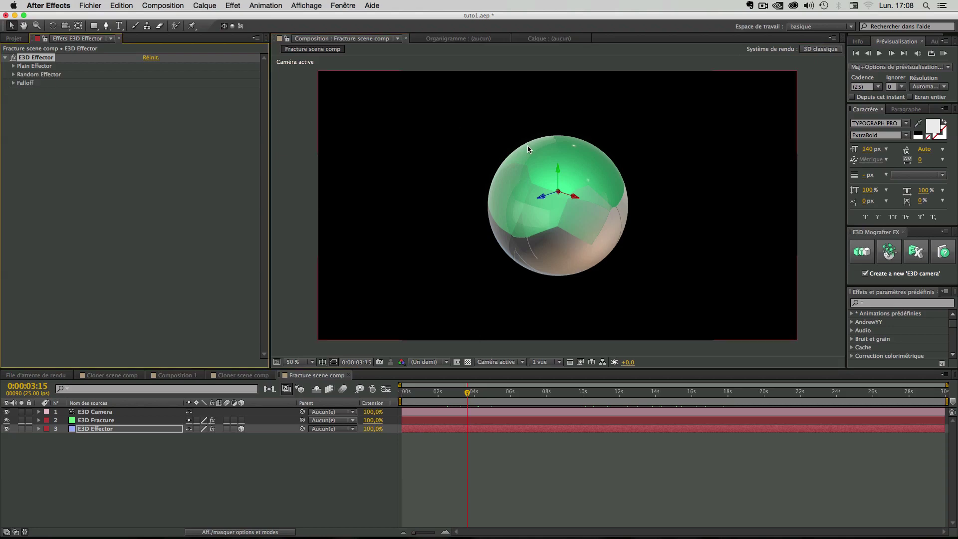
mouse_move(558, 170)
left_mouse_down()
mouse_move(559, 187)
mouse_move(560, 145)
mouse_move(563, 191)
mouse_move(567, 167)
left_mouse_up()
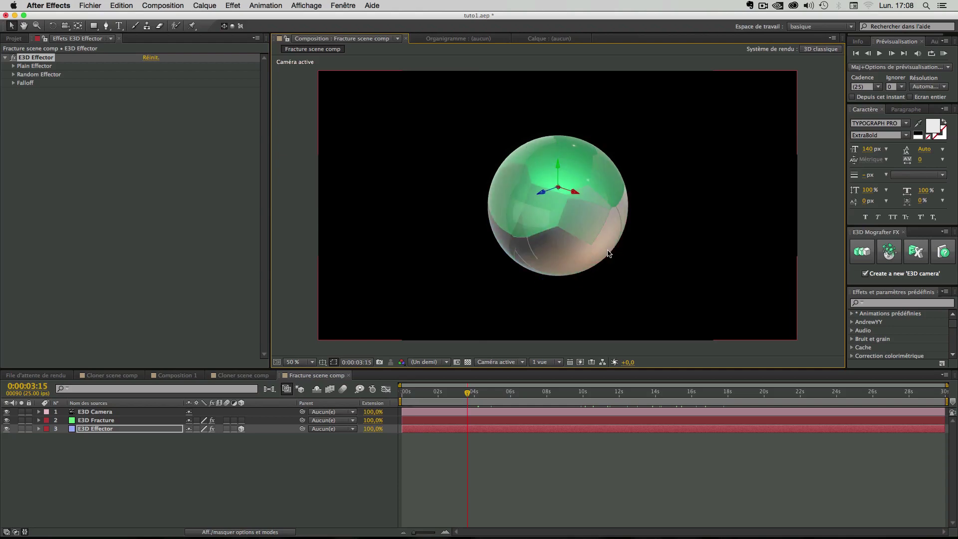
left_click(138, 457)
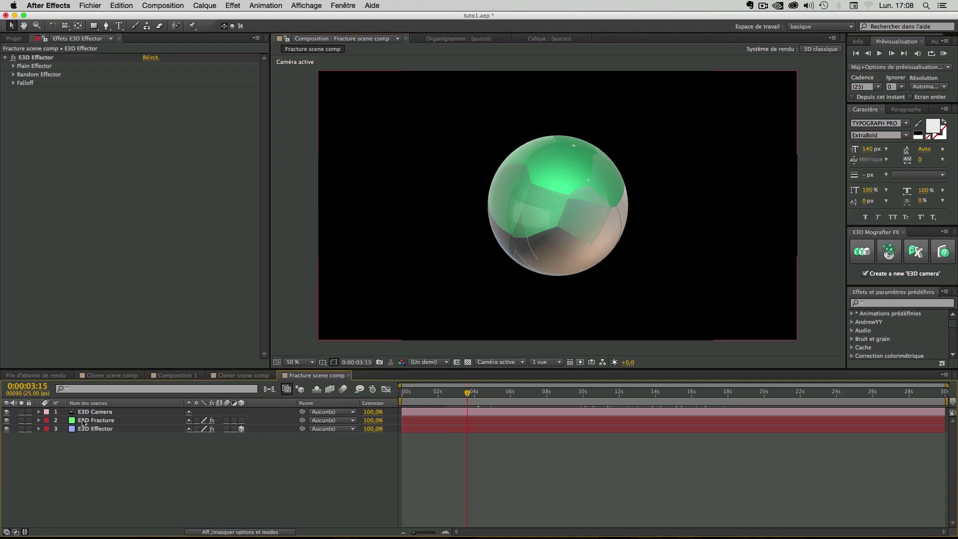
left_click(82, 422)
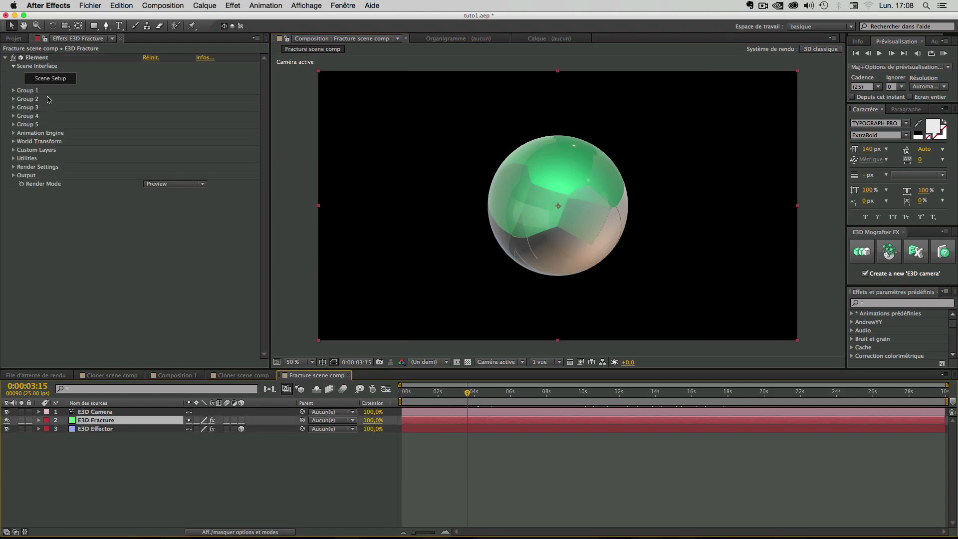
In Scene Setup, change the Bright_Light material's Diffuse Color from green to blue
left_click(57, 82)
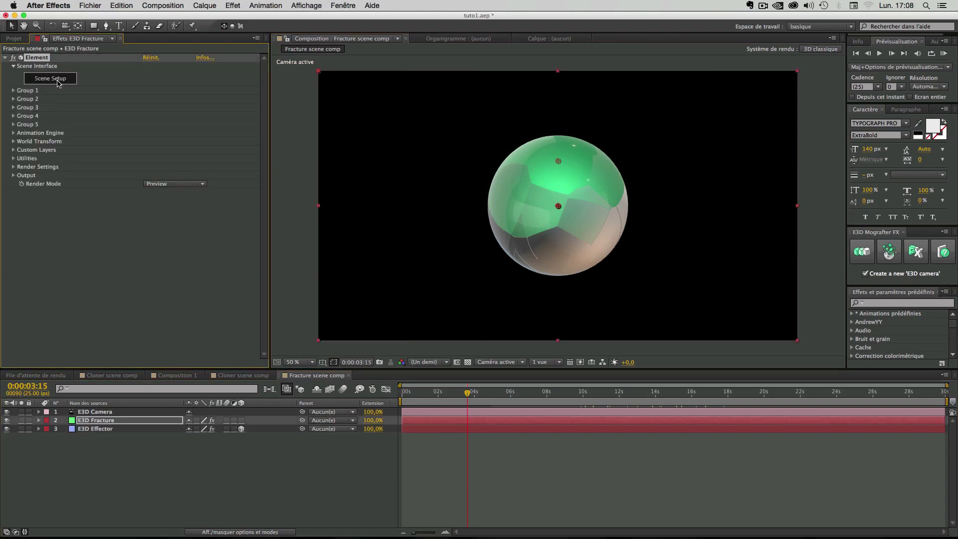
scroll(357, 224, "down", 5)
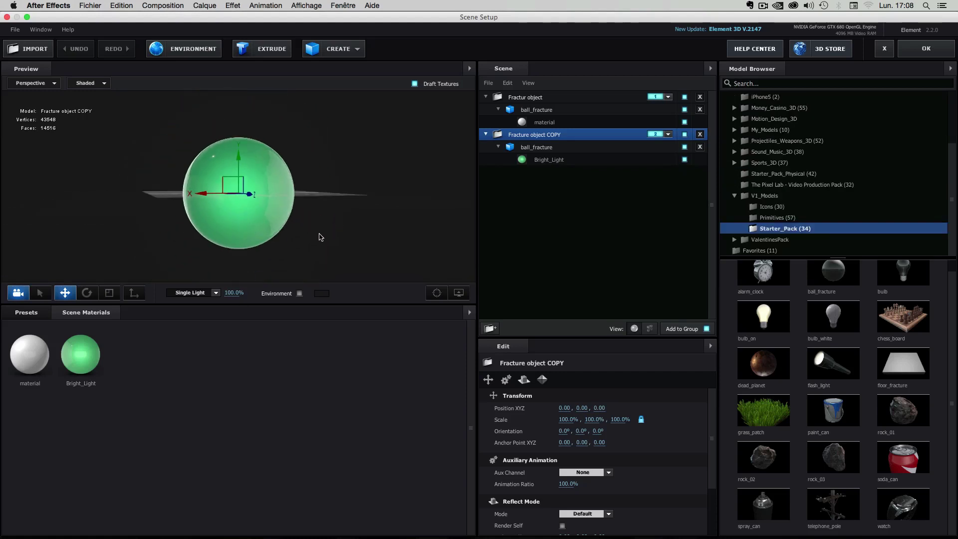
left_click_drag(320, 237, 322, 219)
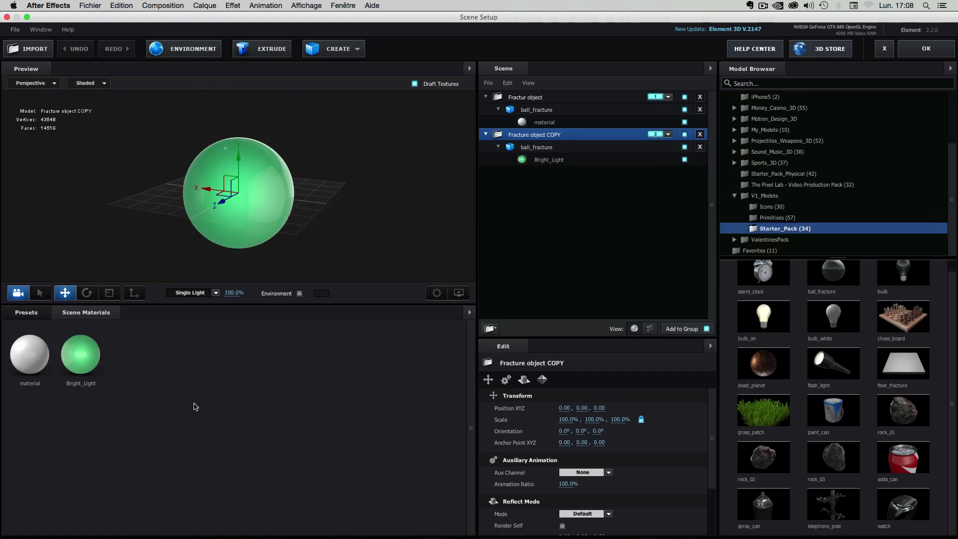
left_click(92, 357)
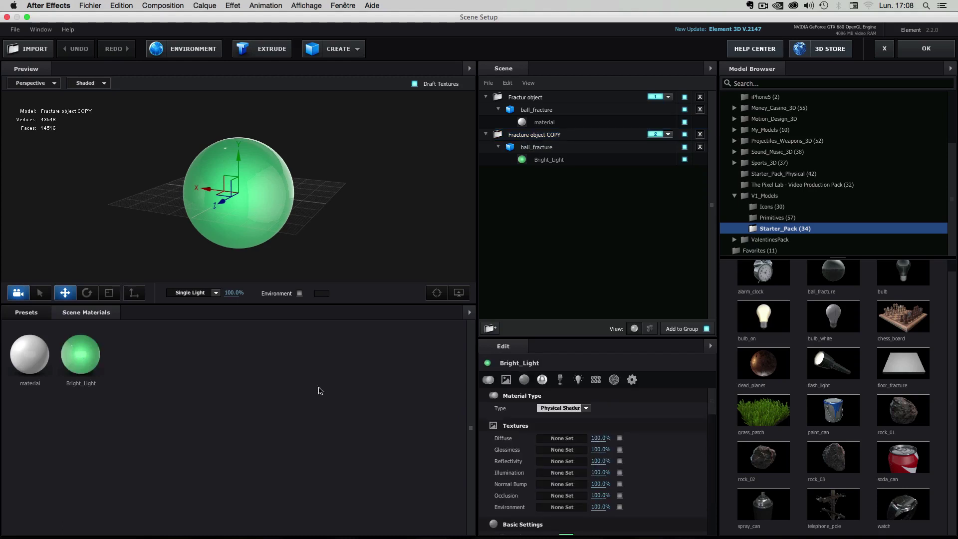
left_click_drag(712, 402, 711, 419)
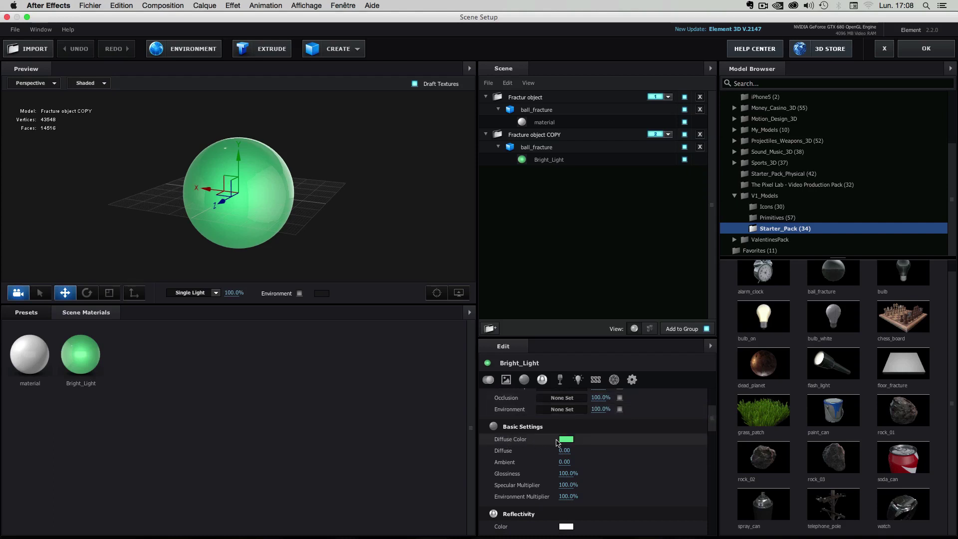
left_click(566, 439)
left_click_drag(522, 175, 521, 172)
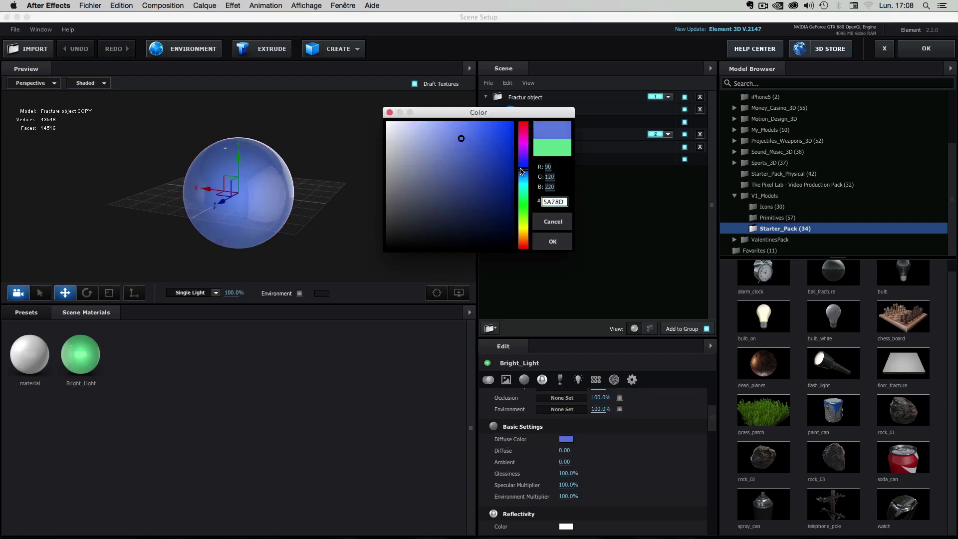
left_click(553, 241)
left_click_drag(713, 426, 712, 446)
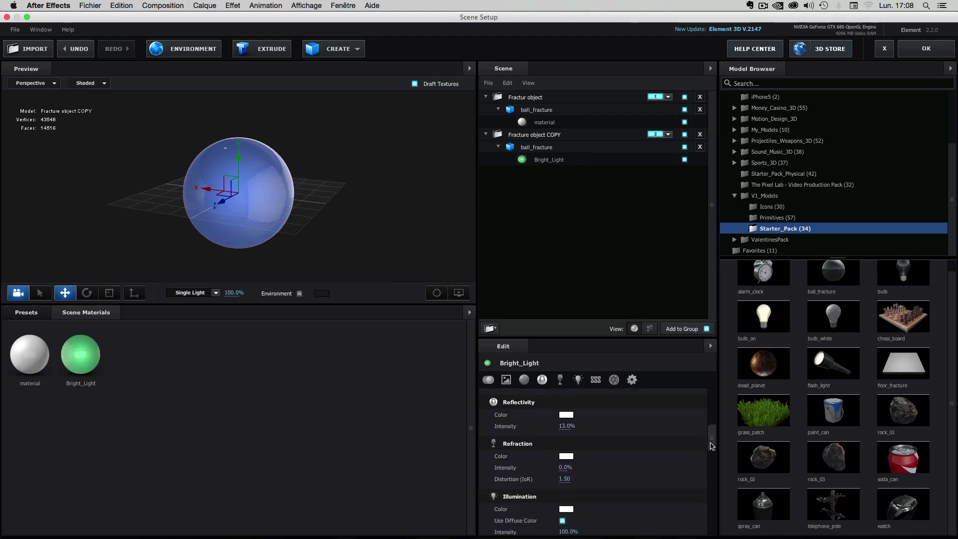
scroll(713, 446, "up", 5)
Return to the comp and drag the E3D Effector down to the sphere's centre
left_click(916, 50)
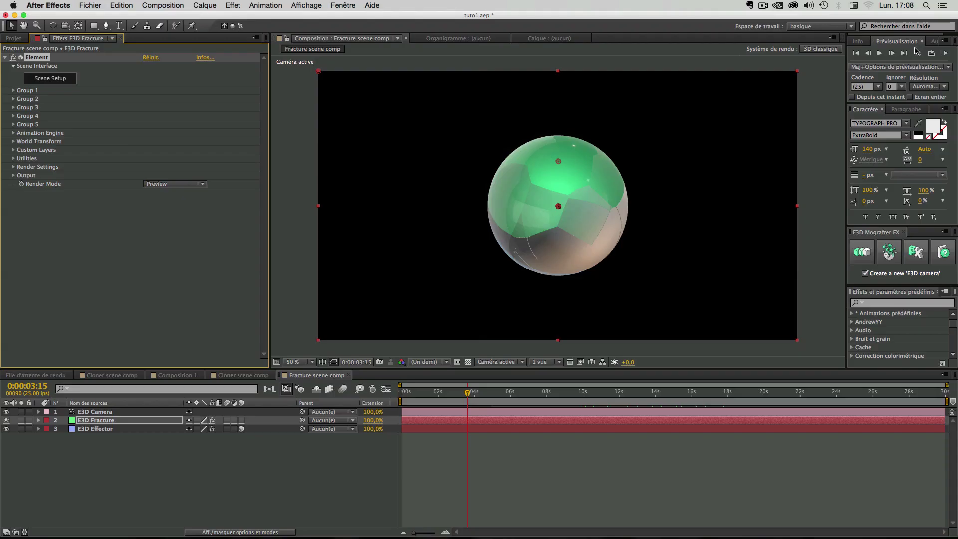
left_click(96, 430)
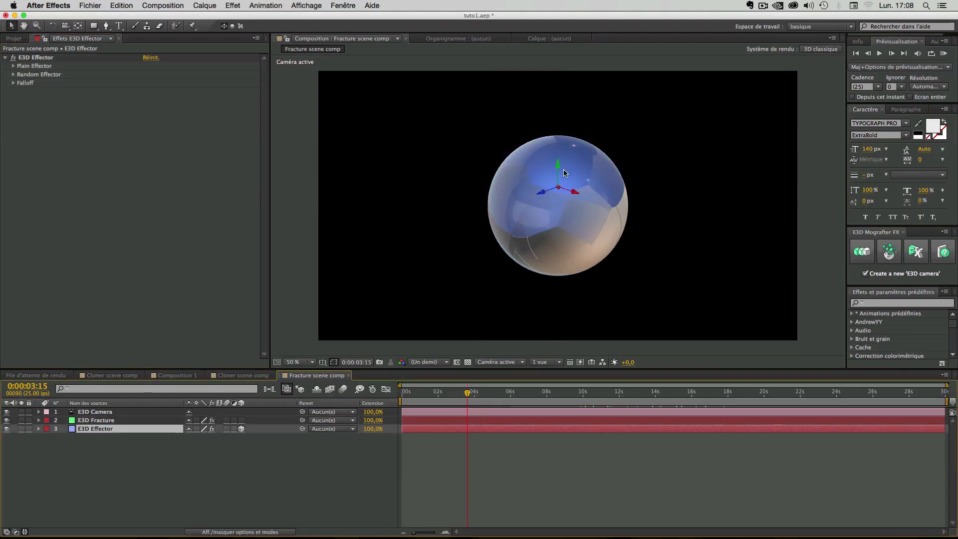
left_click_drag(561, 143, 563, 109)
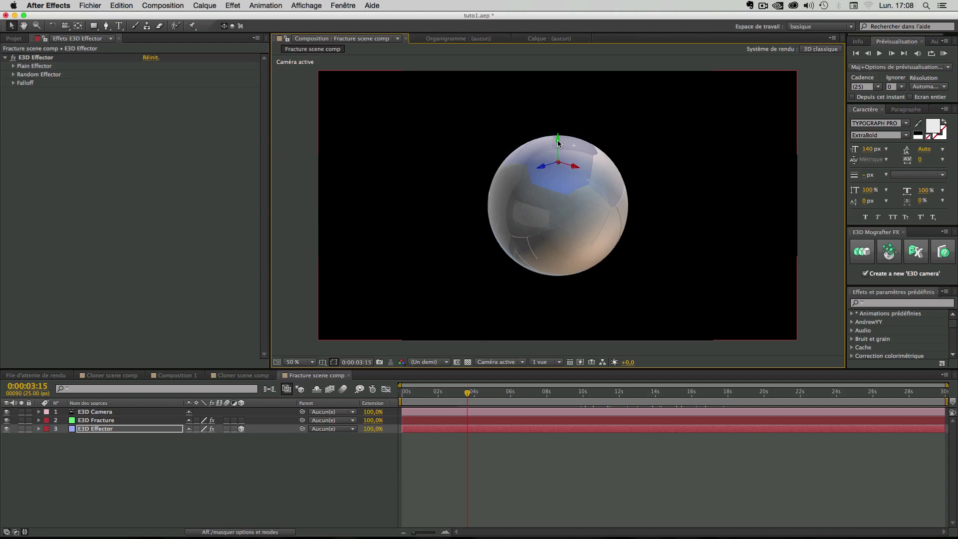
left_click_drag(558, 143, 564, 217)
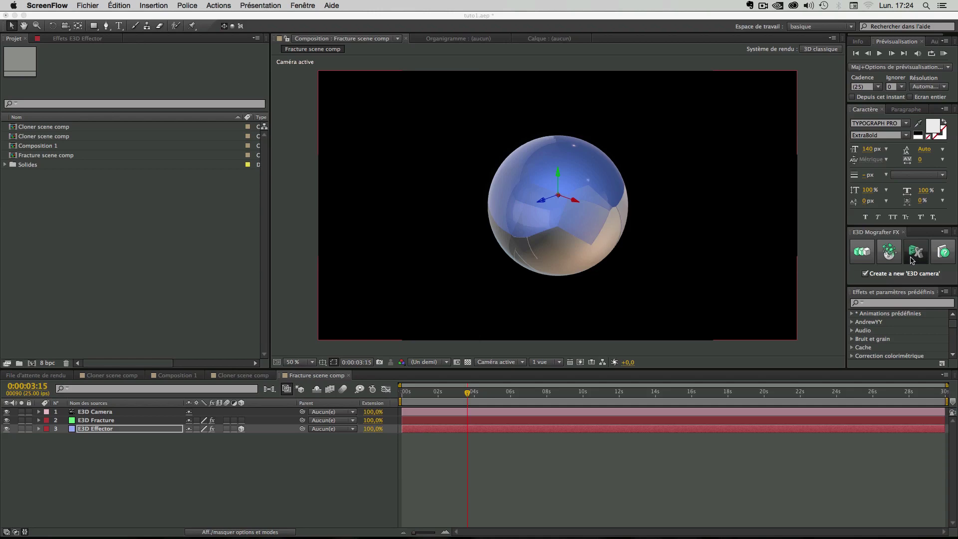
Create a new E3D MoText scene with 'Your text here' and select the E3D Effector layer
left_click(145, 216)
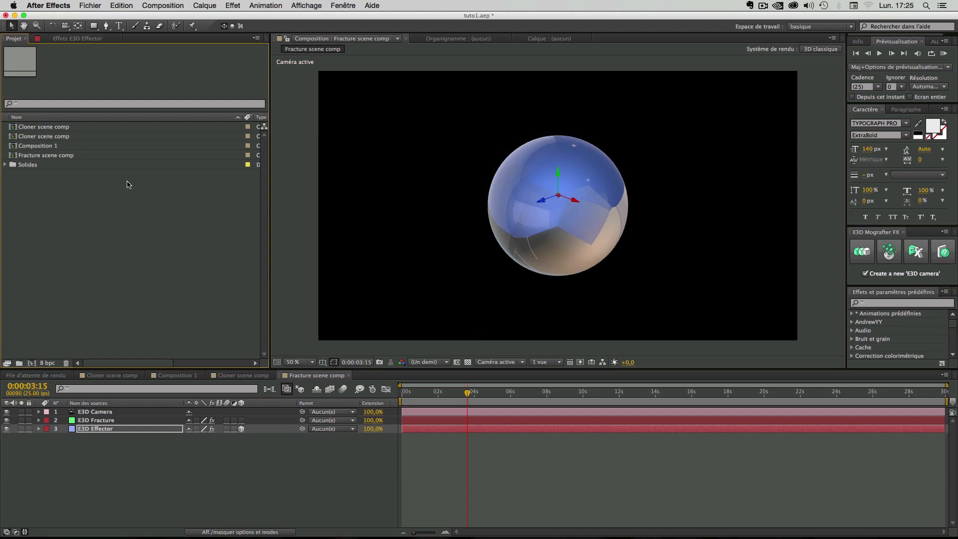
left_click(916, 252)
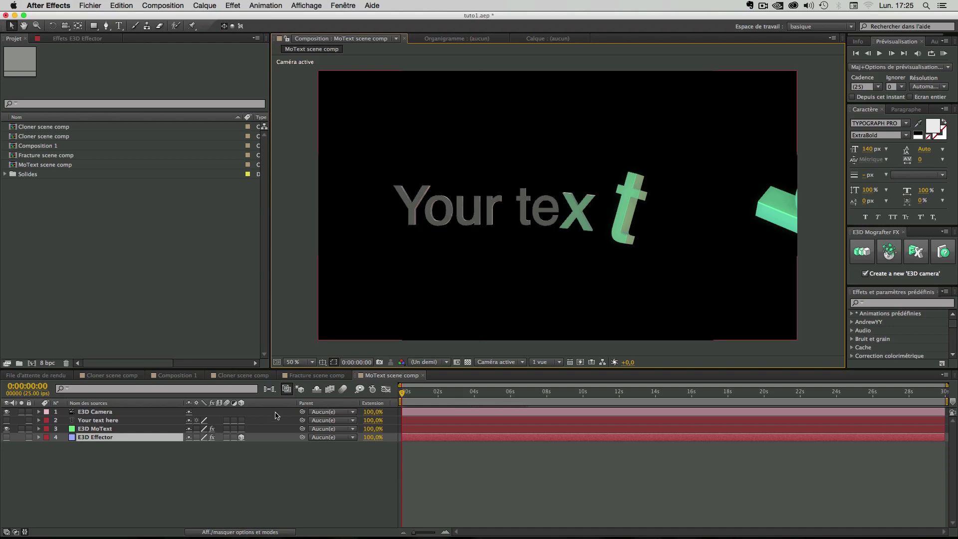
left_click(78, 446)
left_click(93, 439)
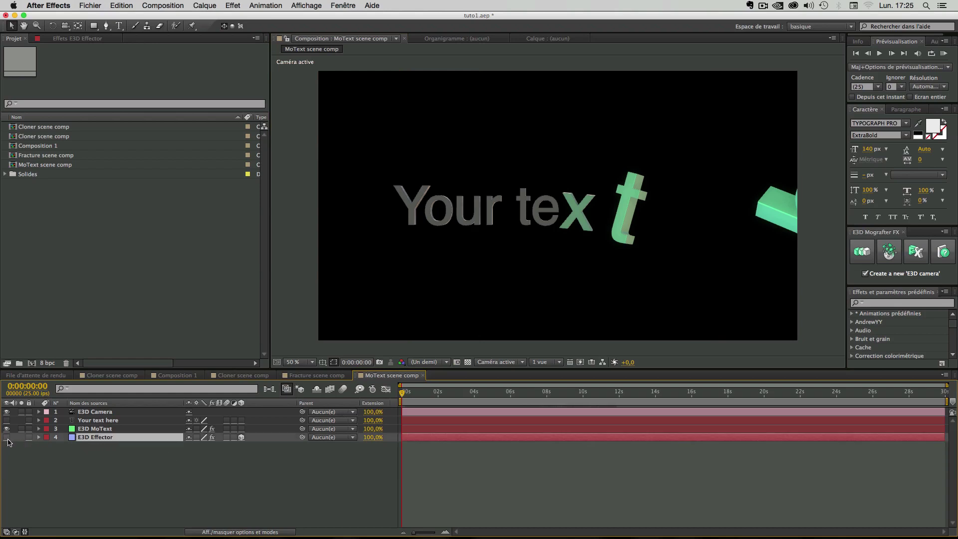
Show the E3D Effector's Falloff settings, make the layer visible, and place it on the letter t
left_click(70, 458)
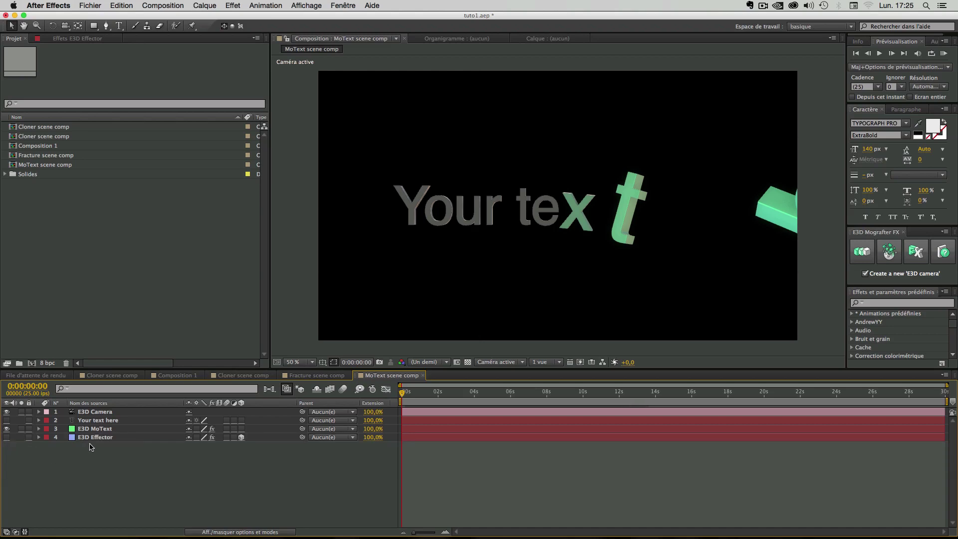
left_click(92, 438)
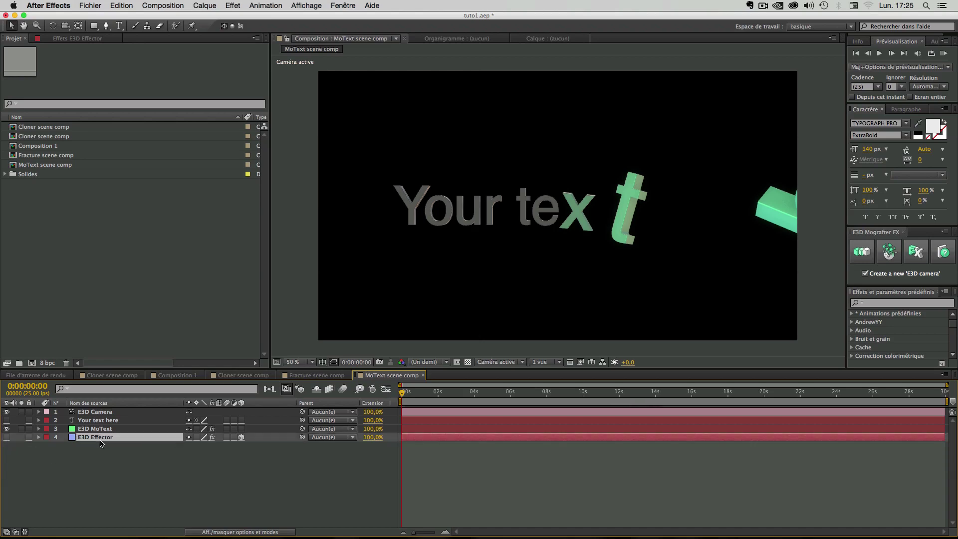
left_click(60, 40)
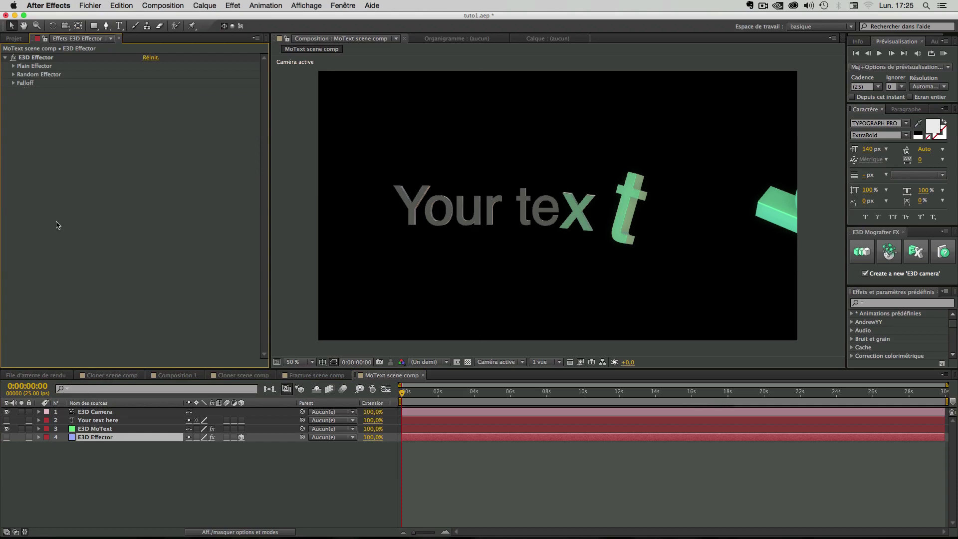
left_click(13, 83)
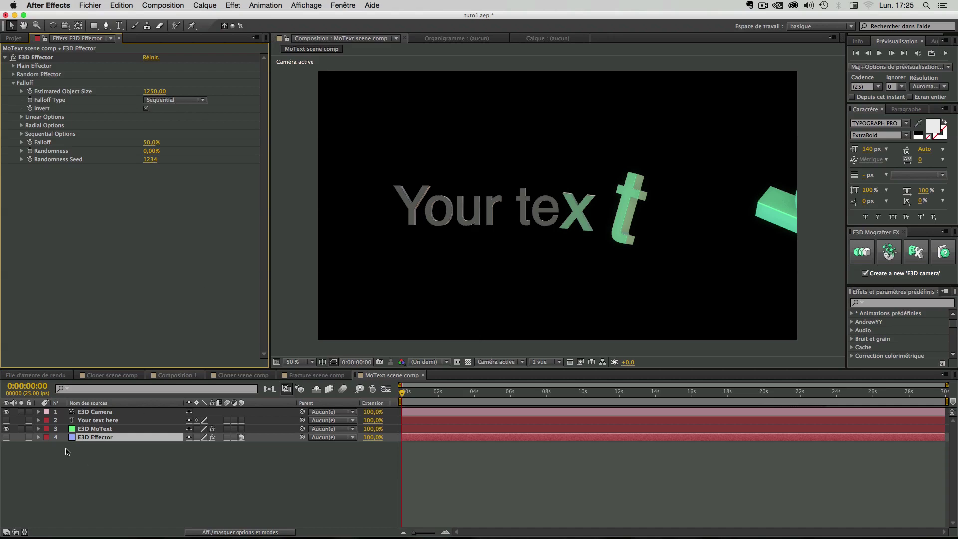
left_click(6, 437)
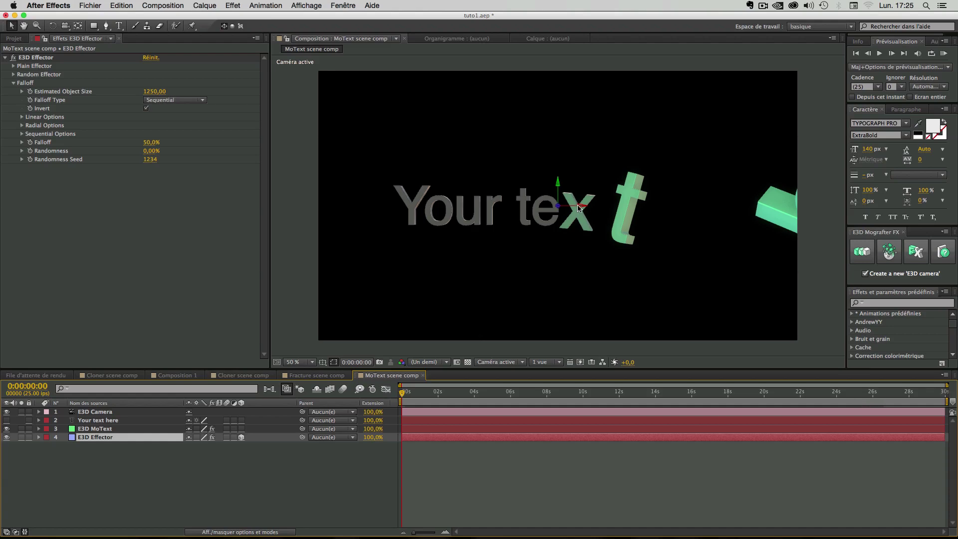
mouse_move(579, 209)
left_mouse_down()
mouse_move(549, 207)
mouse_move(619, 208)
mouse_move(487, 210)
mouse_move(604, 209)
mouse_move(581, 212)
left_mouse_up()
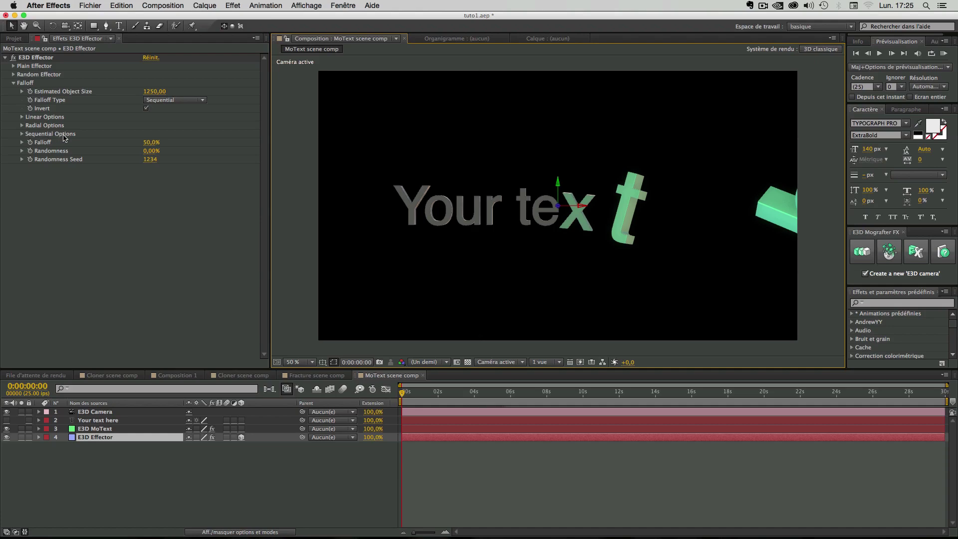
Set Sequential Completion to 71,00% so only the t and h break away
left_click(22, 134)
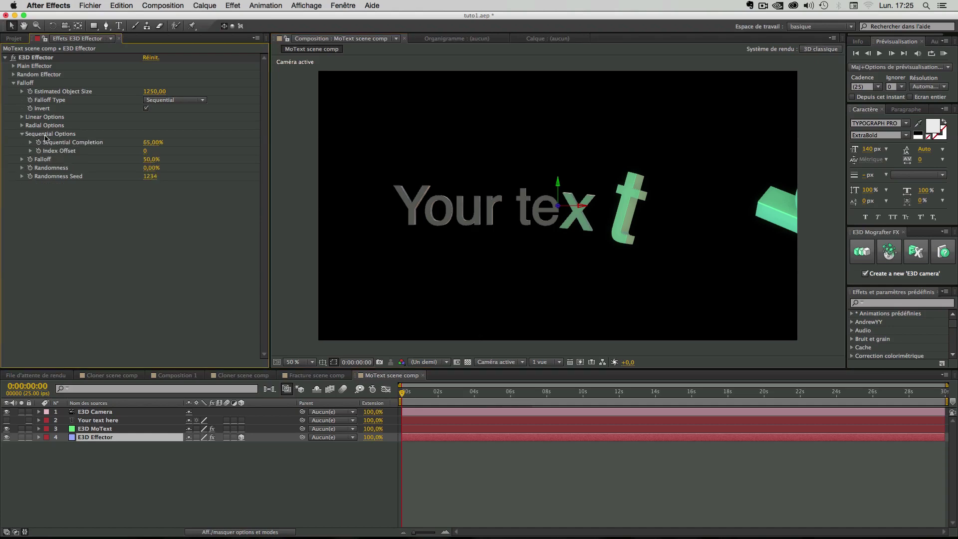
left_click_drag(151, 145, 201, 156)
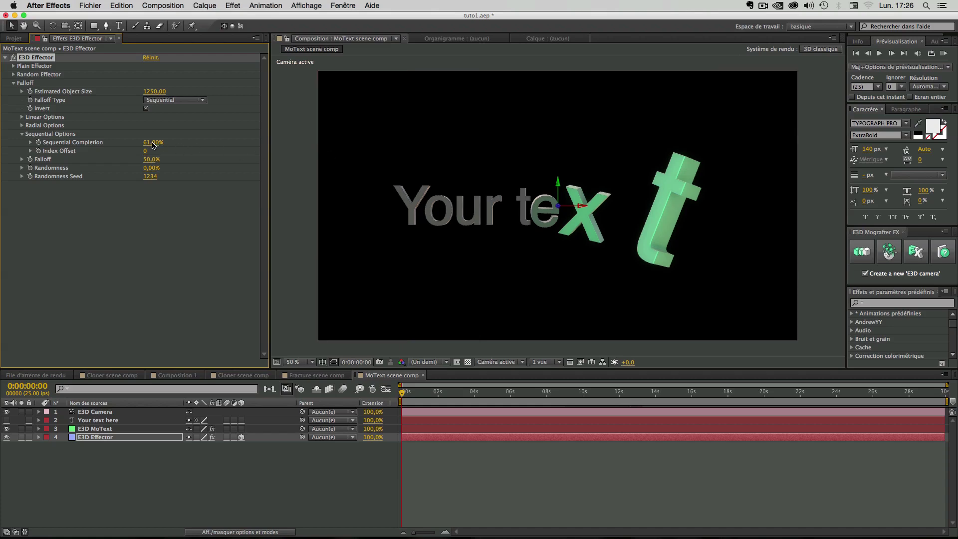
left_click_drag(152, 145, 236, 169)
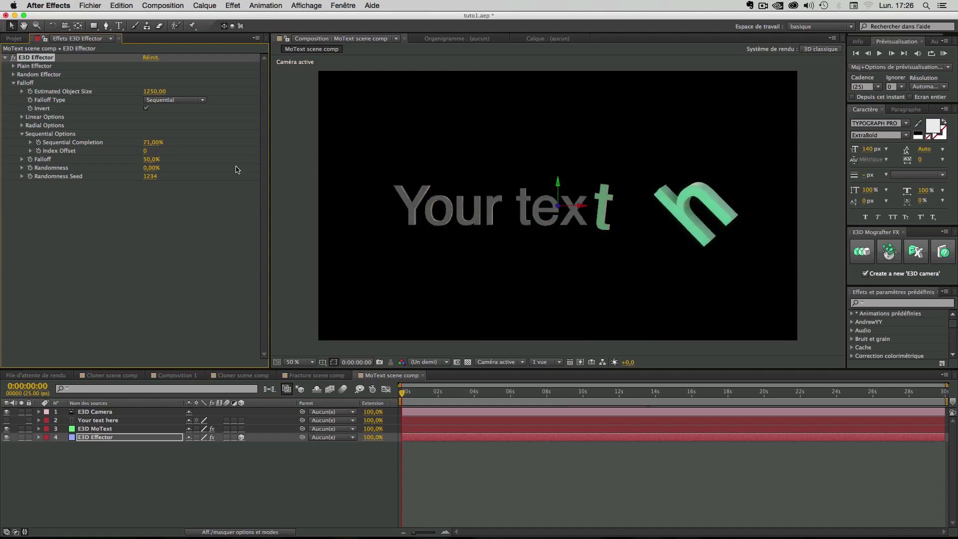
left_click(116, 472)
left_click(125, 437)
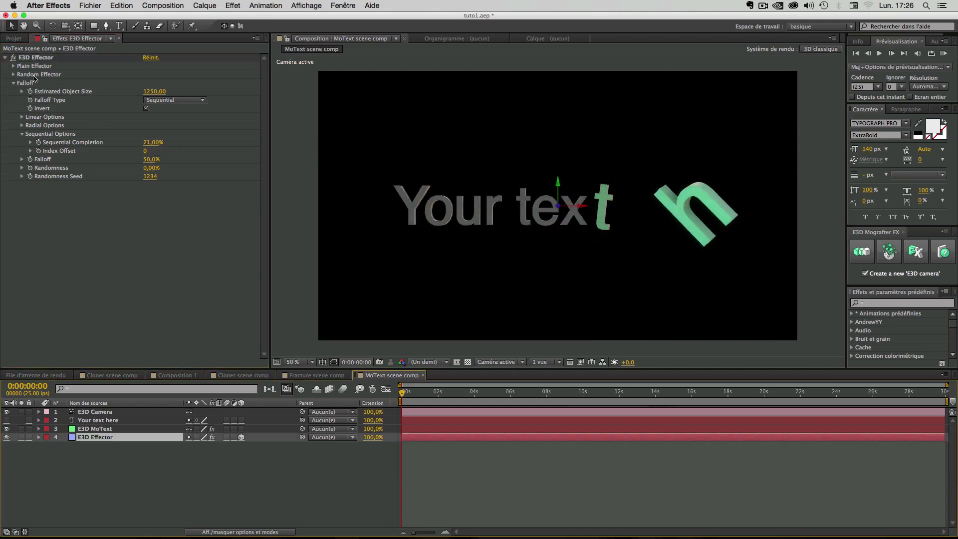
left_click(11, 67)
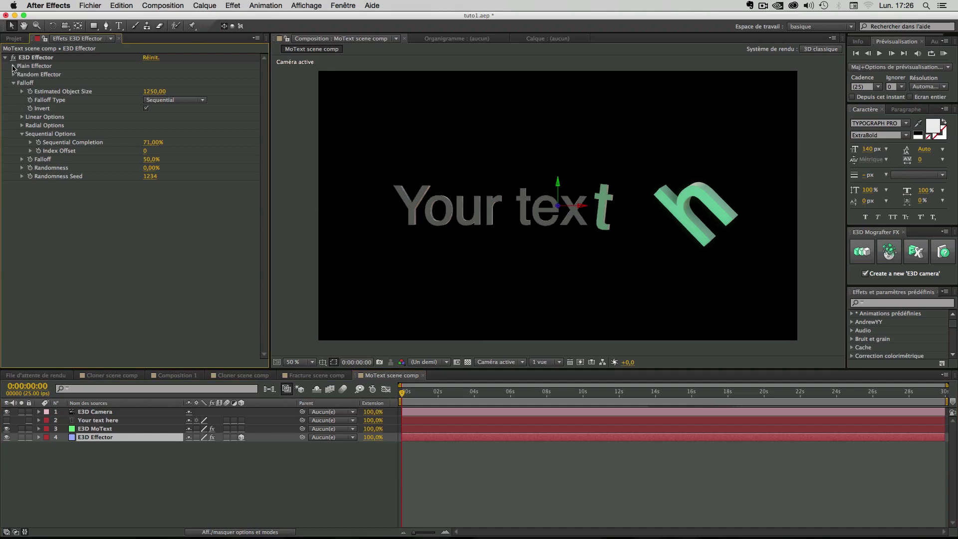
left_click(14, 67)
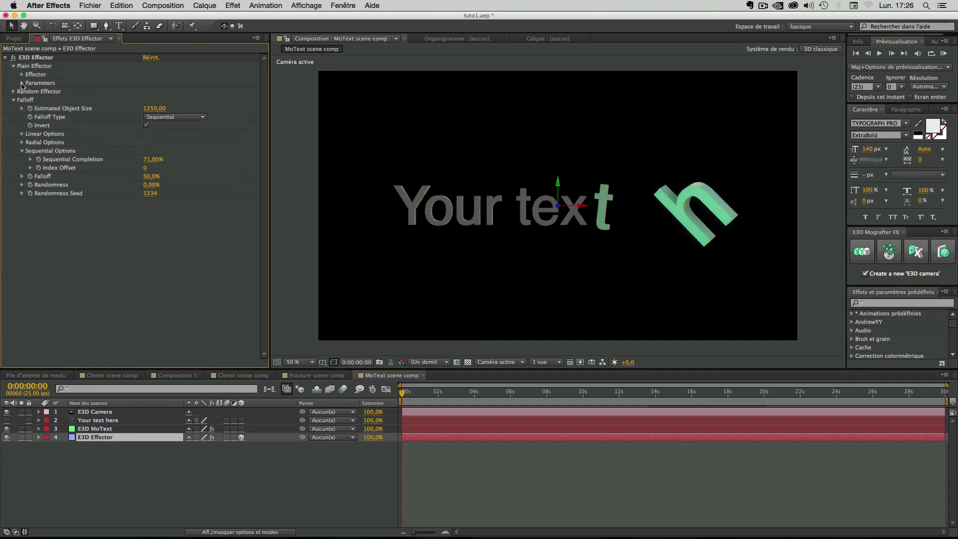
left_click(22, 83)
left_click(30, 92)
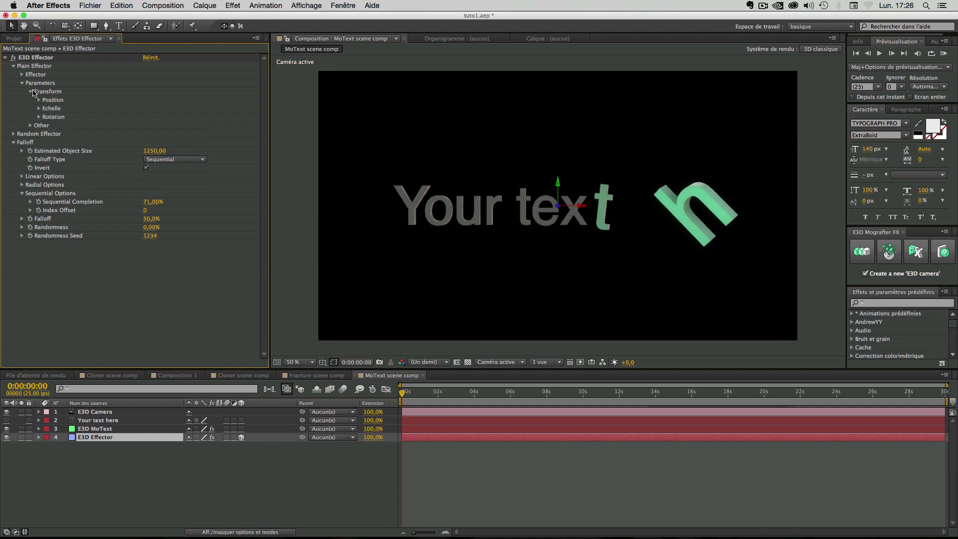
left_click(39, 101)
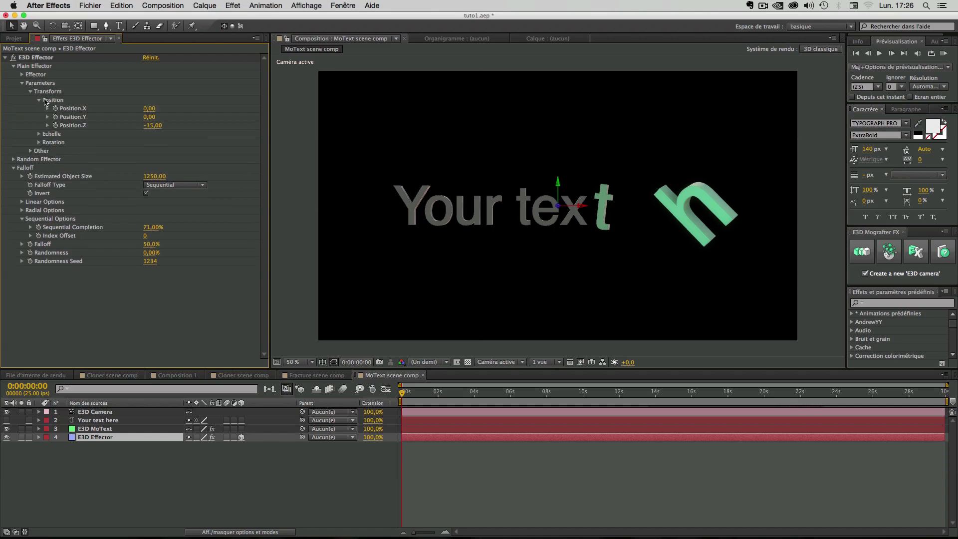
left_click_drag(149, 110, 144, 110)
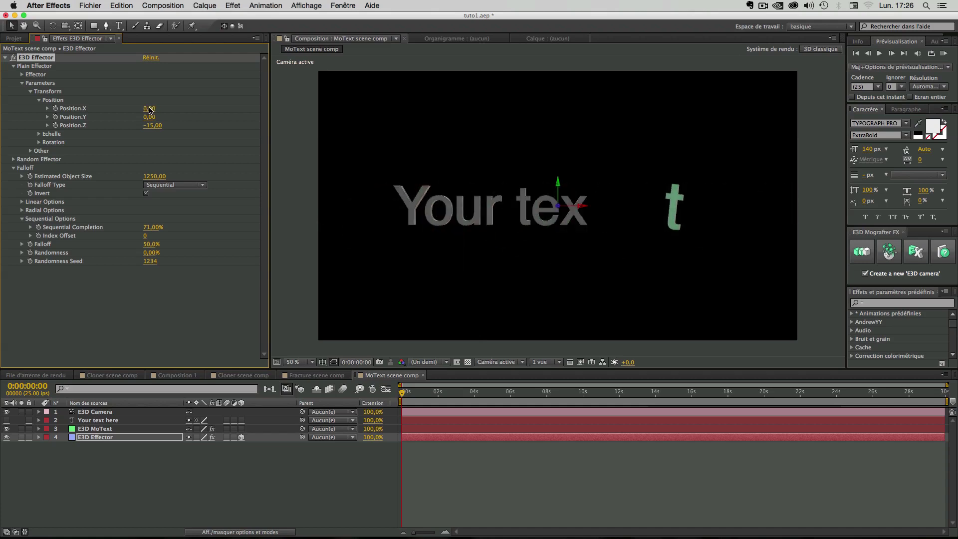
left_click(86, 111)
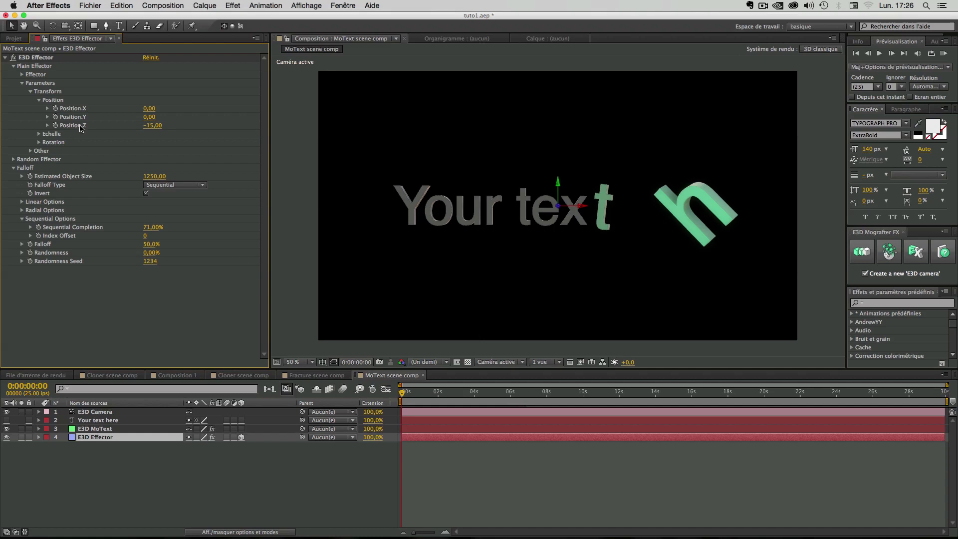
left_click(149, 127)
type("13")
key("Return")
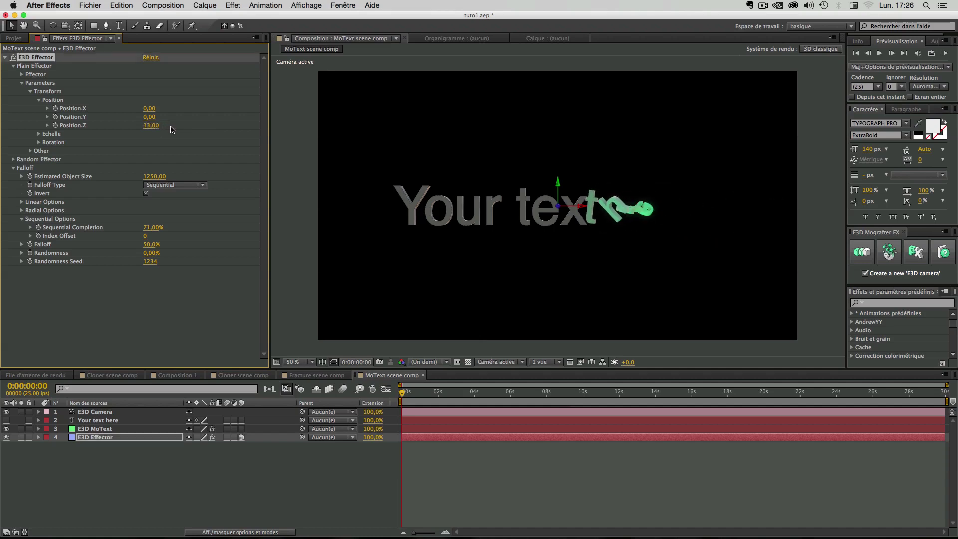
mouse_move(175, 130)
left_mouse_down()
mouse_move(200, 135)
mouse_move(183, 134)
mouse_move(200, 121)
mouse_move(177, 122)
left_mouse_up()
left_click(39, 100)
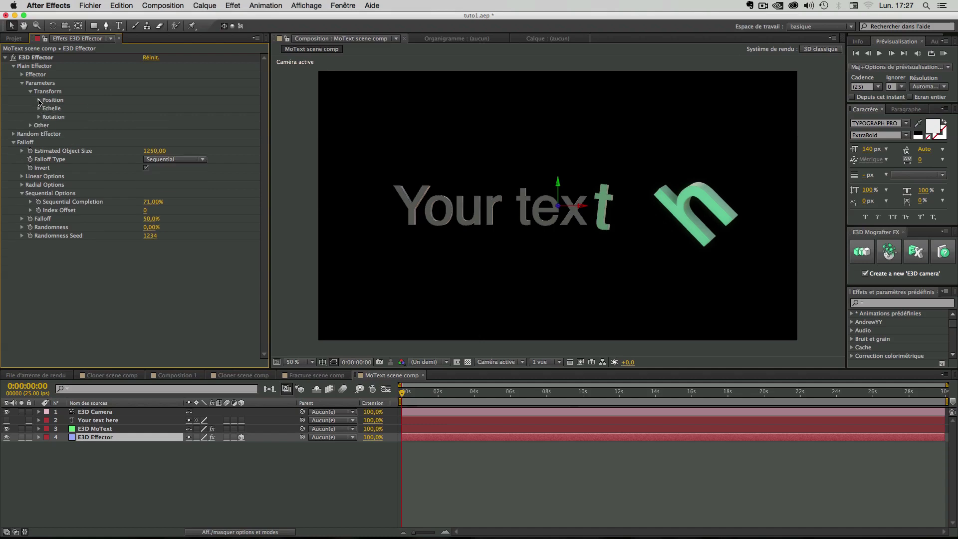
left_click(39, 108)
mouse_move(153, 123)
left_mouse_down()
mouse_move(171, 124)
mouse_move(160, 126)
left_mouse_up()
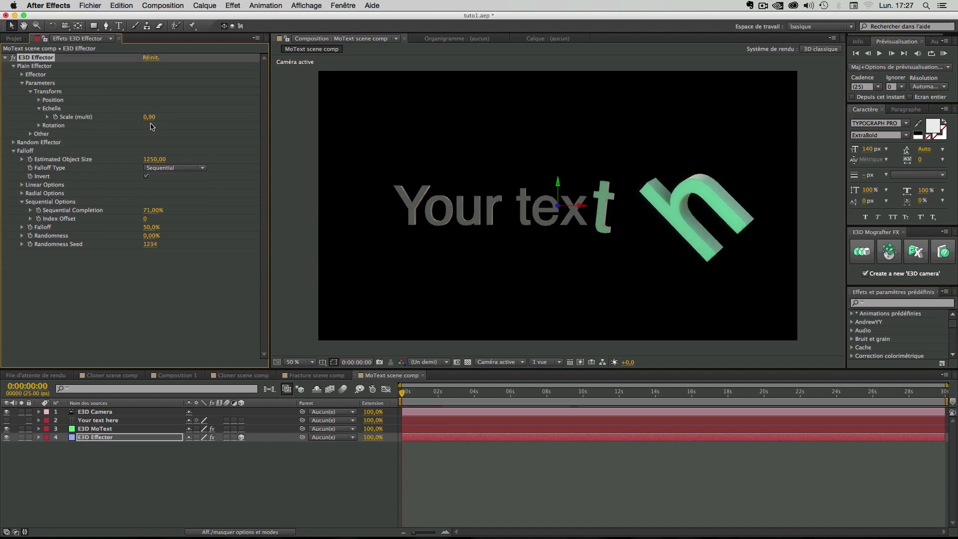
left_click(39, 109)
left_click(39, 117)
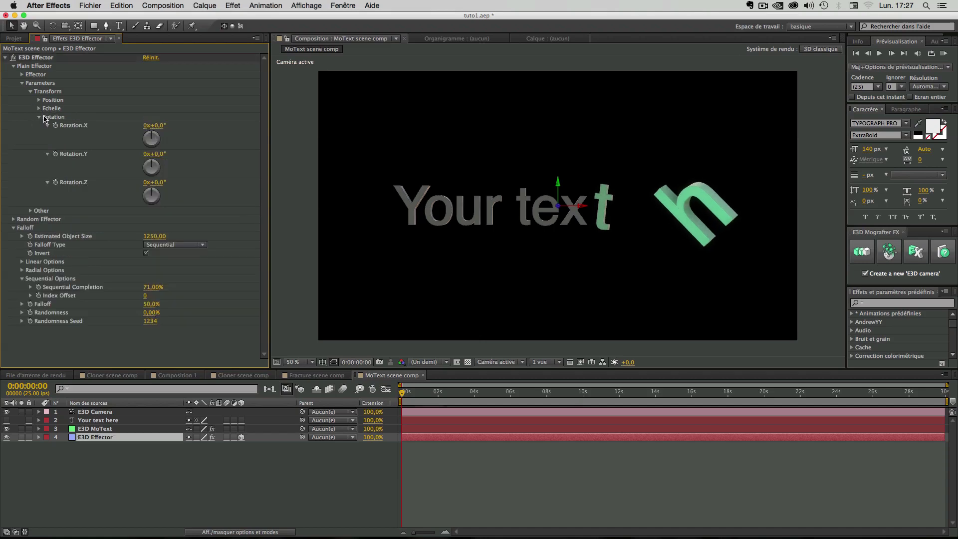
left_click_drag(164, 125, 199, 162)
left_click(39, 118)
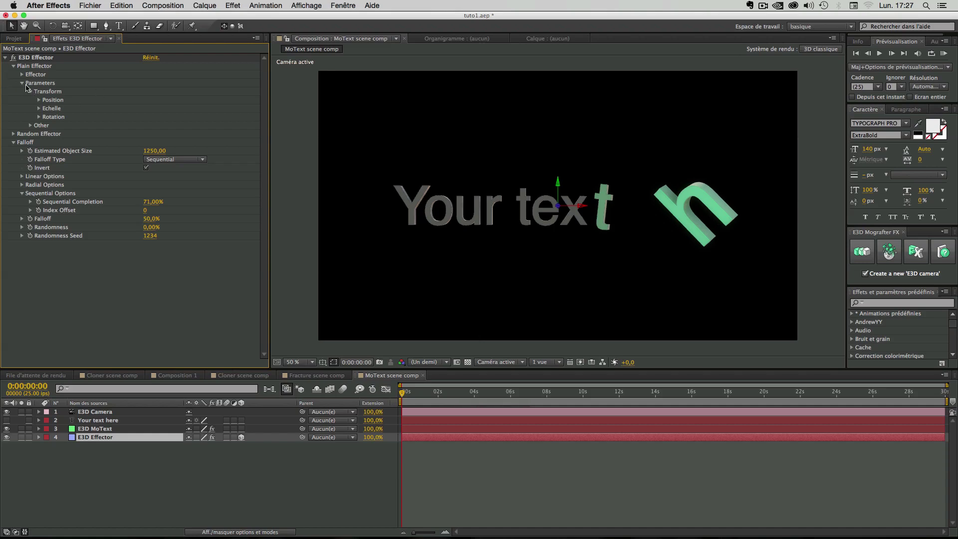
left_click(22, 83)
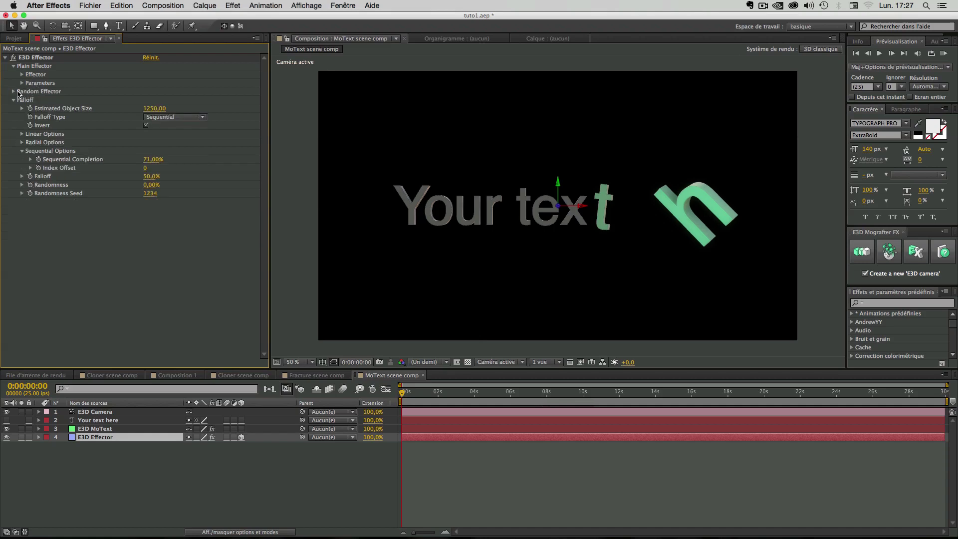
Set the Random Effector's Pos.Y to -5,00
left_click(13, 92)
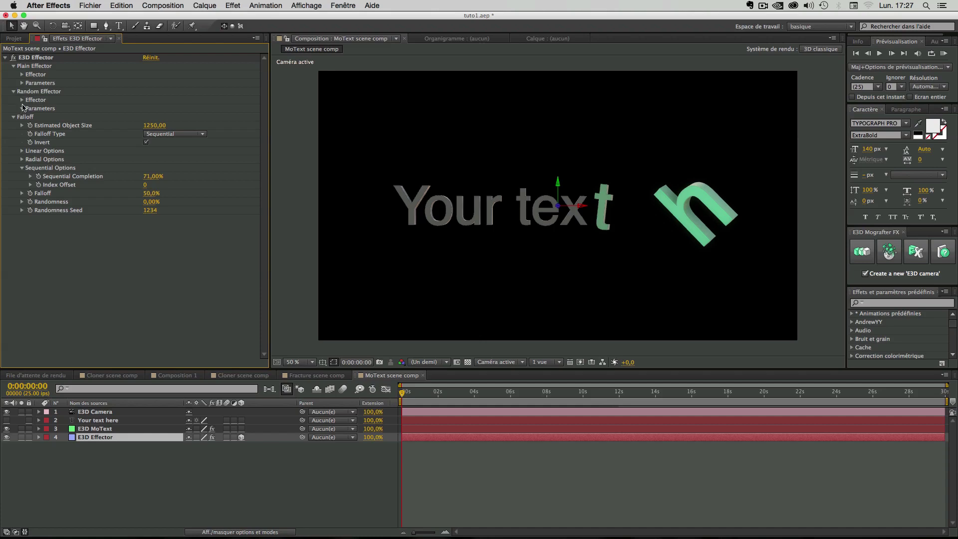
left_click(22, 109)
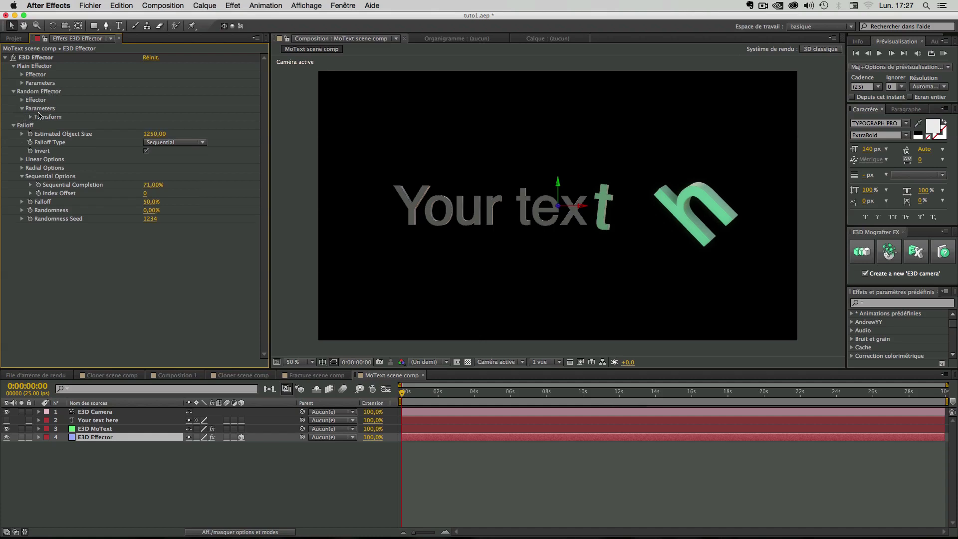
left_click(31, 117)
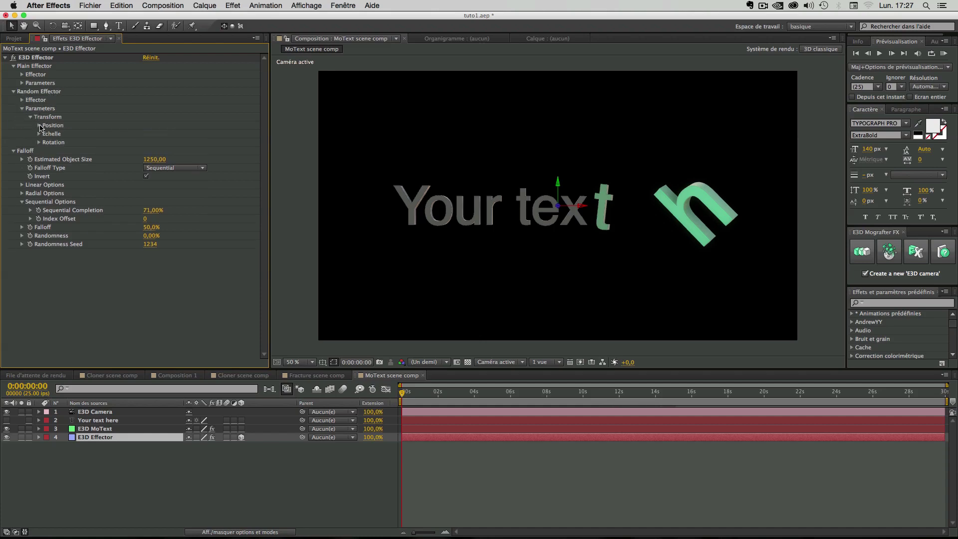
left_click(39, 126)
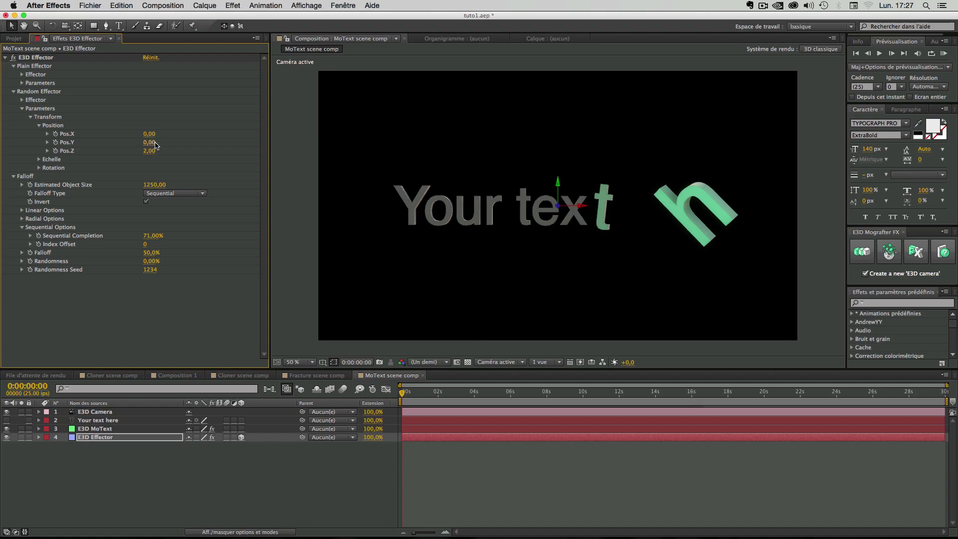
left_click_drag(153, 141, 158, 149)
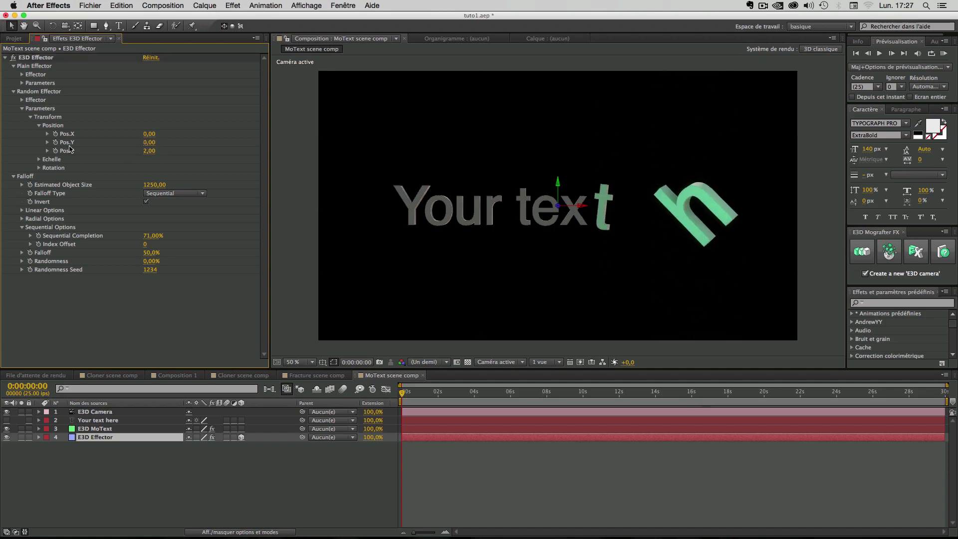
left_click(39, 125)
Raise the Random Effector's Scale (fixed only) to 53,60
left_click(39, 134)
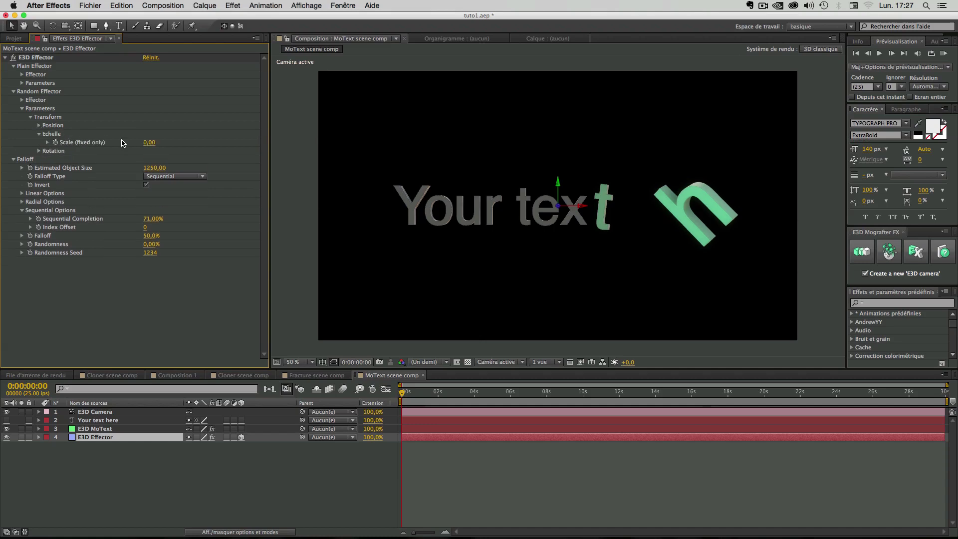
left_click(147, 144)
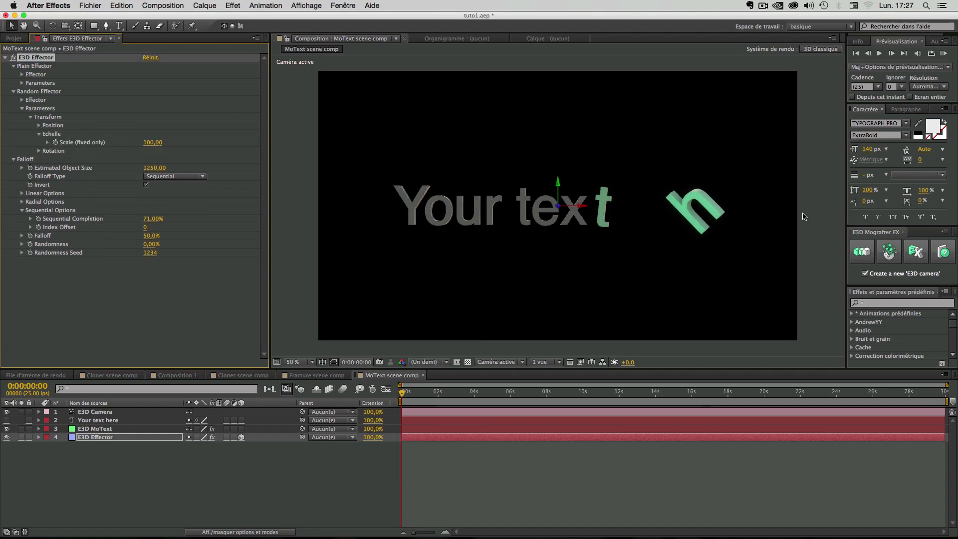
left_click_drag(165, 172, 172, 170)
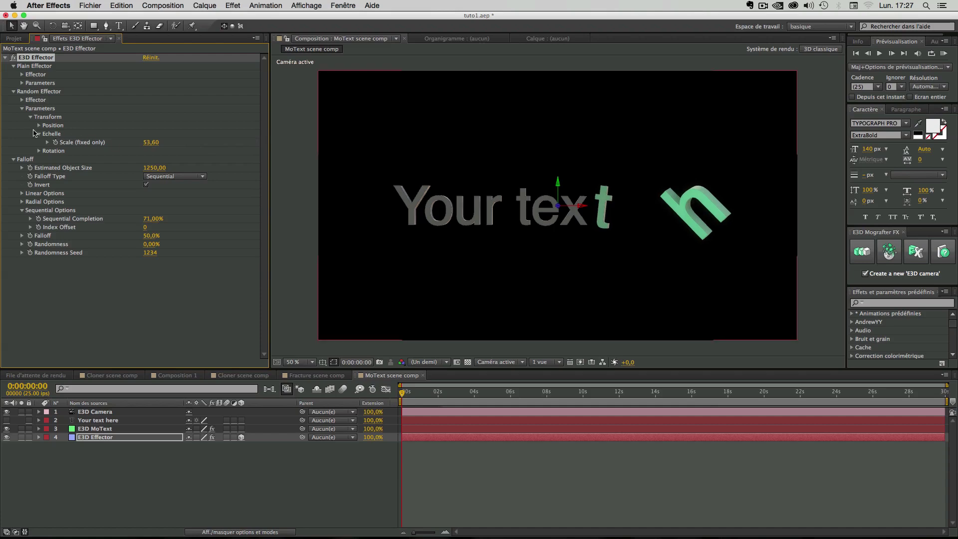
left_click(39, 134)
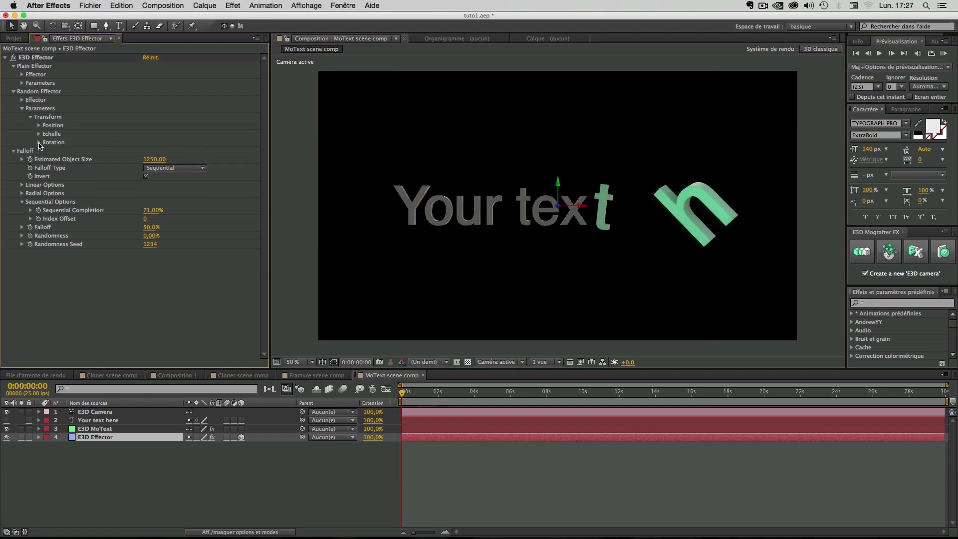
Reset random Rotation (fixed only) to 0, scrub it up to 720, and collapse Transform
left_click(39, 142)
left_click(153, 151)
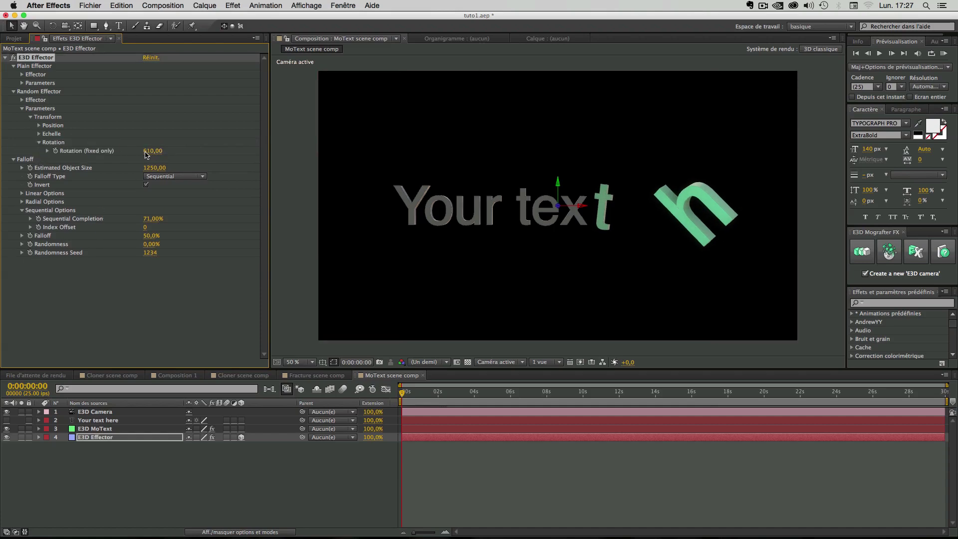
type("0")
key("Return")
mouse_move(149, 150)
left_mouse_down()
mouse_move(231, 152)
mouse_move(168, 157)
mouse_move(199, 154)
mouse_move(146, 133)
left_mouse_up()
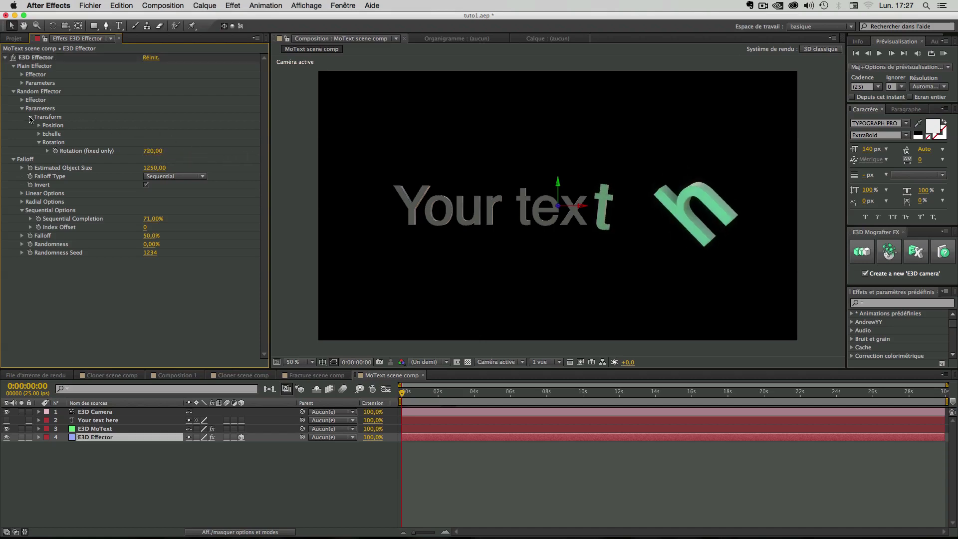
left_click(30, 117)
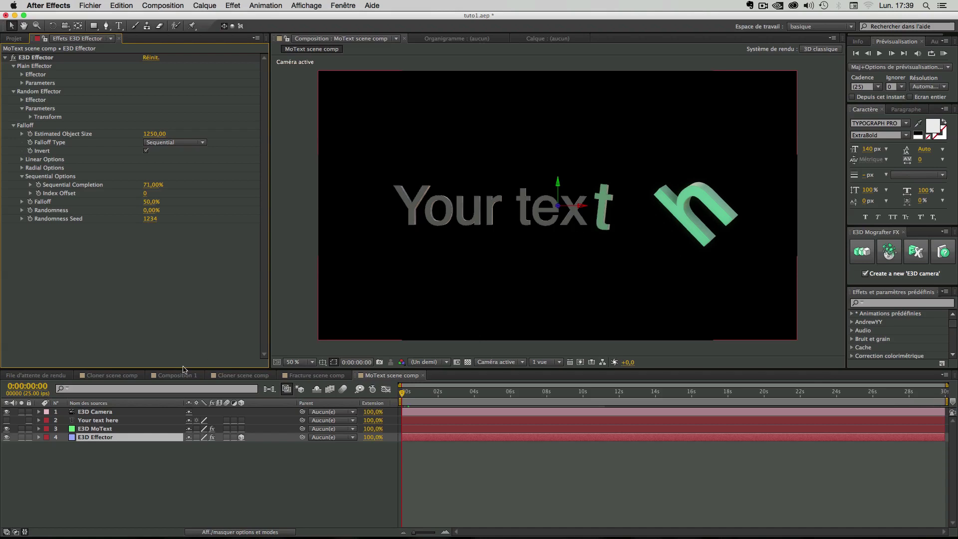
Replace the placeholder text with 'Hello world :)' and hide the flat text layer again
left_click(86, 421)
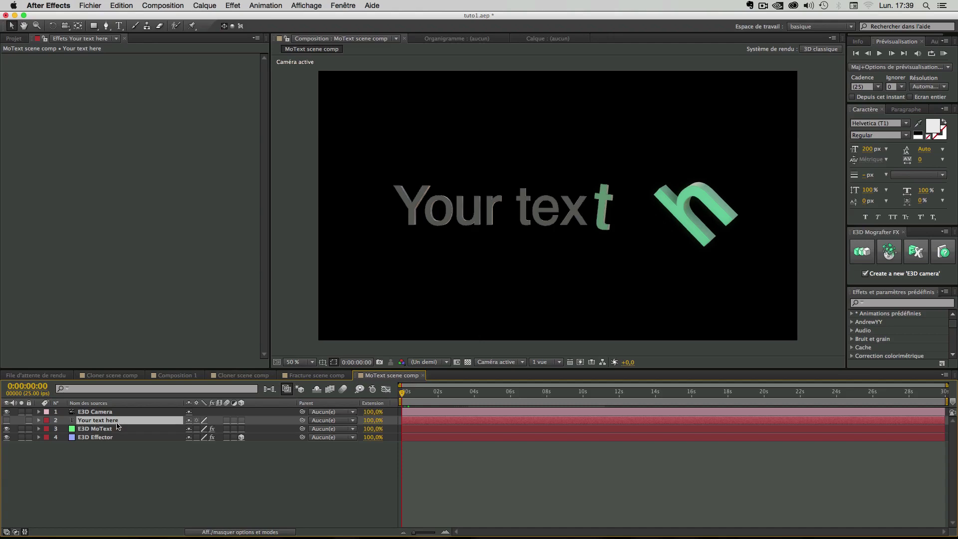
key("super+t")
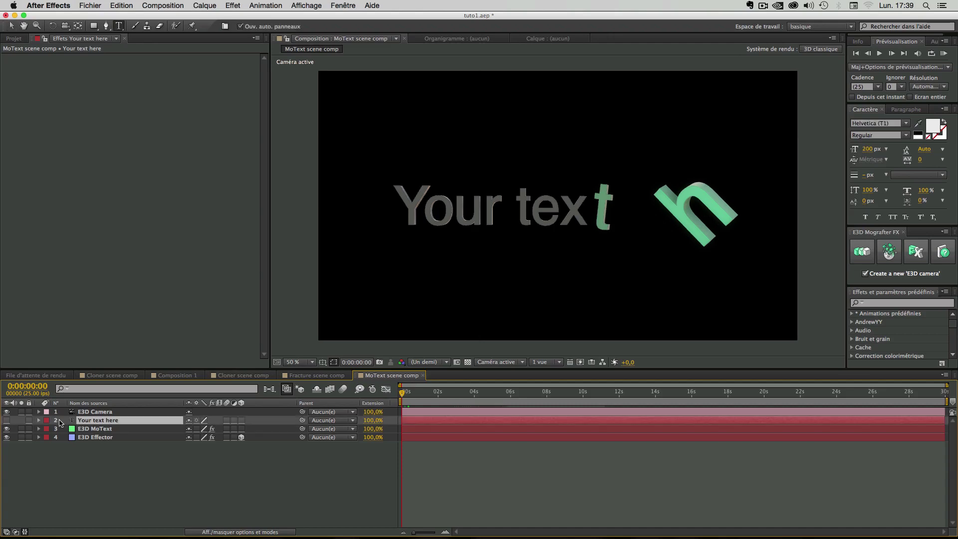
left_click(6, 422)
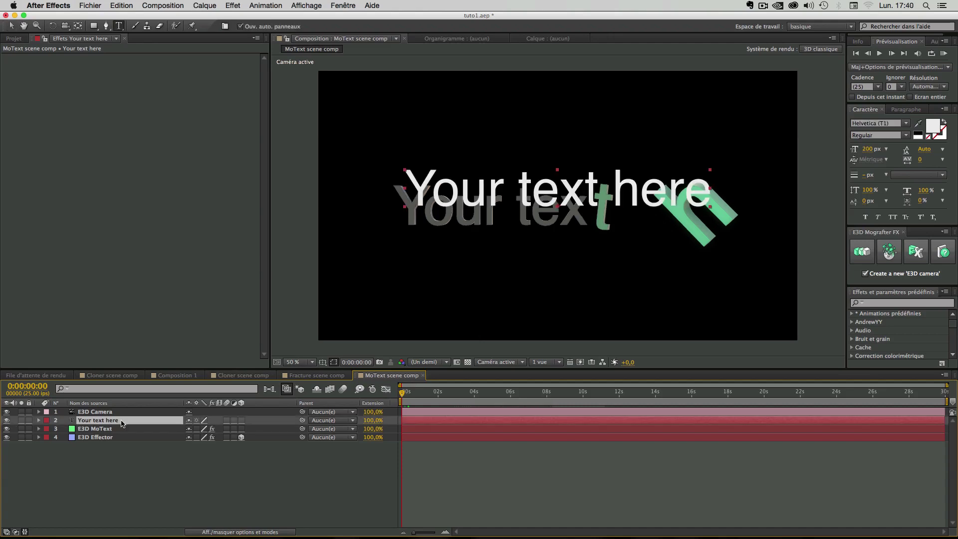
double_click(92, 424)
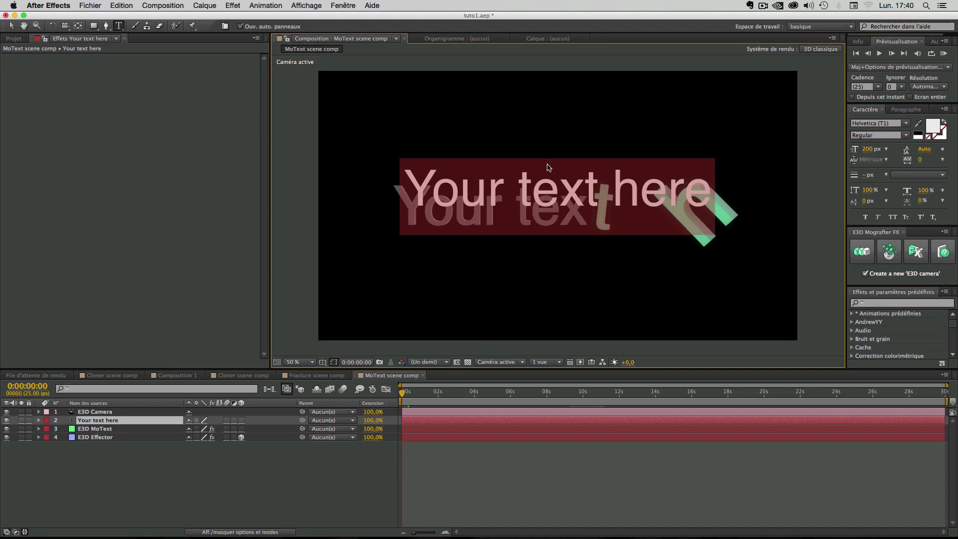
type("Hello w")
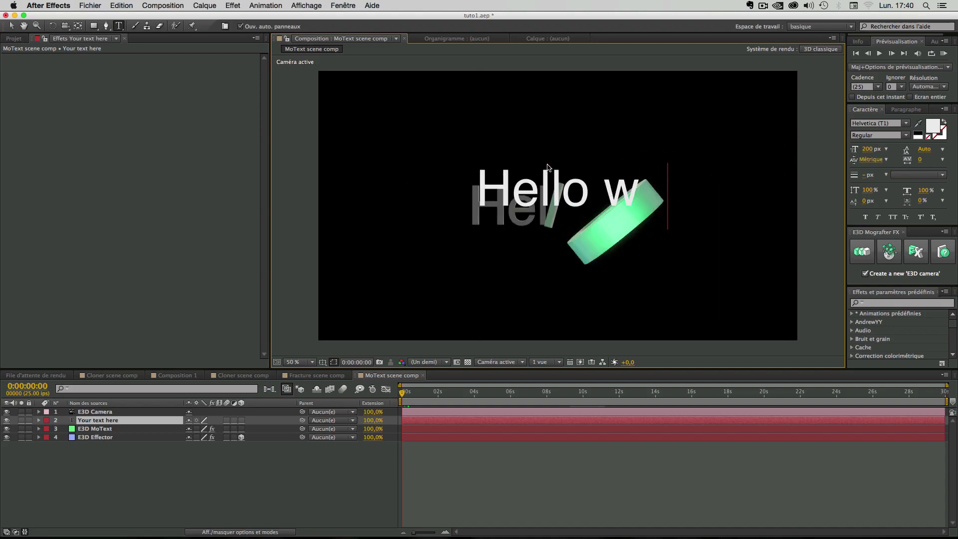
type("orl :)")
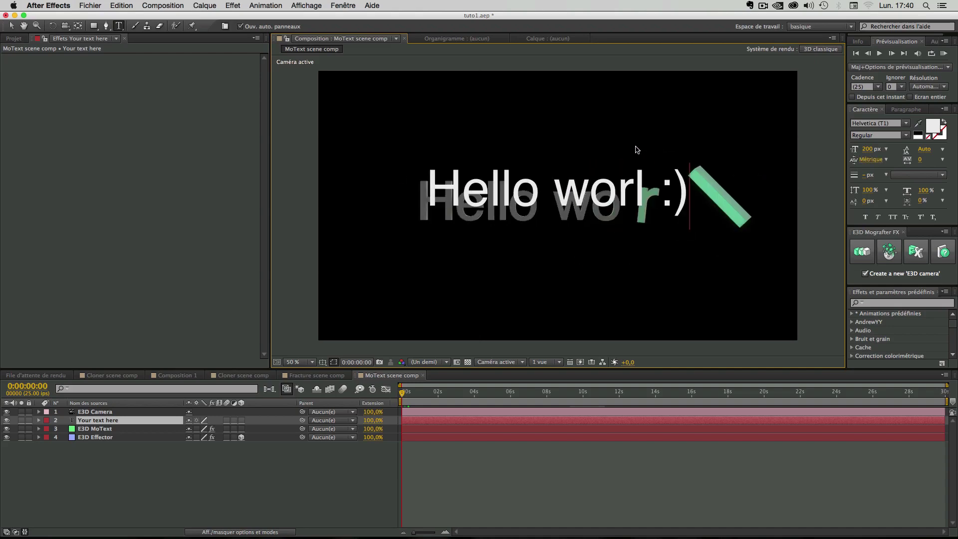
left_click(646, 199)
type("d")
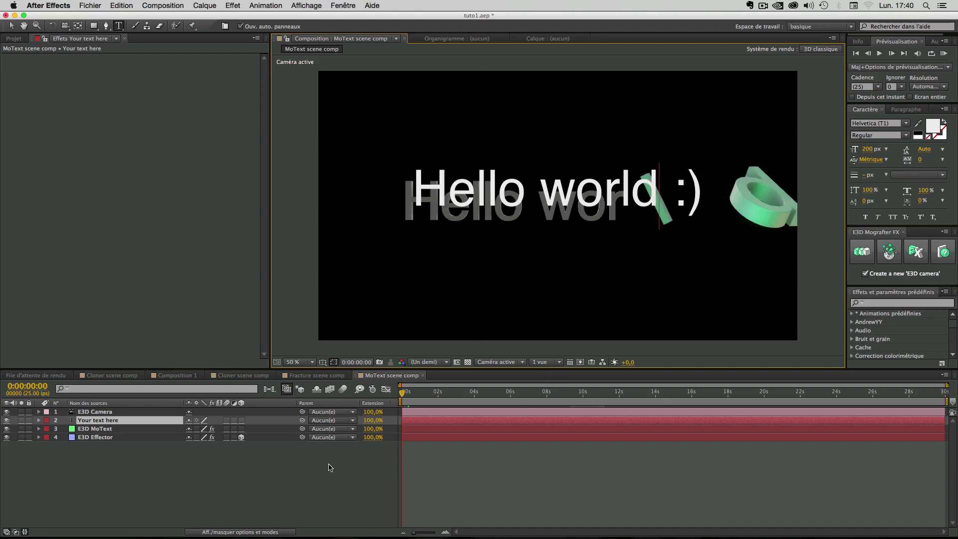
left_click(283, 467)
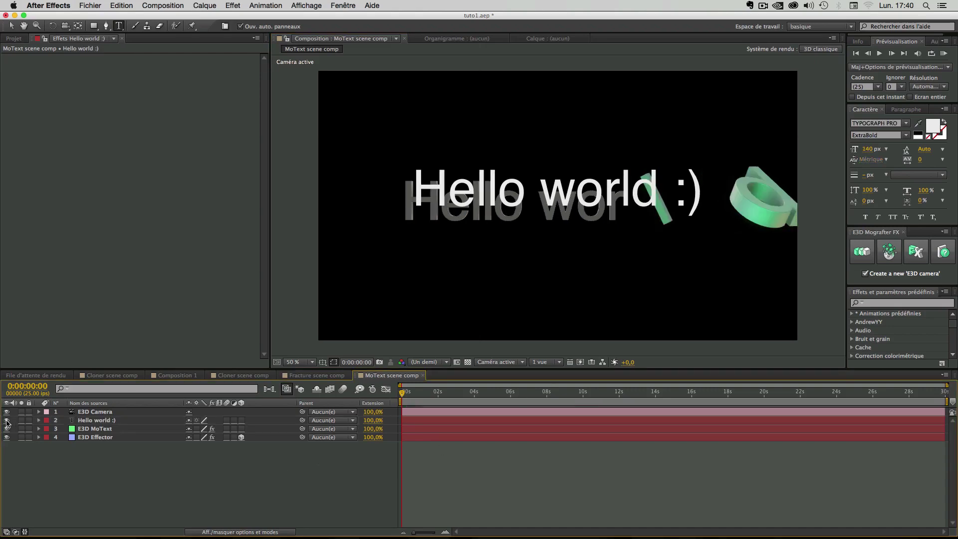
left_click(6, 421)
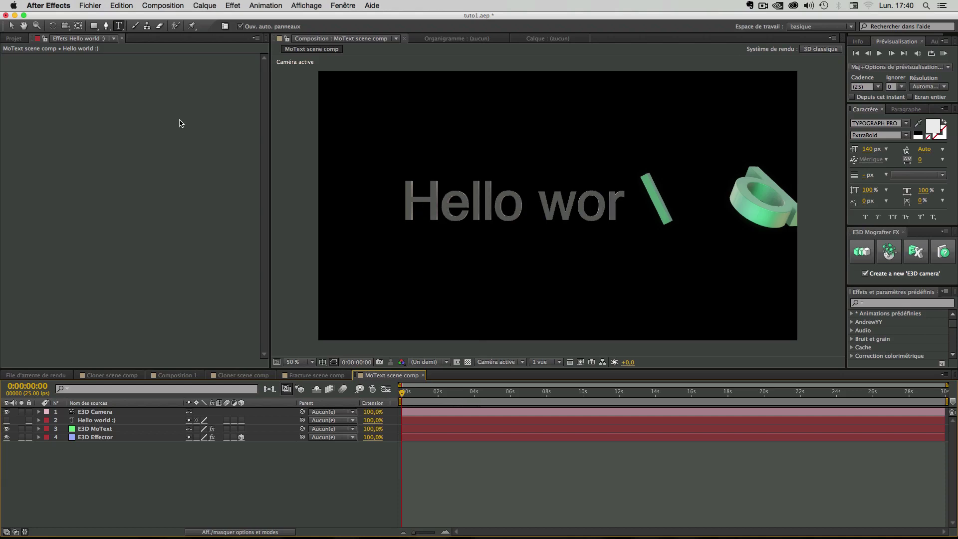
left_click(93, 438)
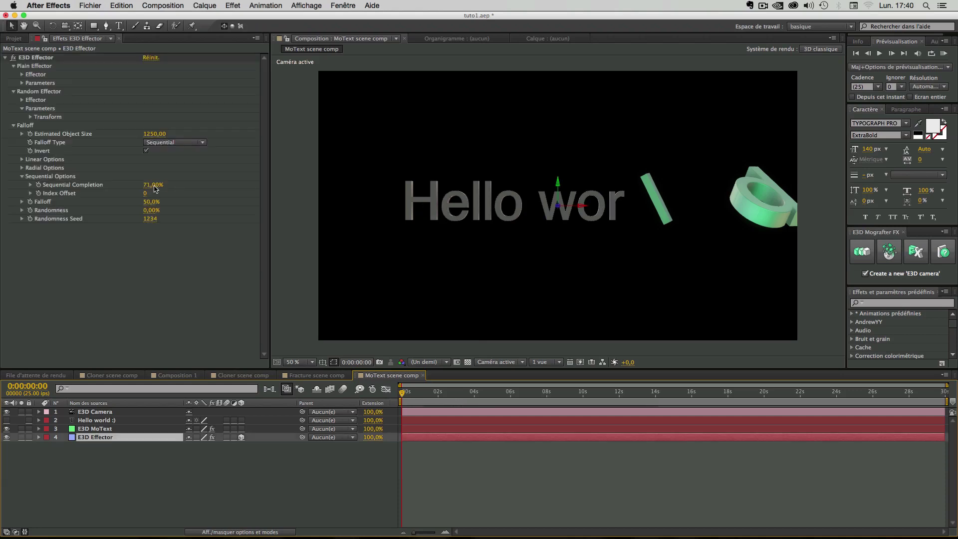
Nudge Sequential Completion and rotate the 3D text in the viewer
mouse_move(155, 188)
left_mouse_down()
mouse_move(175, 188)
mouse_move(152, 187)
left_mouse_up()
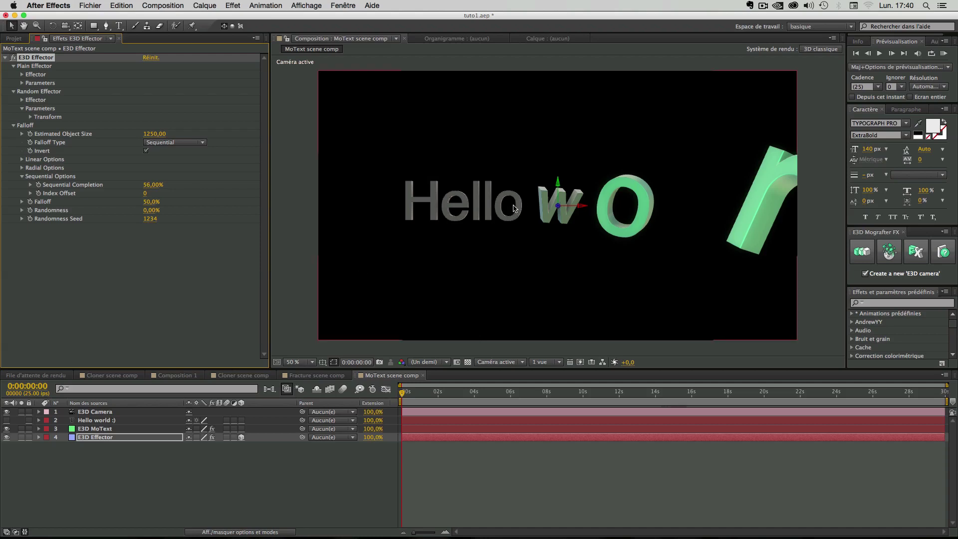
left_click(91, 412)
left_click(52, 26)
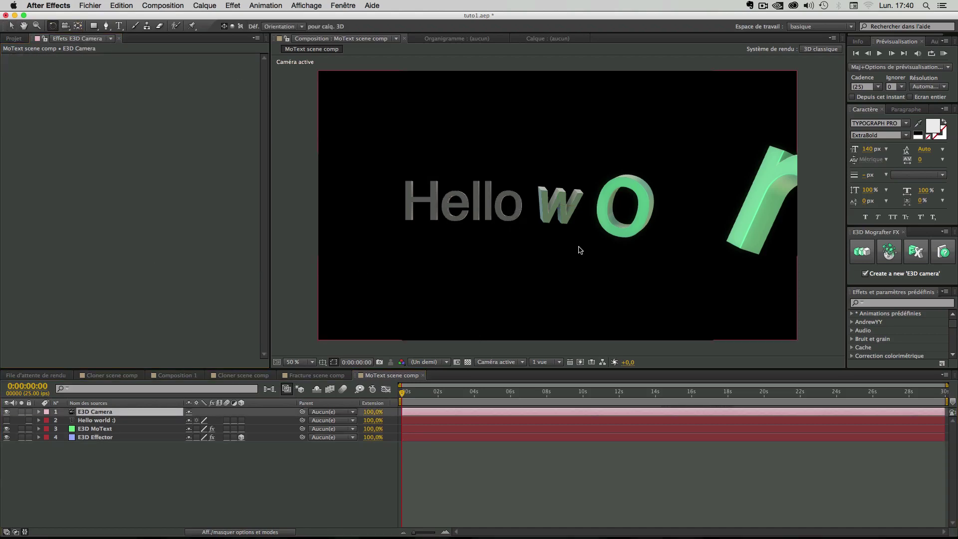
left_click_drag(577, 250, 608, 231)
Orbit the camera around the text, set Sequential Completion to 76% and view at 100%
left_click(607, 231)
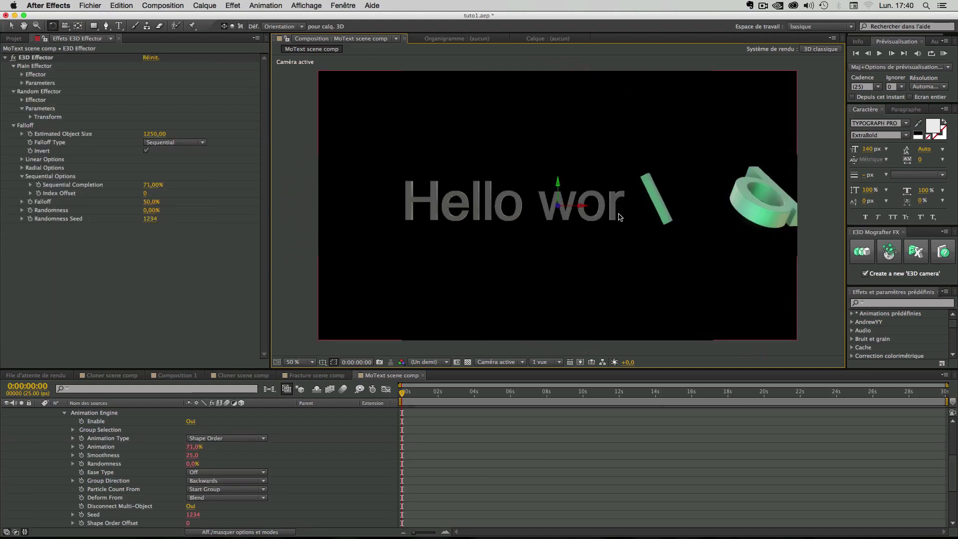
key("c")
left_click_drag(608, 212, 537, 213)
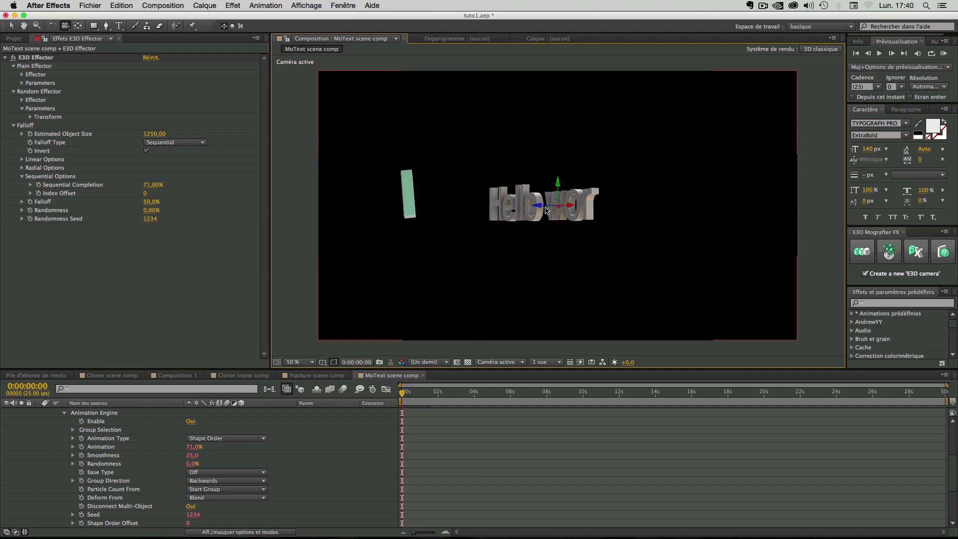
left_click_drag(150, 185, 168, 193)
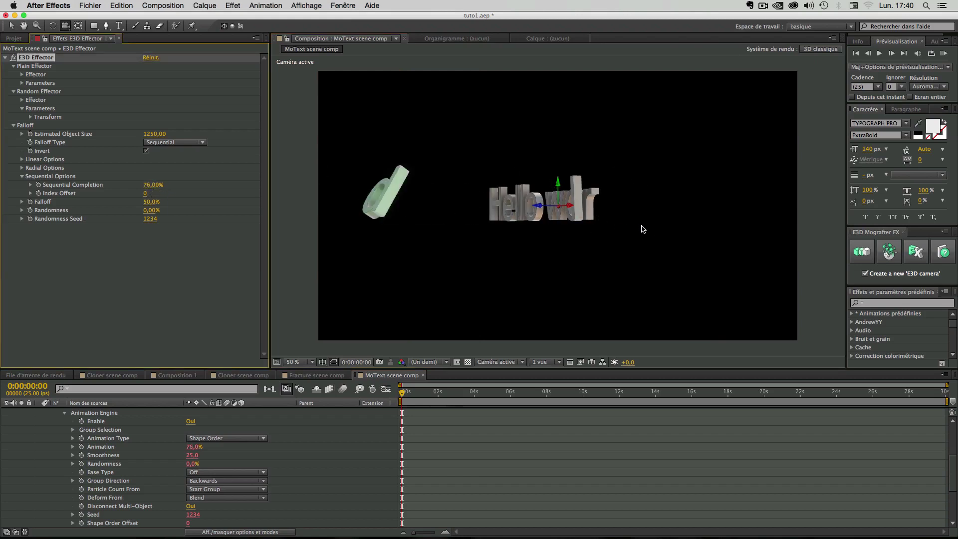
key("slash")
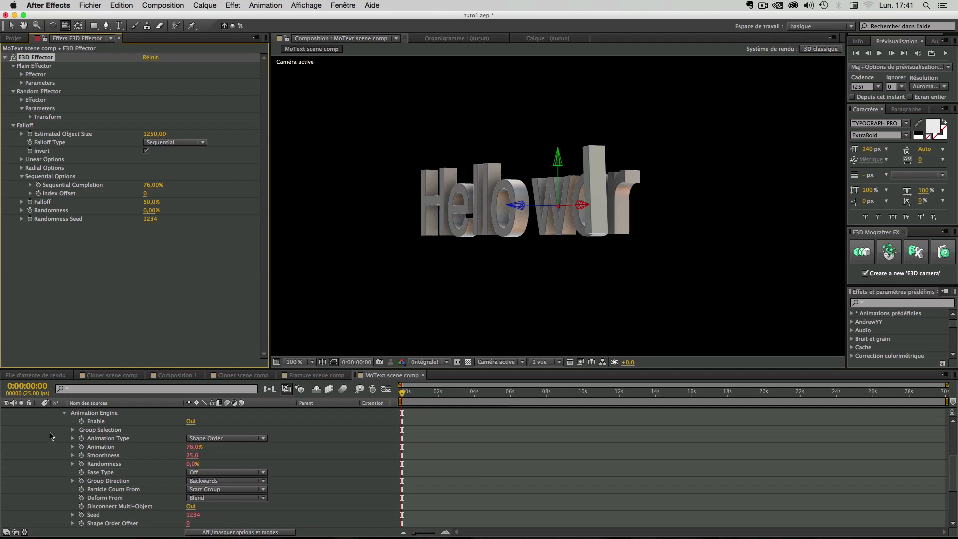
Collapse and select the E3D MoText layer, then launch Element 3D's Scene Setup
scroll(49, 416, "up", 1)
scroll(48, 416, "up", 5)
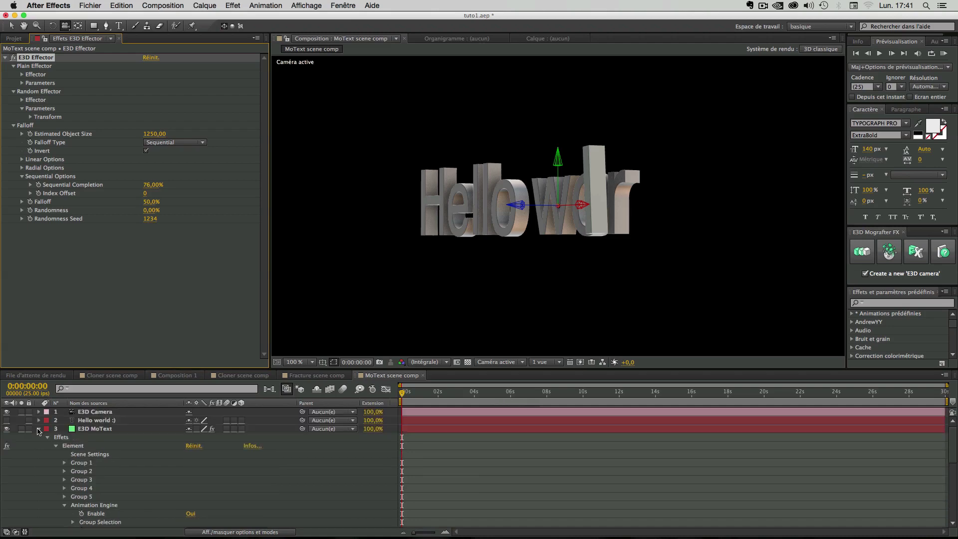
left_click(39, 429)
left_click(89, 429)
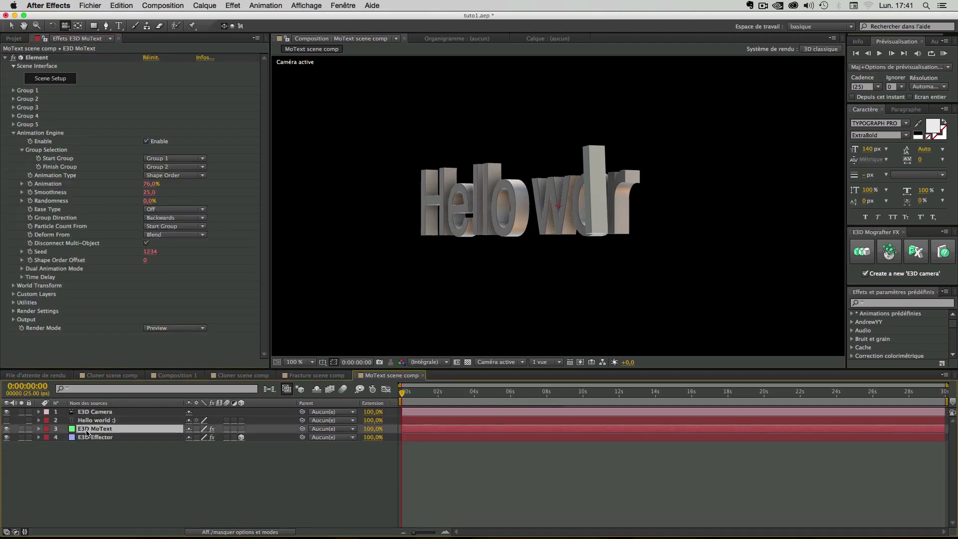
left_click(89, 464)
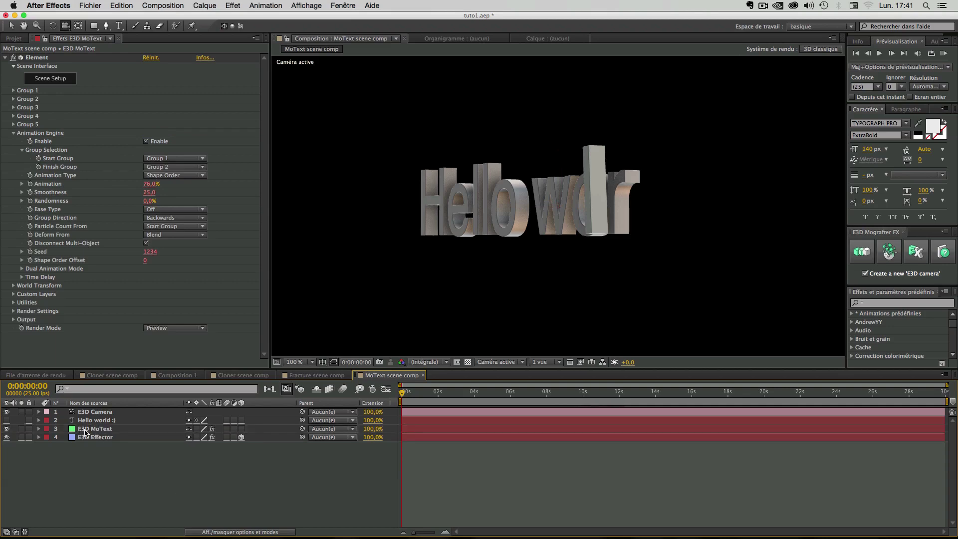
left_click(83, 429)
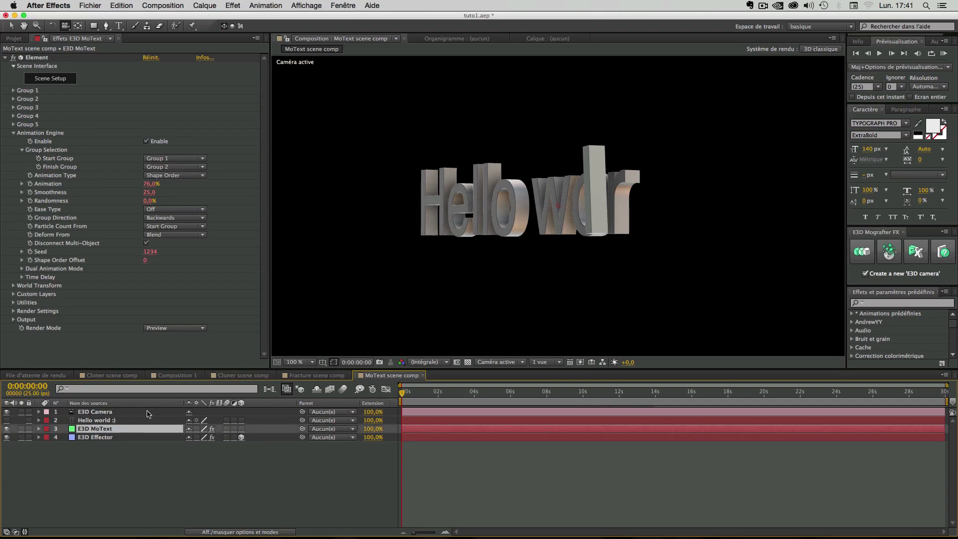
left_click(46, 81)
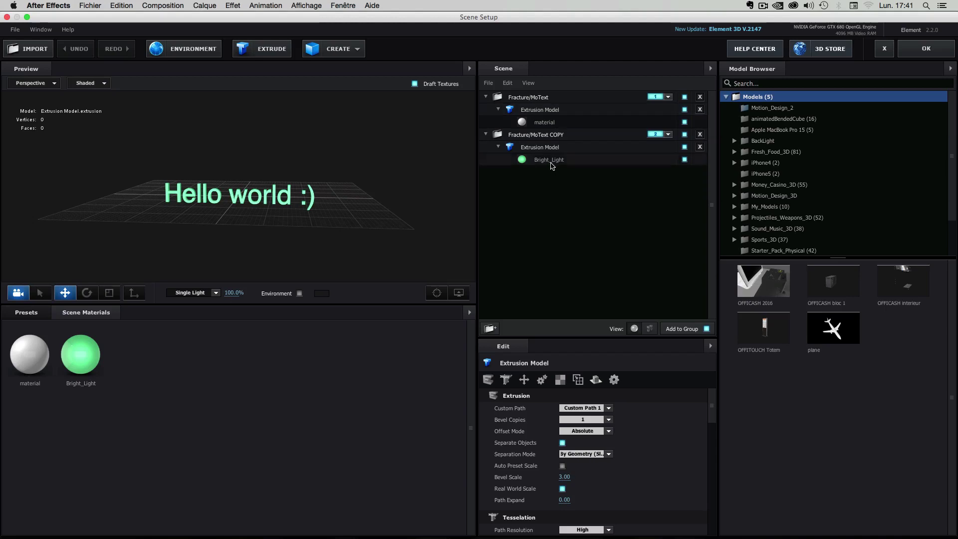
Browse the Fracture/MoText and COPY groups and select the Fracture/MoText Extrusion Model
left_click(537, 113)
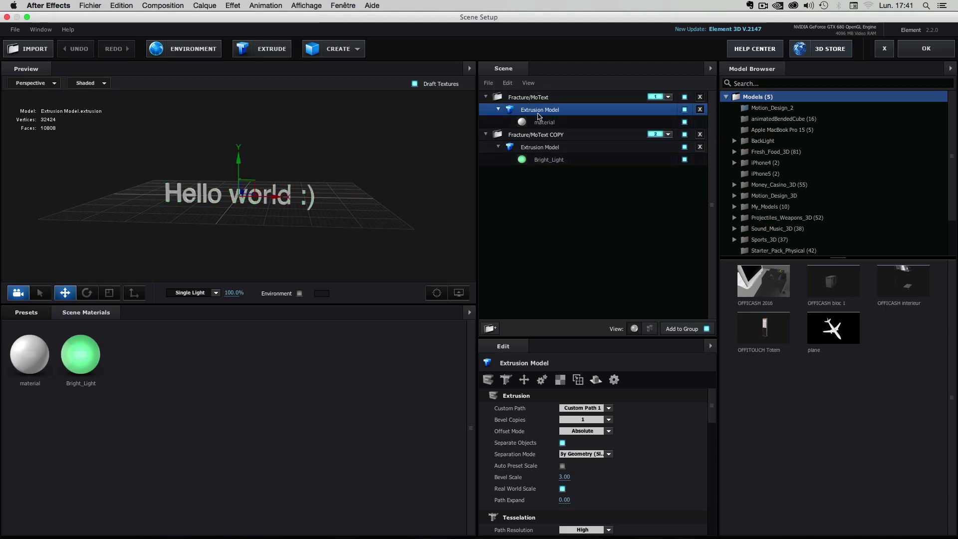
left_click(539, 149)
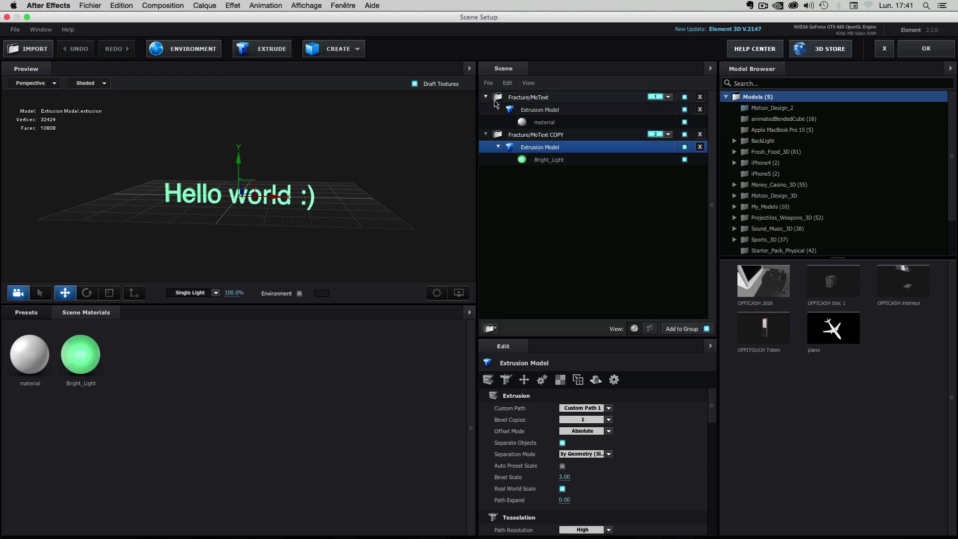
left_click(486, 97)
left_click(485, 109)
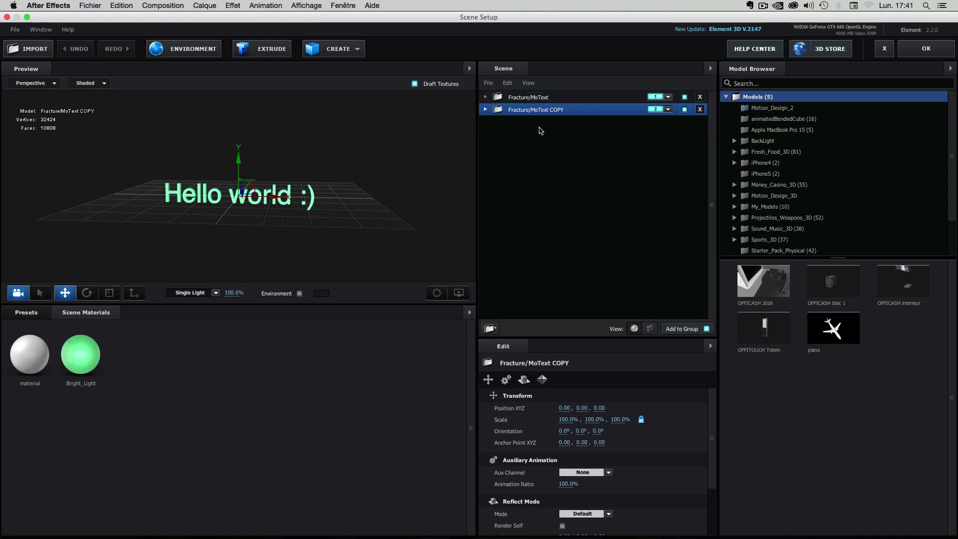
left_click(527, 97)
left_click(524, 111)
left_click(518, 97)
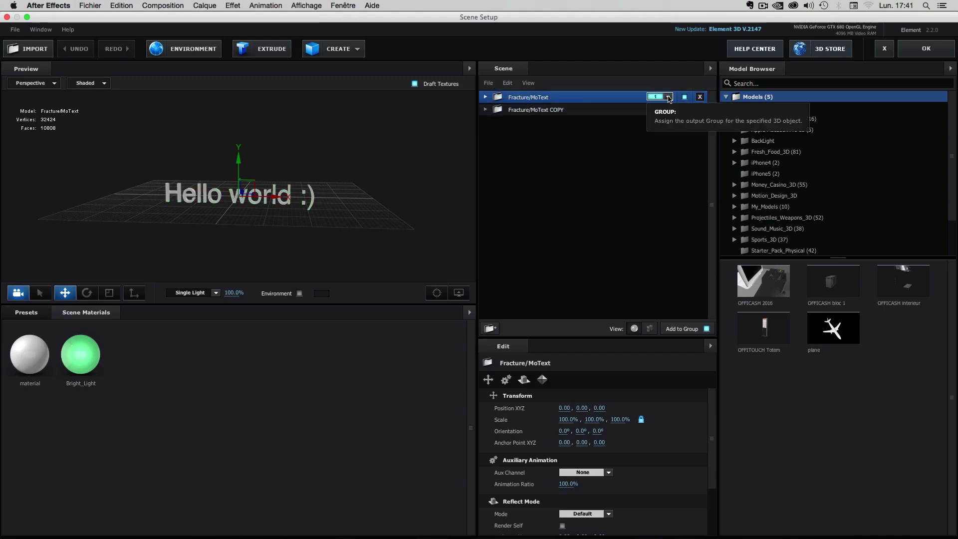
left_click(537, 111)
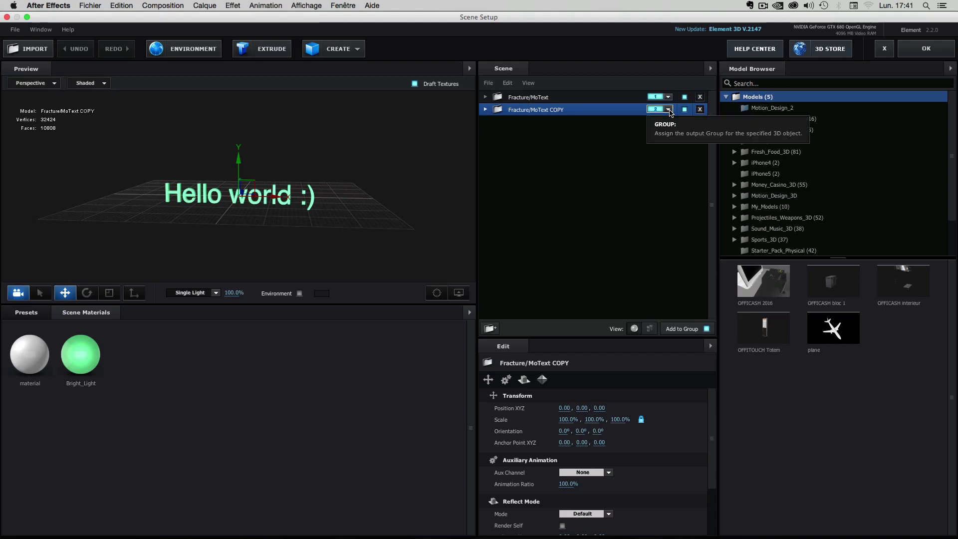
left_click(486, 110)
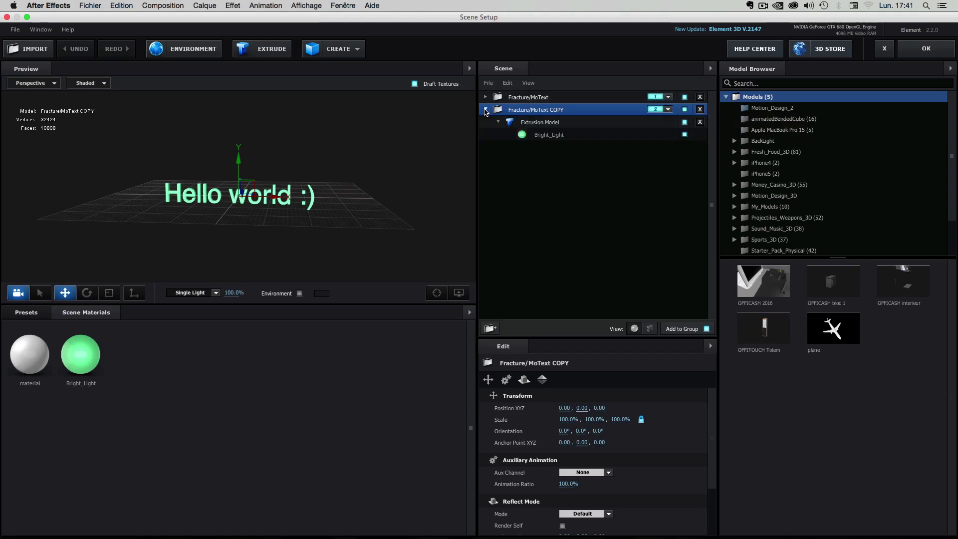
left_click(486, 97)
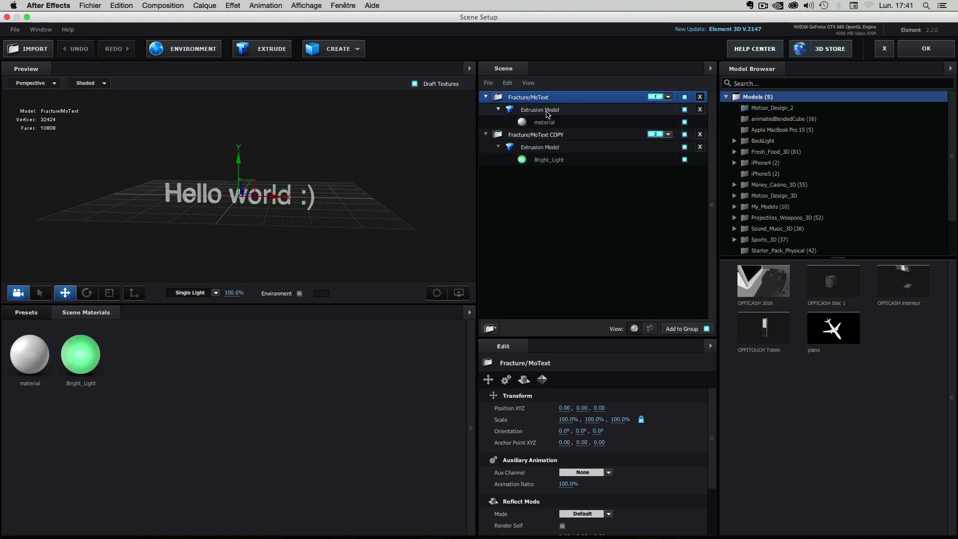
left_click(525, 111)
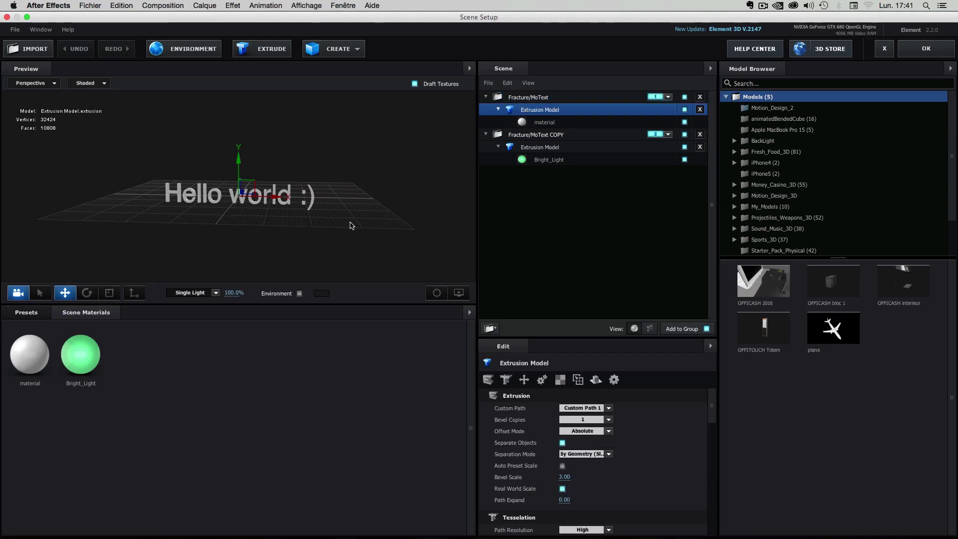
Orbit and dolly the preview to a close, steep side-on view of the extruded text
left_click_drag(352, 226, 322, 231)
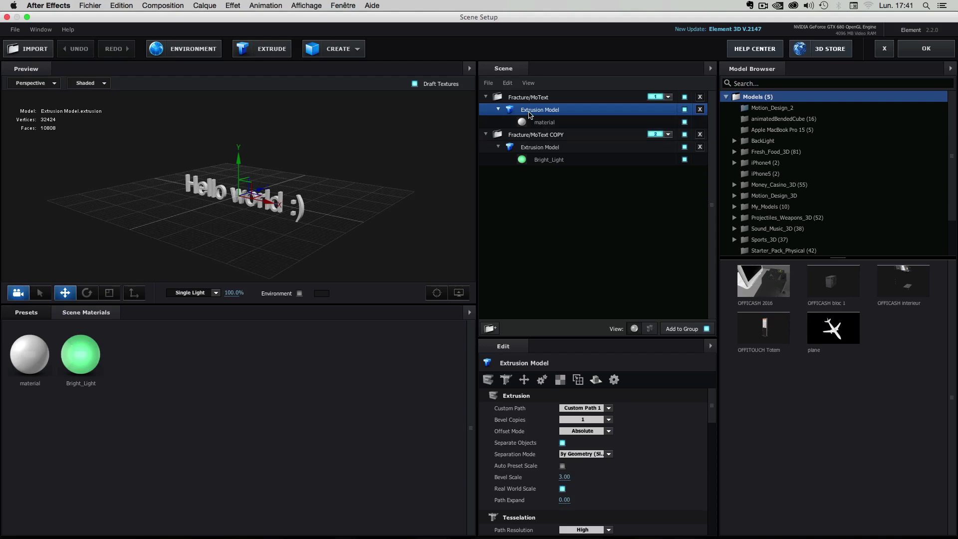
left_click_drag(322, 168, 343, 154)
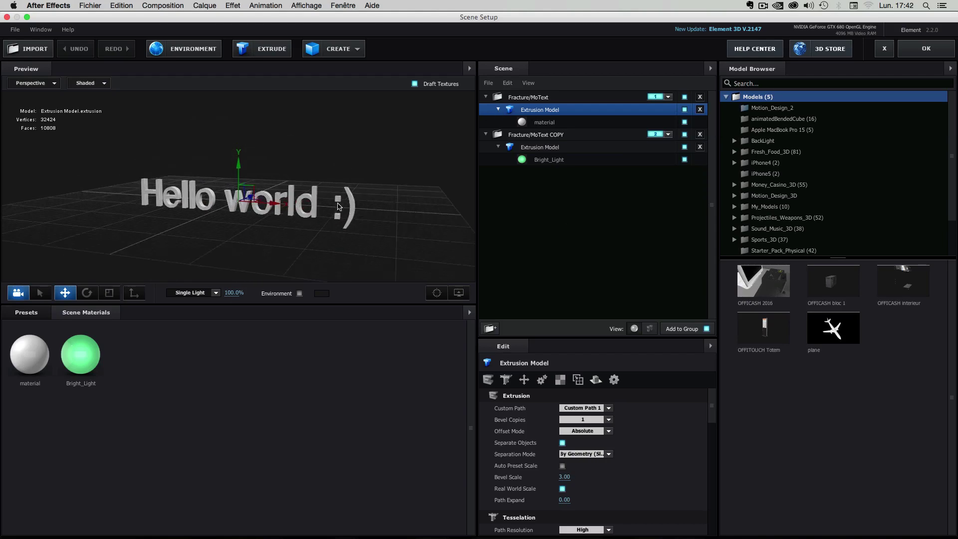
scroll(338, 207, "up", 10)
mouse_move(329, 199)
left_mouse_down()
mouse_move(297, 173)
mouse_move(304, 194)
mouse_move(337, 187)
left_mouse_up()
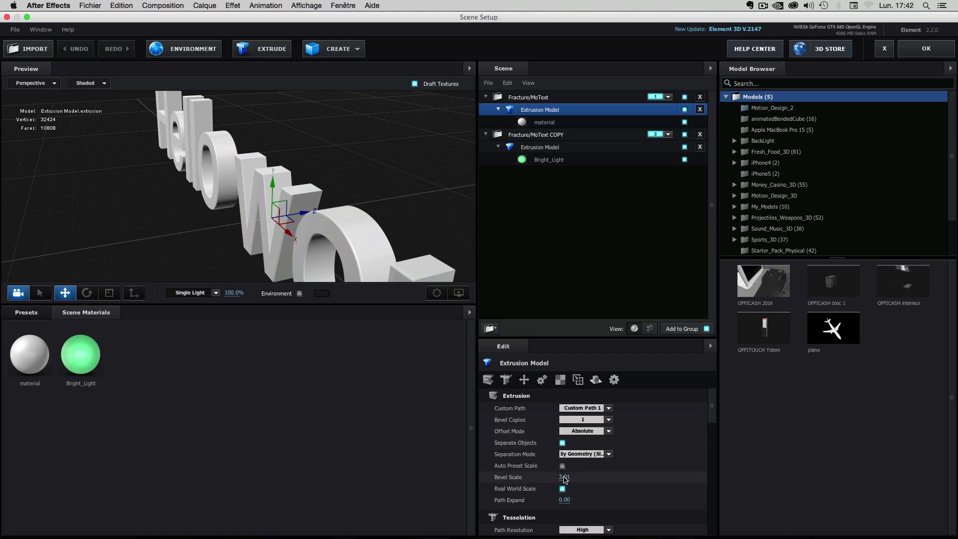
Raise the first text model's Bevel Scale to 4.32
left_click_drag(564, 478, 651, 474)
scroll(689, 450, "down", 2)
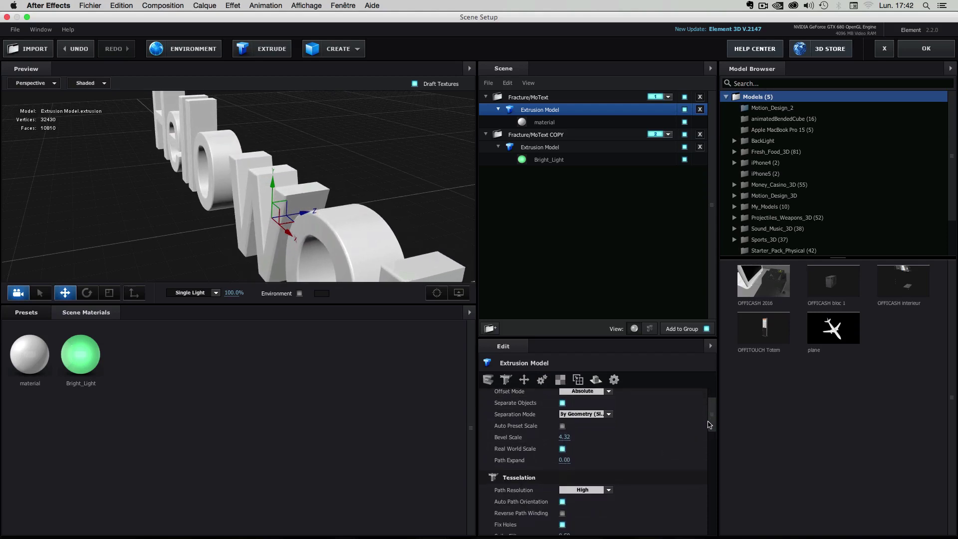
scroll(711, 408, "up", 2)
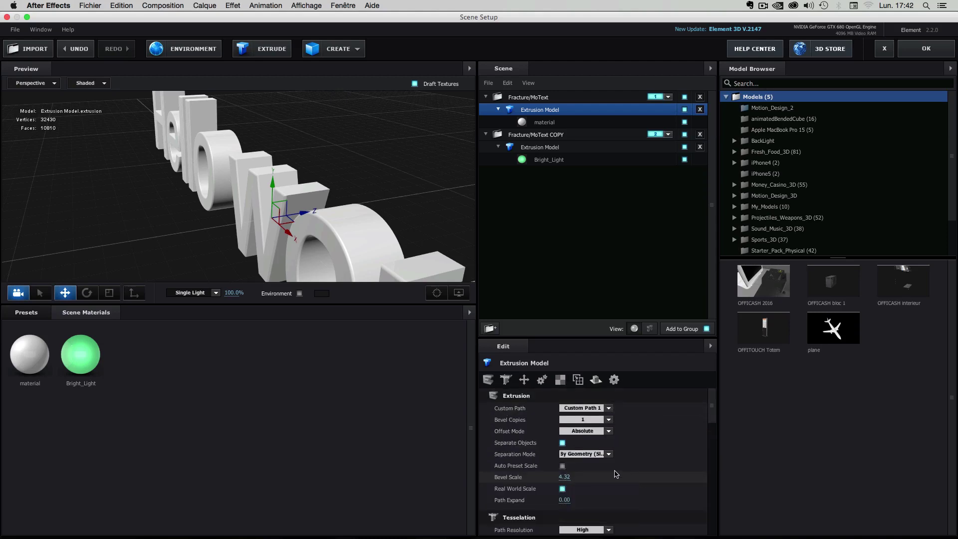
Apply the Pro_Black bevel from Presets > Bevels > V1_Bevels to both Extrusion Models
left_click(28, 315)
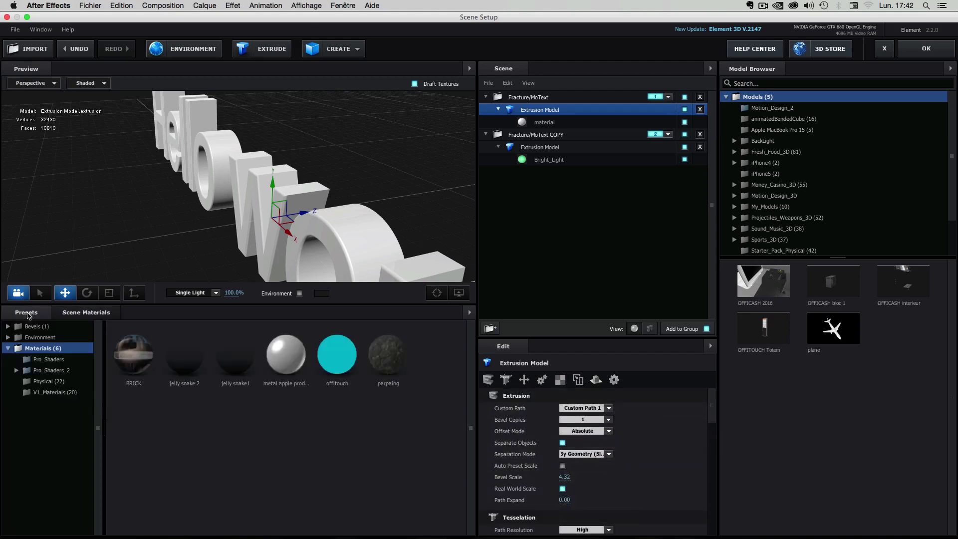
left_click(33, 327)
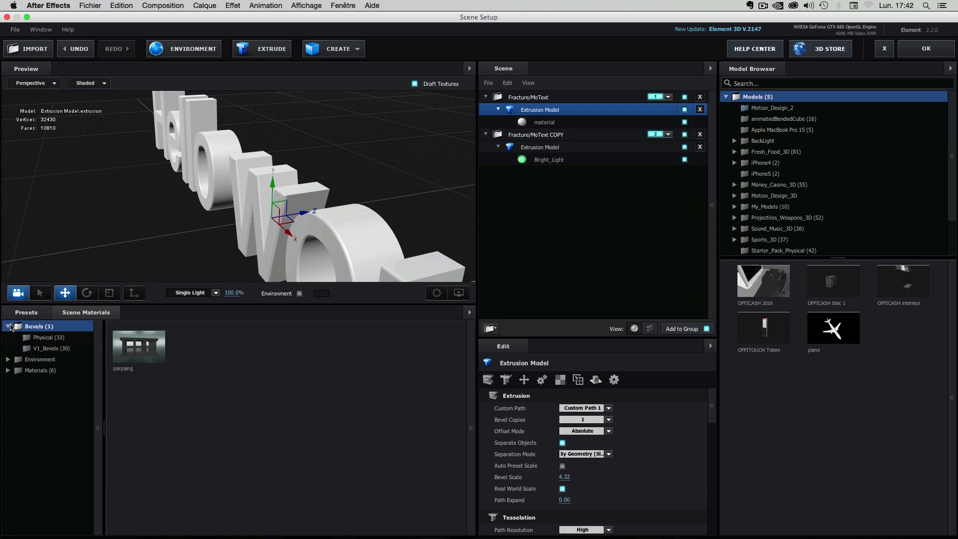
left_click(41, 349)
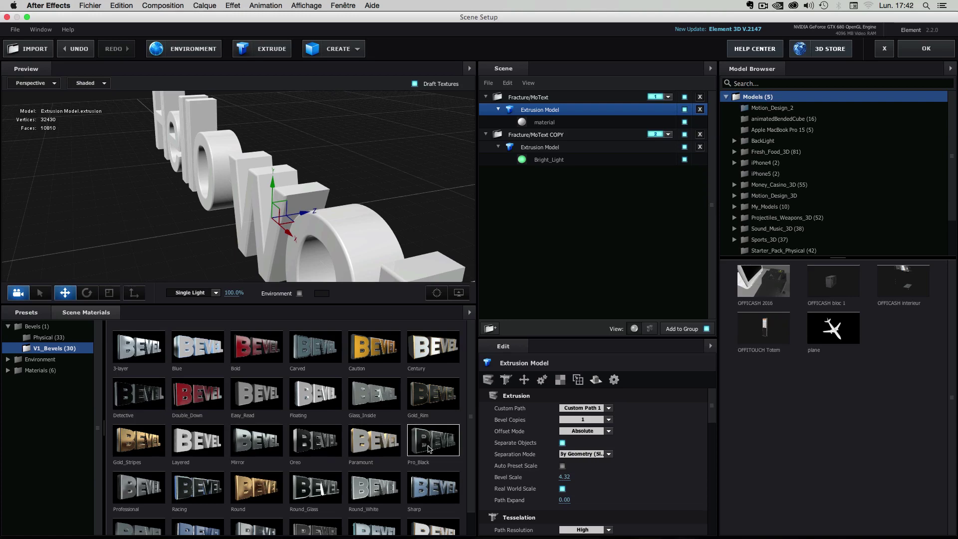
left_click_drag(430, 447, 552, 107)
scroll(294, 205, "down", 3)
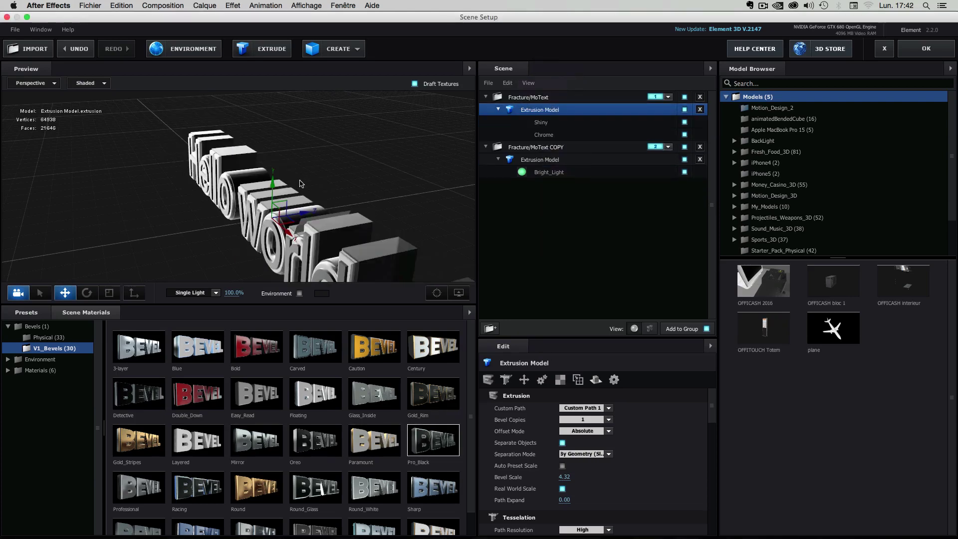
left_click(542, 160)
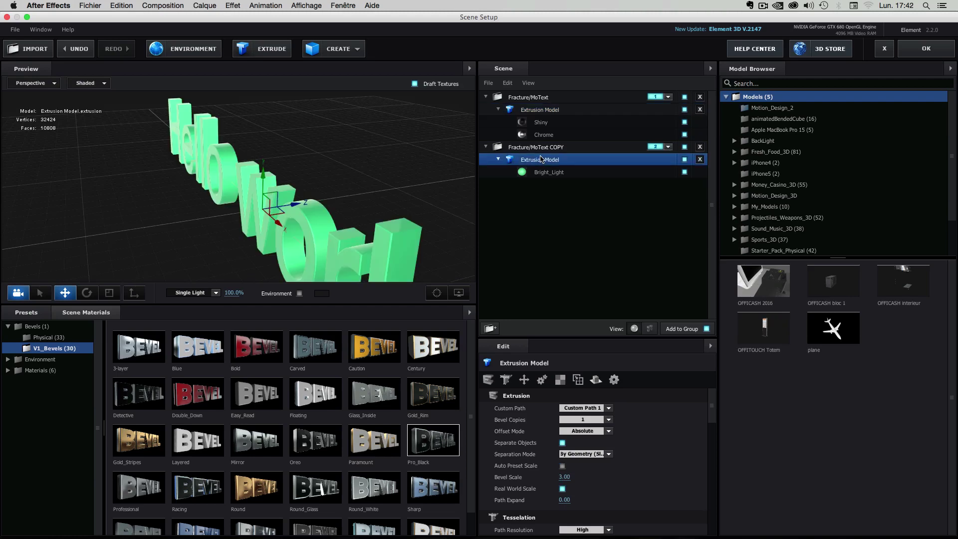
left_click_drag(445, 436, 537, 158)
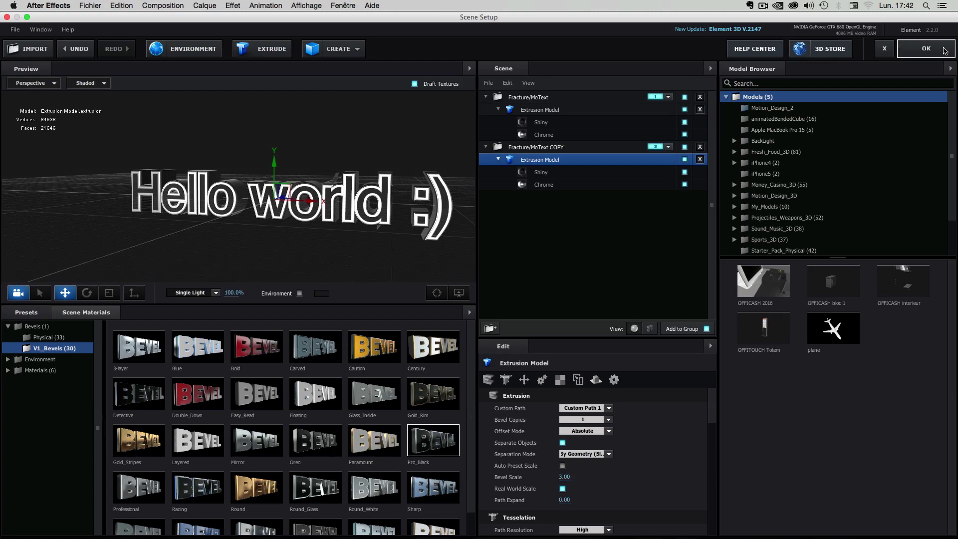
Accept the Element scene and orbit the camera closer to face the text front-on
left_click(907, 52)
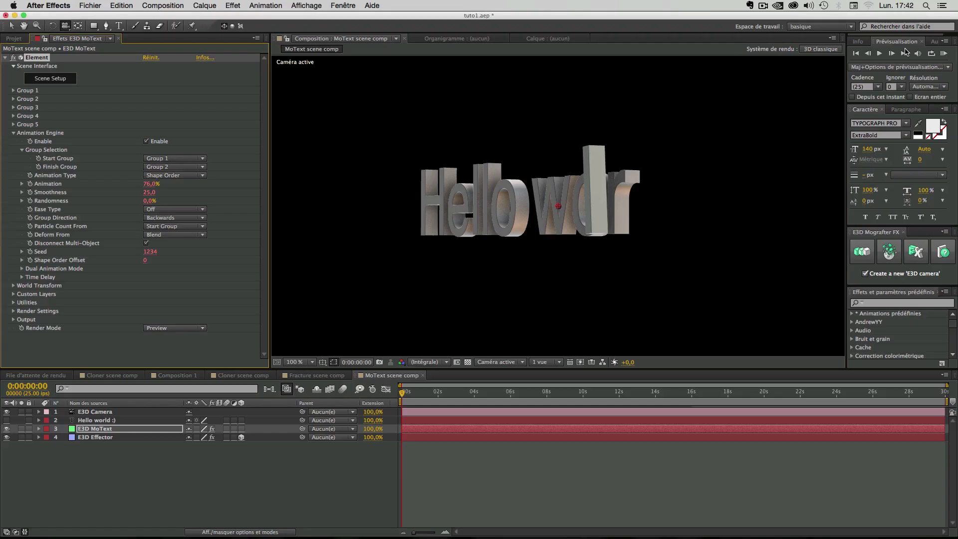
key("period")
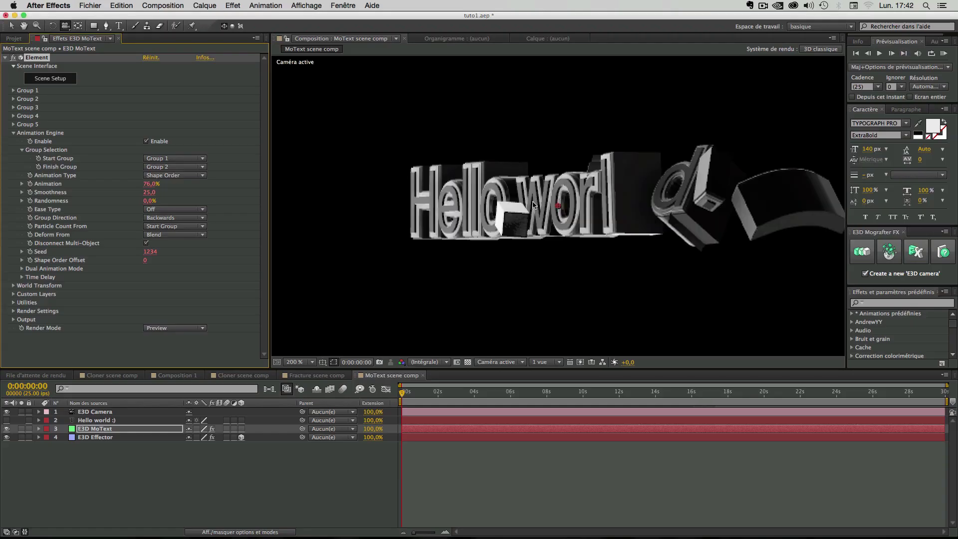
left_click_drag(514, 231, 540, 241)
key("comma")
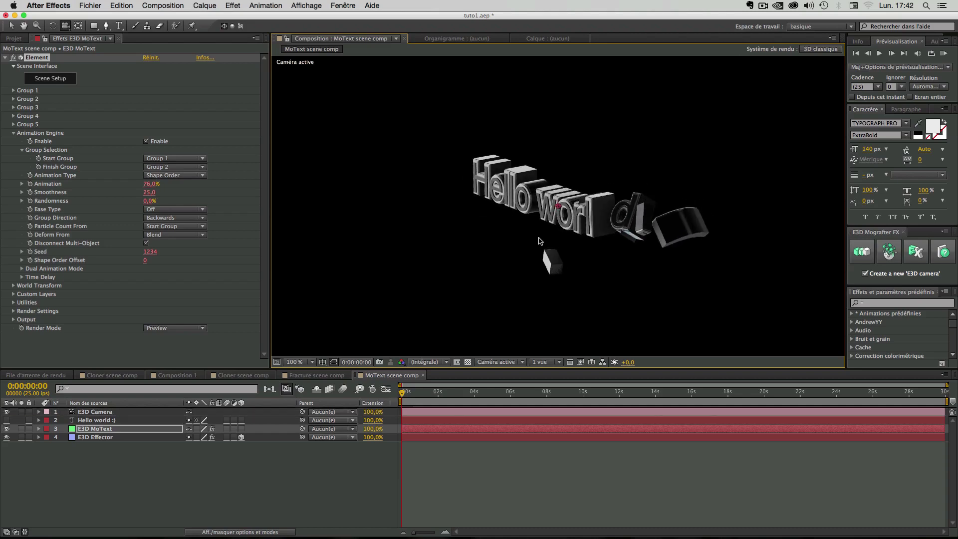
left_click(9, 25)
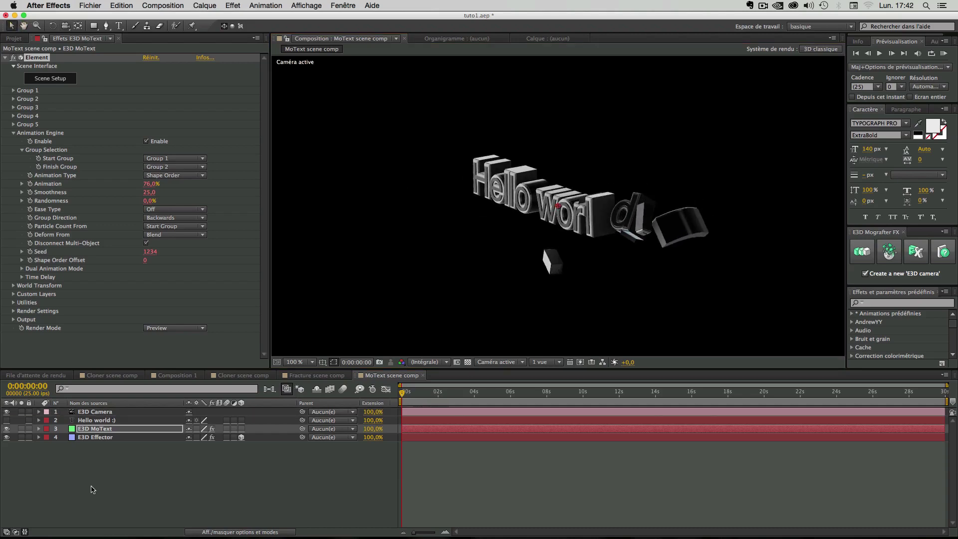
key("c")
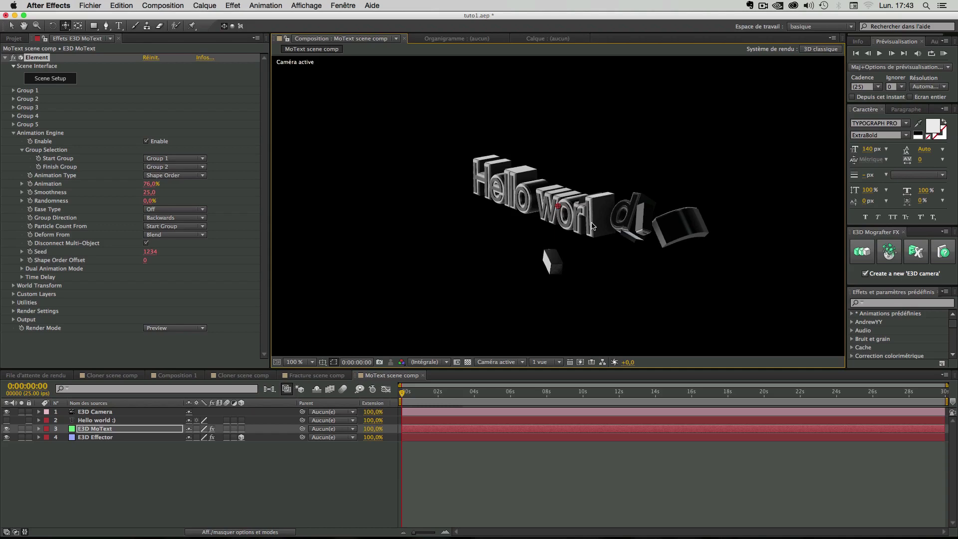
left_click_drag(593, 226, 598, 189)
Set the E3D Effector's Sequential Completion to 71% and swing to a closer frontal view
left_click(96, 438)
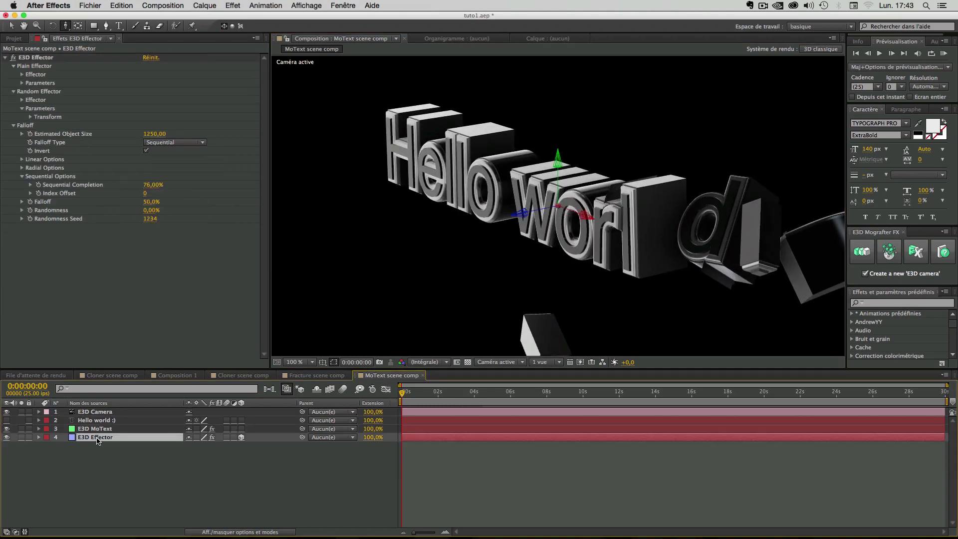
left_click_drag(154, 188, 552, 216)
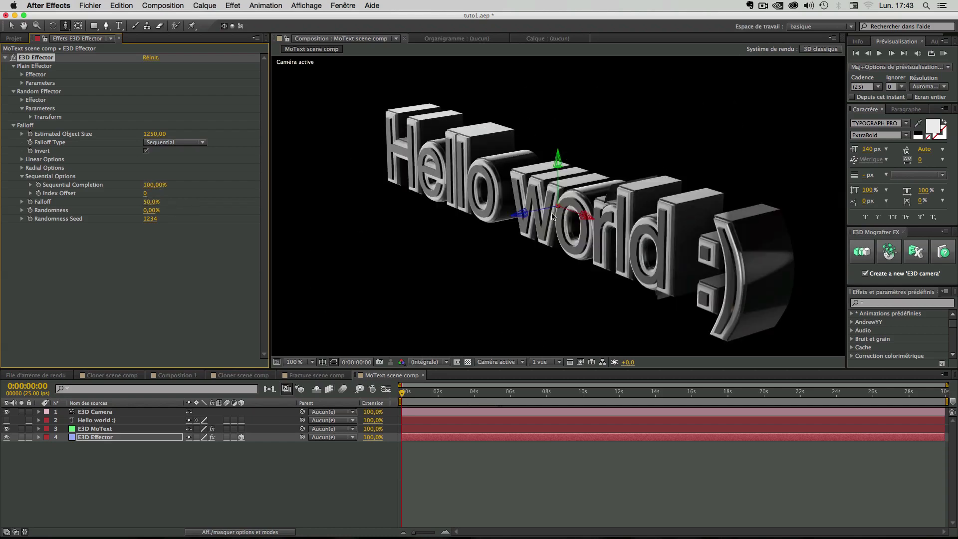
scroll(605, 212, "down", 3)
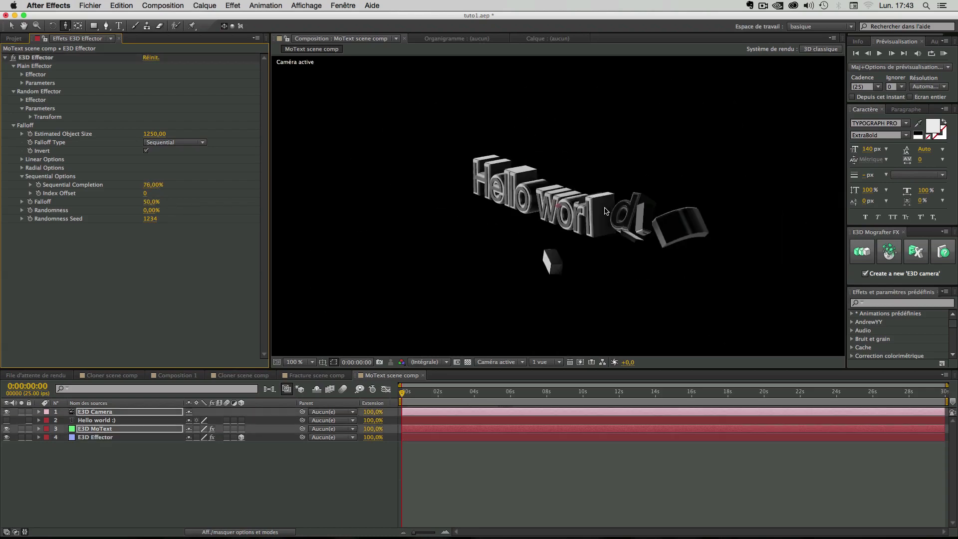
left_click_drag(607, 208, 643, 206)
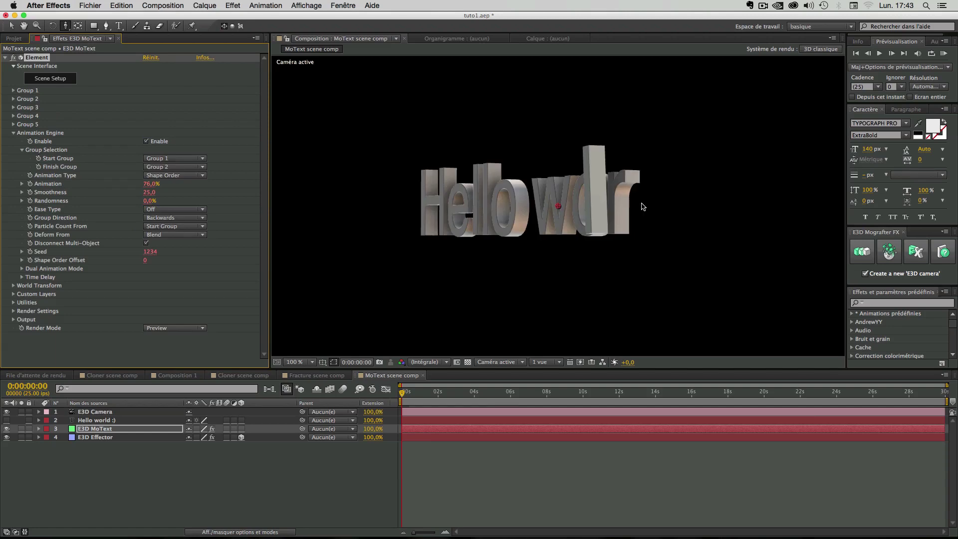
key("super+Down")
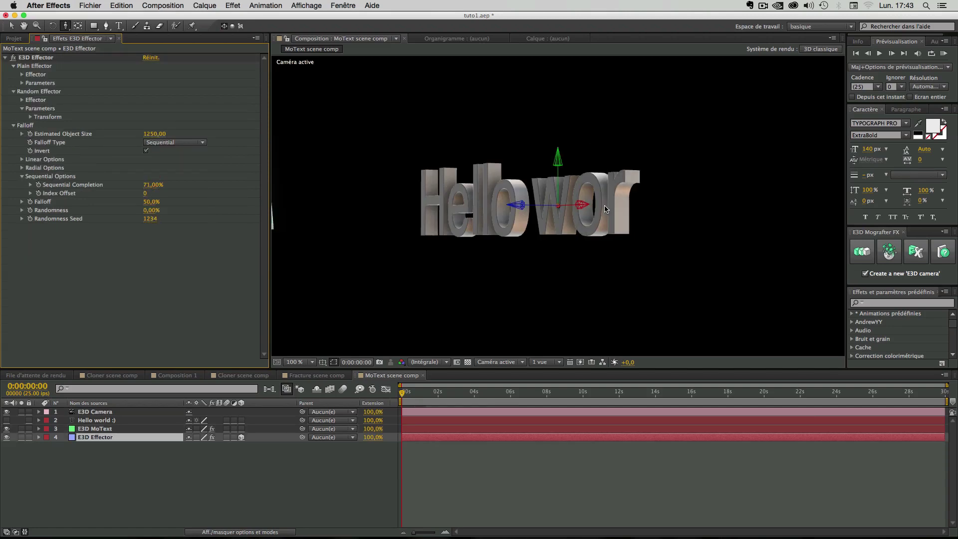
Make the flat Hello world :) text layer visible again and select it
left_click(9, 445)
left_click(7, 420)
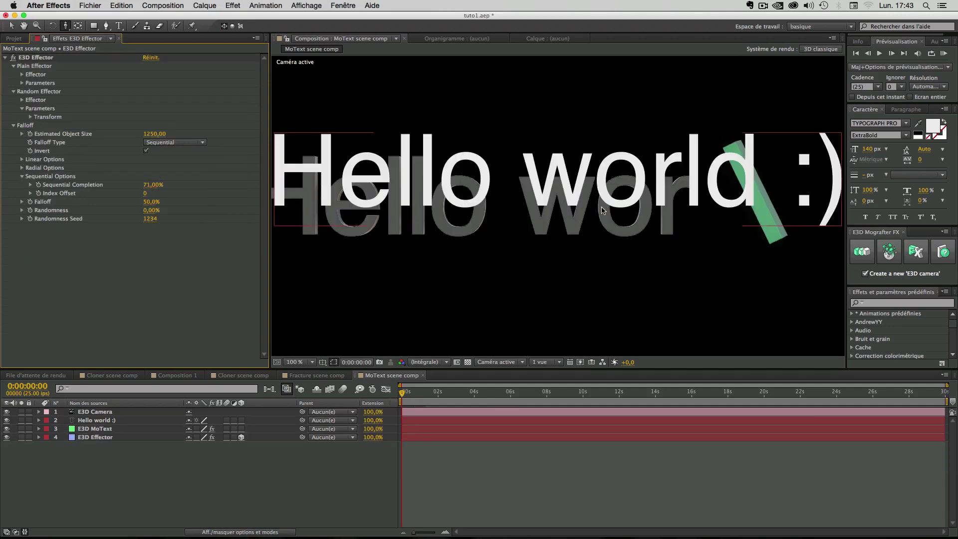
left_click(6, 420)
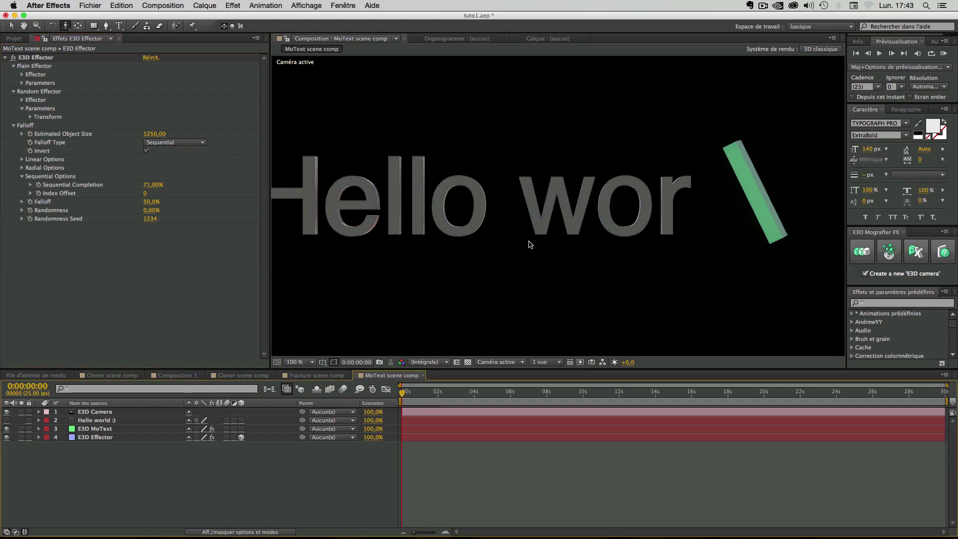
scroll(531, 243, "down", 2)
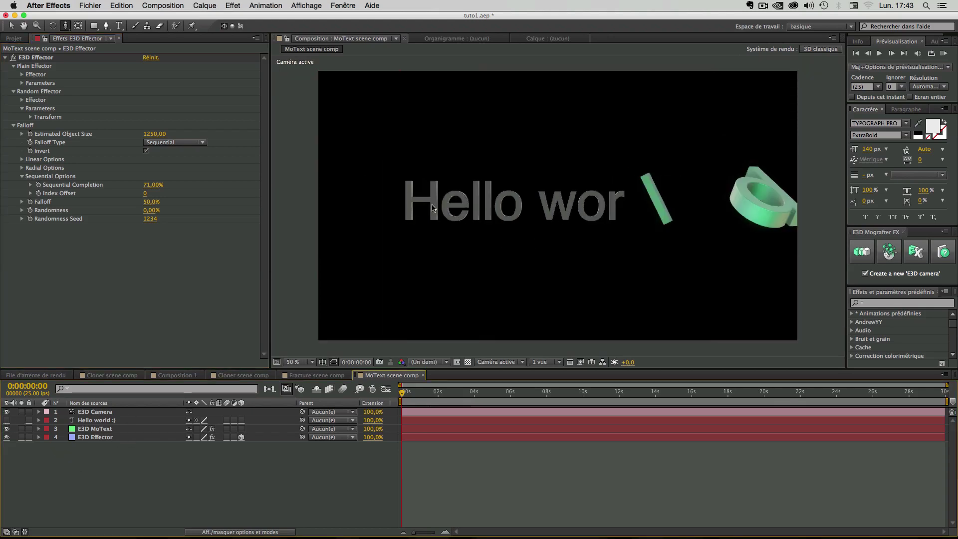
left_click(9, 25)
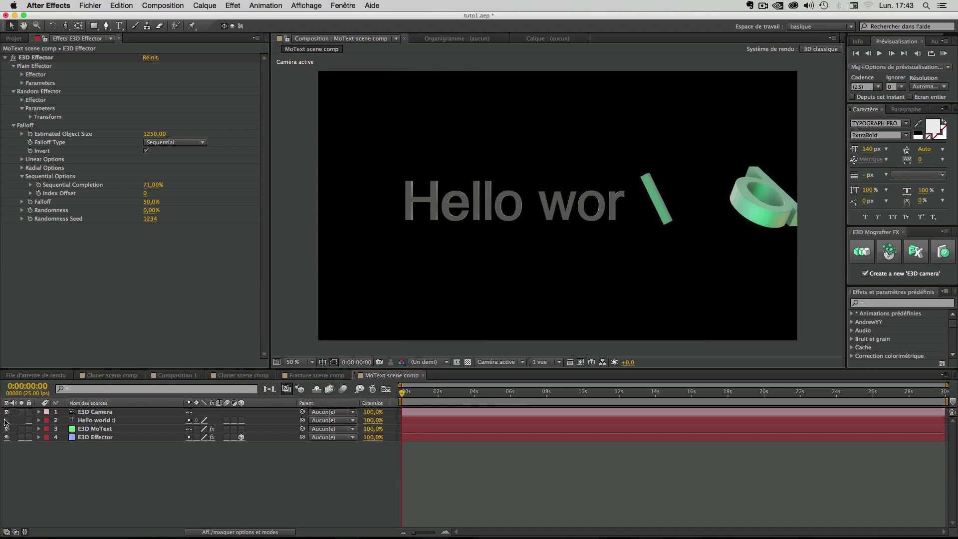
left_click(6, 421)
left_click(99, 423)
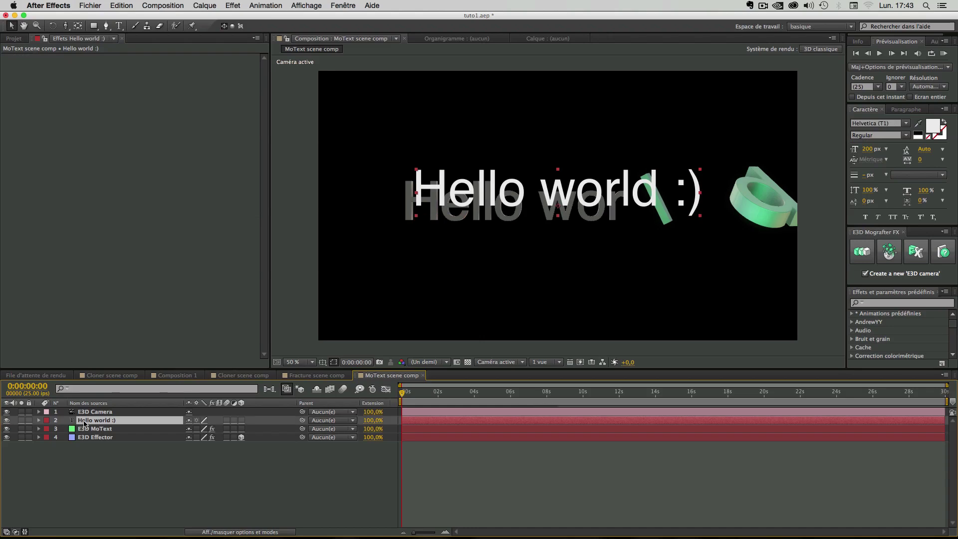
Append 'onto multiple lines !' to the Hello world :) text, then hide the flat layer
double_click(84, 423)
left_click(701, 187)
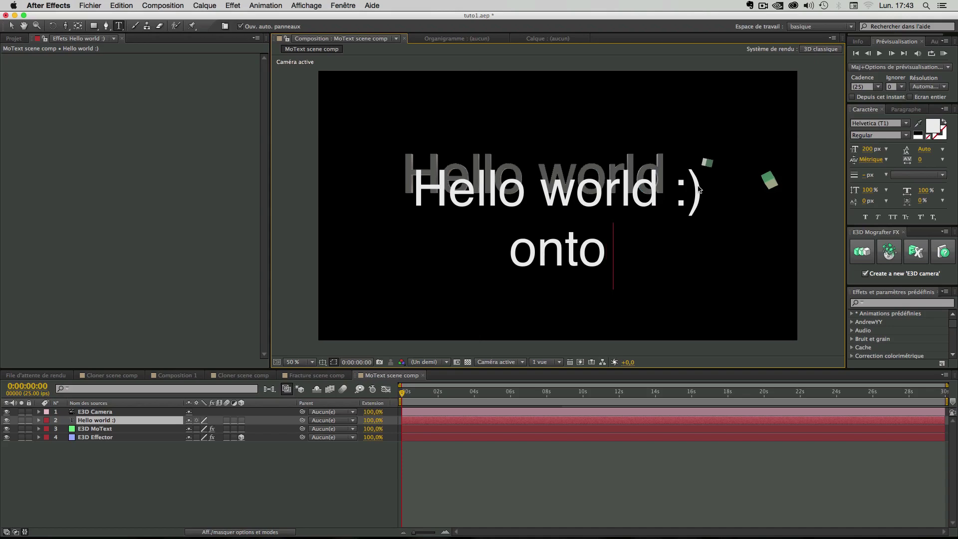
type("onto multiple")
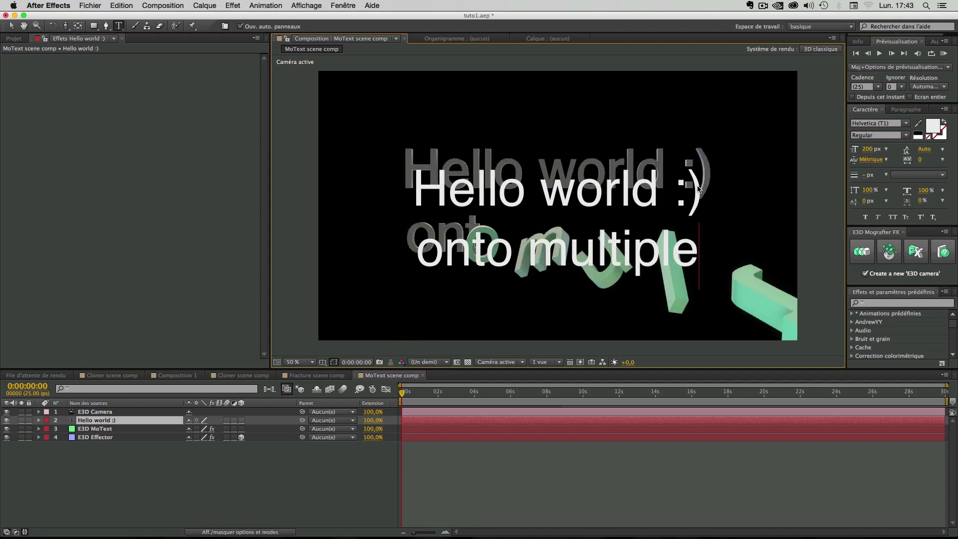
type(" lines ")
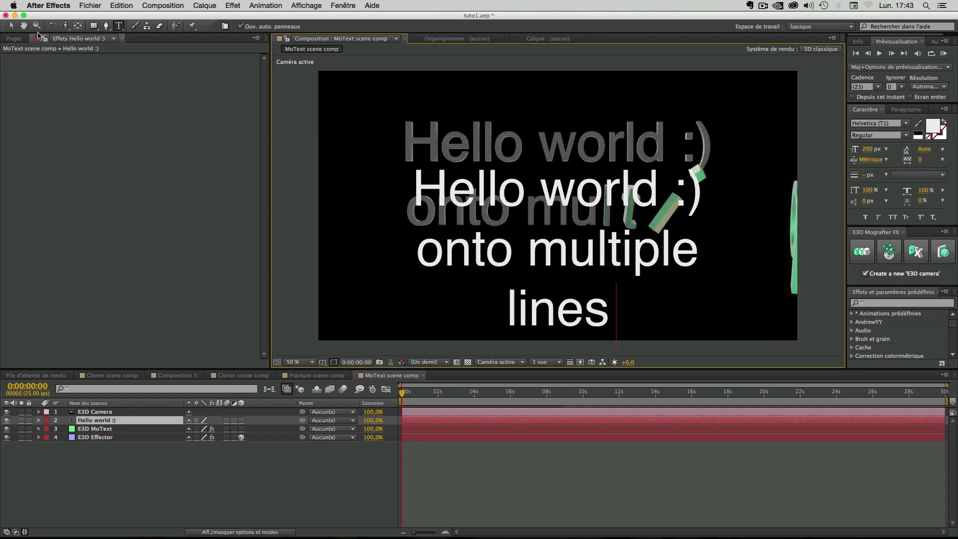
type("!")
left_click(11, 25)
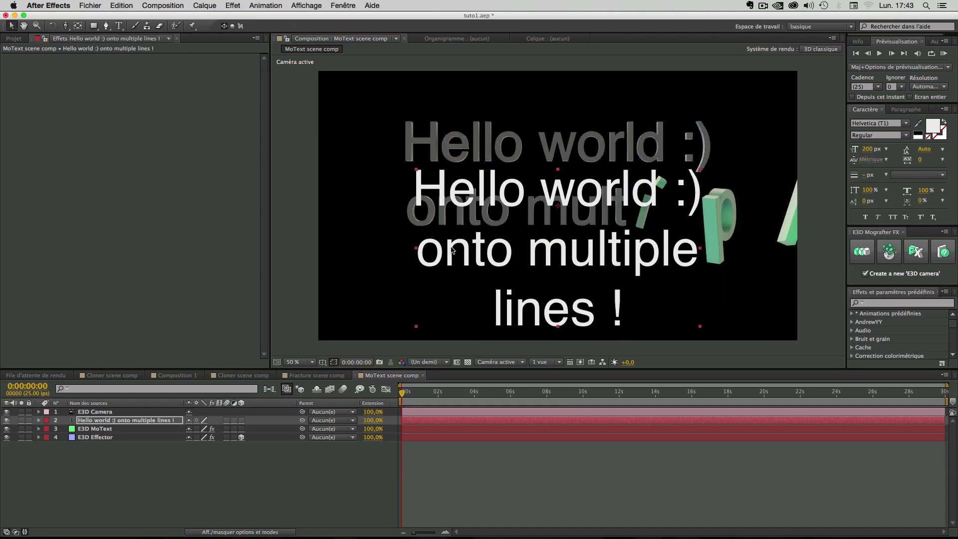
left_click(7, 420)
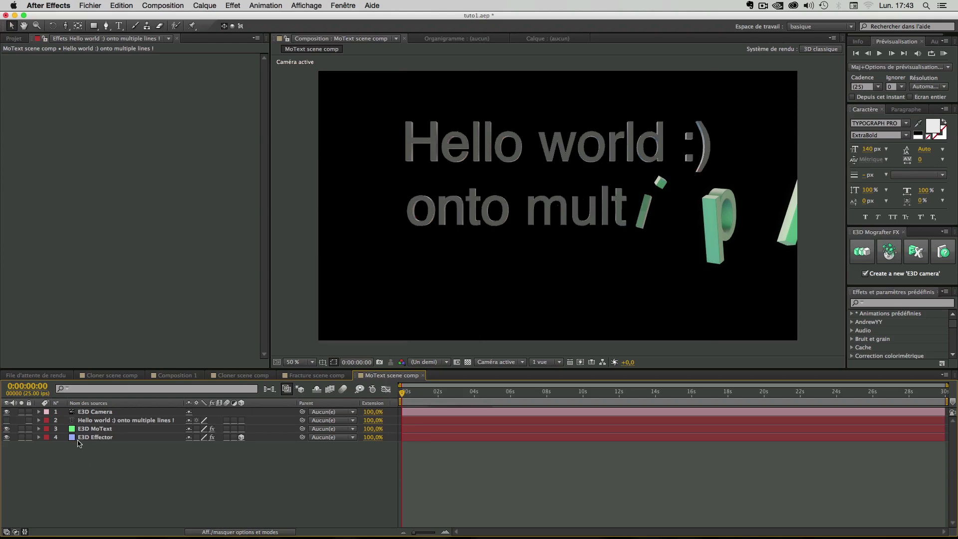
Scrub the E3D Effector's Sequential Completion to preview the letters scattering, finishing at 100%
left_click(90, 438)
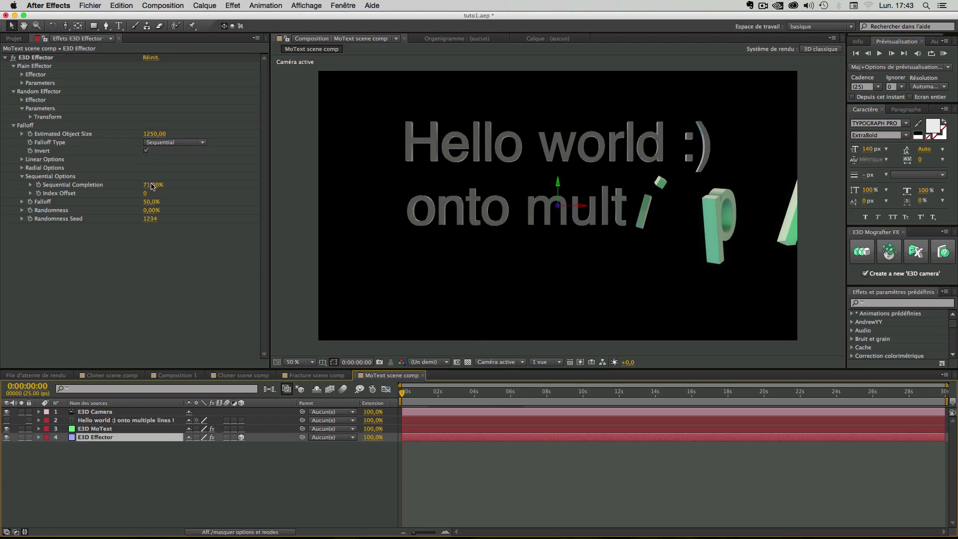
left_click_drag(152, 186, 173, 191)
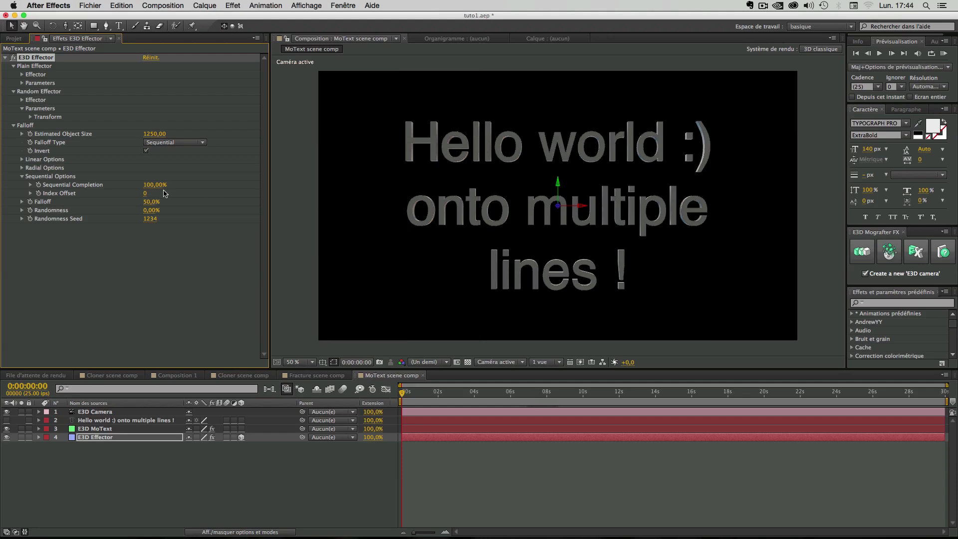
left_click_drag(154, 185, 134, 194)
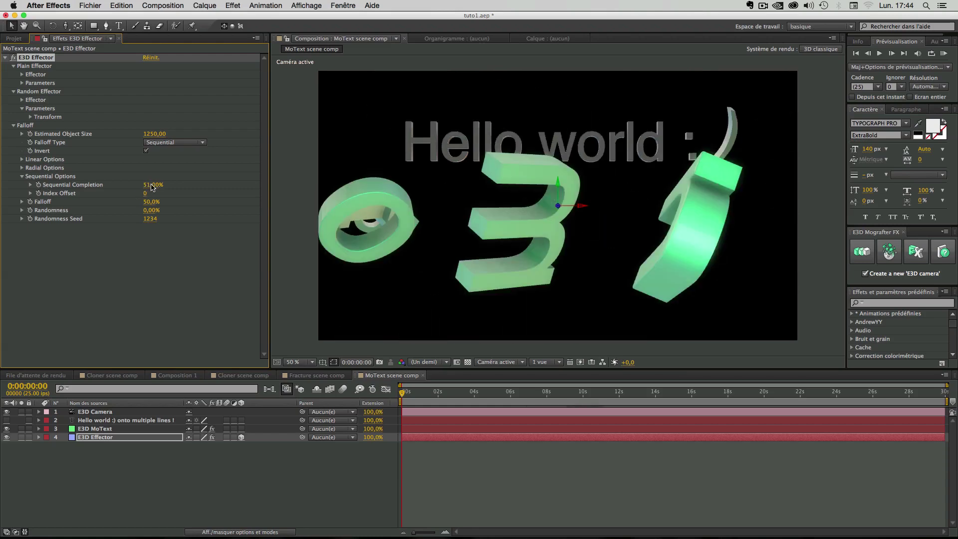
mouse_move(153, 187)
left_mouse_down()
mouse_move(190, 194)
mouse_move(113, 187)
mouse_move(158, 189)
left_mouse_up()
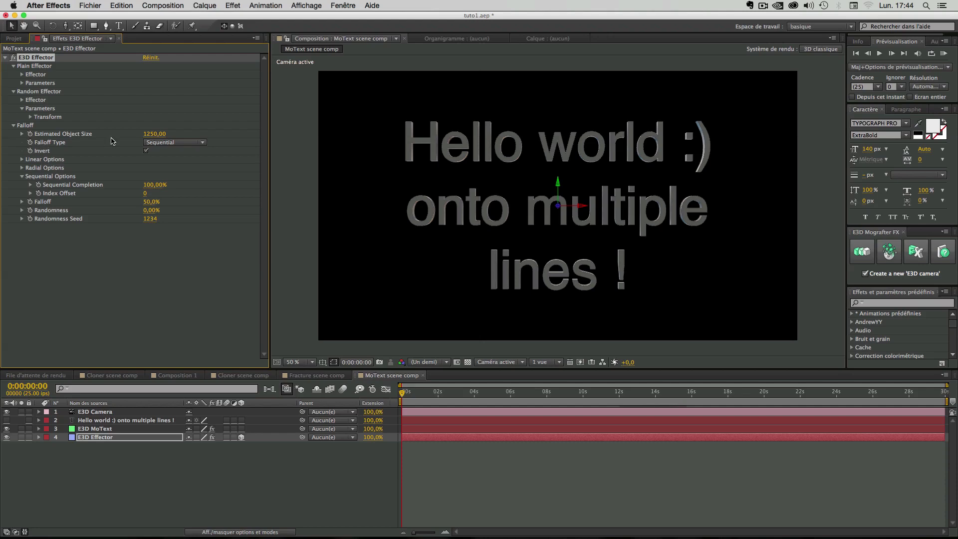
Set the effector's Falloff Type to Linear and move it left across the text
left_click(174, 143)
left_click(176, 162)
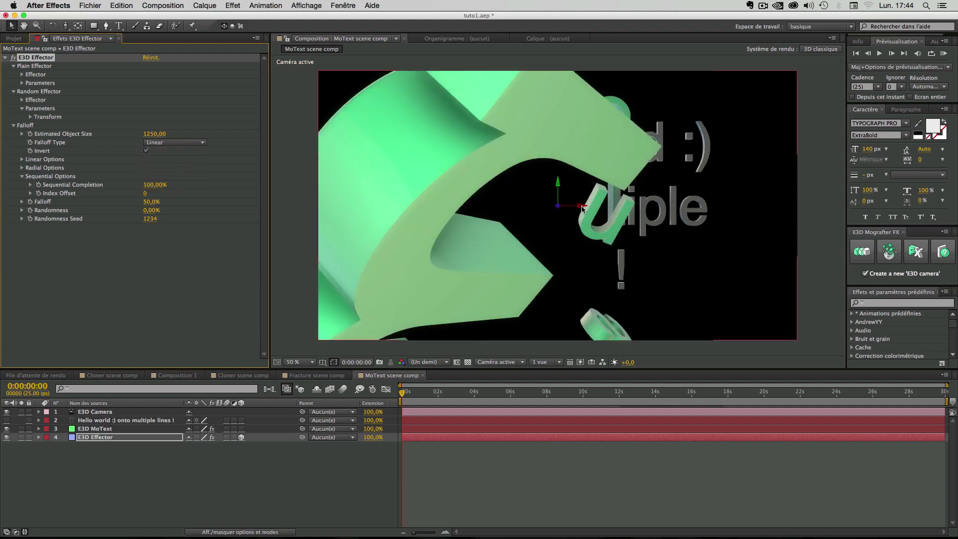
left_click_drag(582, 209, 559, 203)
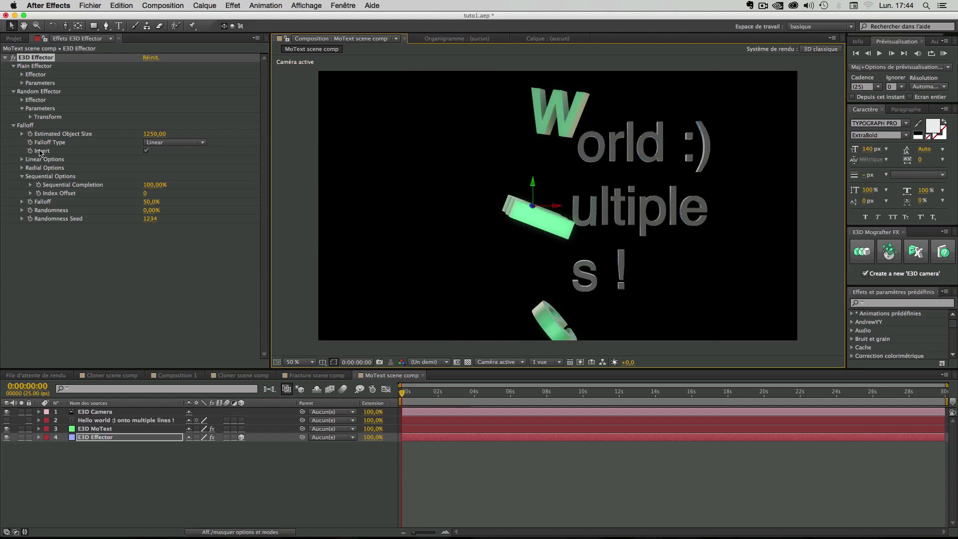
Turn off Invert and drag the effector right past the text so letters reassemble
left_click(146, 151)
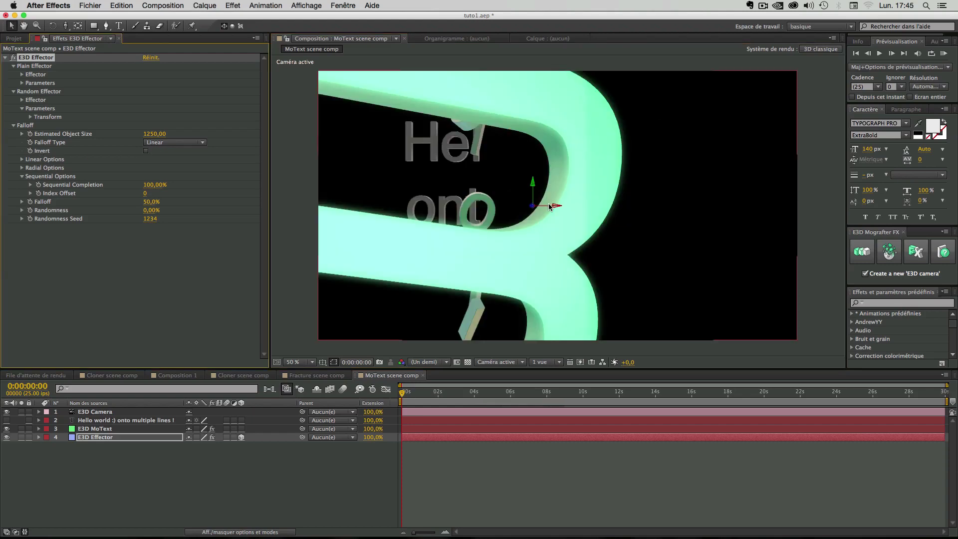
left_click(95, 429)
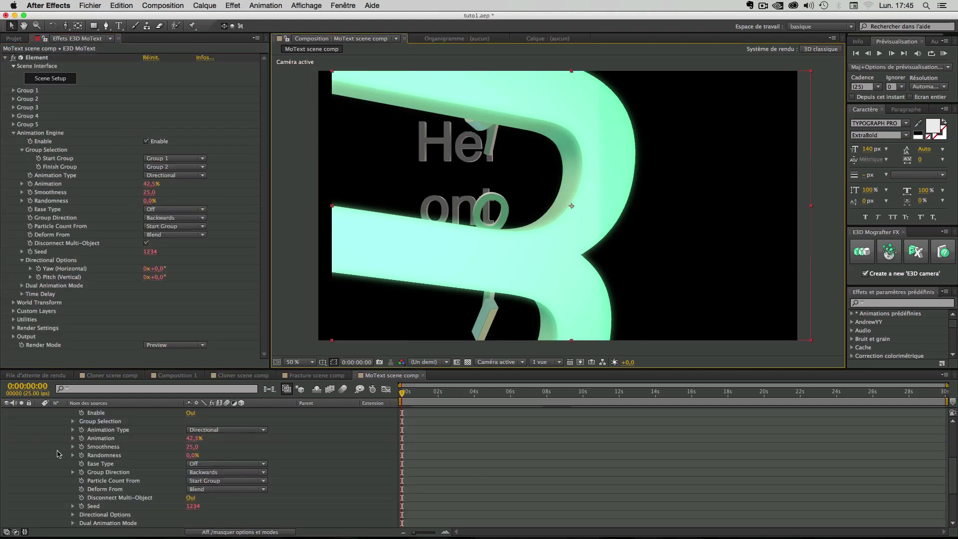
scroll(55, 432, "up", 5)
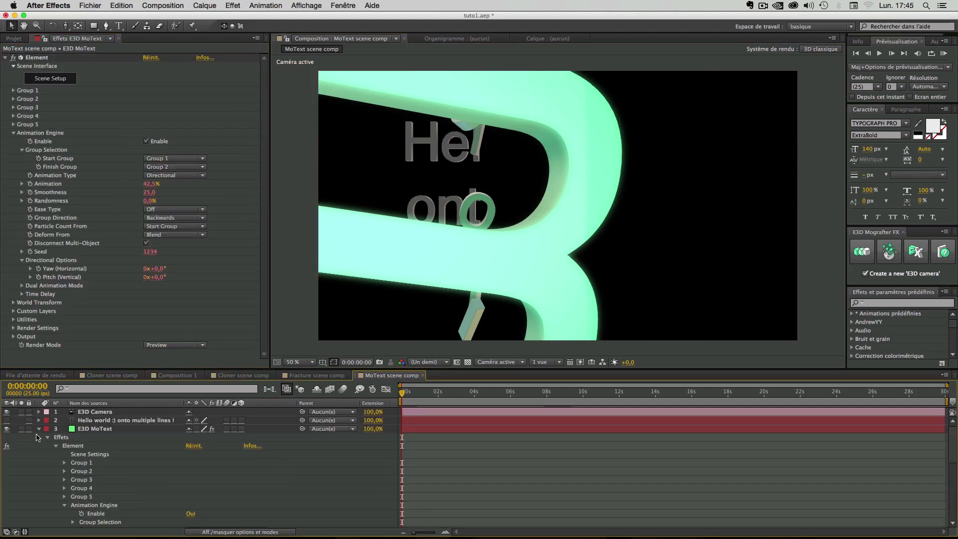
left_click(39, 429)
left_click(94, 438)
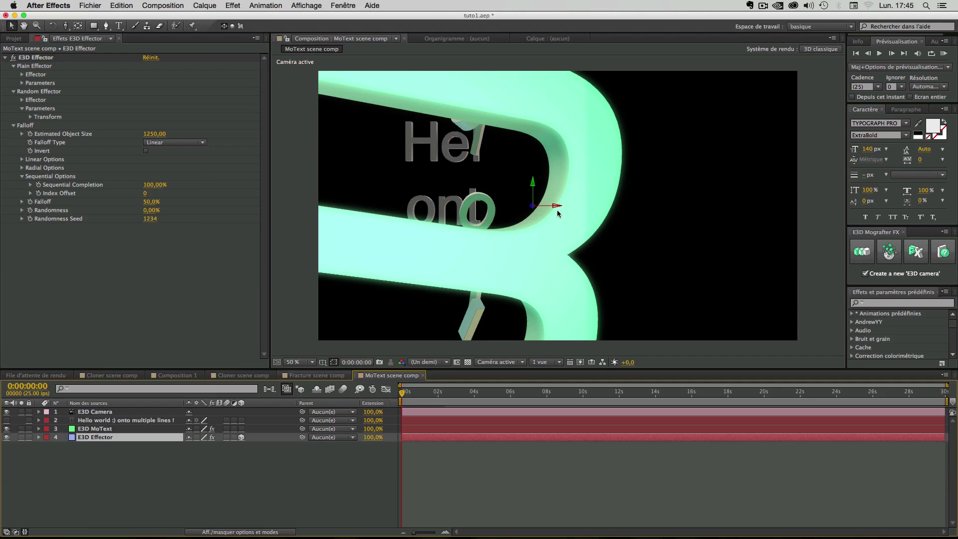
left_click_drag(559, 214, 521, 201)
left_click_drag(549, 203, 765, 208)
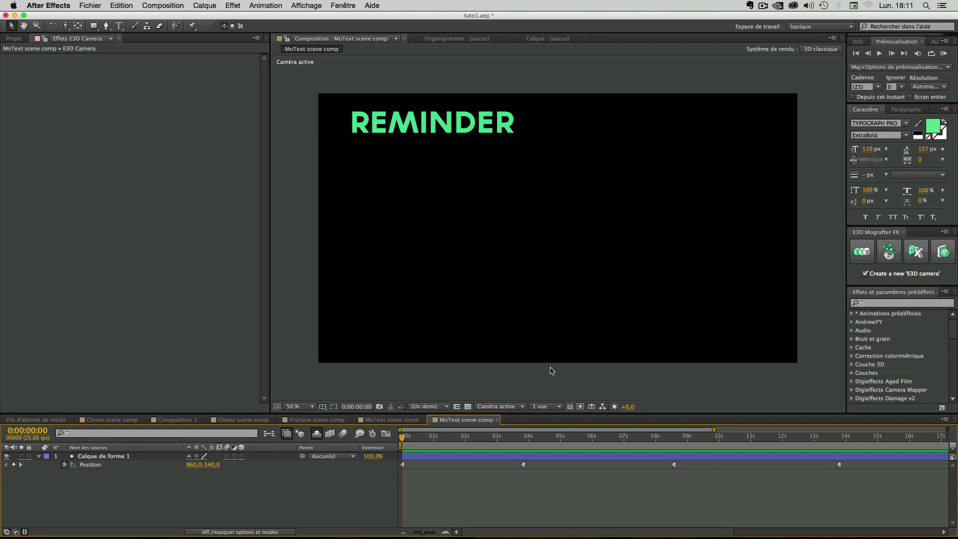
Step through four Position keyframes to reveal the reminder bullets, ending on the one-scene-per-comp note
key("k")
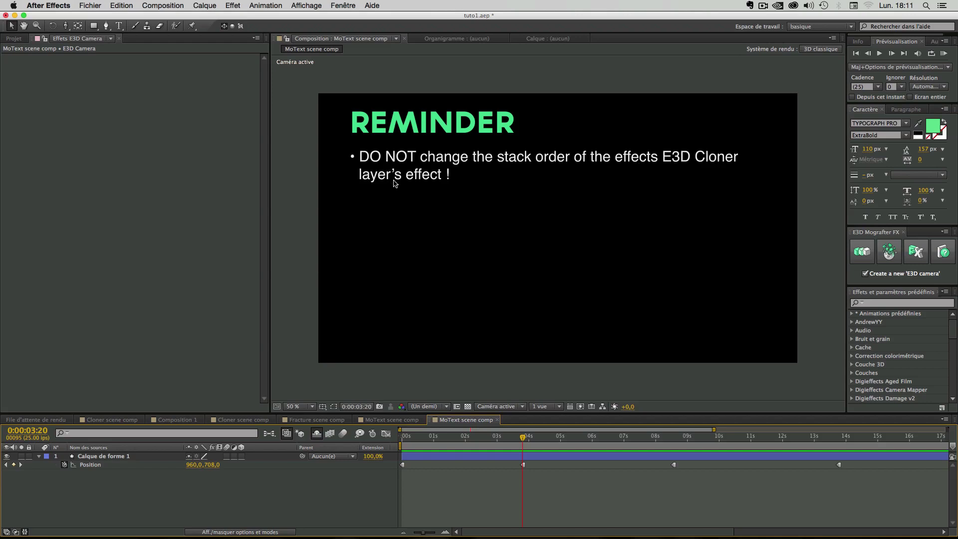
key("k")
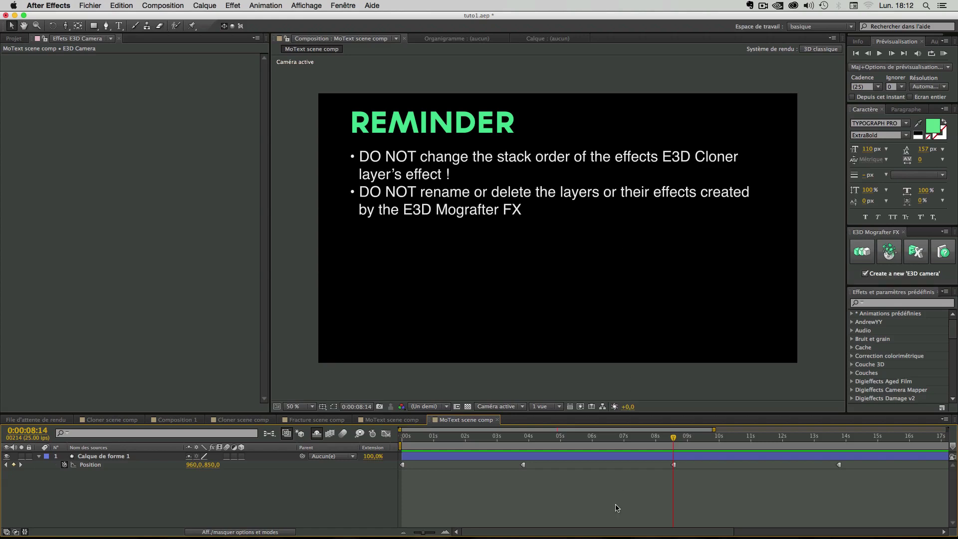
key("k")
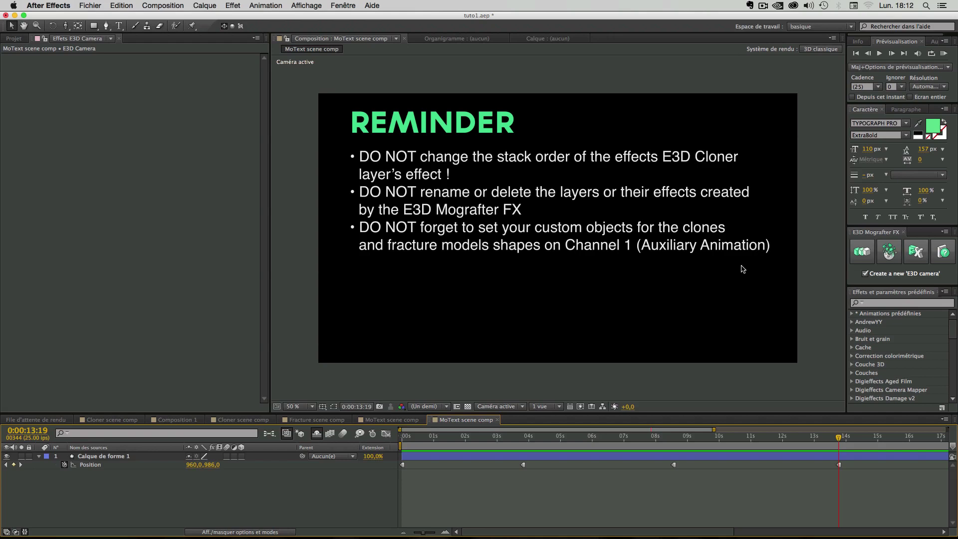
key("k")
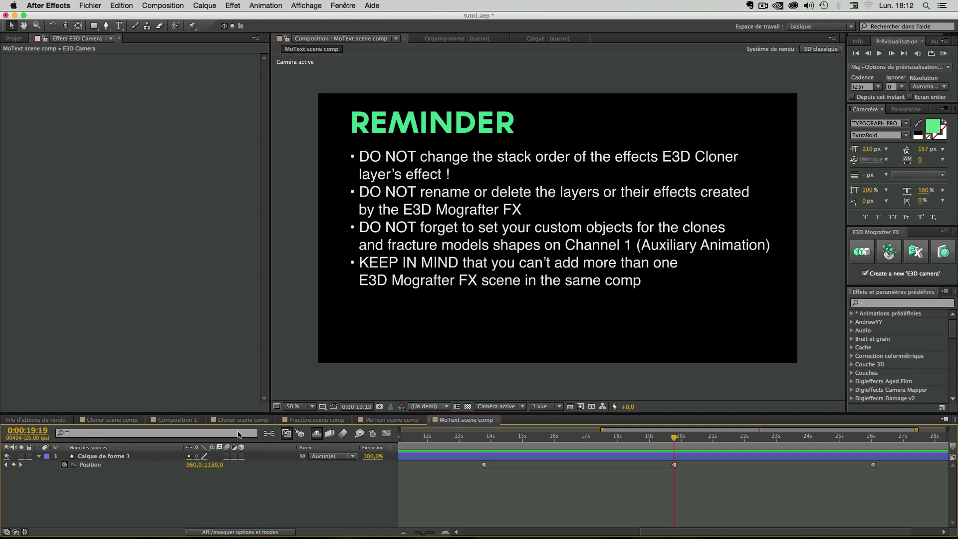
left_click(177, 420)
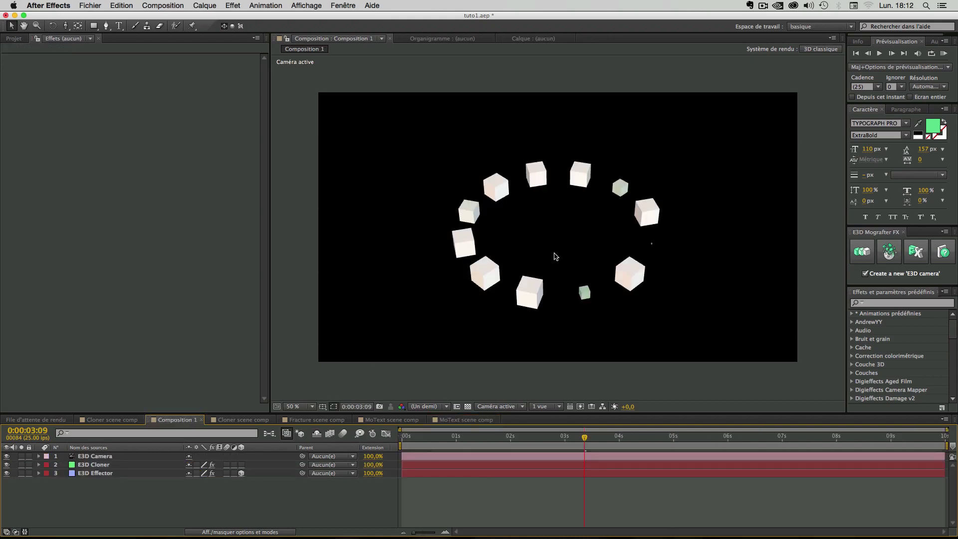
left_click(95, 474)
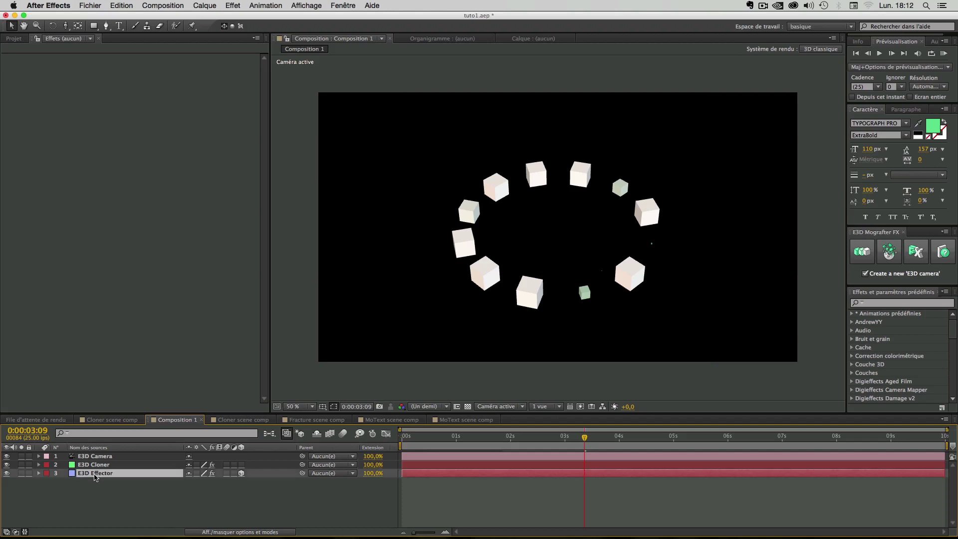
left_click(120, 498)
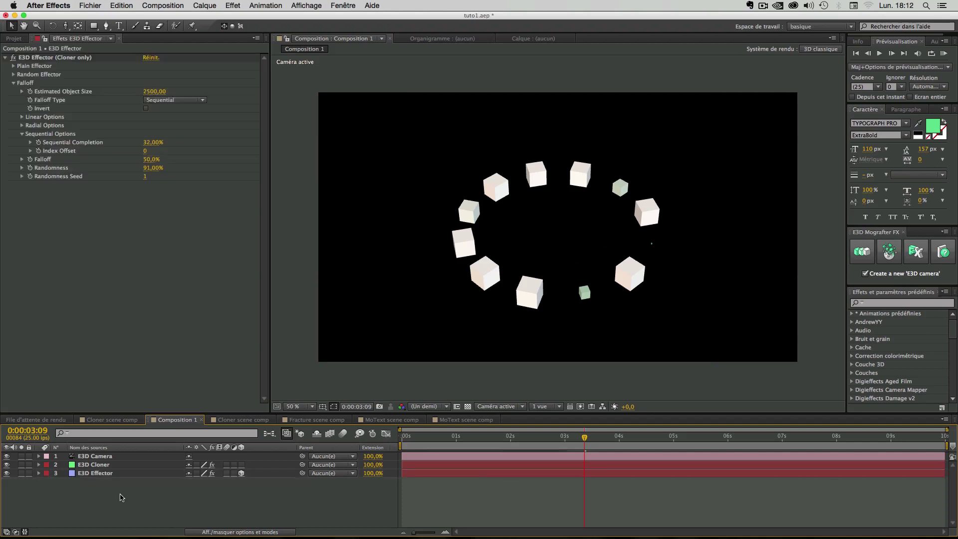
left_click(917, 253)
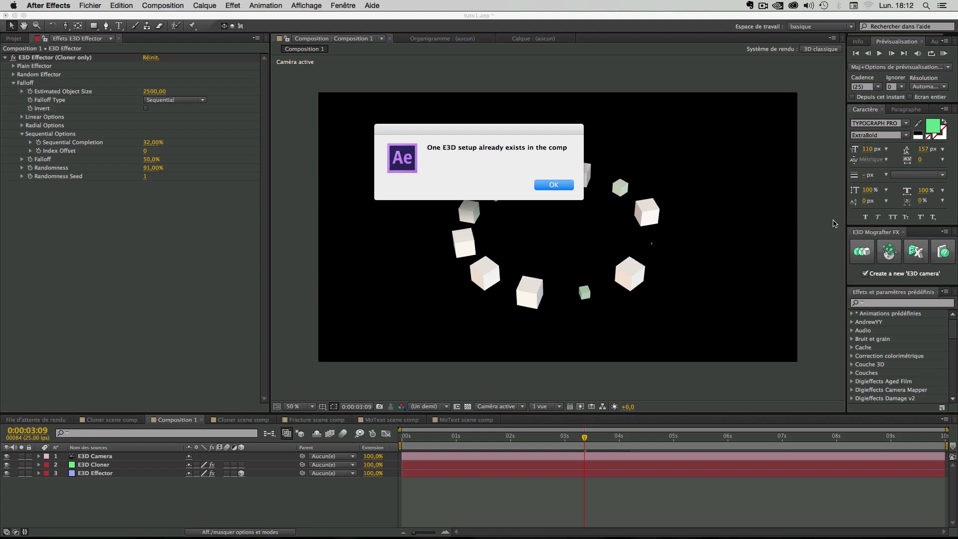
left_click(554, 184)
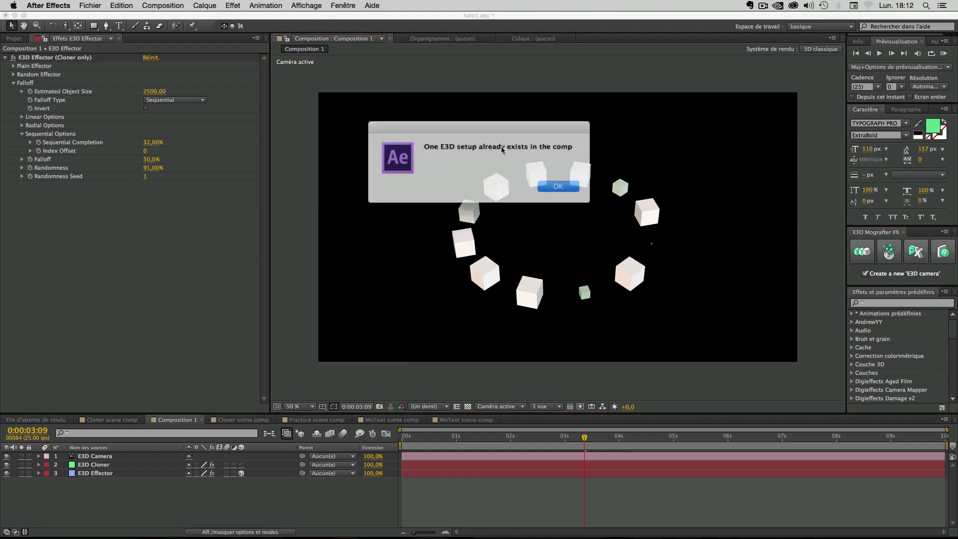
left_click(564, 187)
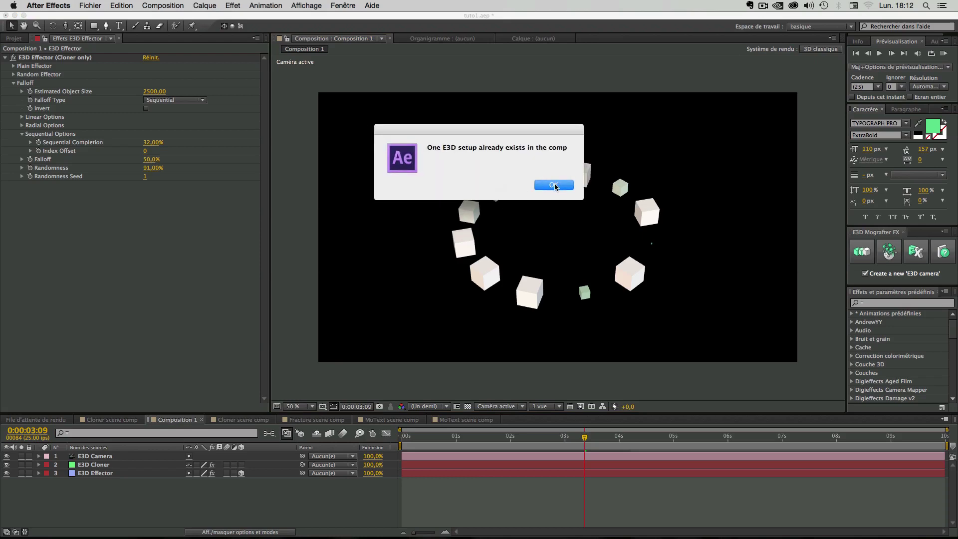
left_click(554, 185)
left_click(467, 420)
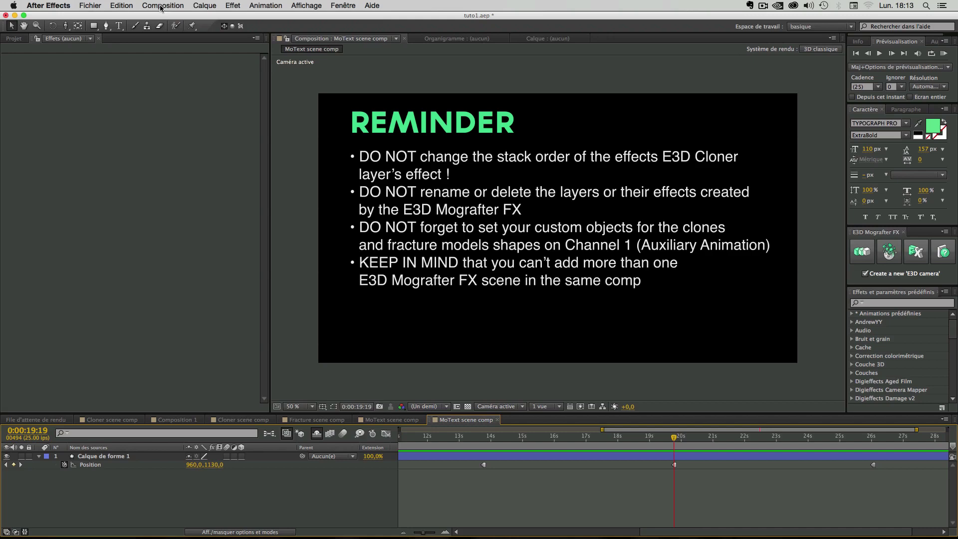
Show the project's comps and jump to the next keyframe for the fifth reminder bullet
left_click(14, 39)
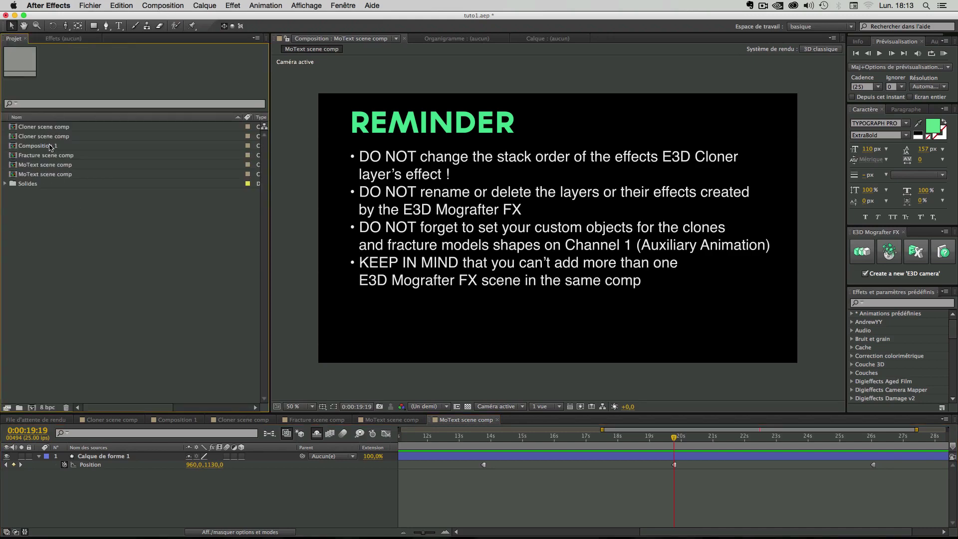
left_click(531, 510)
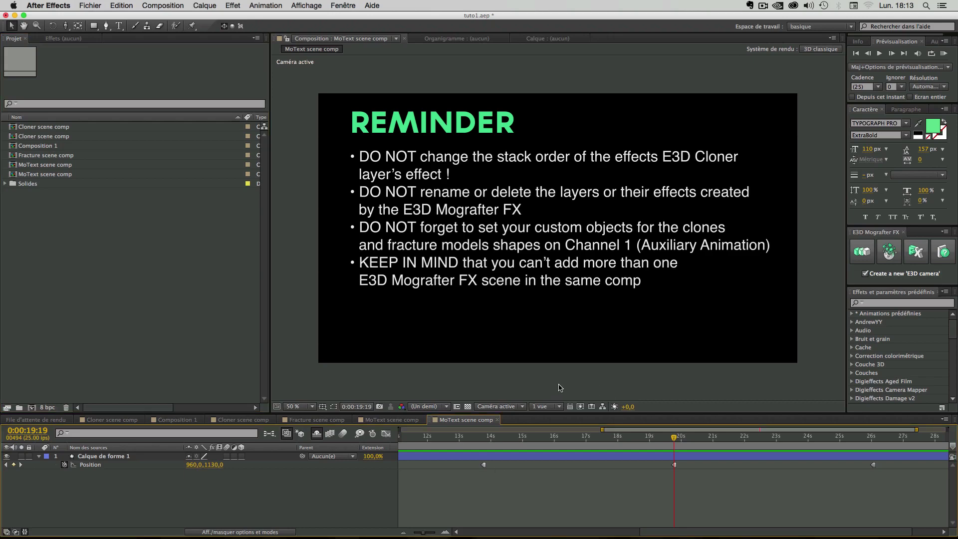
key("k")
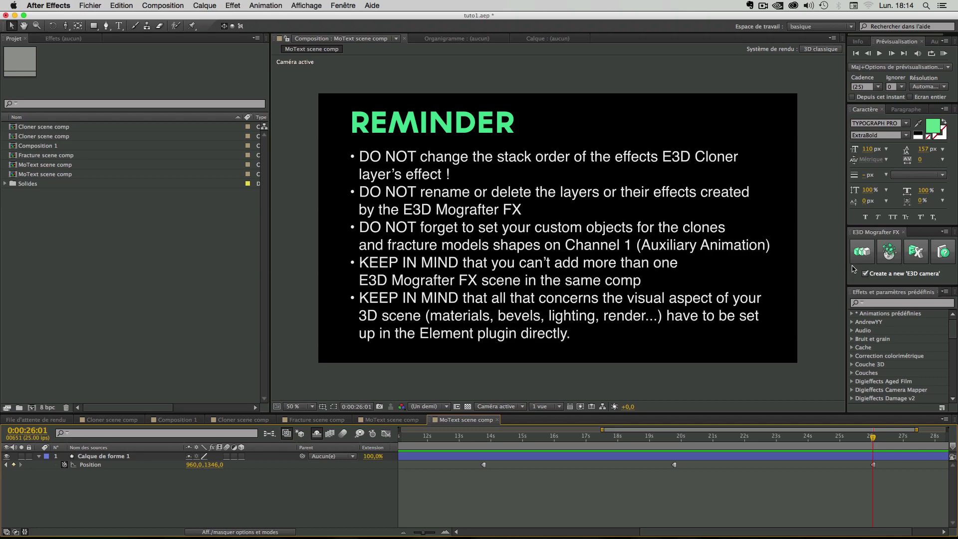
left_click_drag(886, 286, 873, 286)
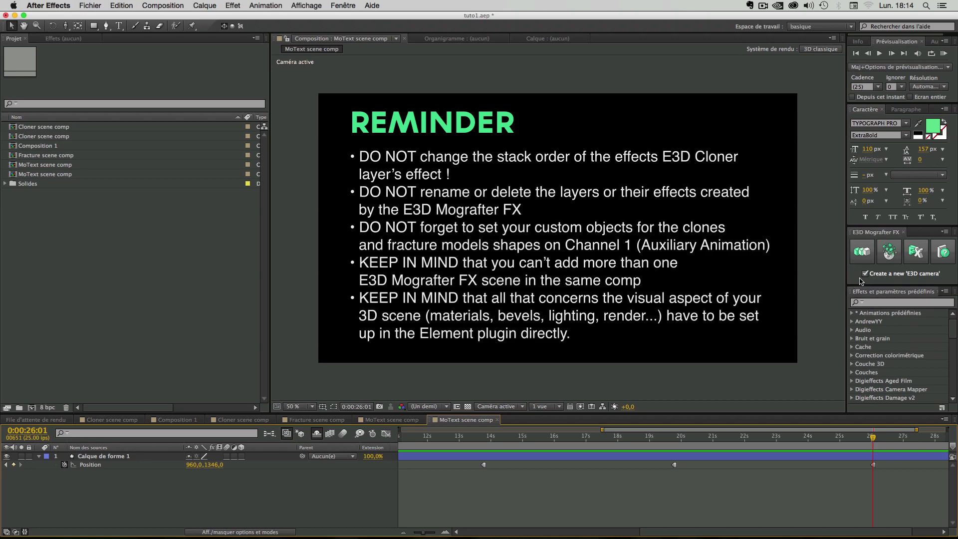